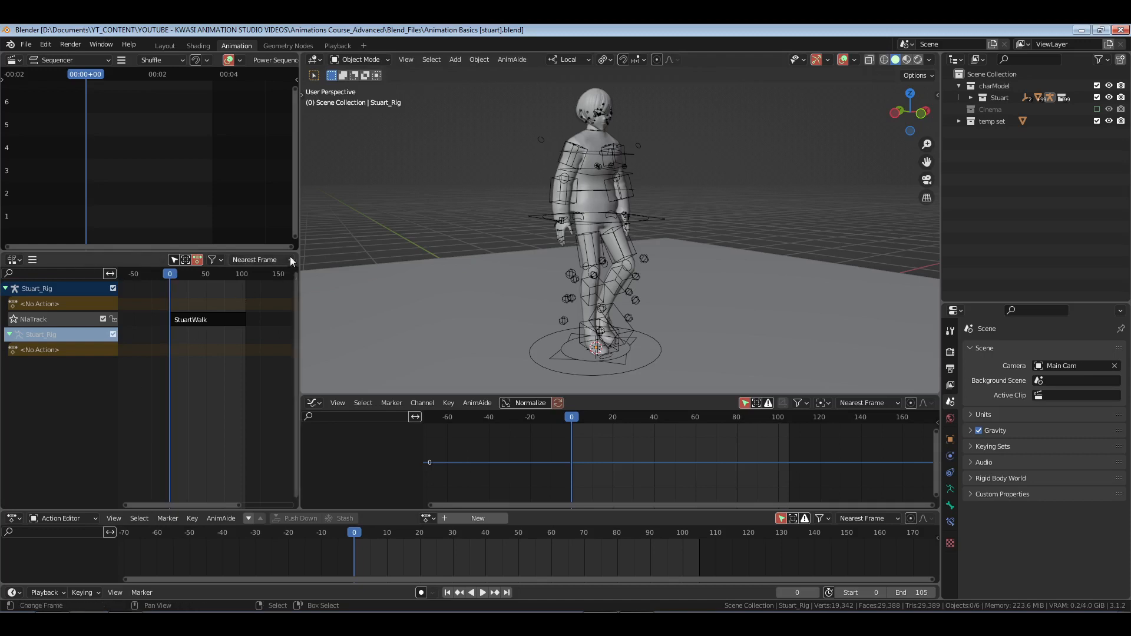
Replace the Sequencer area with the Nonlinear Animation editor below it and widen that editor toward the 3D viewport
{"action": "left_click_drag", "start_coordinate": [295, 255], "coordinate": [353, 228]}
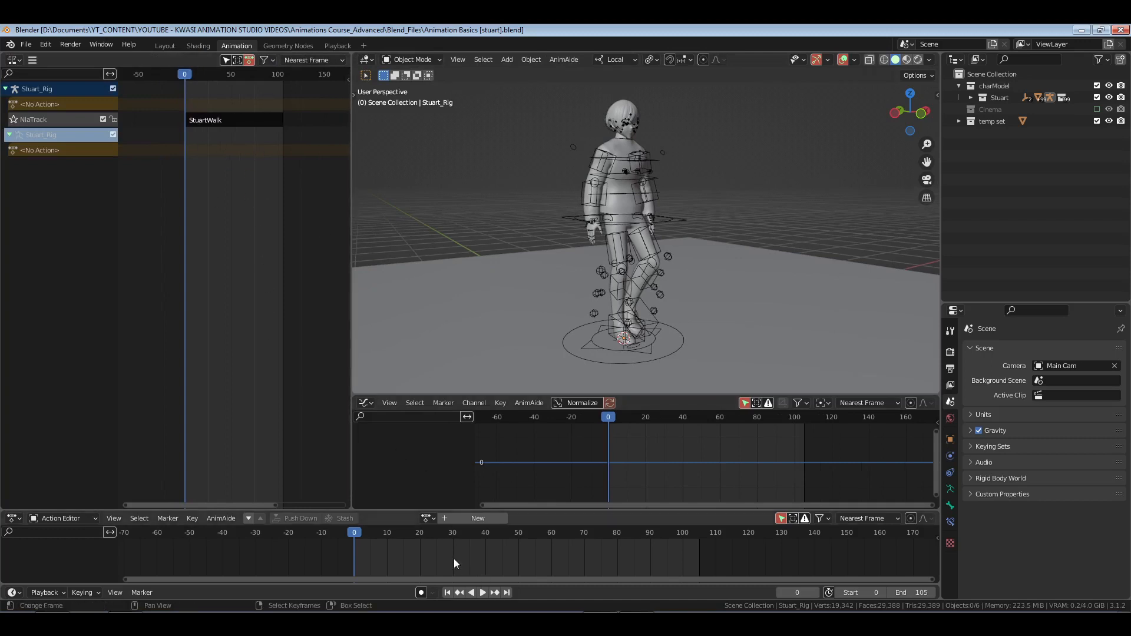
Check the Sync Visible Range setting in the Nonlinear Animation, Action and Graph editors and test it by panning the timeline
{"action": "middle_click_drag", "start_coordinate": [438, 557], "coordinate": [411, 556]}
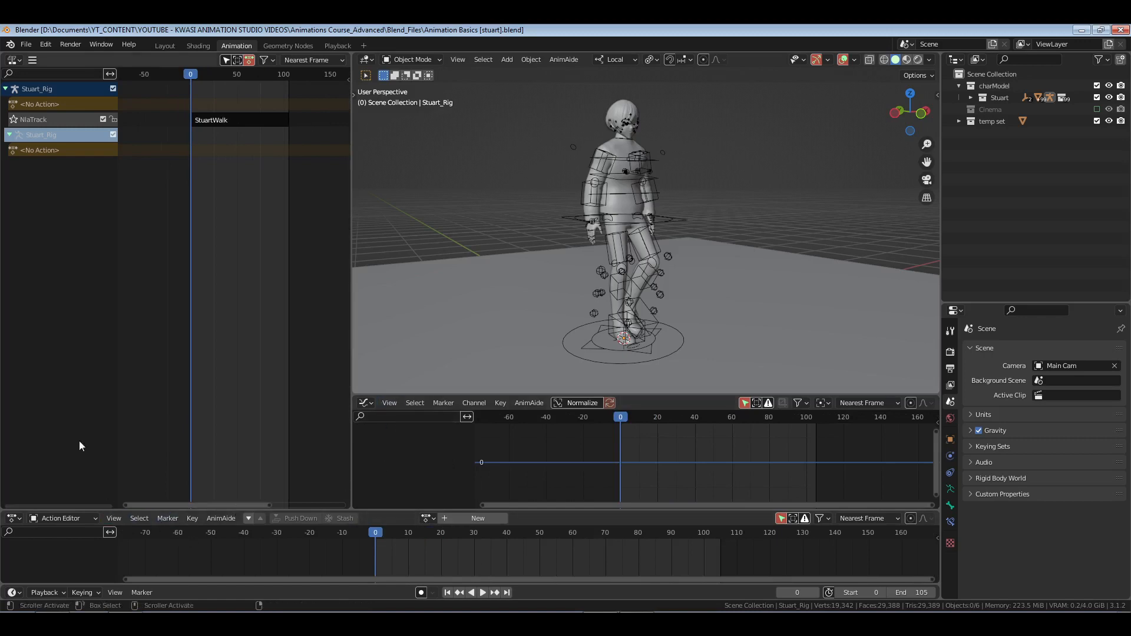
{"action": "left_click", "coordinate": [33, 60]}
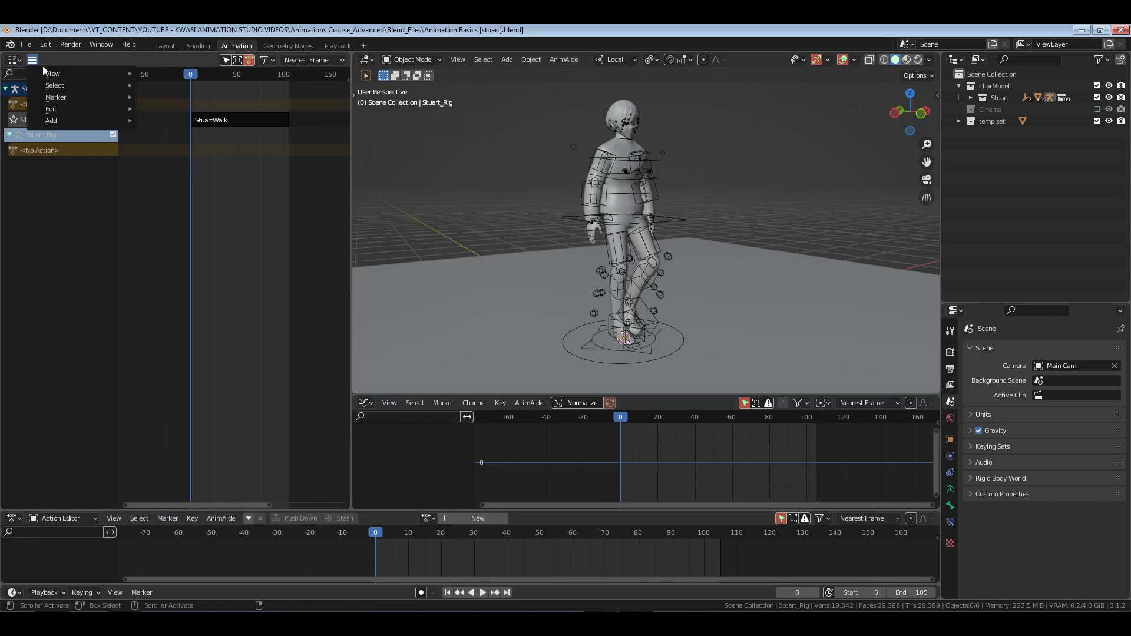
{"action": "mouse_move", "coordinate": [72, 73]}
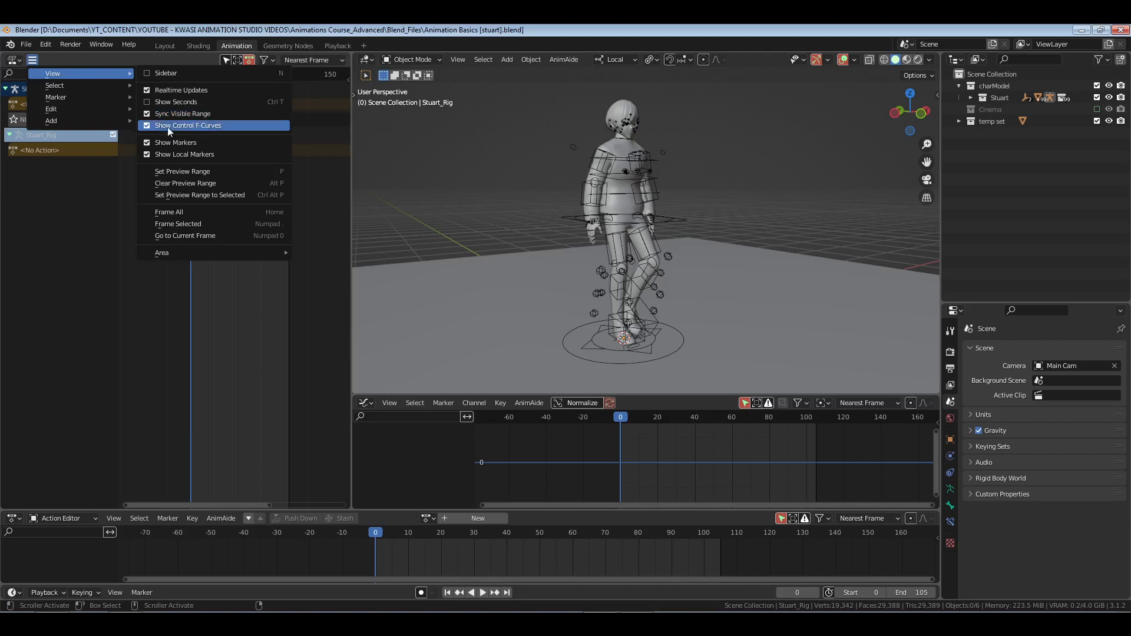
{"action": "left_click", "coordinate": [114, 518]}
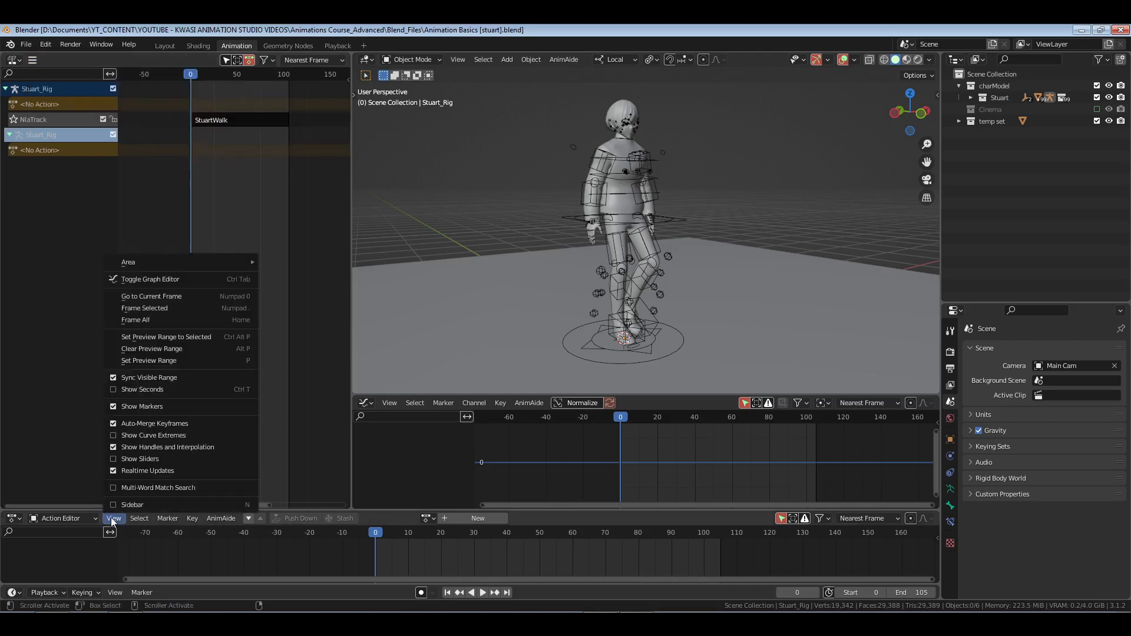
{"action": "left_click", "coordinate": [390, 403]}
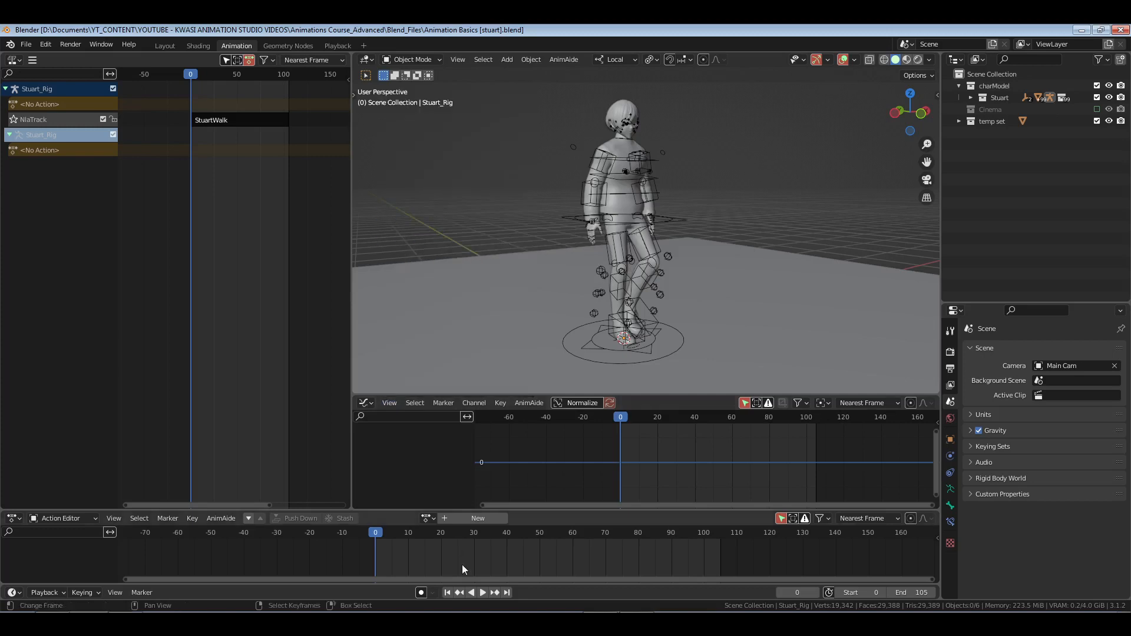
{"action": "middle_click_drag", "start_coordinate": [498, 557], "coordinate": [424, 547]}
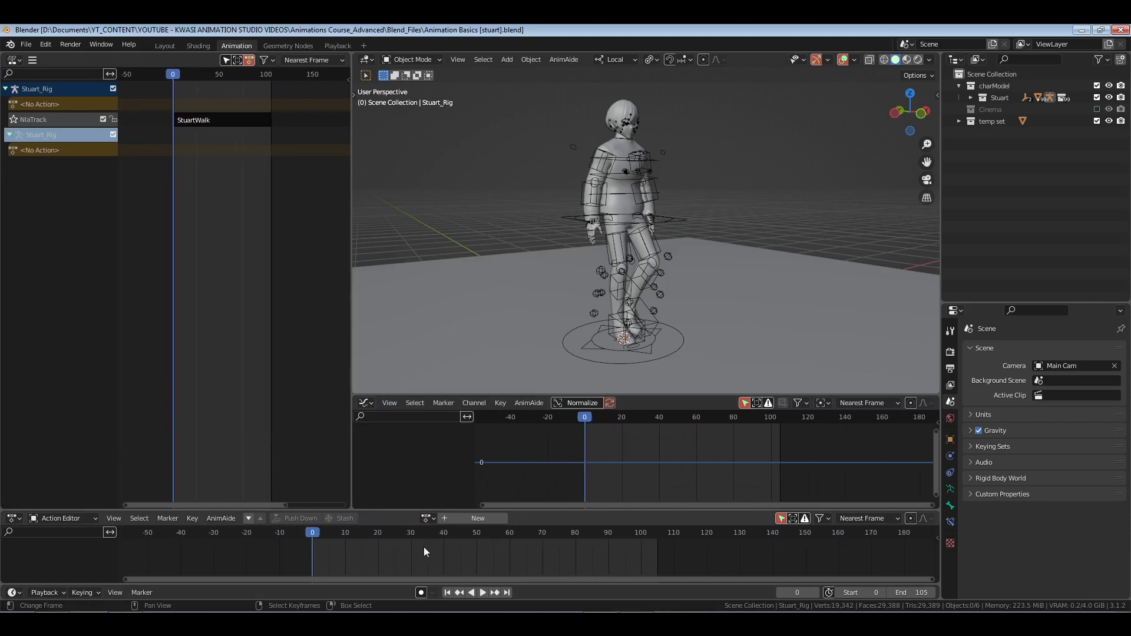
Show the 3D viewport's toolbar and sidebar, displaying the Item settings with the Transform section collapsed
{"action": "key", "text": "t"}
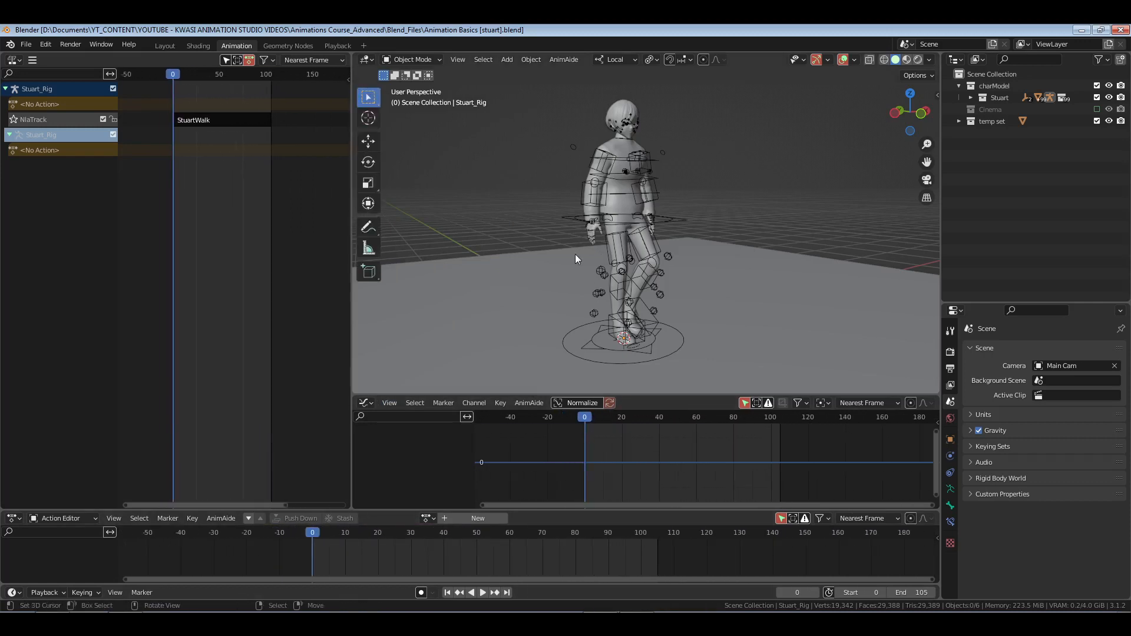
{"action": "key", "text": "n"}
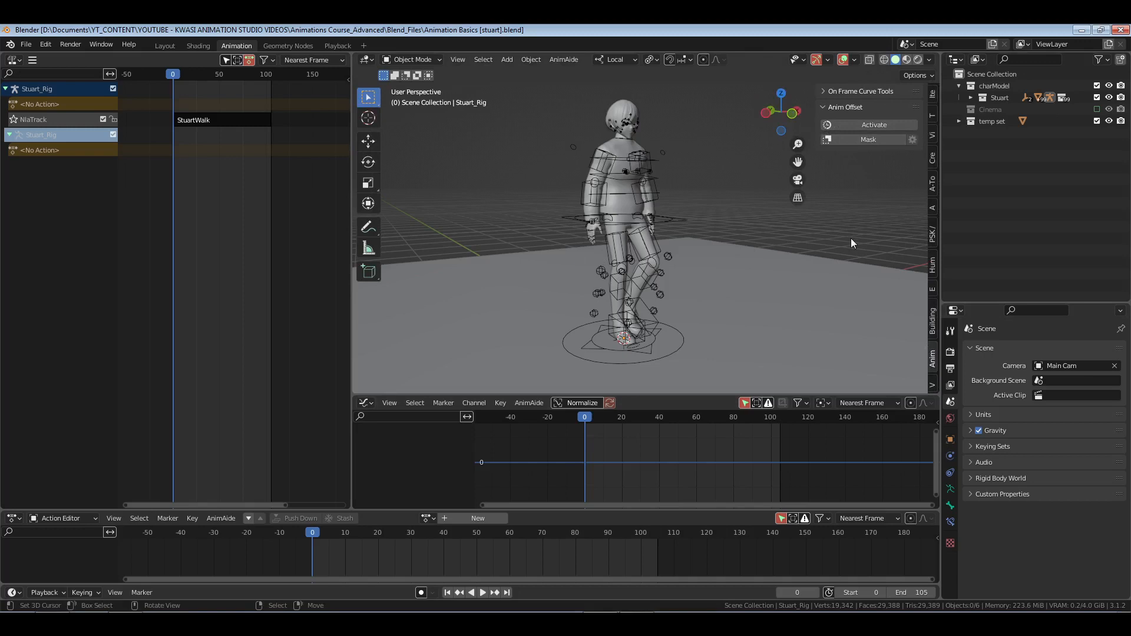
{"action": "left_click", "coordinate": [933, 96]}
{"action": "left_click", "coordinate": [843, 90]}
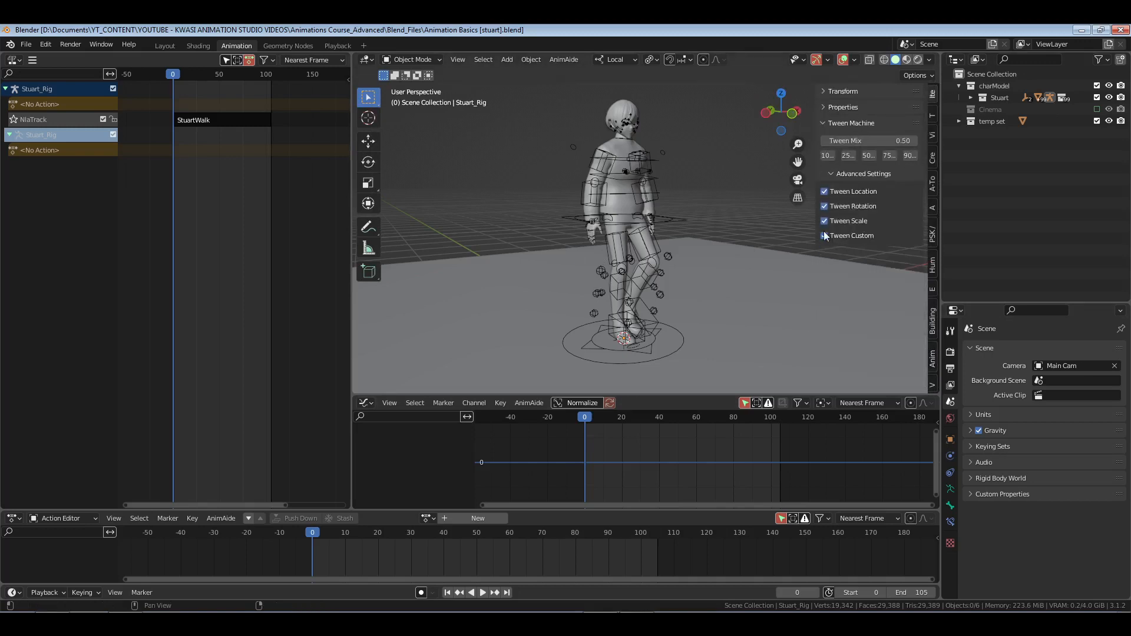
Turn off Tween Custom, Tween Scale and Tween Location in the Tween Machine's advanced settings, leaving only Tween Rotation enabled
{"action": "left_click", "coordinate": [824, 236]}
{"action": "left_click", "coordinate": [825, 221]}
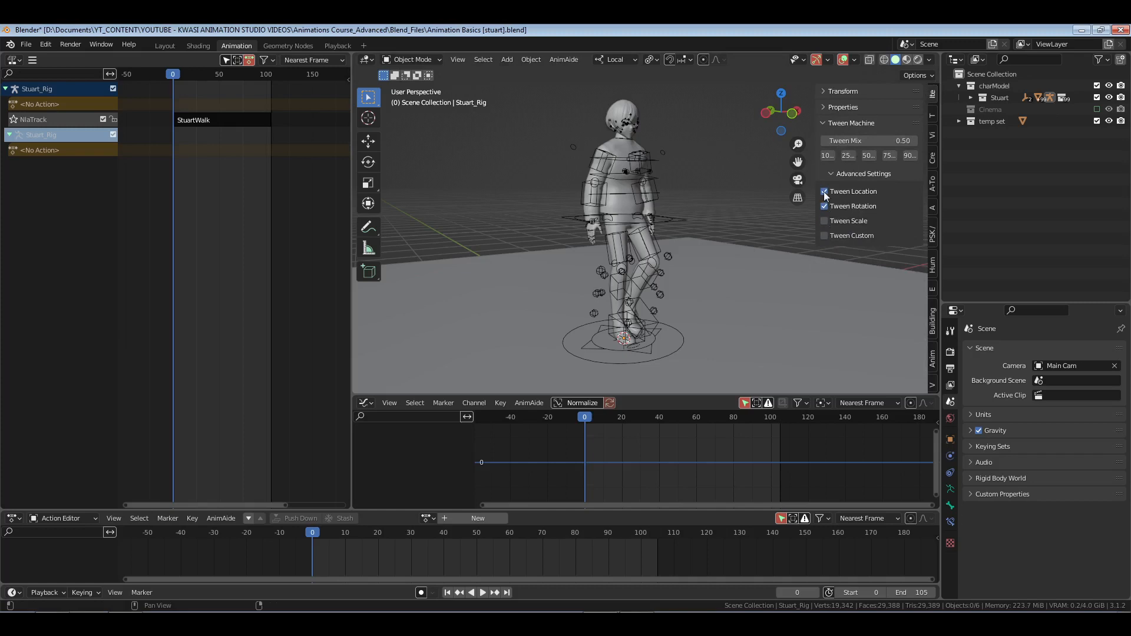
{"action": "left_click", "coordinate": [825, 192]}
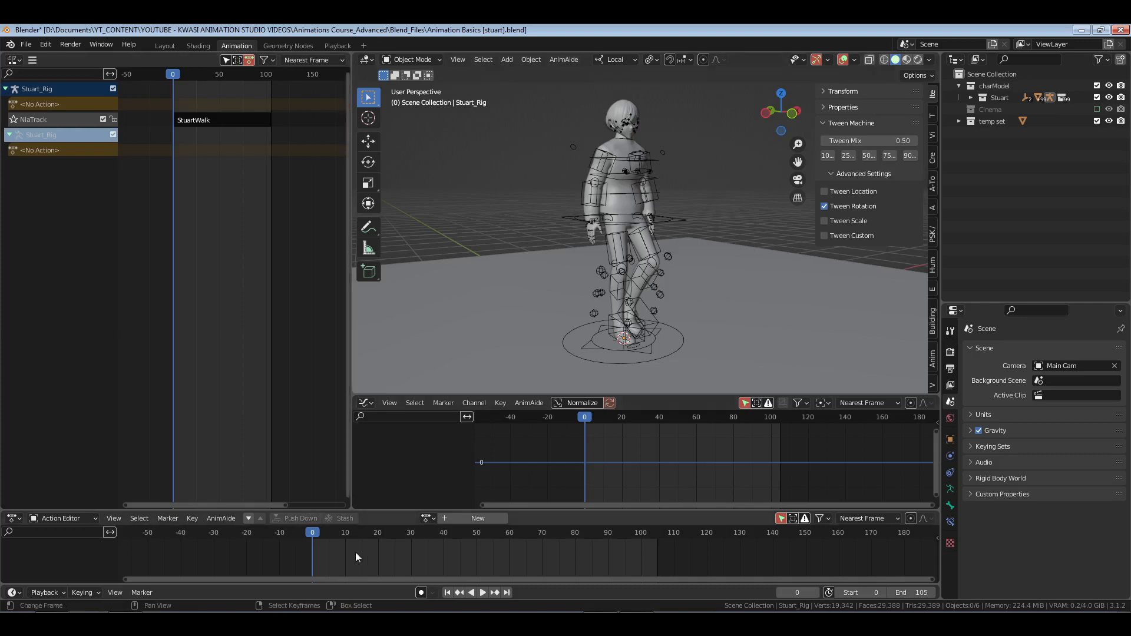
Show the Graph Editor's sidebar with the AnimAide curve tools
{"action": "middle_click_drag", "start_coordinate": [348, 550], "coordinate": [410, 549]}
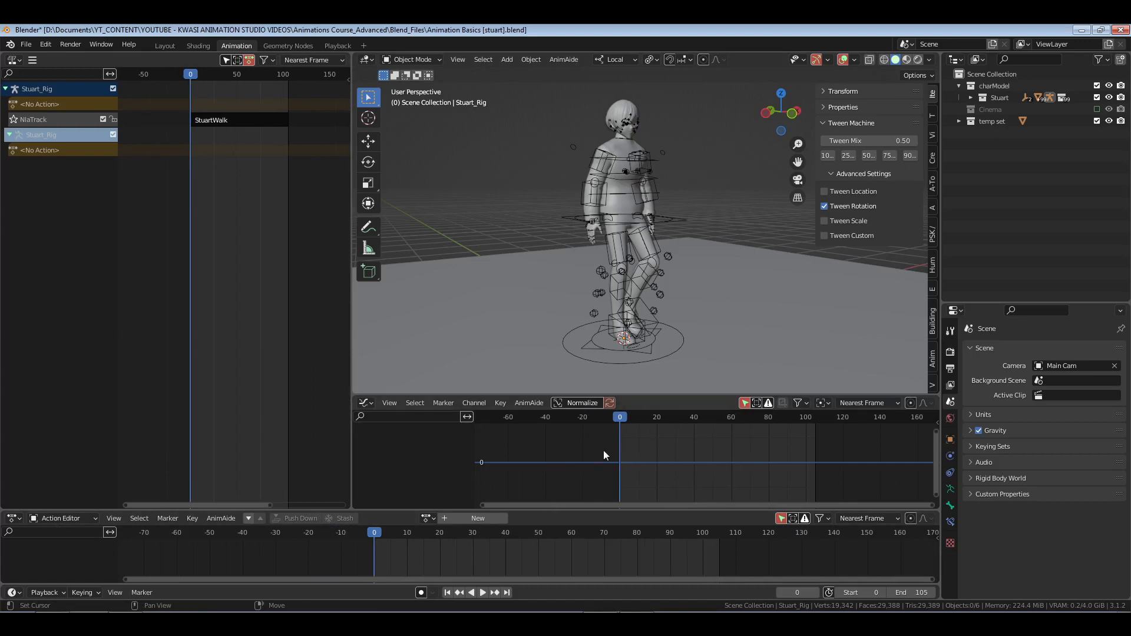
{"action": "middle_click_drag", "start_coordinate": [483, 560], "coordinate": [488, 556]}
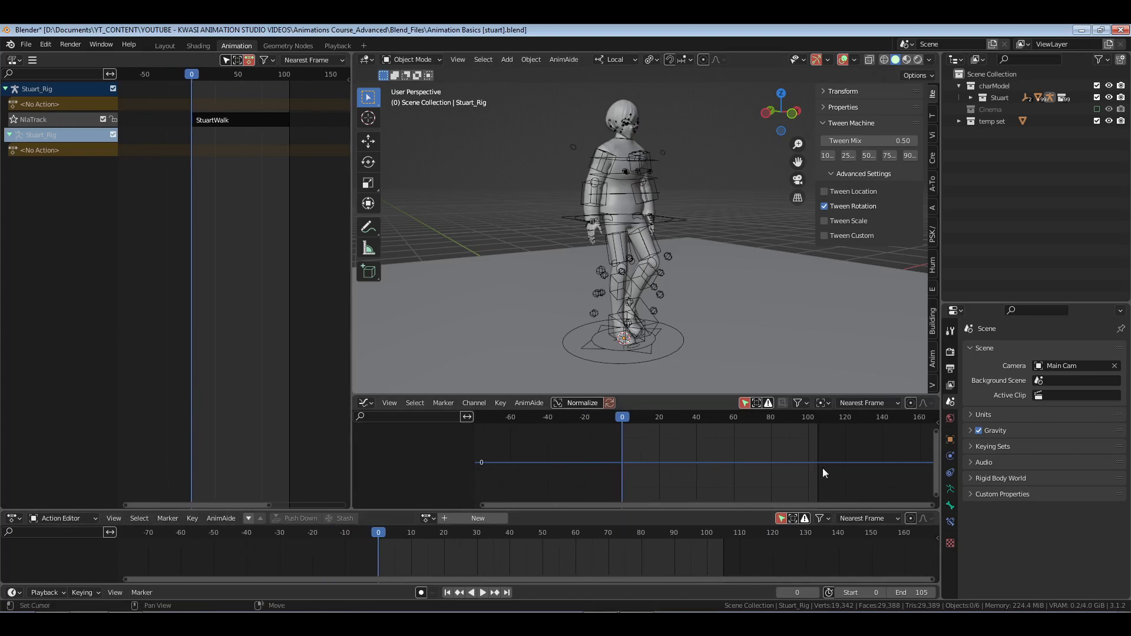
{"action": "key", "text": "n"}
{"action": "left_click", "coordinate": [932, 462]}
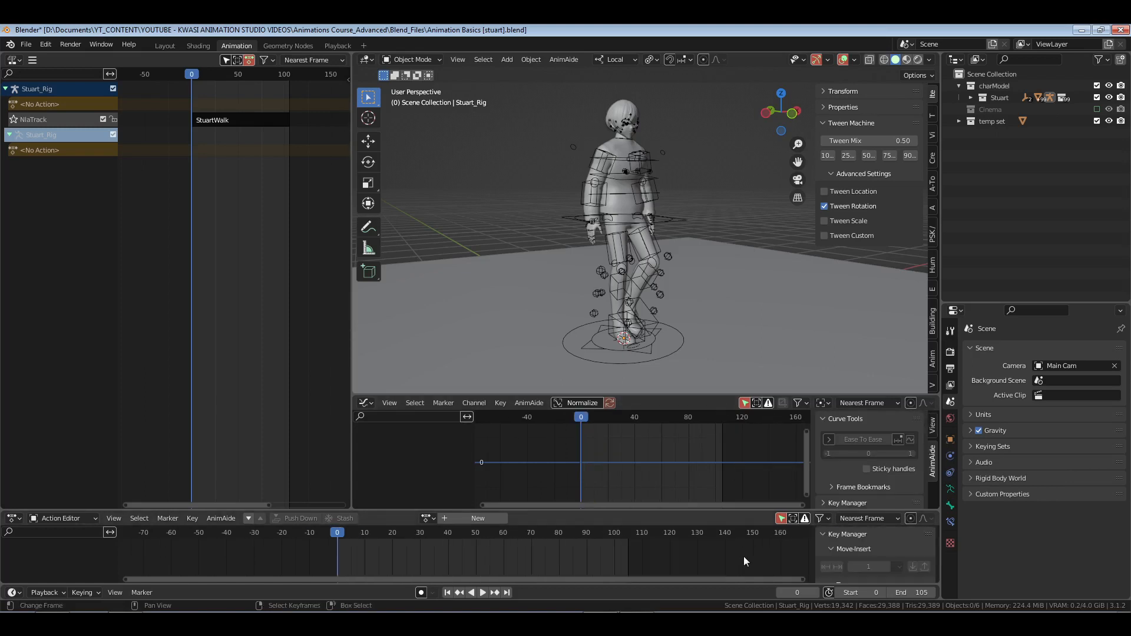
{"action": "scroll", "coordinate": [264, 345], "scroll_direction": "down", "scroll_amount": 5}
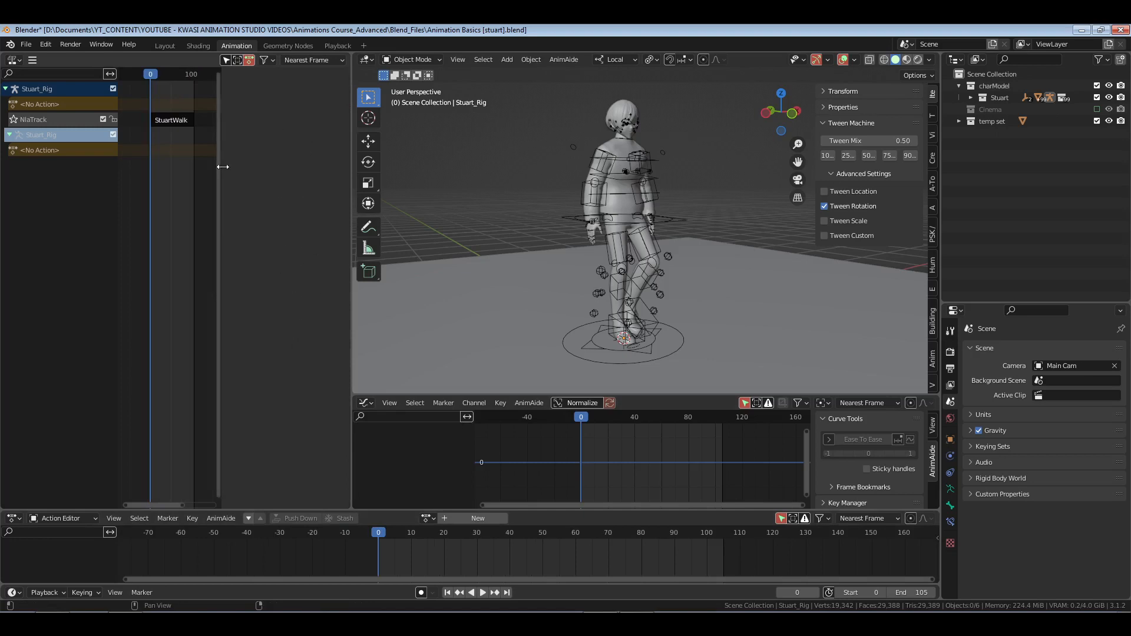
Examine the StuartWalk strip's settings in the Nonlinear Animation editor, then hide the sidebar and deselect the strip
{"action": "left_click", "coordinate": [171, 120]}
{"action": "key", "text": "n"}
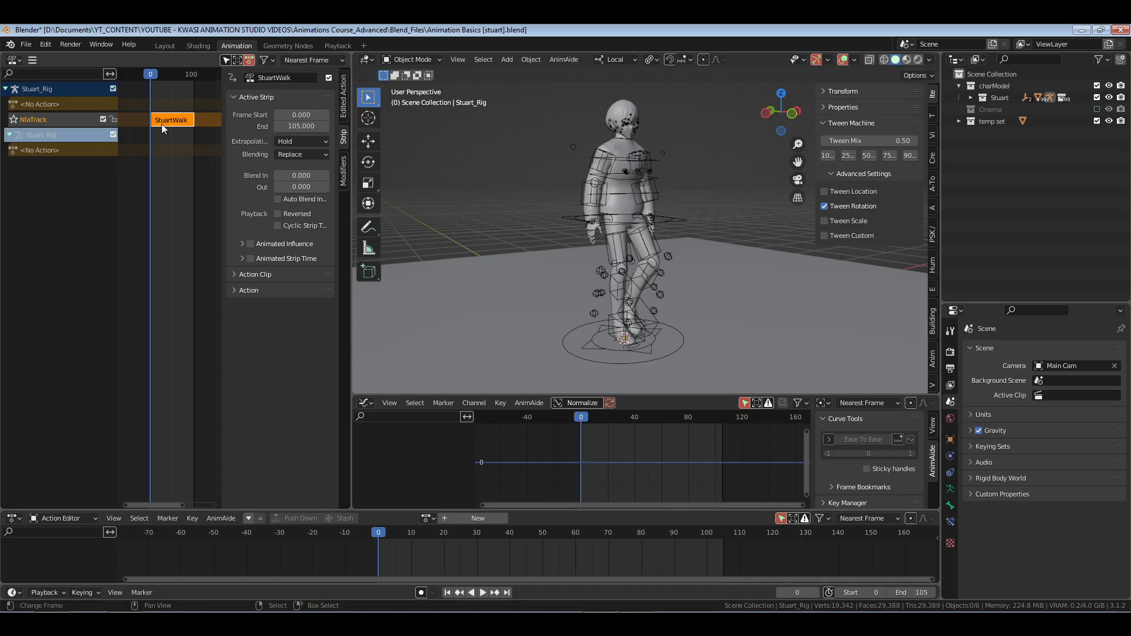
{"action": "key", "text": "n"}
{"action": "left_click", "coordinate": [207, 204]}
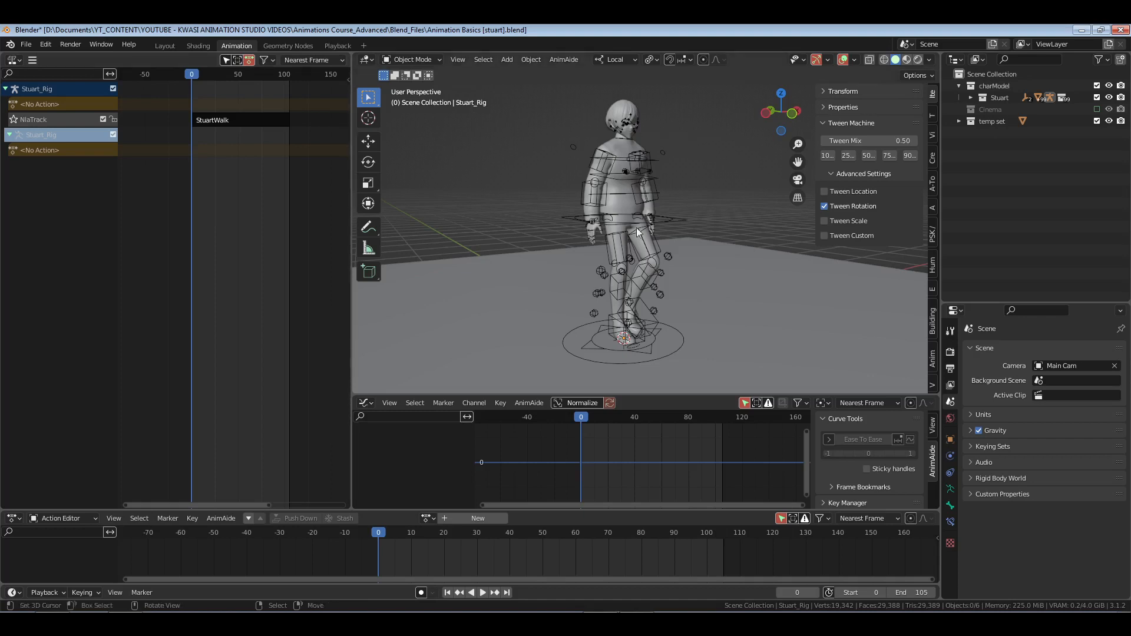
Select Stuart_Rig and hide the 3D viewport's sidebar
{"action": "left_click", "coordinate": [668, 220]}
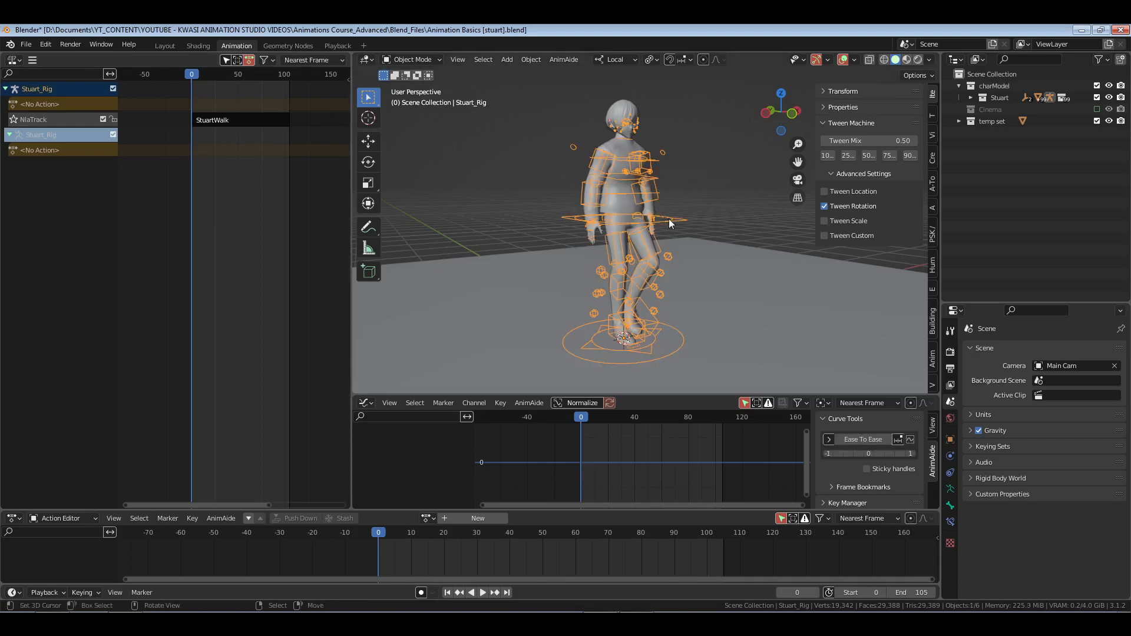
{"action": "key", "text": "n"}
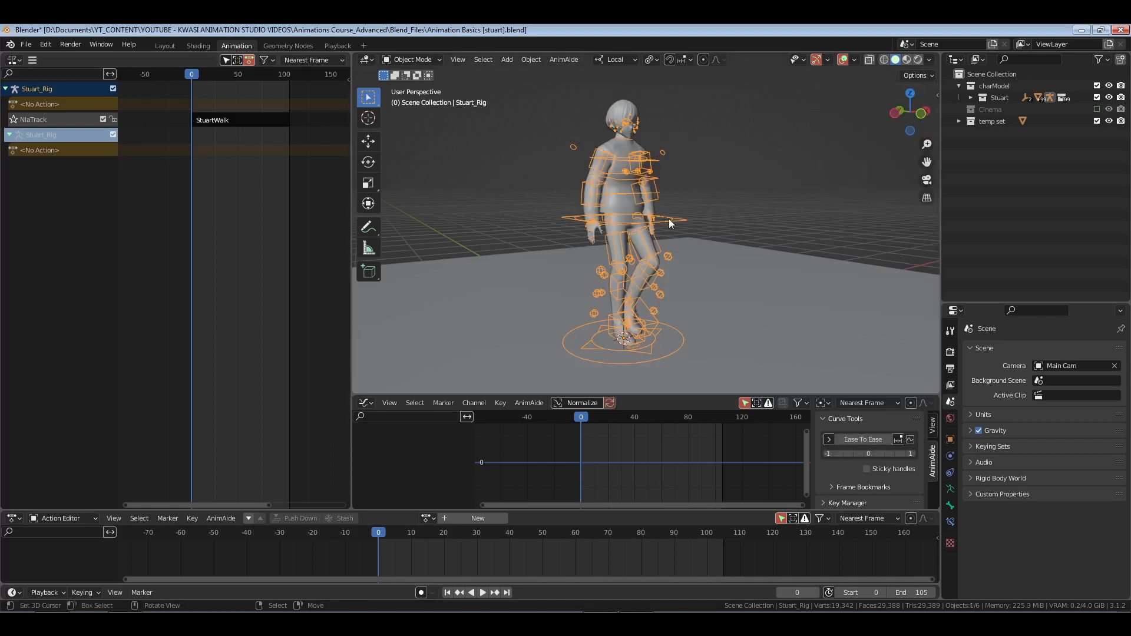
{"action": "middle_click_drag", "start_coordinate": [647, 254], "coordinate": [715, 268]}
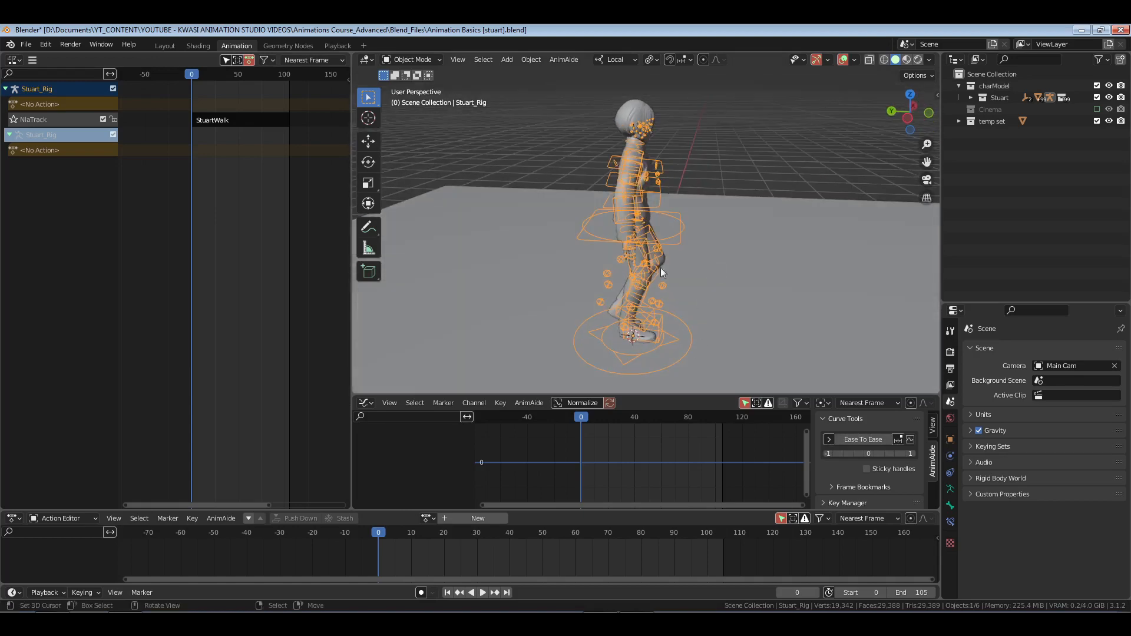
Activate the Move tool and set the transform orientation to Global
{"action": "left_click", "coordinate": [366, 144]}
{"action": "left_click", "coordinate": [616, 61]}
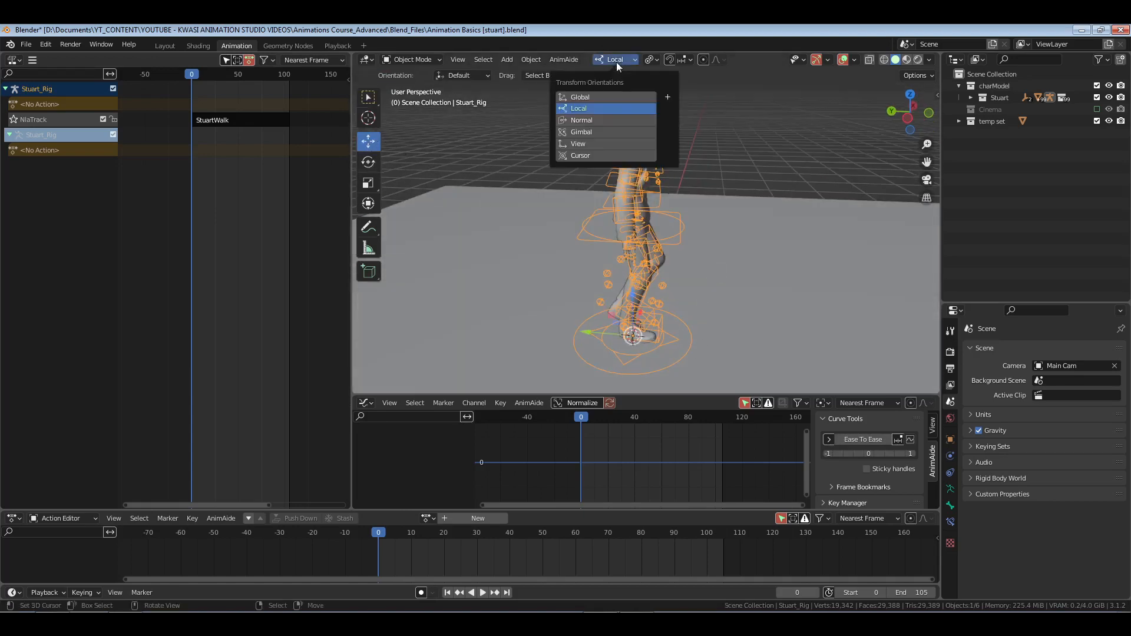
{"action": "left_click", "coordinate": [616, 121]}
{"action": "left_click", "coordinate": [614, 96]}
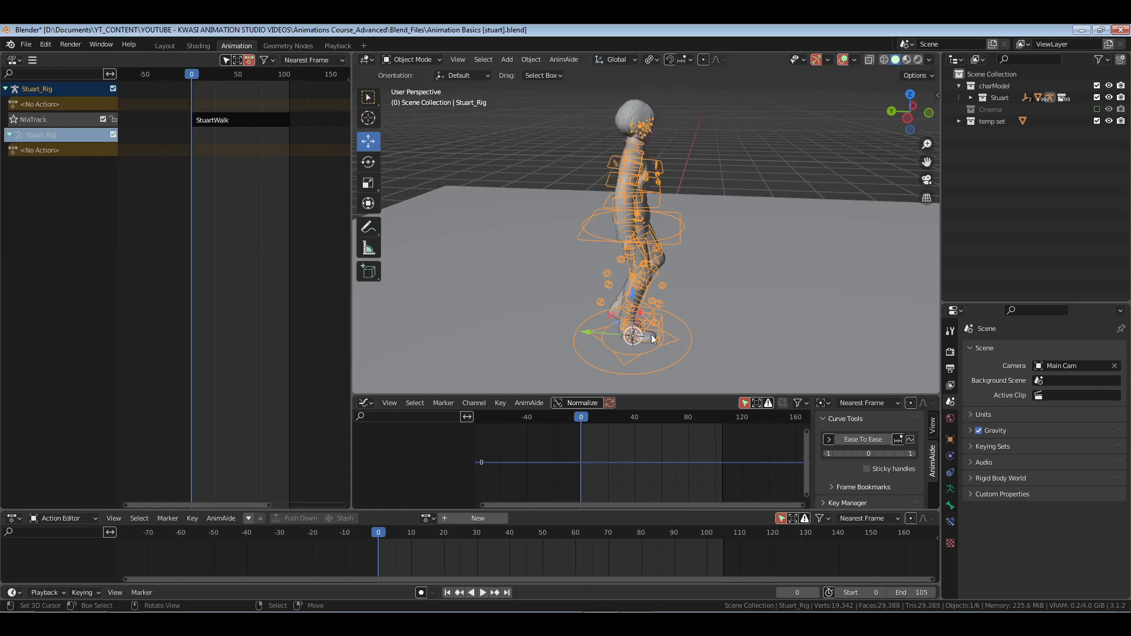
Move Stuart_Rig backward along the global Y axis, away from the 3D cursor, and check the walk at its last and first frames
{"action": "middle_click_drag", "start_coordinate": [631, 324], "coordinate": [728, 263]}
{"action": "scroll", "coordinate": [650, 265], "scroll_direction": "down", "scroll_amount": 4}
{"action": "left_click_drag", "start_coordinate": [652, 256], "coordinate": [514, 247]}
{"action": "left_click", "coordinate": [507, 594]}
{"action": "key", "text": "shift+Left"}
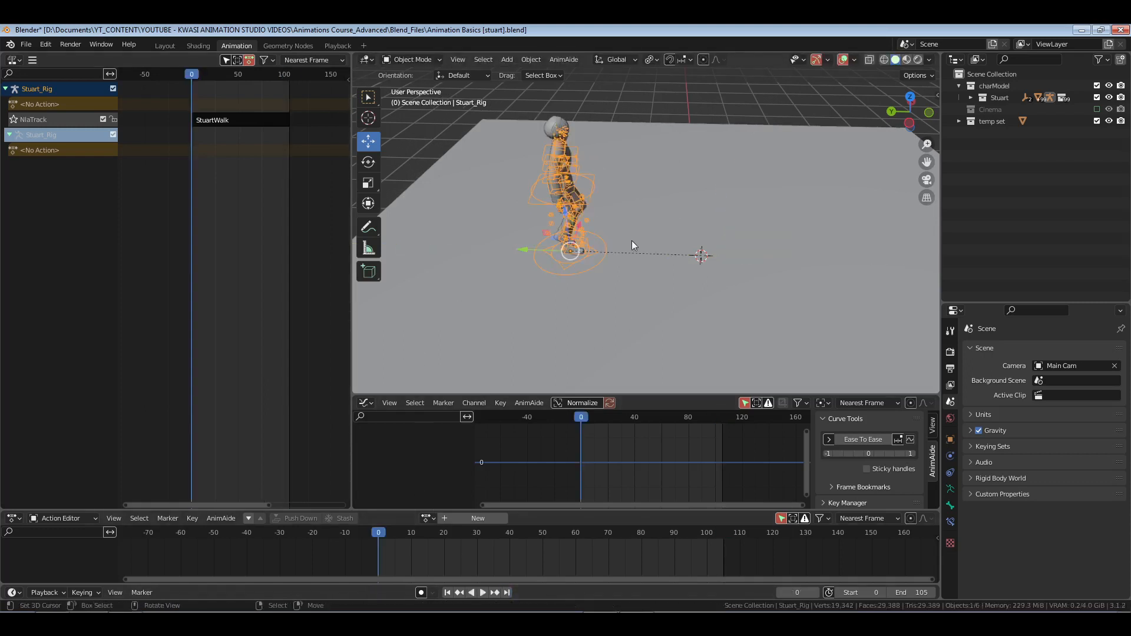
{"action": "middle_click_drag", "start_coordinate": [753, 131], "coordinate": [603, 137]}
{"action": "middle_click_drag", "start_coordinate": [642, 215], "coordinate": [719, 231], "text": "shift"}
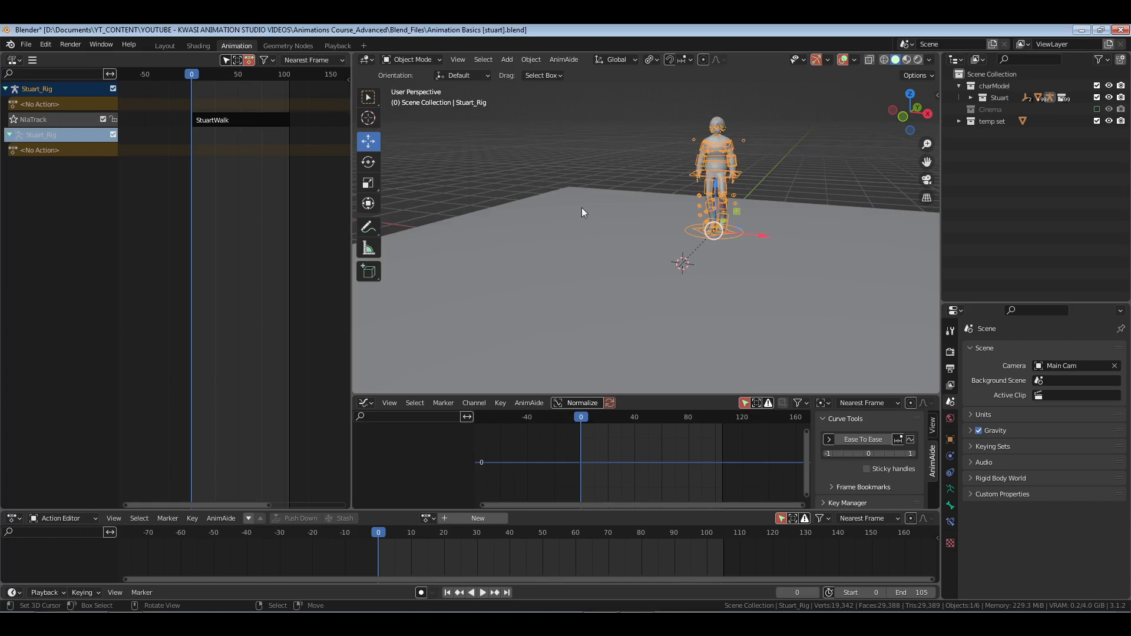
Set the active keying set to Whole Character (Selected Bones Only) and turn on auto keying
{"action": "left_click", "coordinate": [46, 592]}
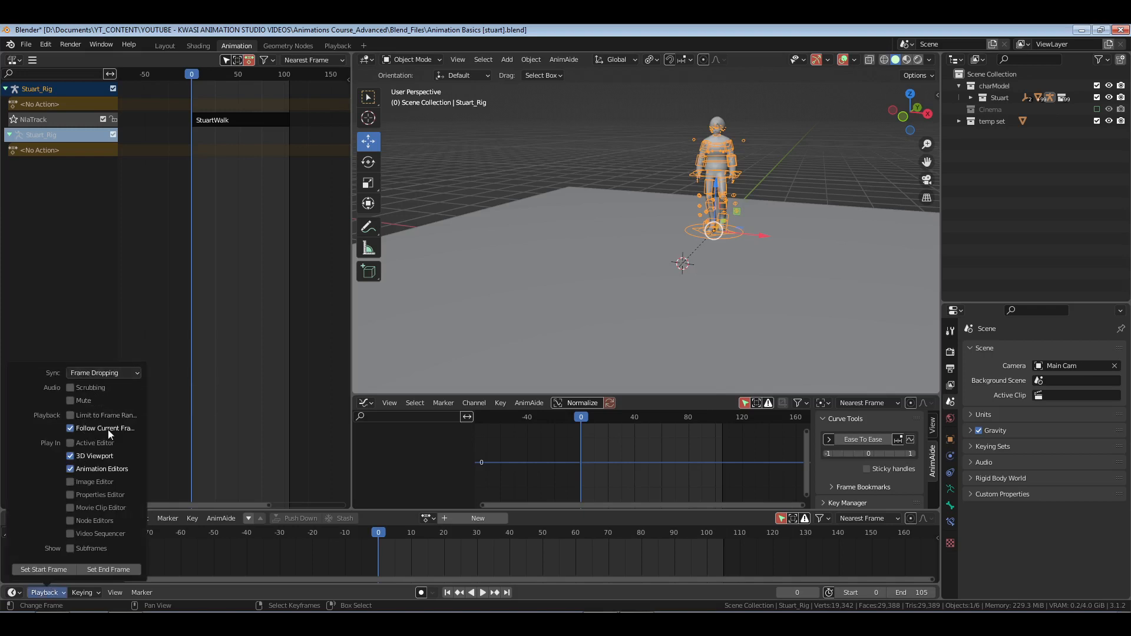
{"action": "left_click", "coordinate": [85, 593]}
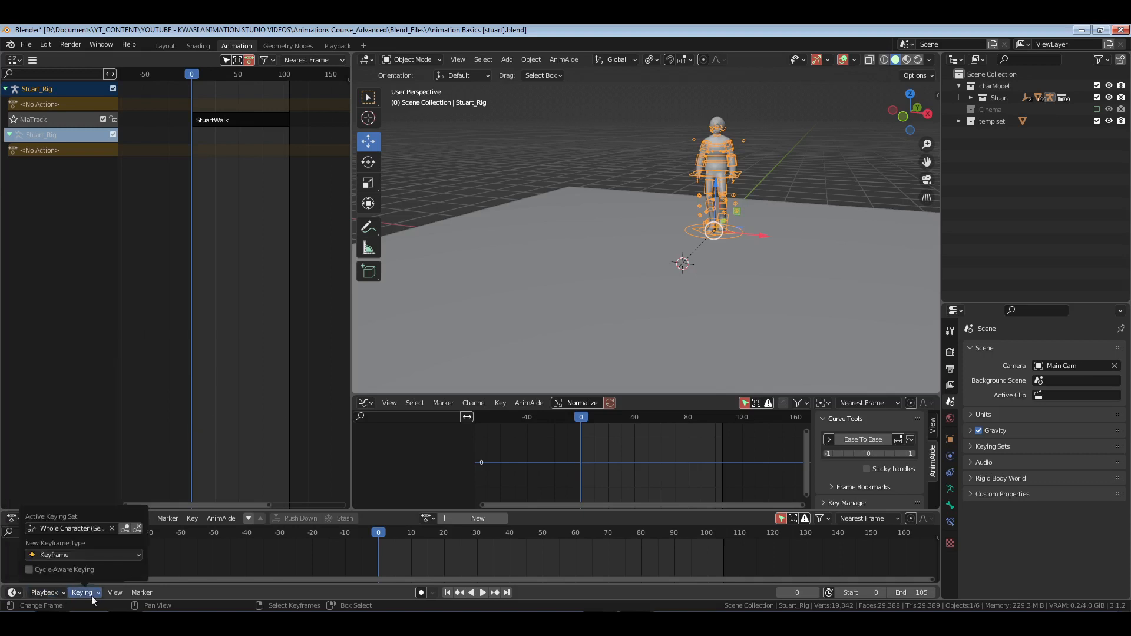
{"action": "left_click", "coordinate": [83, 529]}
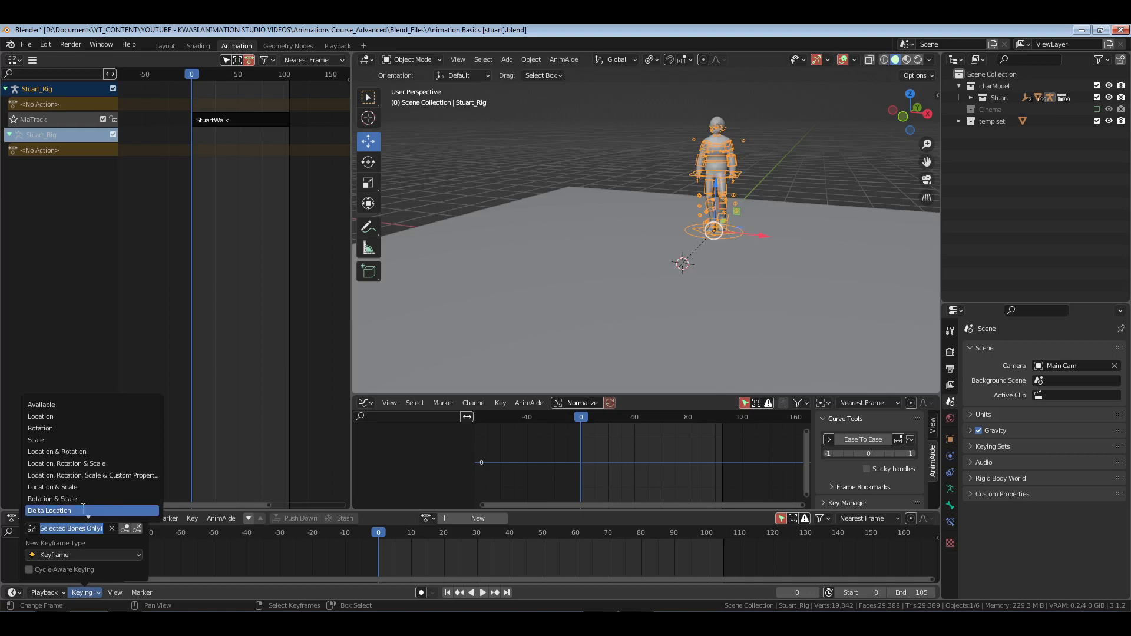
{"action": "scroll", "coordinate": [84, 502], "scroll_direction": "down", "scroll_amount": 10}
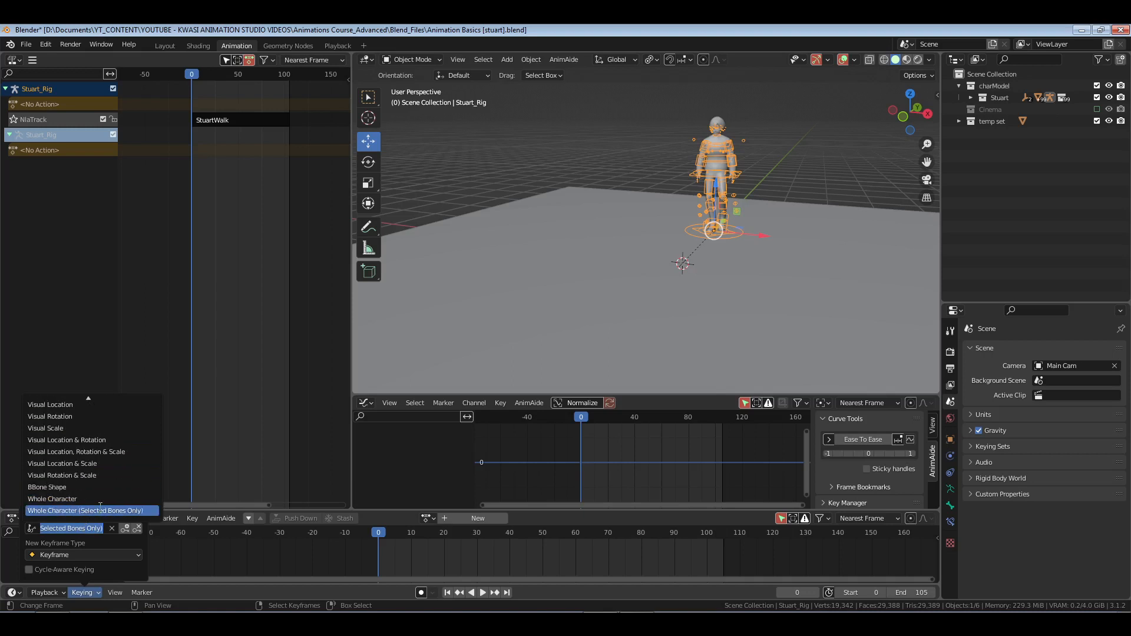
{"action": "left_click", "coordinate": [100, 510]}
{"action": "left_click", "coordinate": [420, 593]}
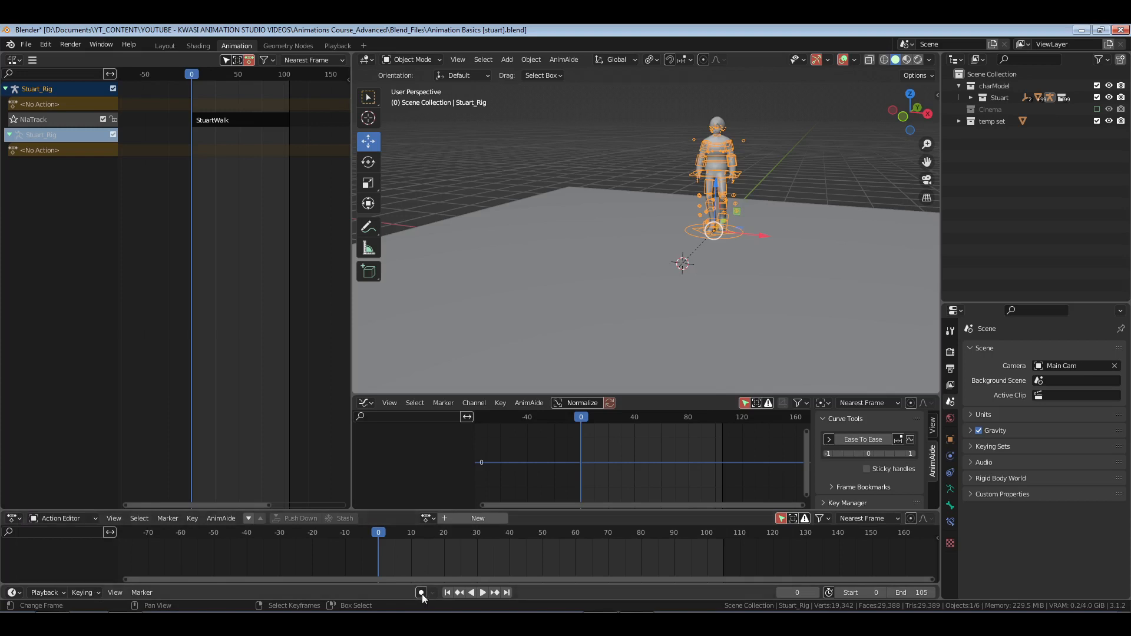
Switch Stuart_Rig to Pose Mode, frame it in the 3D viewport and deselect all of its bones
{"action": "middle_click_drag", "start_coordinate": [702, 281], "coordinate": [709, 260]}
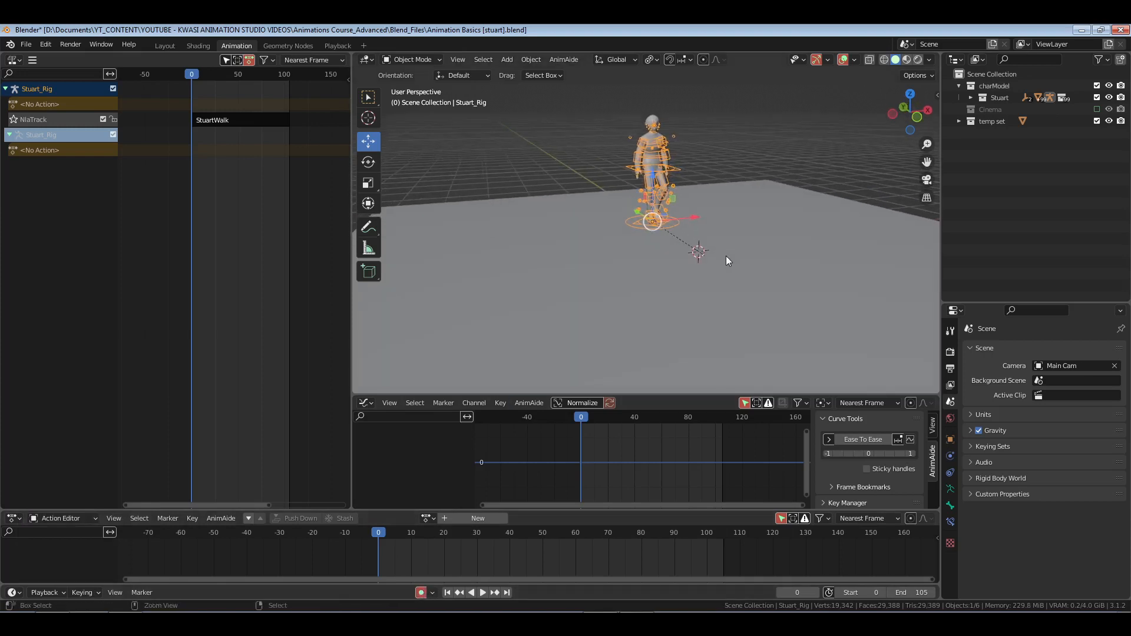
{"action": "key", "text": "ctrl+Tab"}
{"action": "key", "text": "KP_Decimal"}
{"action": "key", "text": "alt+a"}
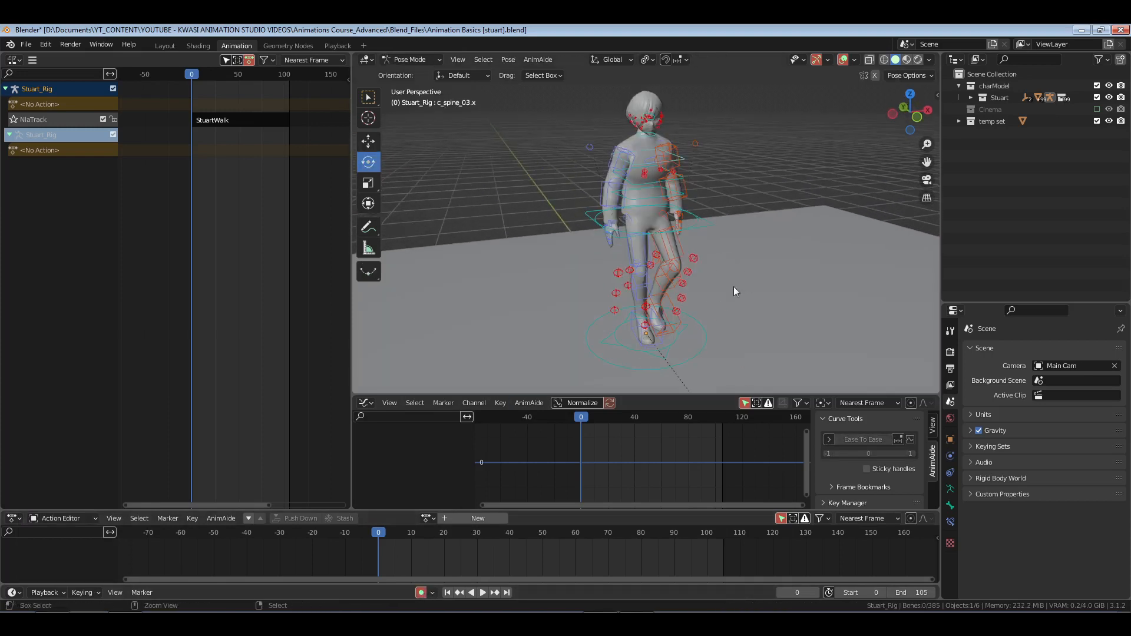
{"action": "scroll", "coordinate": [734, 286], "scroll_direction": "up", "scroll_amount": 4}
{"action": "scroll", "coordinate": [686, 165], "scroll_direction": "down", "scroll_amount": 1}
{"action": "middle_click_drag", "start_coordinate": [642, 192], "coordinate": [712, 251]}
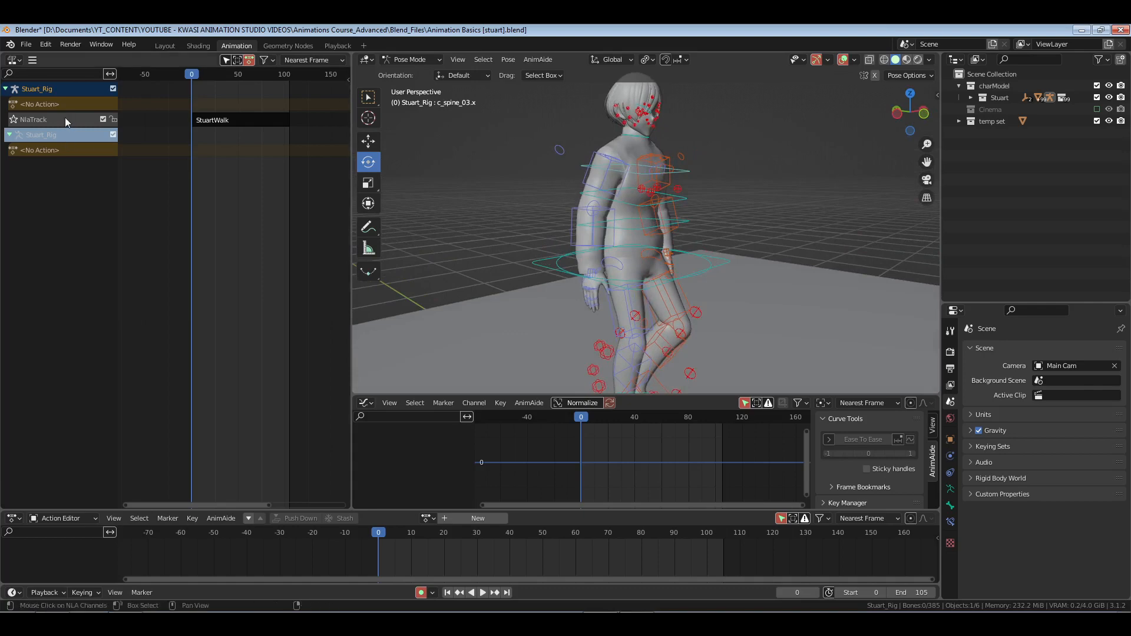
{"action": "middle_click_drag", "start_coordinate": [584, 214], "coordinate": [577, 214]}
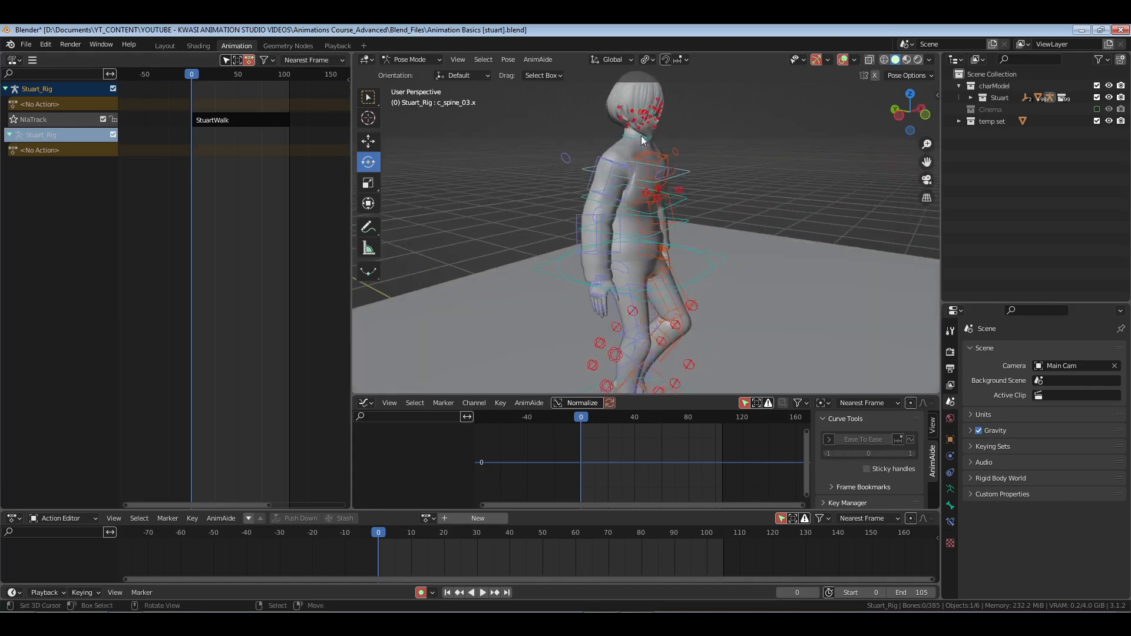
{"action": "middle_click_drag", "start_coordinate": [664, 161], "coordinate": [593, 126]}
{"action": "middle_click_drag", "start_coordinate": [669, 175], "coordinate": [679, 138], "text": "ctrl"}
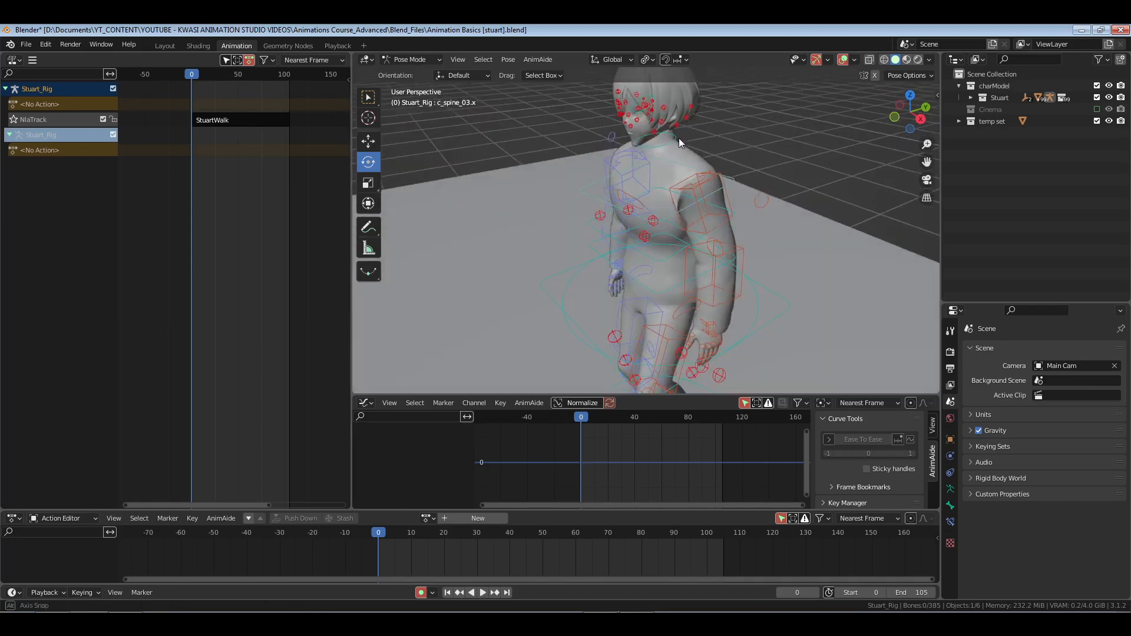
Select the head control c_head.x and enter tweak mode on the StuartWalk strip
{"action": "left_click", "coordinate": [652, 93]}
{"action": "left_click", "coordinate": [237, 119]}
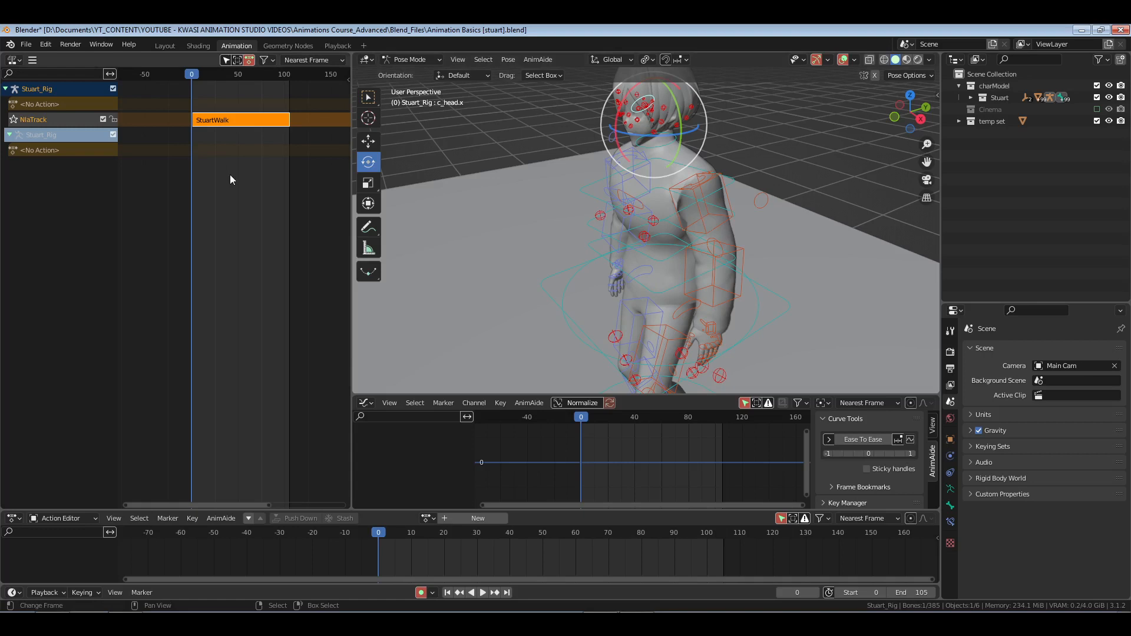
{"action": "key", "text": "Tab"}
Show the AnimAide tools in the 3D viewport and activate Anim Offset
{"action": "key", "text": "n"}
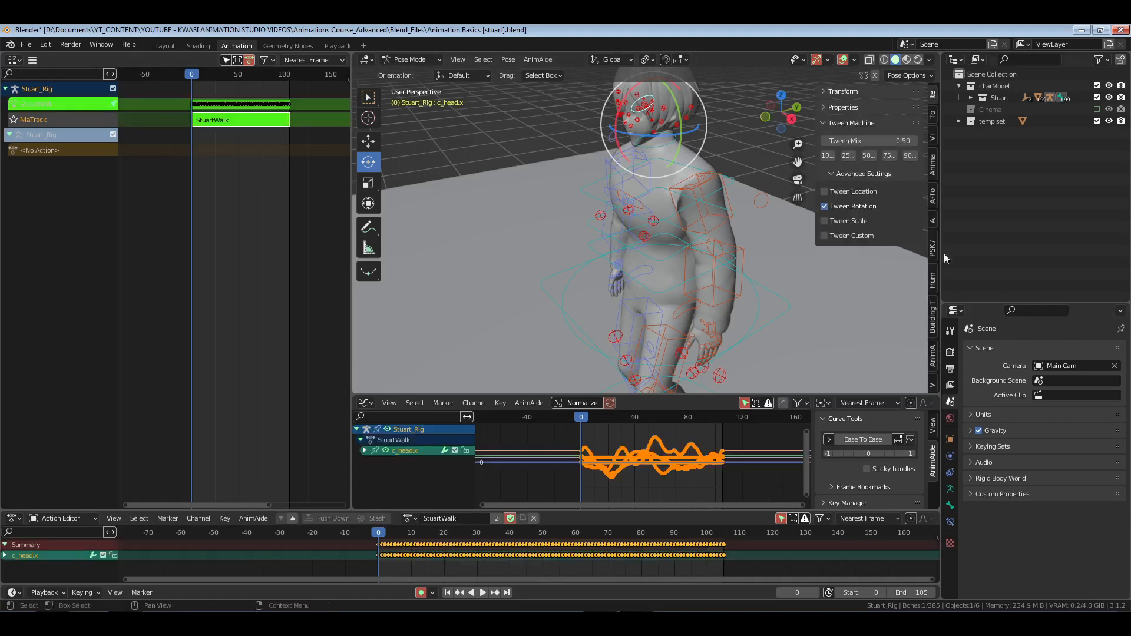
{"action": "left_click", "coordinate": [933, 361]}
{"action": "left_click", "coordinate": [874, 125]}
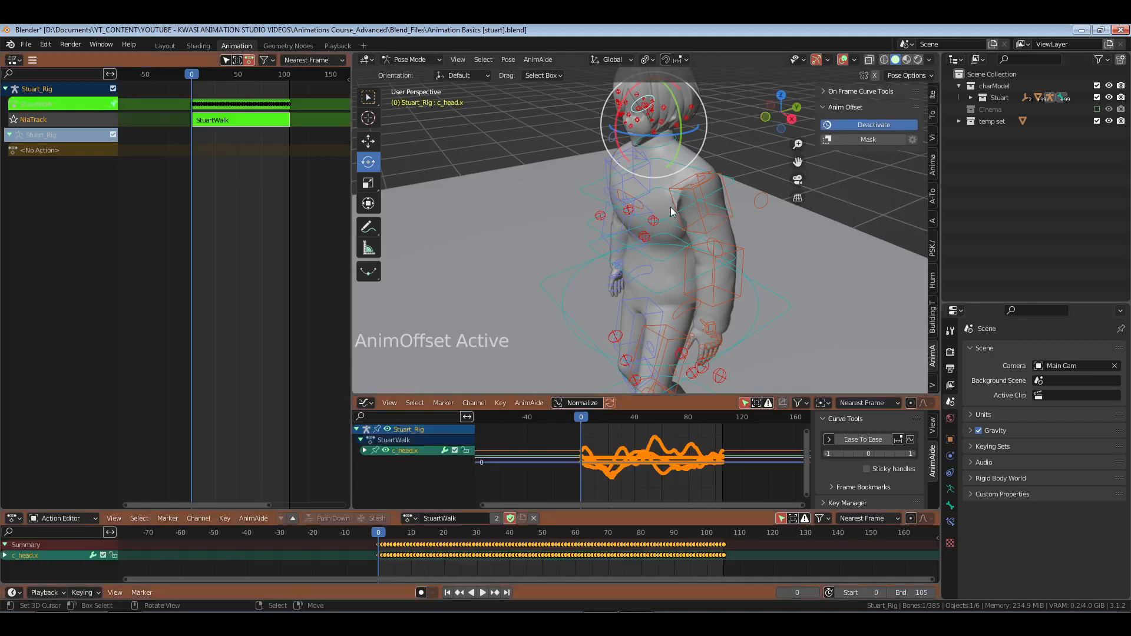
In the right side view, rotate the head back about 13°, tilt the neck forward and rotate the head forward about 17°
{"action": "key", "text": "KP_3"}
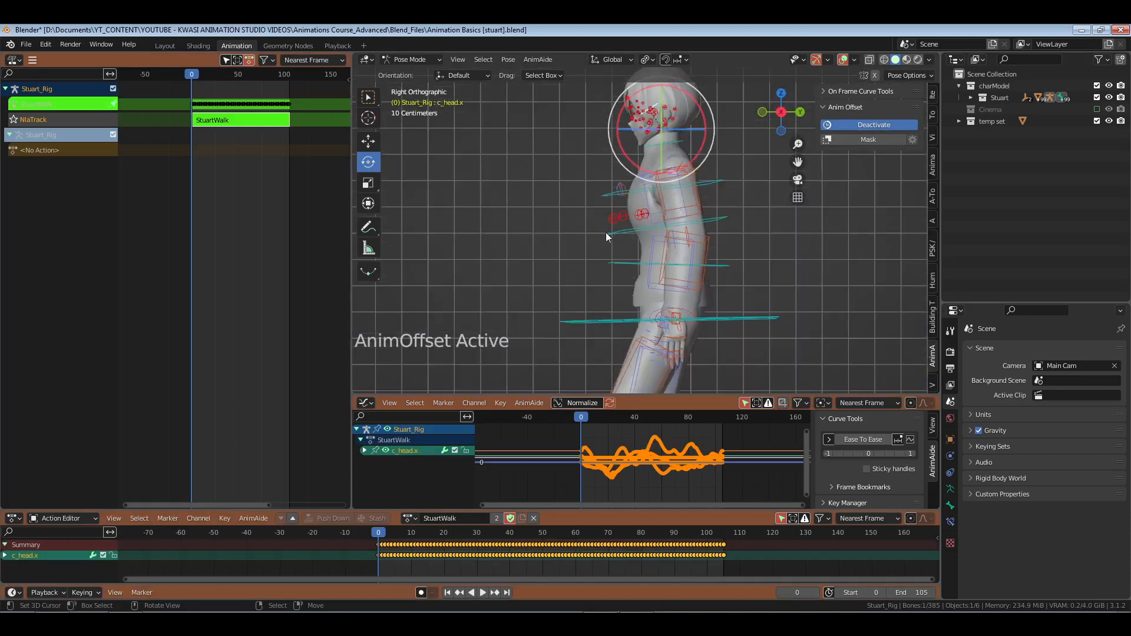
{"action": "key", "text": "r"}
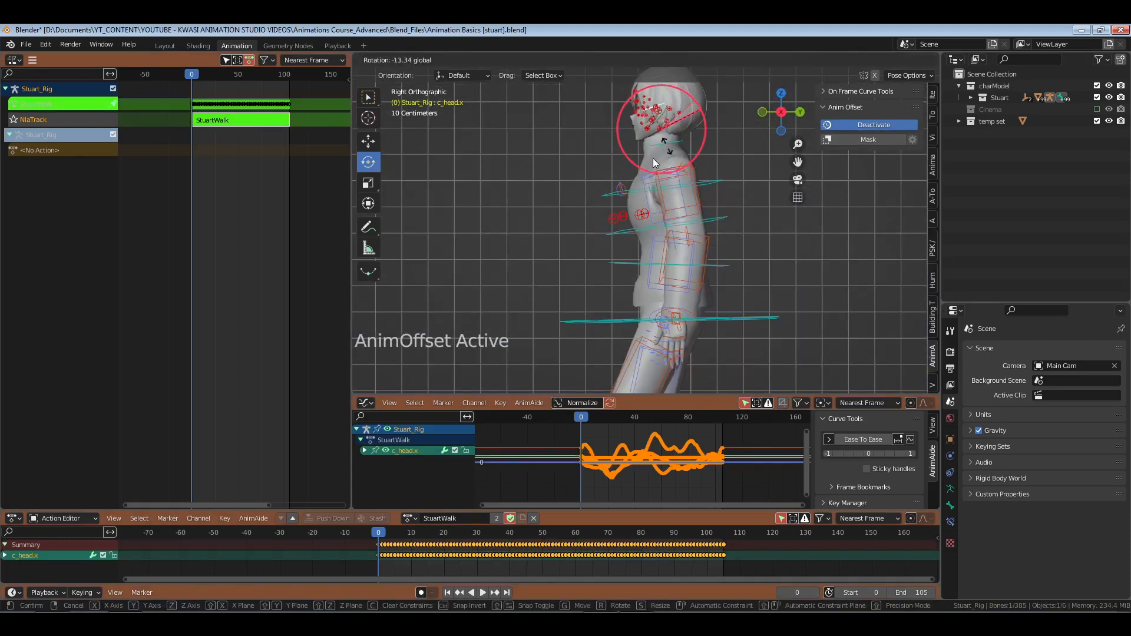
{"action": "left_click", "coordinate": [664, 147]}
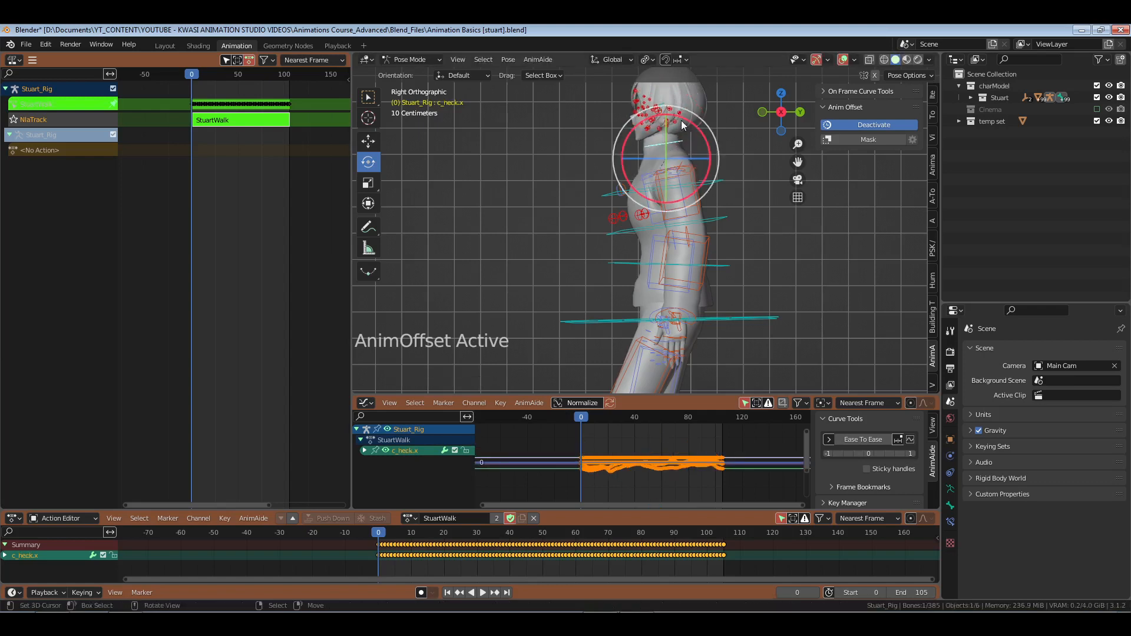
{"action": "left_click_drag", "start_coordinate": [682, 121], "coordinate": [661, 92]}
{"action": "left_click", "coordinate": [653, 102]}
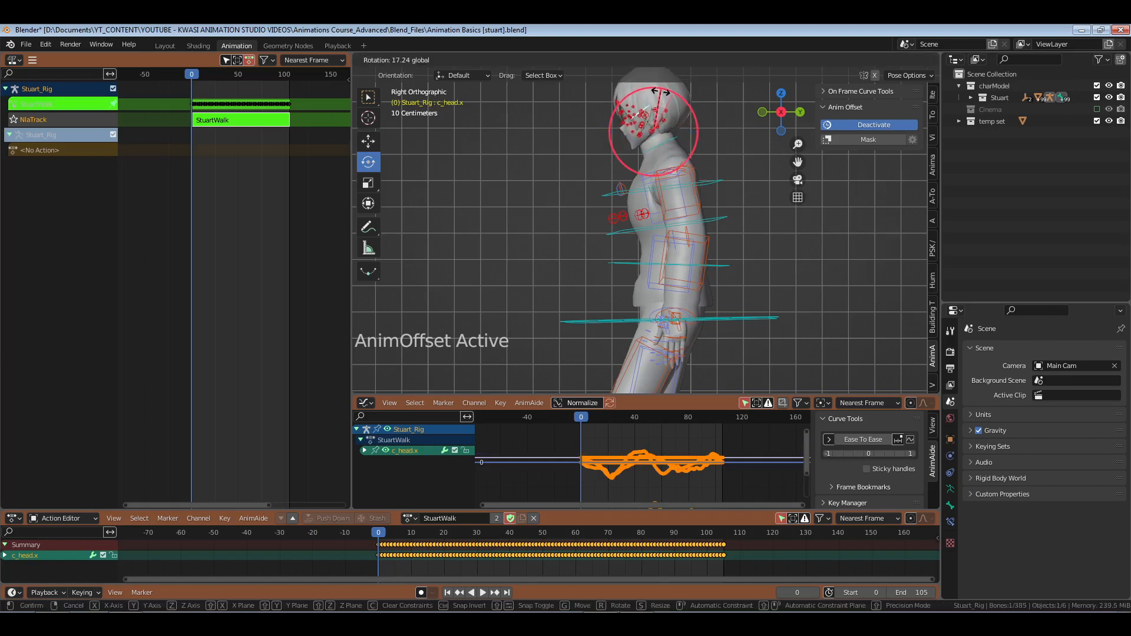
{"action": "left_click_drag", "start_coordinate": [736, 176], "coordinate": [737, 174]}
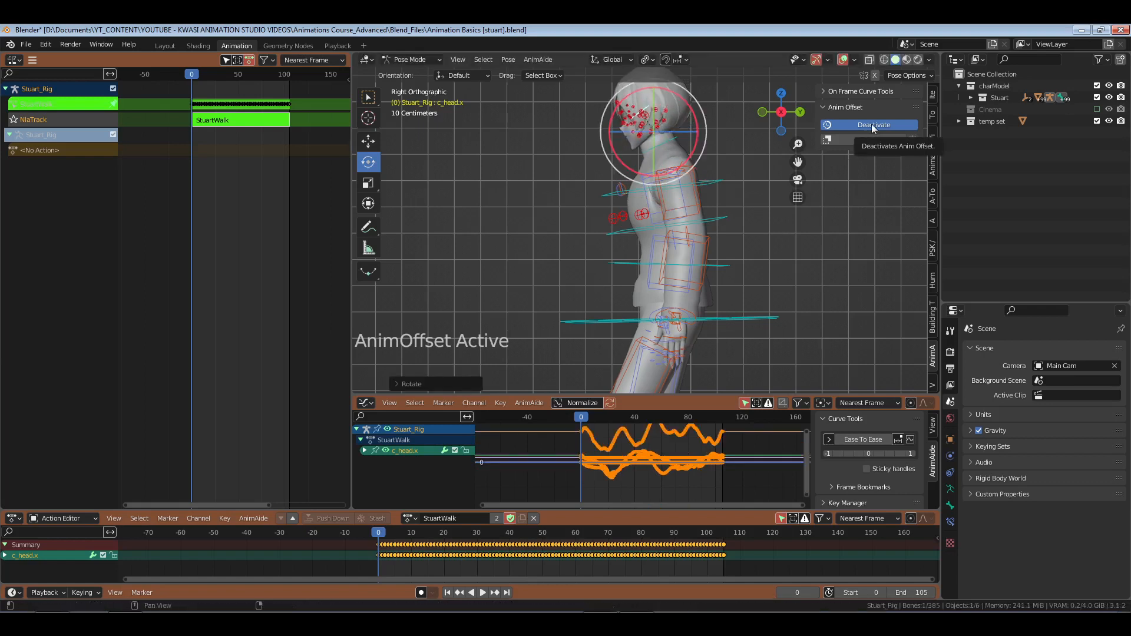
Deactivate Anim Offset, exit tweak mode on the StuartWalk strip and deselect the strip and all bones
{"action": "left_click", "coordinate": [872, 125]}
{"action": "key", "text": "Tab"}
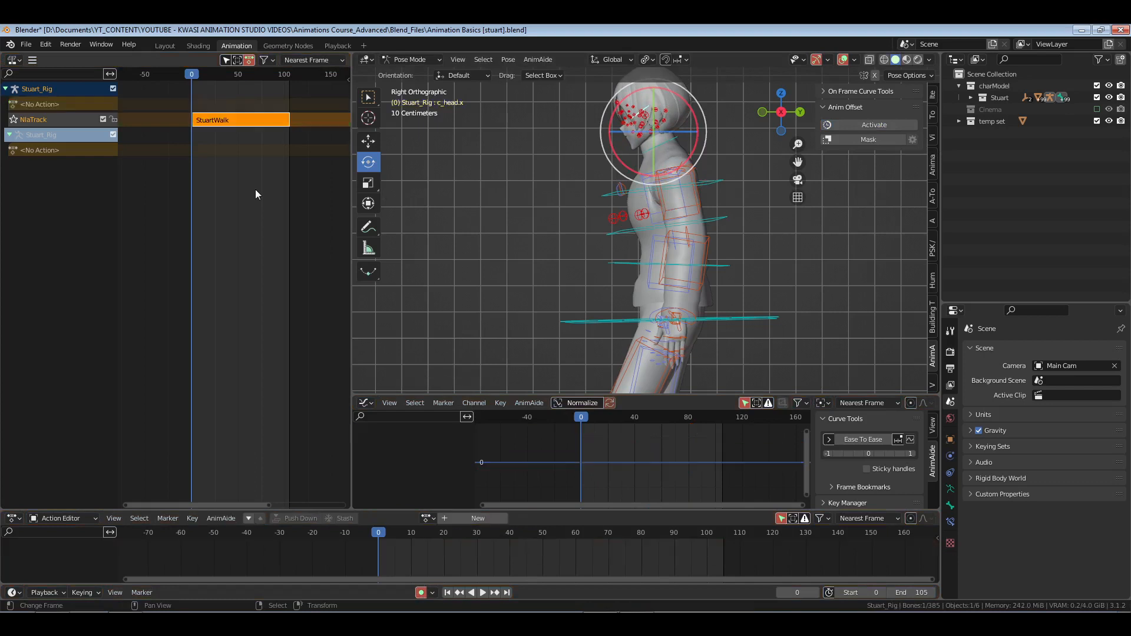
{"action": "left_click", "coordinate": [256, 190]}
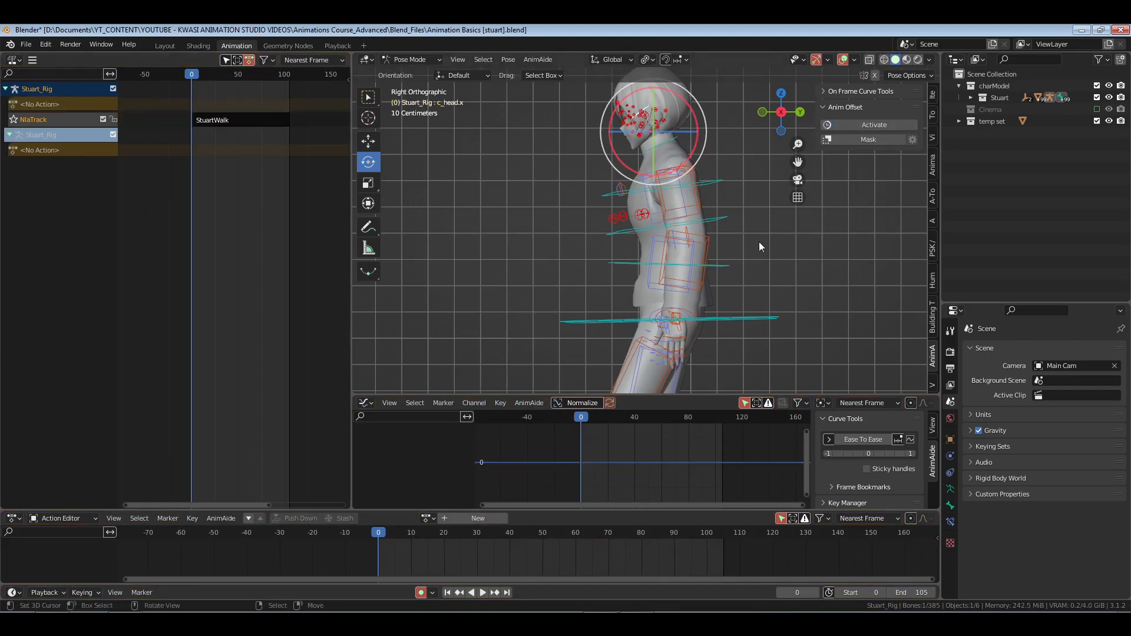
{"action": "key", "text": "alt+a"}
Set the transform orientation to Local, hide the viewport sidebar and save the file
{"action": "left_click", "coordinate": [616, 63]}
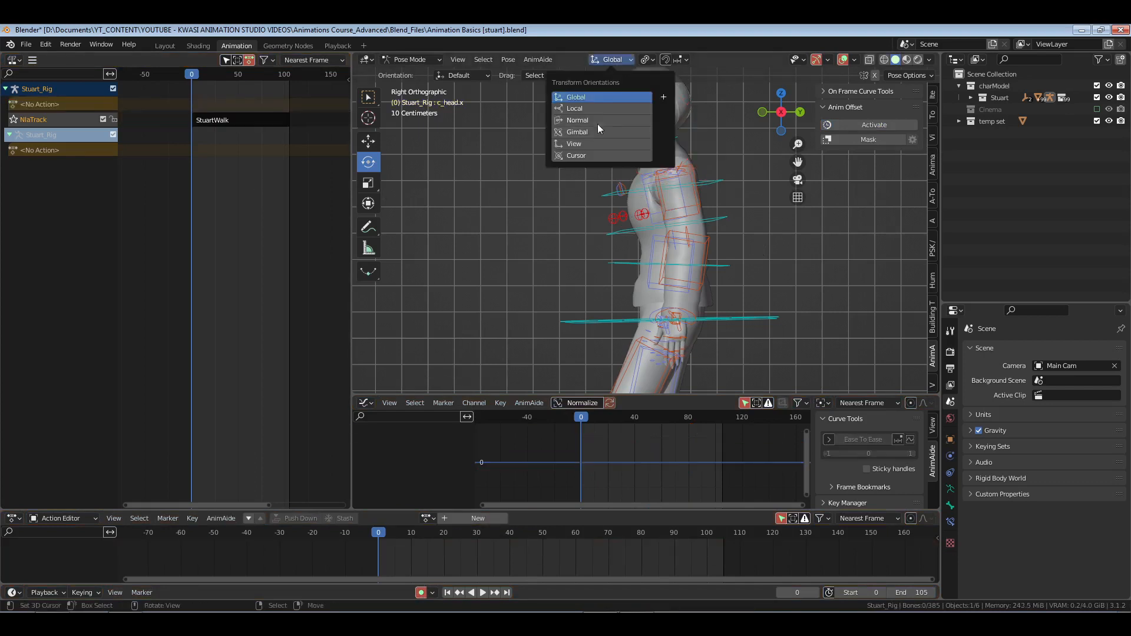
{"action": "left_click", "coordinate": [598, 126]}
{"action": "middle_click_drag", "start_coordinate": [599, 126], "coordinate": [696, 312]}
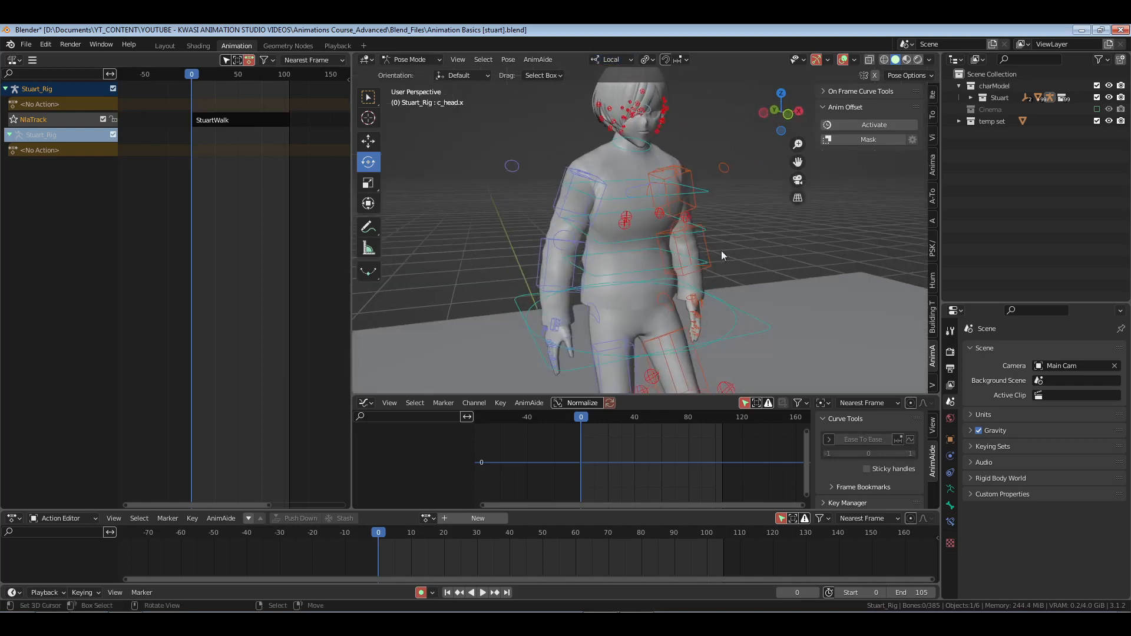
{"action": "mouse_move", "coordinate": [721, 250]}
{"action": "middle_mouse_down"}
{"action": "mouse_move", "coordinate": [685, 253]}
{"action": "mouse_move", "coordinate": [706, 255]}
{"action": "middle_mouse_up"}
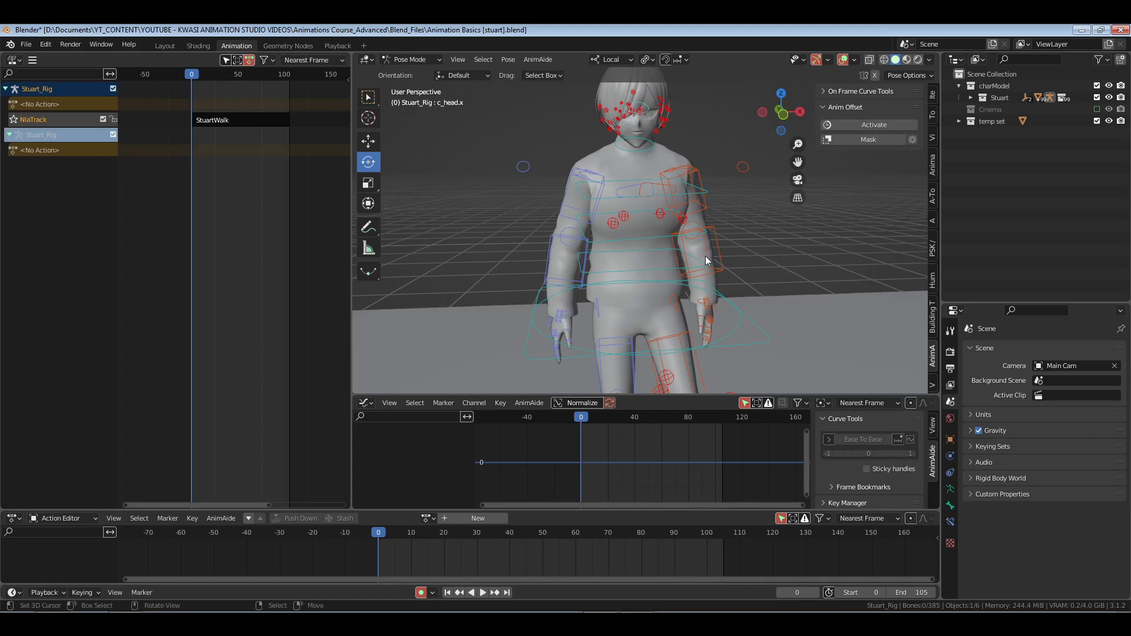
{"action": "key", "text": "n"}
{"action": "key", "text": "ctrl+s"}
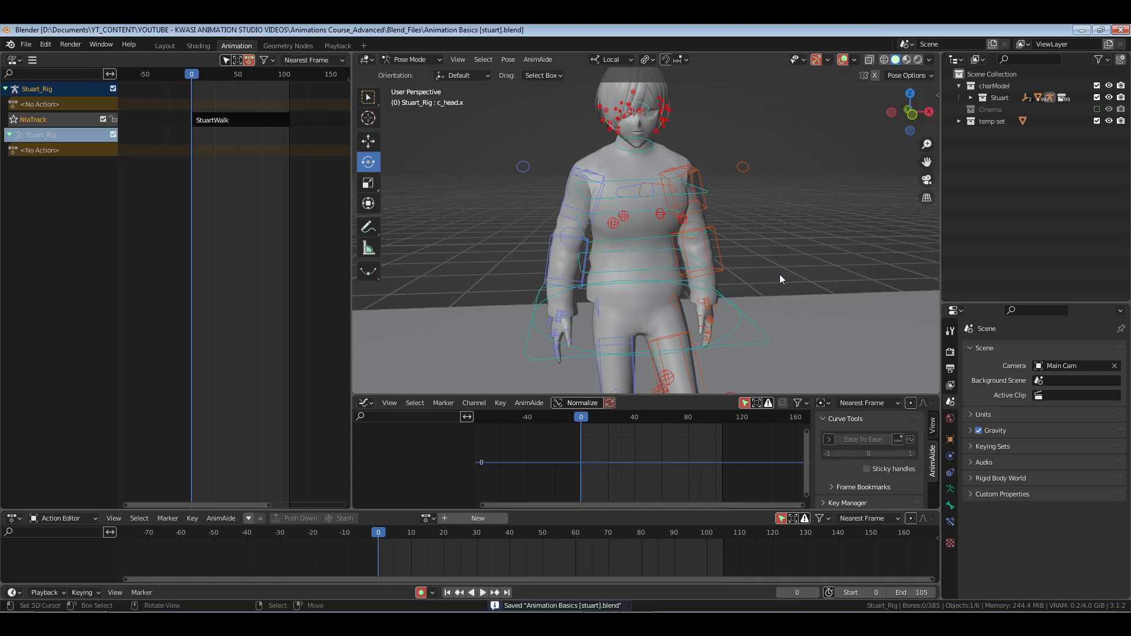
{"action": "key", "text": "n"}
{"action": "left_click", "coordinate": [934, 121]}
{"action": "key", "text": "n"}
{"action": "middle_click_drag", "start_coordinate": [631, 239], "coordinate": [658, 282]}
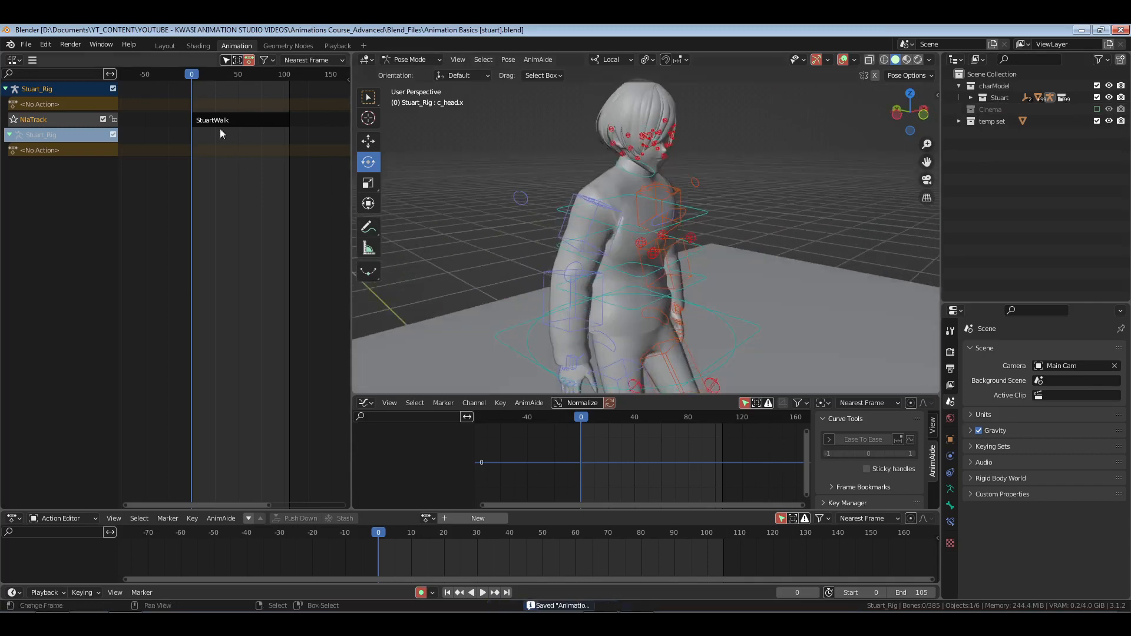
Add an empty NLA track to Stuart_Rig above the track holding the StuartWalk strip
{"action": "left_click", "coordinate": [44, 120]}
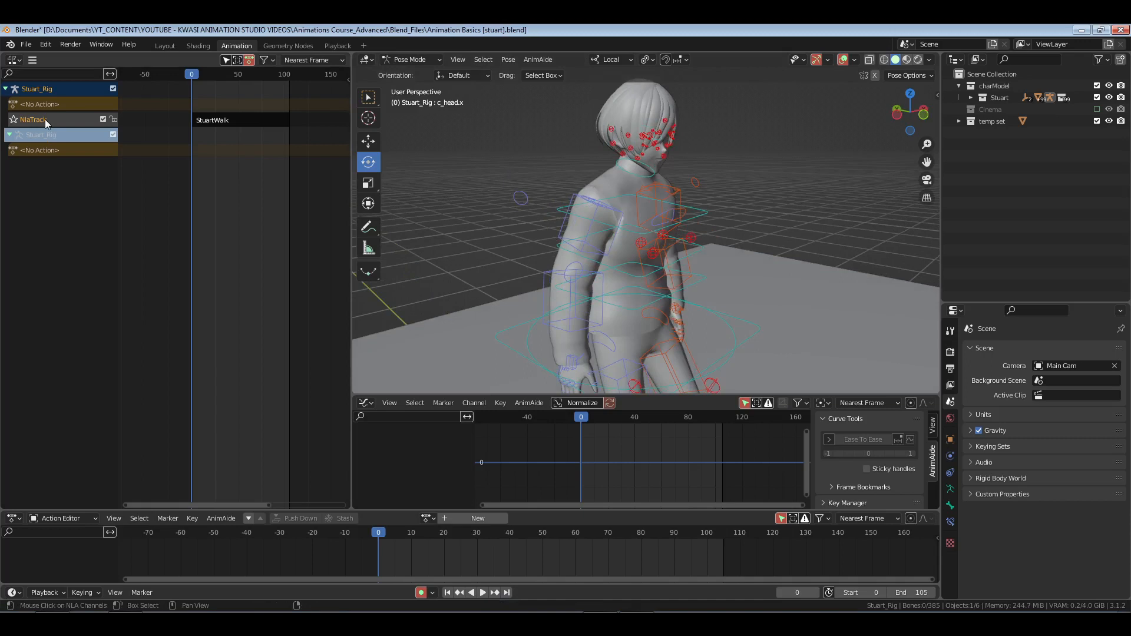
{"action": "left_click", "coordinate": [32, 60]}
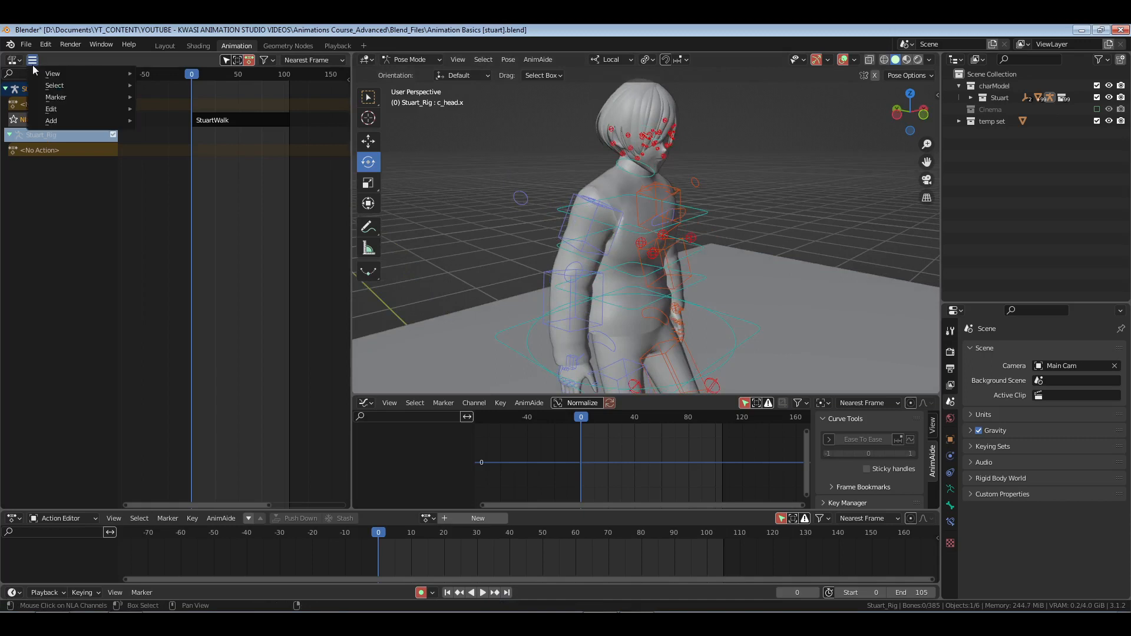
{"action": "mouse_move", "coordinate": [77, 113]}
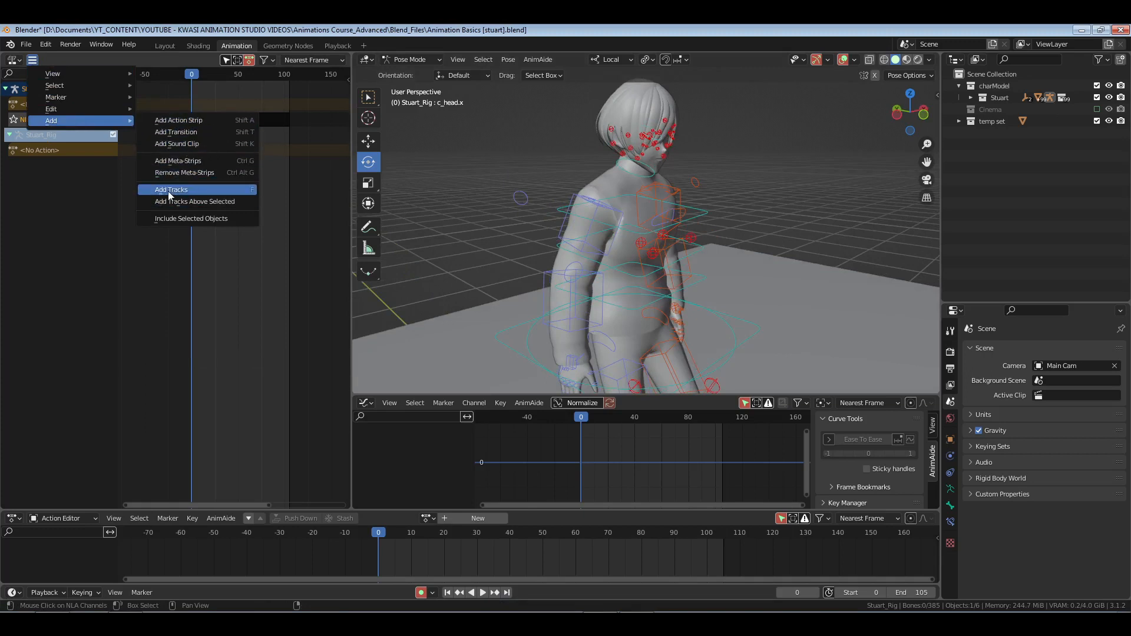
{"action": "left_click", "coordinate": [196, 121]}
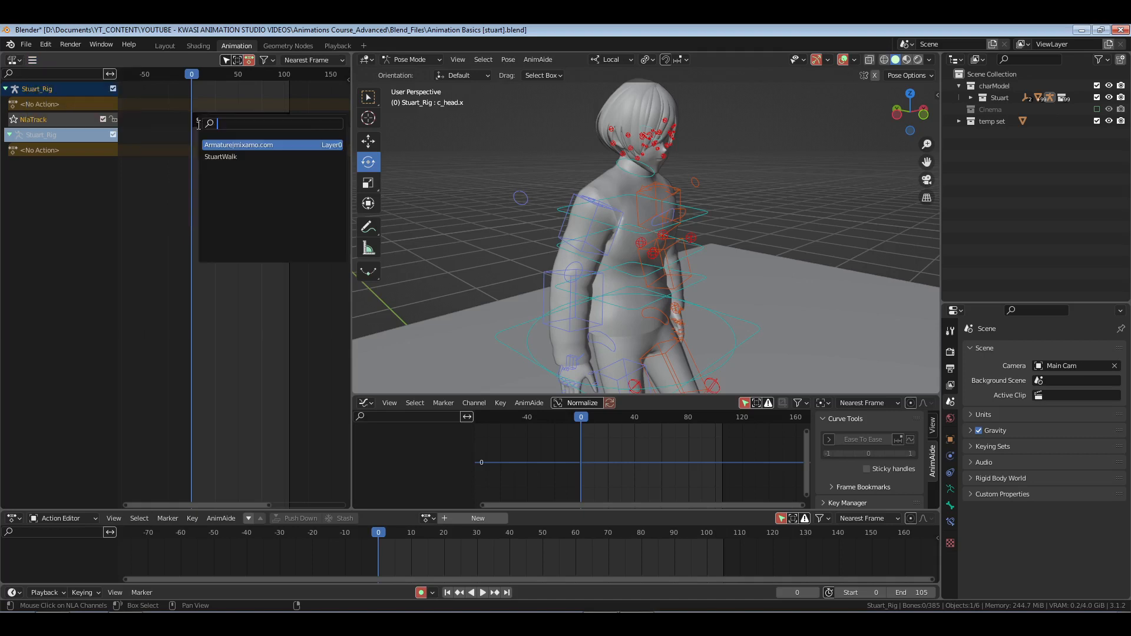
{"action": "left_click", "coordinate": [242, 154]}
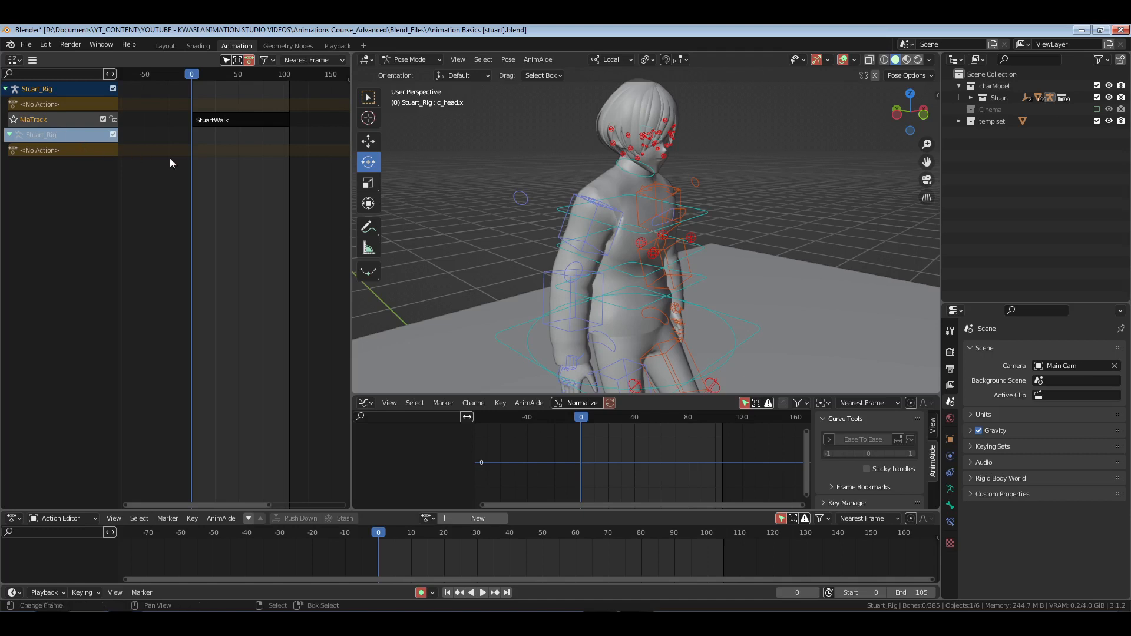
{"action": "key", "text": "ctrl+z"}
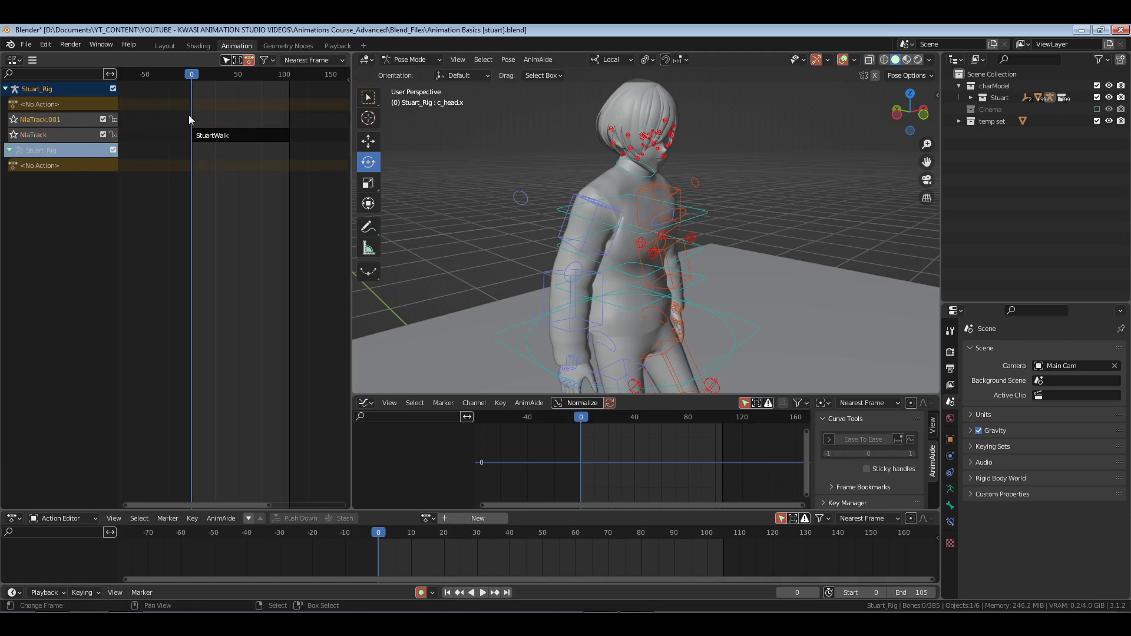
Show the NLA properties and check the blending mode of the StuartWalk strip
{"action": "key", "text": "n"}
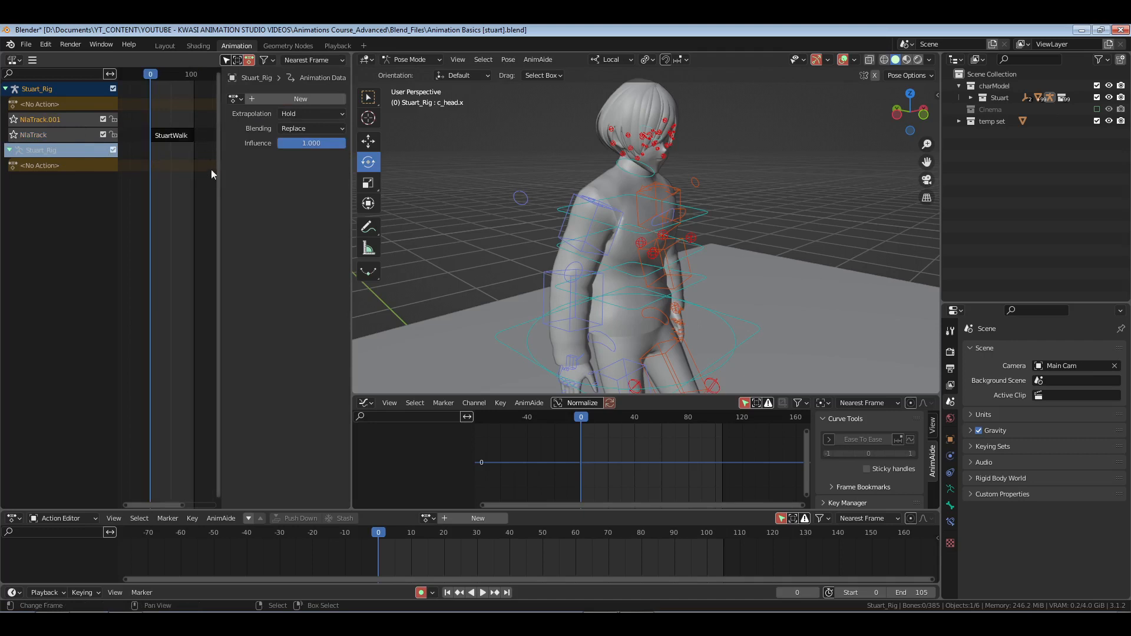
{"action": "key", "text": "n"}
{"action": "key", "text": "n"}
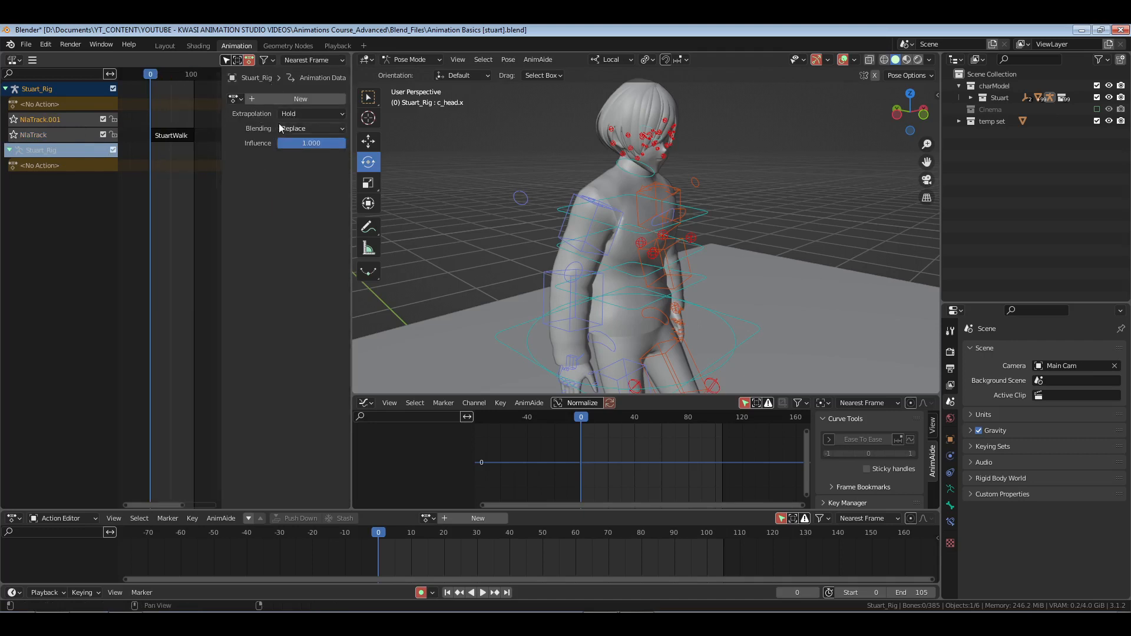
{"action": "left_click", "coordinate": [172, 136]}
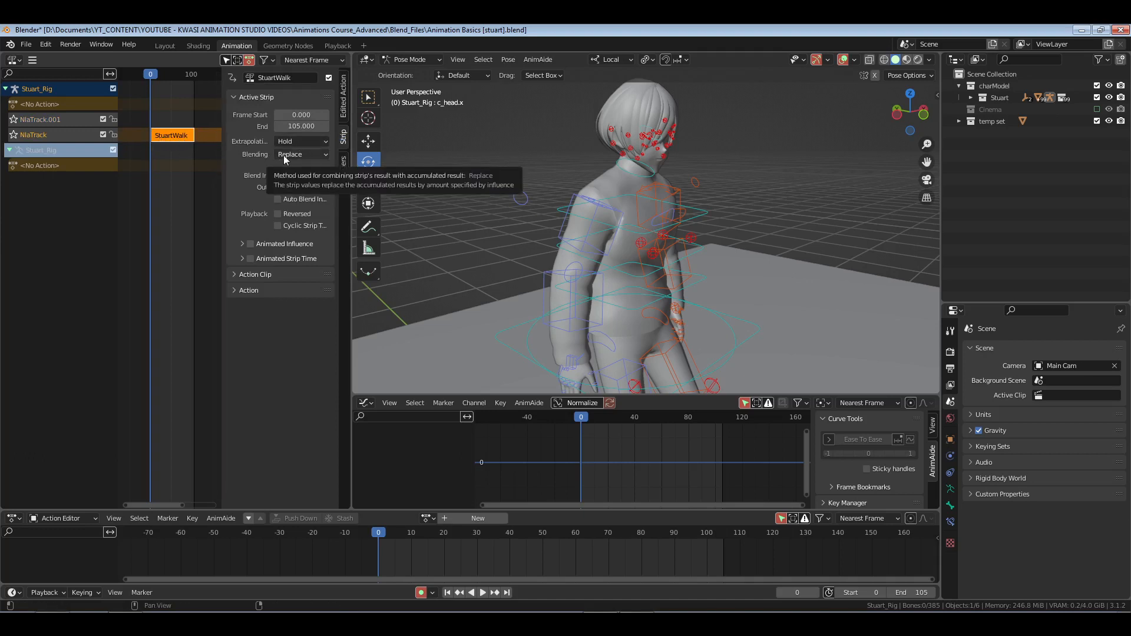
With the new empty track selected, set Stuart_Rig's action blending to Add and deselect the StuartWalk strip
{"action": "left_click", "coordinate": [47, 119]}
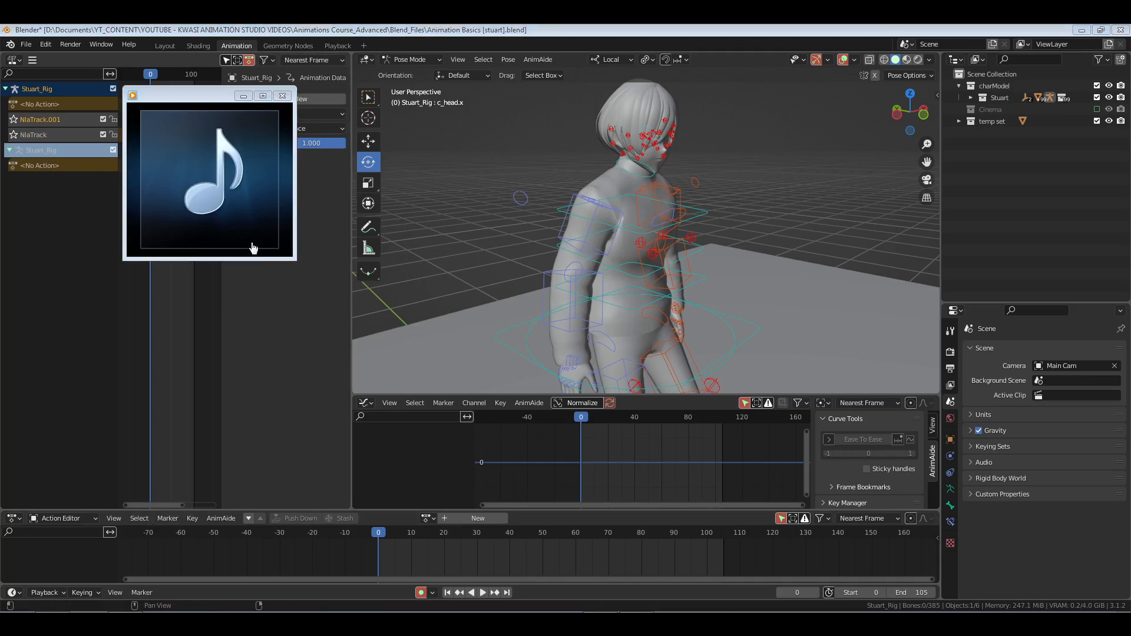
{"action": "left_click", "coordinate": [273, 320]}
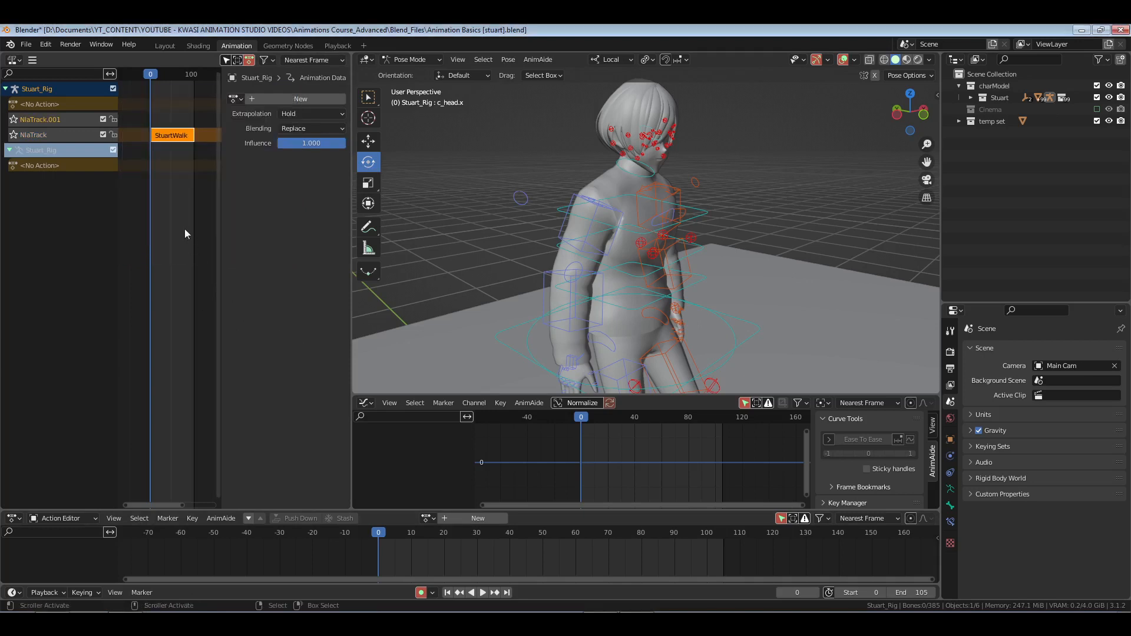
{"action": "left_click", "coordinate": [133, 620]}
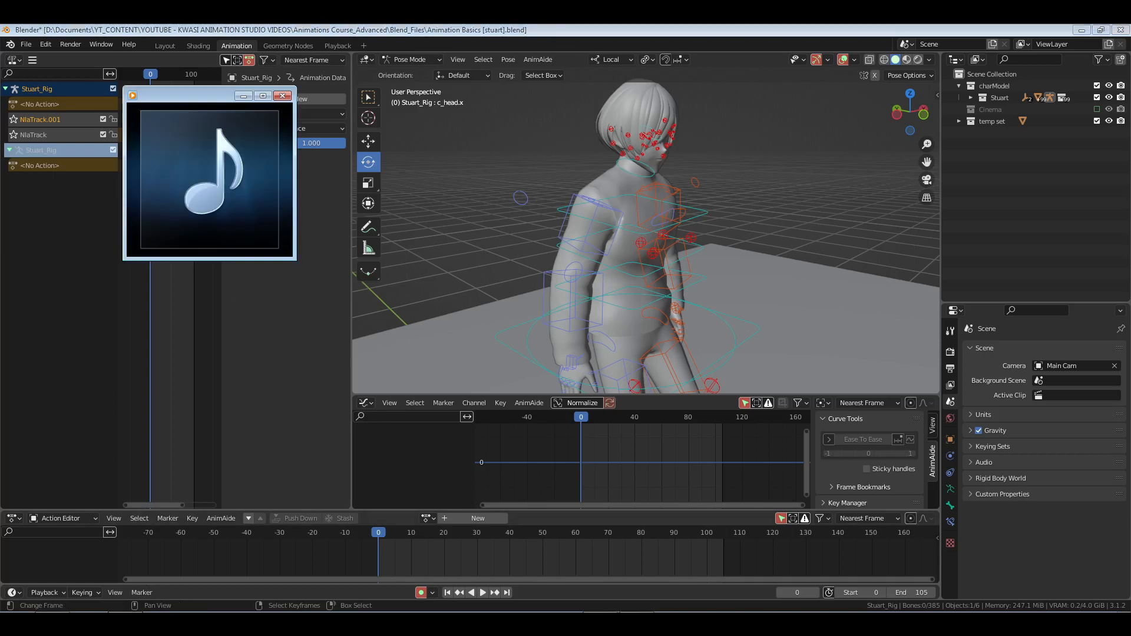
{"action": "left_click", "coordinate": [245, 96]}
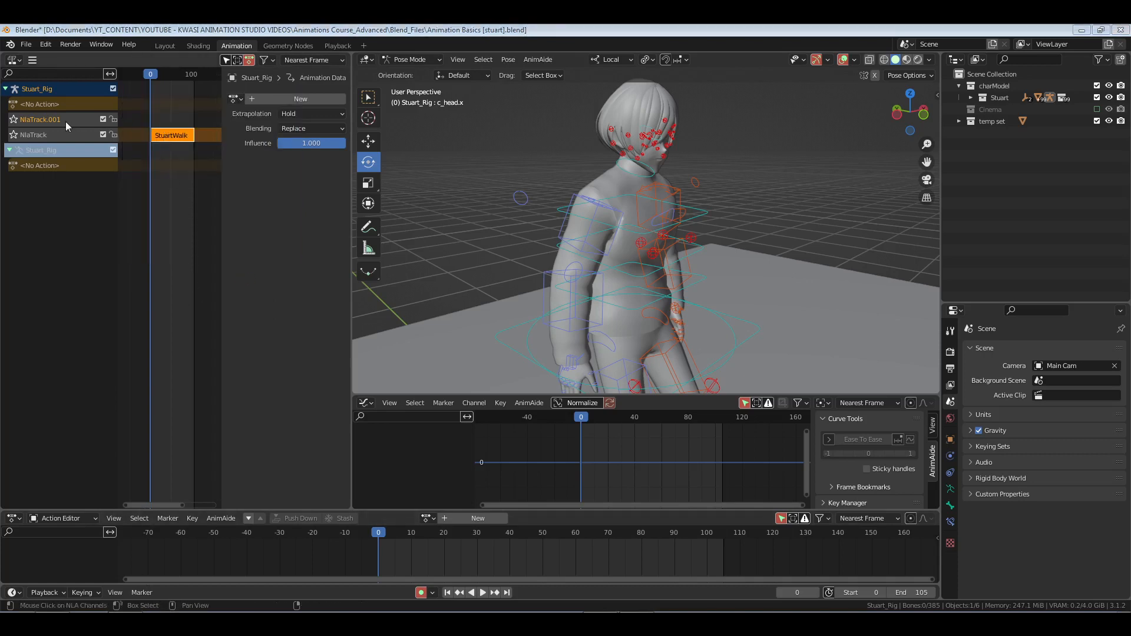
{"action": "left_click", "coordinate": [298, 127]}
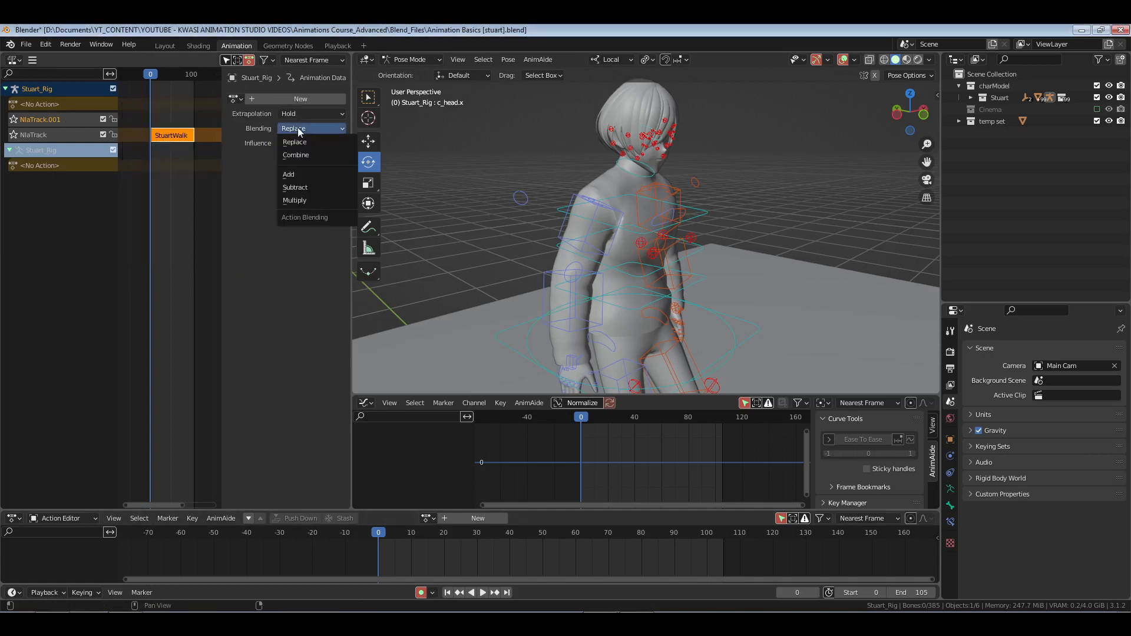
{"action": "left_click", "coordinate": [299, 175]}
{"action": "key", "text": "n"}
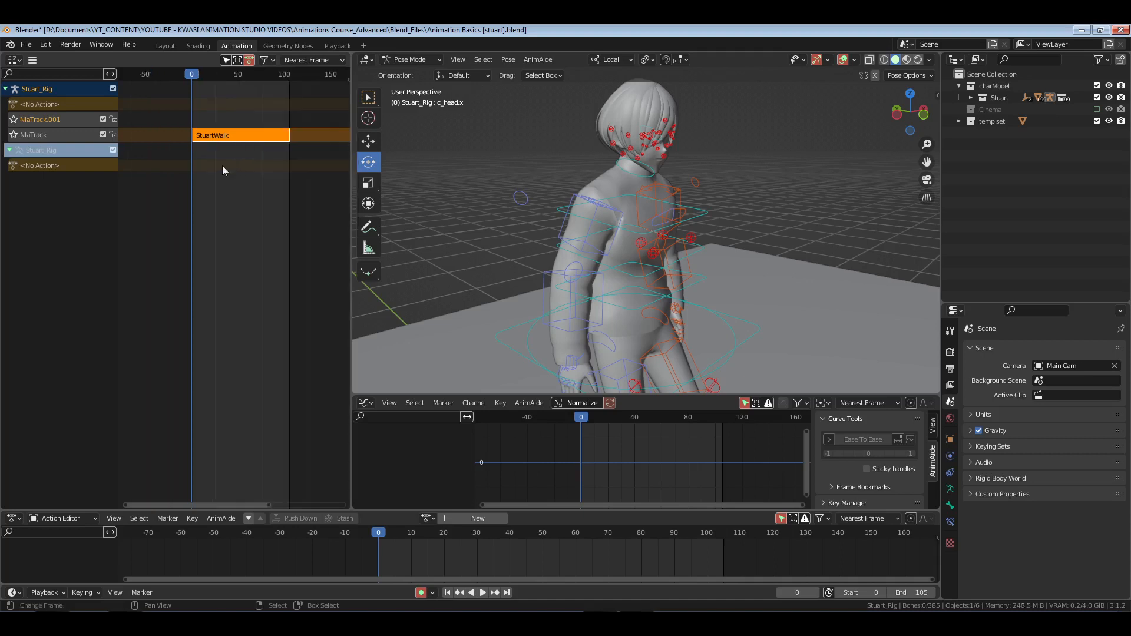
{"action": "left_click", "coordinate": [222, 165]}
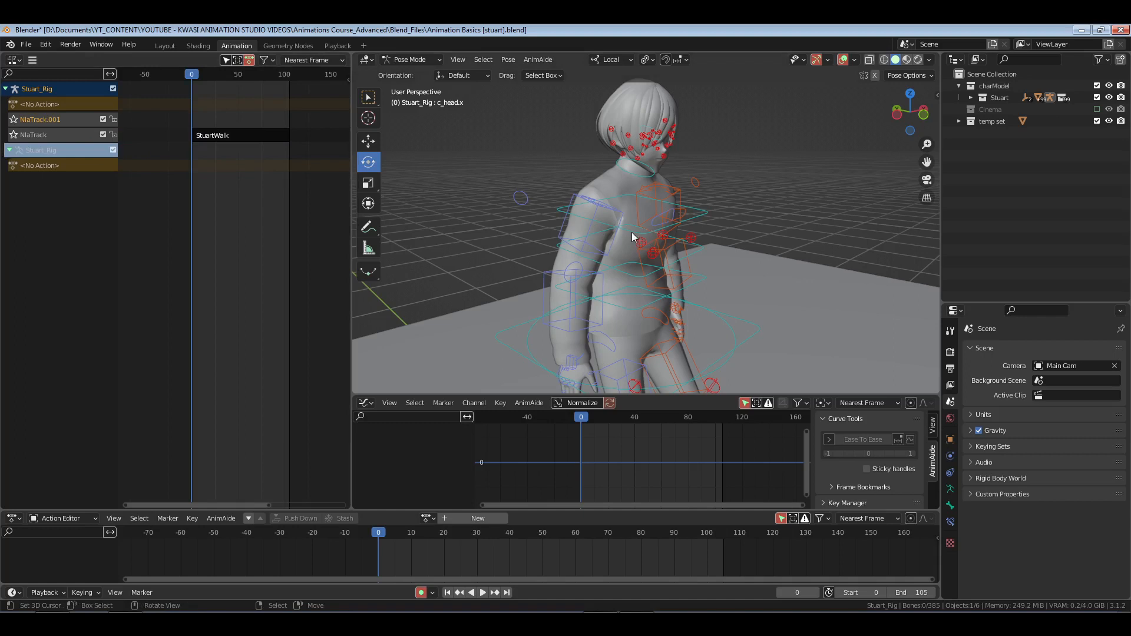
Box-select the leg and foot controls and add the root master control c_root_master.x to the selection
{"action": "mouse_move", "coordinate": [660, 267]}
{"action": "middle_mouse_down", "text": "shift"}
{"action": "mouse_move", "coordinate": [660, 196]}
{"action": "mouse_move", "coordinate": [637, 151]}
{"action": "middle_mouse_up", "text": "shift"}
{"action": "mouse_move", "coordinate": [670, 249]}
{"action": "middle_mouse_down", "text": "shift"}
{"action": "mouse_move", "coordinate": [649, 182]}
{"action": "mouse_move", "coordinate": [665, 228]}
{"action": "mouse_move", "coordinate": [616, 288]}
{"action": "mouse_move", "coordinate": [600, 239]}
{"action": "middle_mouse_up", "text": "shift"}
{"action": "left_click_drag", "start_coordinate": [582, 215], "coordinate": [728, 337]}
{"action": "middle_click_drag", "start_coordinate": [712, 280], "coordinate": [713, 330], "text": "shift"}
{"action": "scroll", "coordinate": [714, 318], "scroll_direction": "up", "scroll_amount": 2}
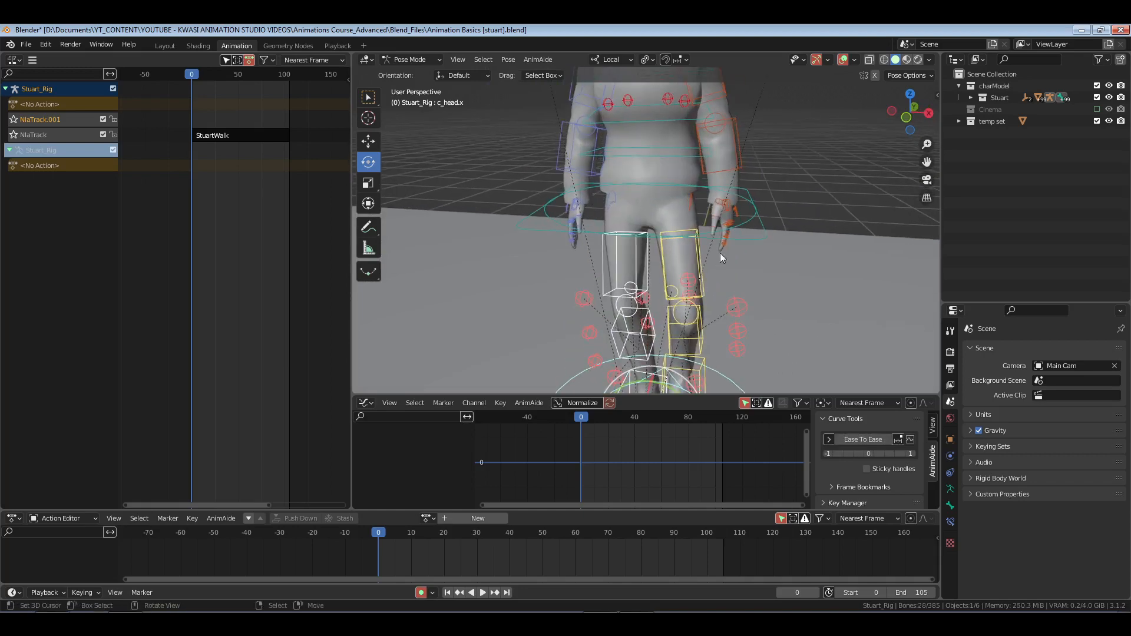
{"action": "left_click", "coordinate": [754, 243], "text": "shift"}
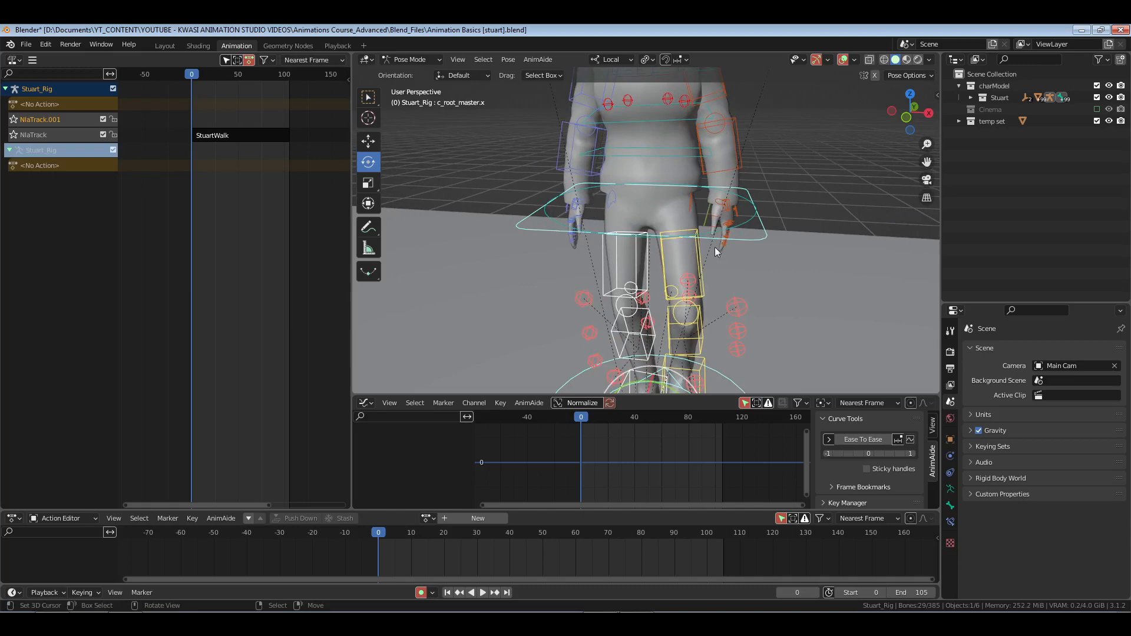
Invert the bone selection so the upper-body controls are selected, and view them from the front
{"action": "key", "text": "ctrl+i"}
{"action": "middle_click_drag", "start_coordinate": [716, 247], "coordinate": [762, 243]}
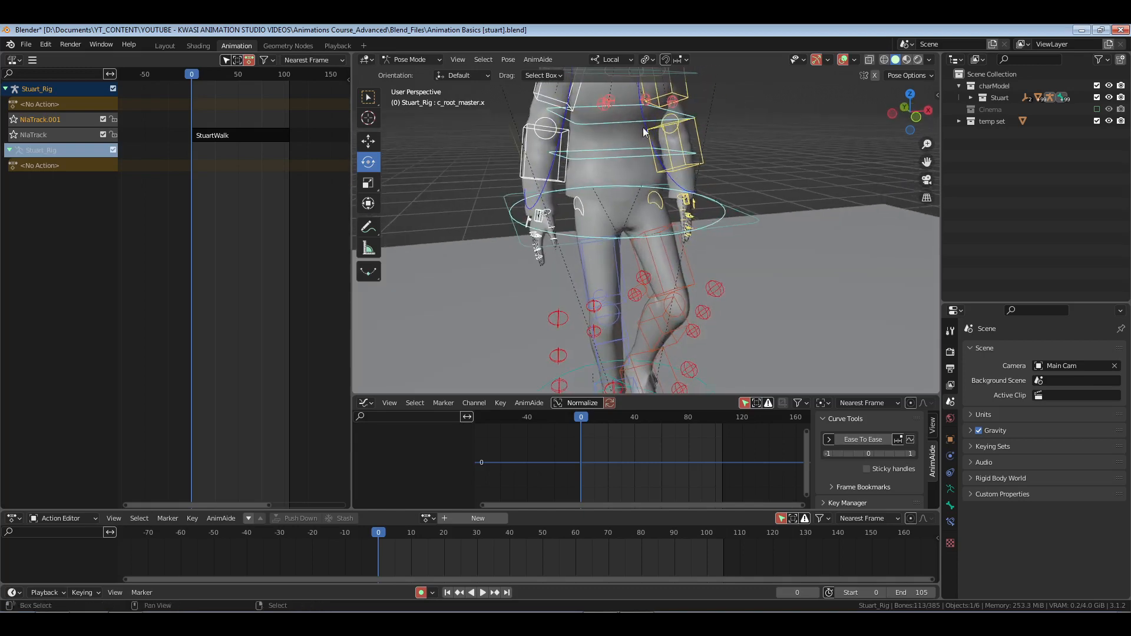
{"action": "middle_click_drag", "start_coordinate": [643, 127], "coordinate": [679, 264], "text": "shift"}
{"action": "mouse_move", "coordinate": [681, 219]}
{"action": "middle_mouse_down"}
{"action": "mouse_move", "coordinate": [622, 209]}
{"action": "mouse_move", "coordinate": [678, 213]}
{"action": "middle_mouse_up"}
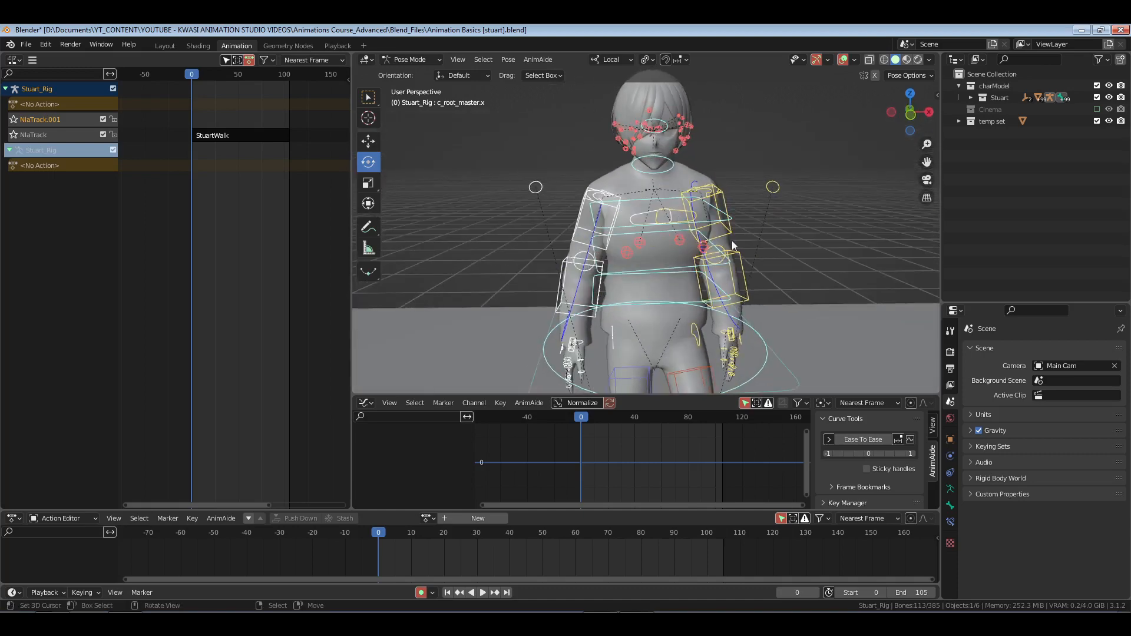
Keyframe the selected upper-body controls at frame 0 and play back the walk
{"action": "key", "text": "i"}
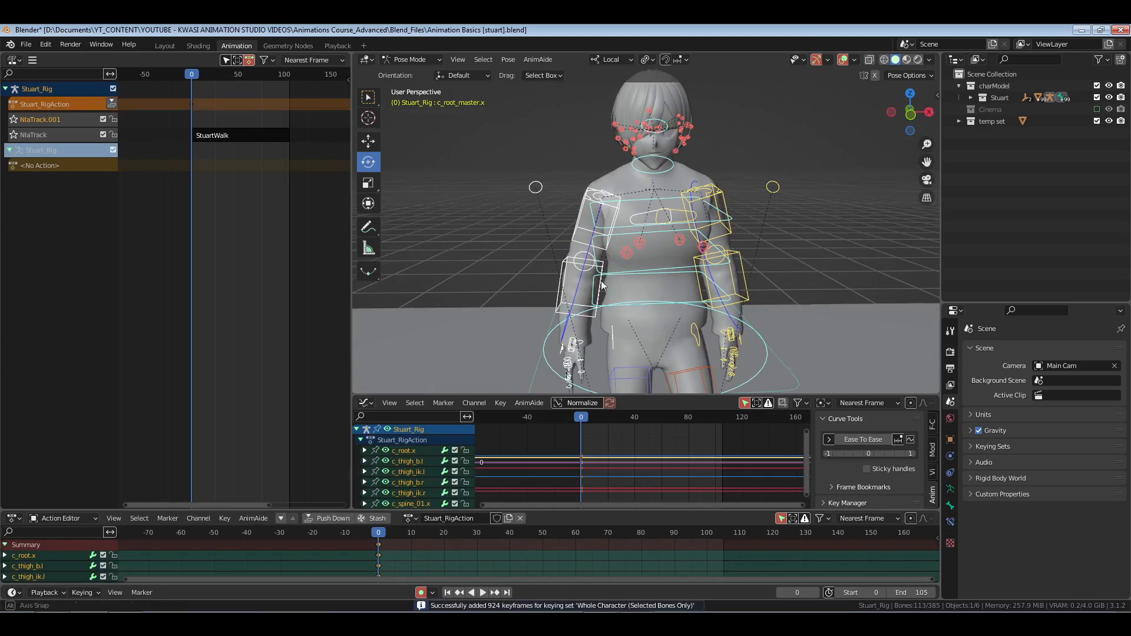
{"action": "middle_click_drag", "start_coordinate": [601, 281], "coordinate": [639, 235]}
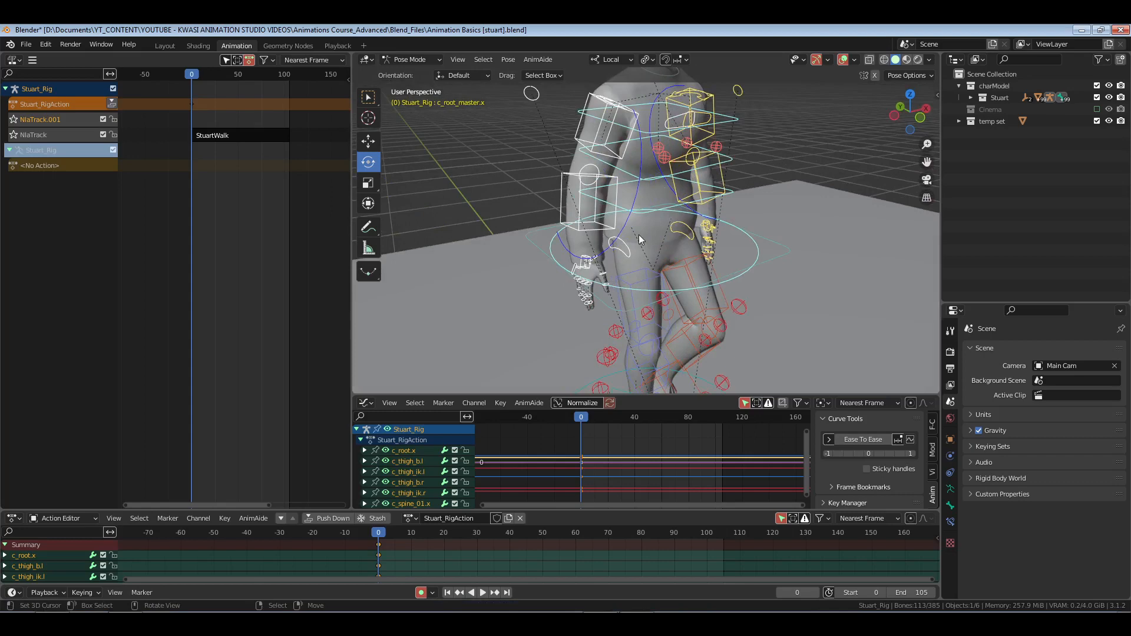
{"action": "key", "text": "space"}
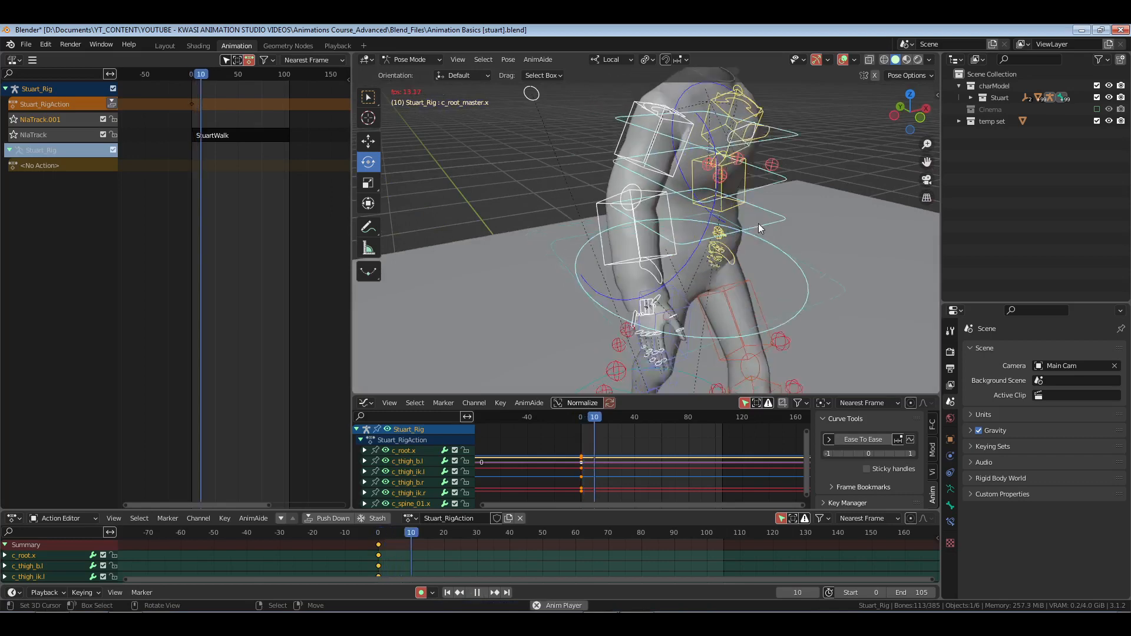
{"action": "key", "text": "space"}
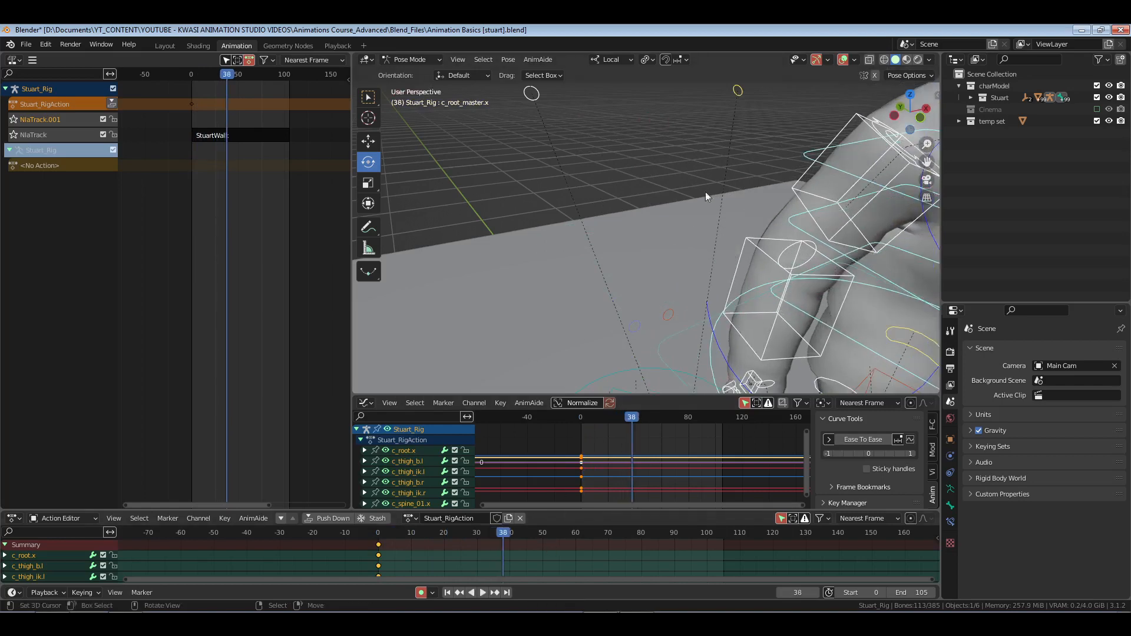
{"action": "scroll", "coordinate": [706, 192], "scroll_direction": "down", "scroll_amount": 6}
{"action": "middle_click_drag", "start_coordinate": [684, 203], "coordinate": [666, 251]}
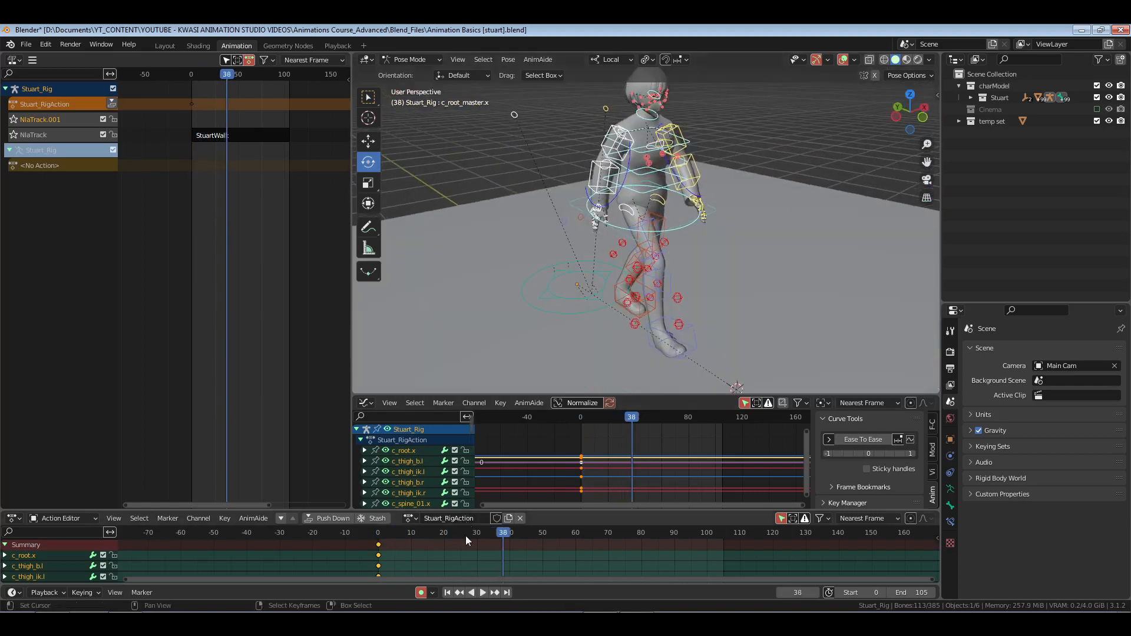
Keyframe the selected upper-body controls at frame 23
{"action": "left_click", "coordinate": [803, 593]}
{"action": "type", "text": "23"}
{"action": "key", "text": "Return"}
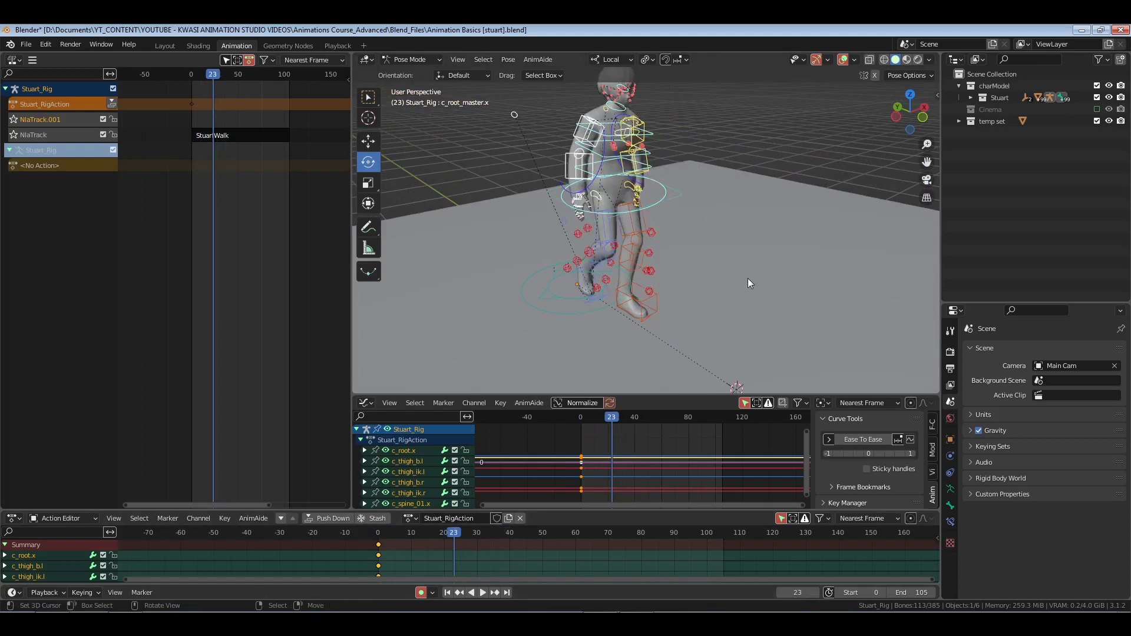
{"action": "key", "text": "i"}
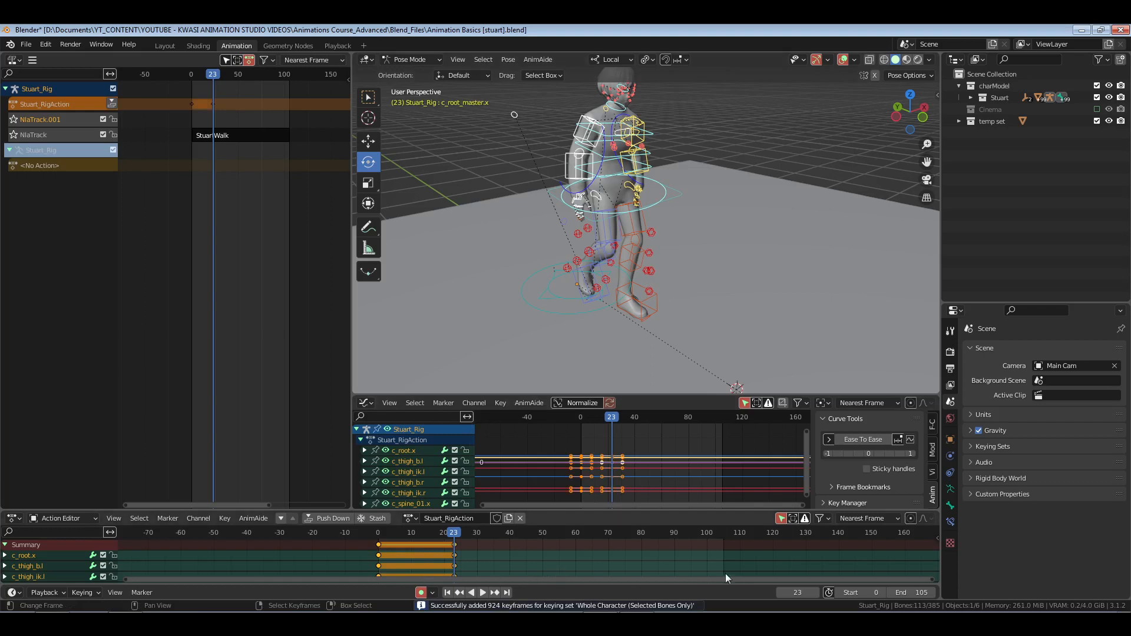
At frame 39, rotate the lower spine control c_spine_01.x to turn Stuart's torso
{"action": "left_click", "coordinate": [802, 594]}
{"action": "left_click", "coordinate": [800, 594]}
{"action": "key", "text": "BackSpace"}
{"action": "key", "text": "BackSpace"}
{"action": "type", "text": "39"}
{"action": "key", "text": "Return"}
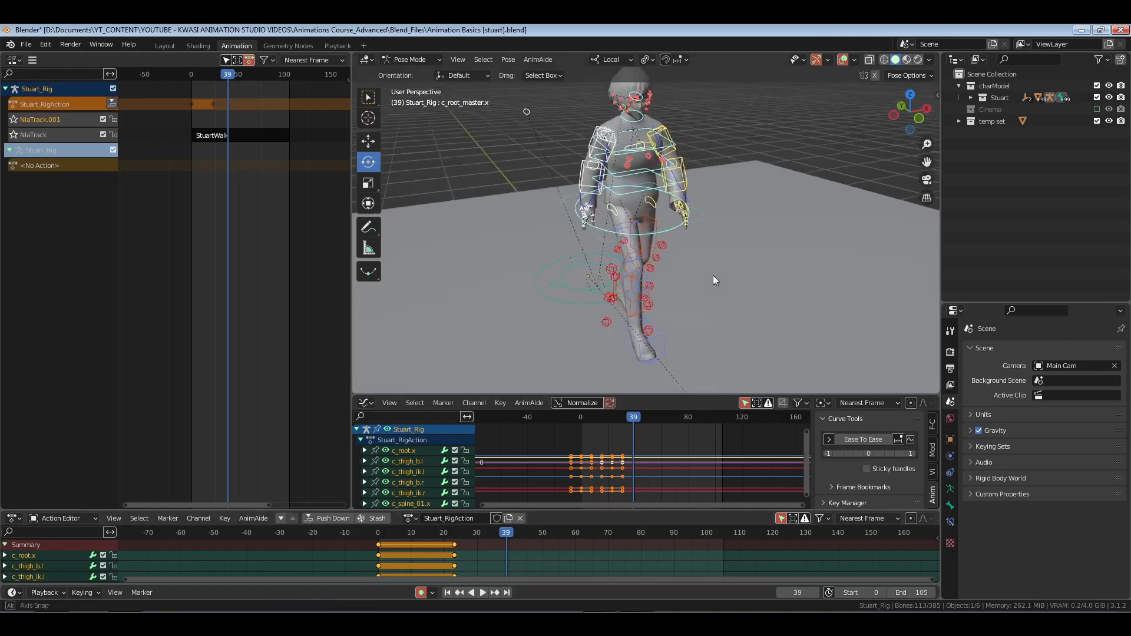
{"action": "middle_click_drag", "start_coordinate": [713, 274], "coordinate": [716, 205]}
{"action": "left_click", "coordinate": [690, 210]}
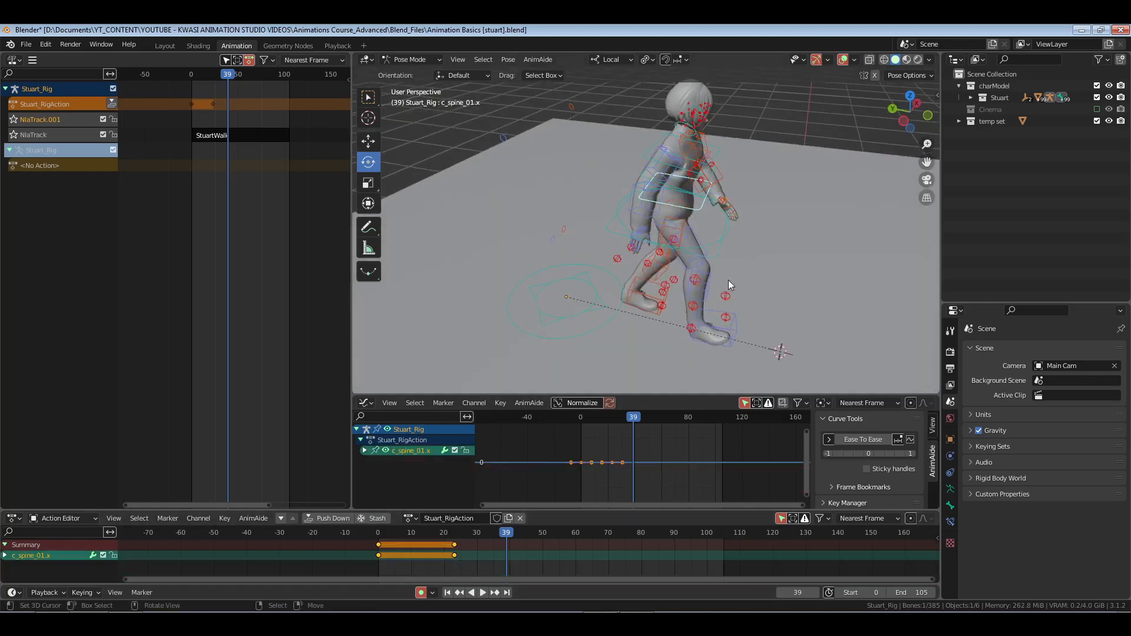
{"action": "middle_click_drag", "start_coordinate": [728, 280], "coordinate": [649, 276]}
{"action": "key", "text": "KP_7"}
{"action": "key", "text": "KP_Decimal"}
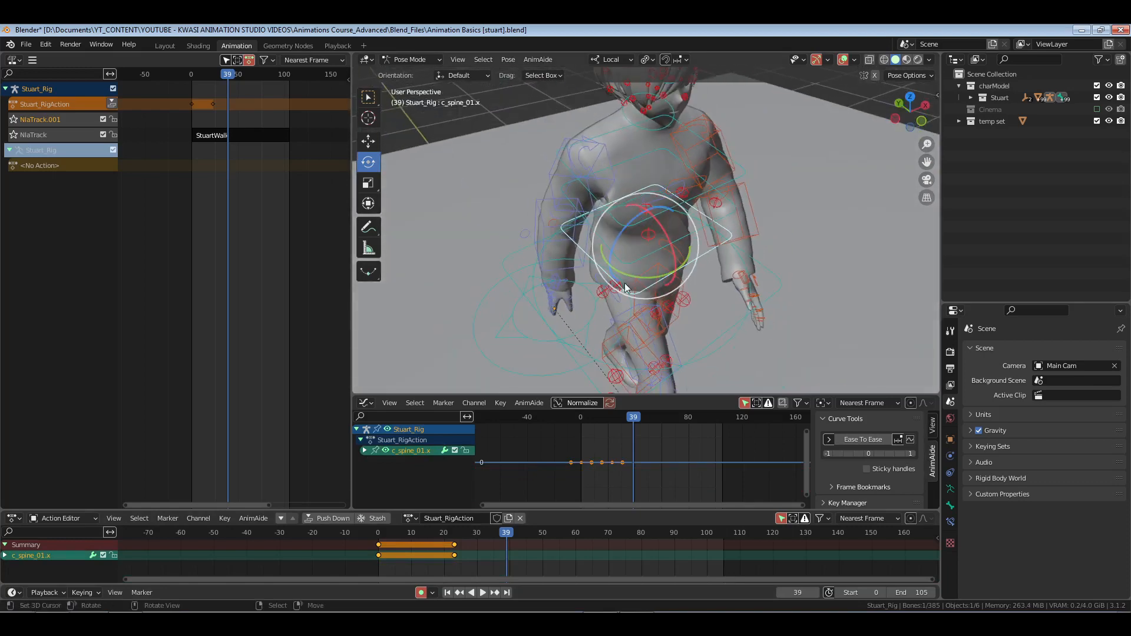
{"action": "left_click_drag", "start_coordinate": [644, 277], "coordinate": [665, 255]}
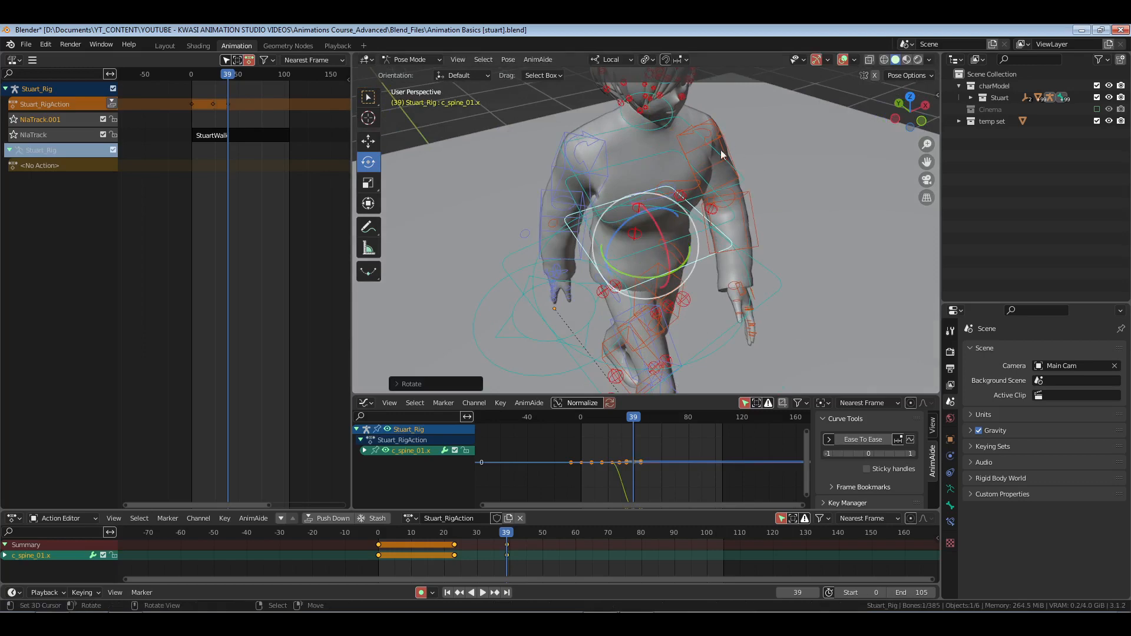
Rotate the shoulder controls c_shoulder.l and c_shoulder.r at frame 39 to follow the torso
{"action": "middle_click_drag", "start_coordinate": [710, 206], "coordinate": [663, 167]}
{"action": "left_click", "coordinate": [683, 151]}
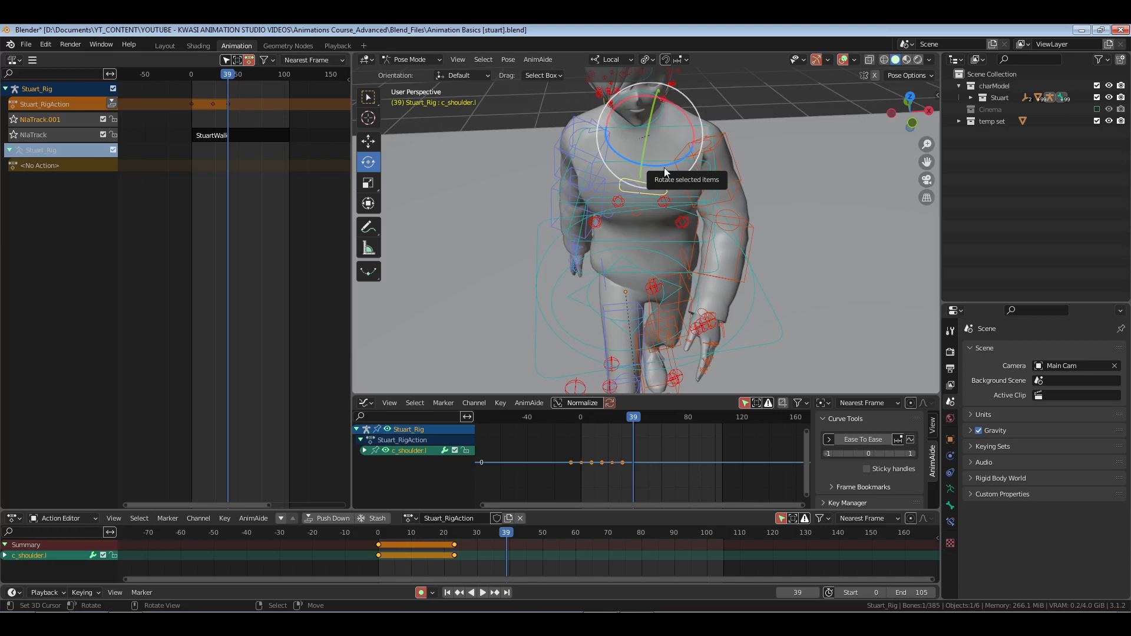
{"action": "mouse_move", "coordinate": [660, 168]}
{"action": "left_mouse_down"}
{"action": "mouse_move", "coordinate": [613, 184]}
{"action": "mouse_move", "coordinate": [655, 154]}
{"action": "left_mouse_up"}
{"action": "left_click", "coordinate": [612, 184]}
{"action": "left_click_drag", "start_coordinate": [655, 106], "coordinate": [648, 132]}
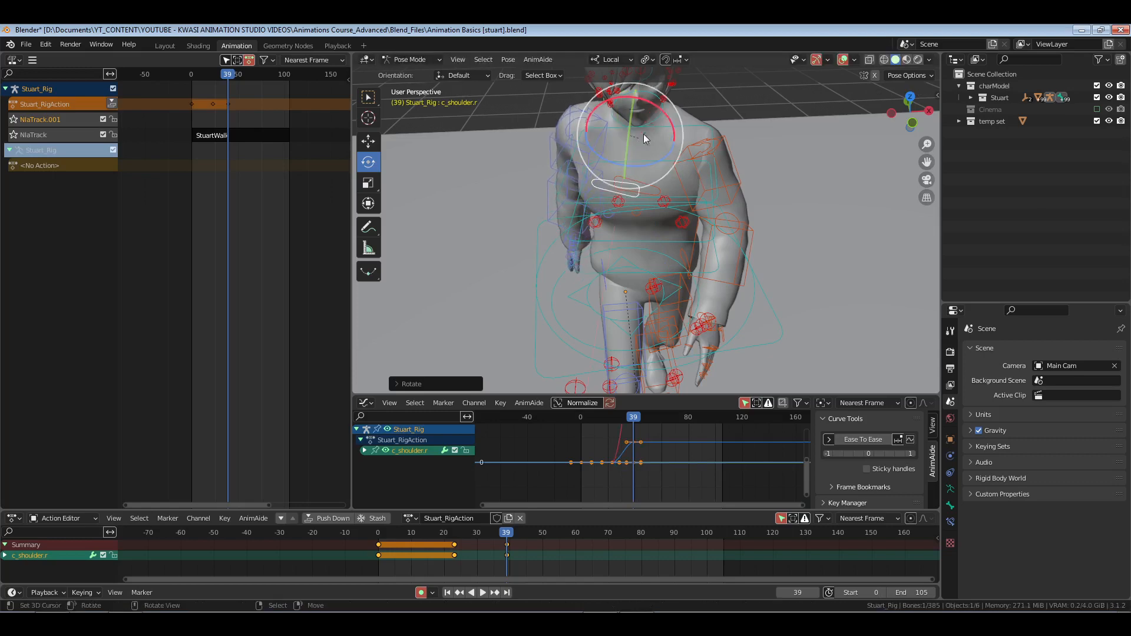
Raise the right arm outward and clear the rotation of the right hand and finger controls
{"action": "right_click", "coordinate": [551, 146]}
{"action": "left_click_drag", "start_coordinate": [566, 165], "coordinate": [559, 143]}
{"action": "right_click", "coordinate": [433, 127]}
{"action": "middle_click_drag", "start_coordinate": [476, 156], "coordinate": [605, 222]}
{"action": "key", "text": "b"}
{"action": "left_click_drag", "start_coordinate": [561, 228], "coordinate": [425, 127]}
{"action": "key", "text": "alt+r"}
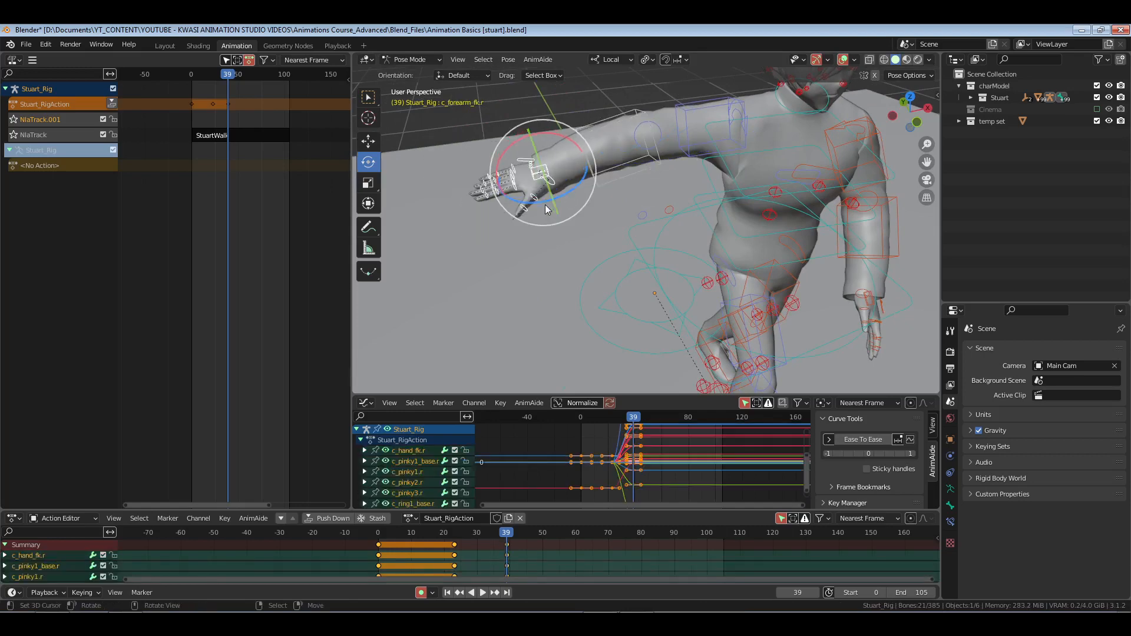
Lower the right upper arm control c_arm_fk.r slightly and rotate the right forearm control to bend the elbow
{"action": "right_click", "coordinate": [695, 111]}
{"action": "middle_click_drag", "start_coordinate": [747, 168], "coordinate": [752, 123]}
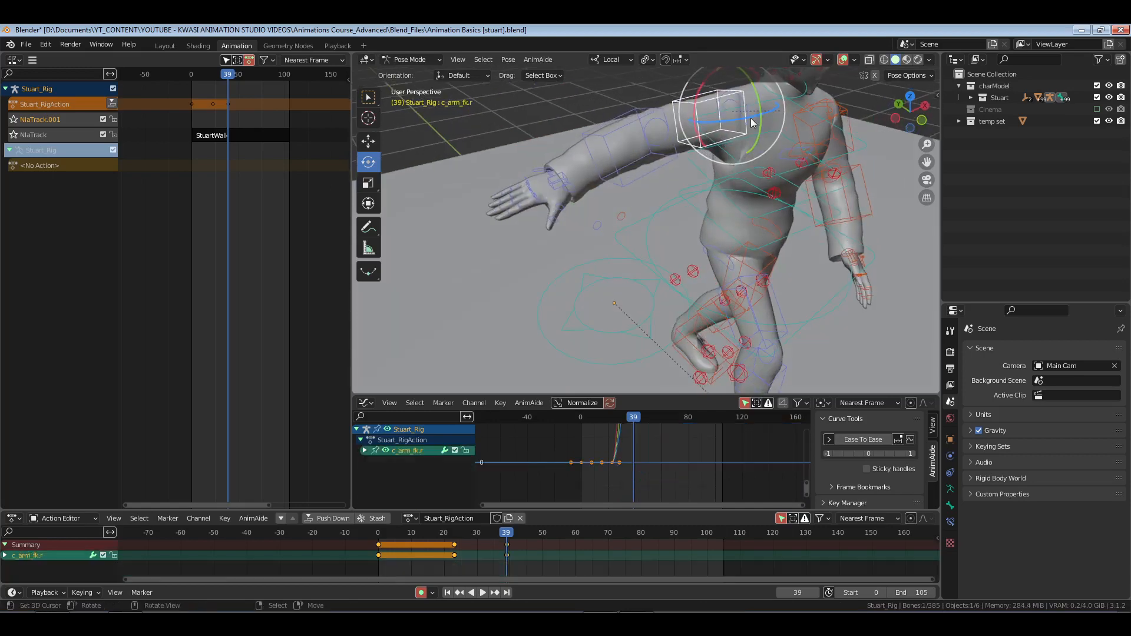
{"action": "left_click_drag", "start_coordinate": [760, 106], "coordinate": [729, 182]}
{"action": "middle_click_drag", "start_coordinate": [728, 183], "coordinate": [710, 145]}
{"action": "left_click_drag", "start_coordinate": [710, 143], "coordinate": [728, 158]}
{"action": "right_click_drag", "start_coordinate": [641, 184], "coordinate": [637, 185]}
{"action": "middle_click_drag", "start_coordinate": [643, 185], "coordinate": [607, 171]}
{"action": "left_click_drag", "start_coordinate": [613, 111], "coordinate": [635, 139]}
Adjust the rotation of the right upper arm control c_arm_fk.r at frame 39 to refine the reaching pose
{"action": "right_click", "coordinate": [653, 129]}
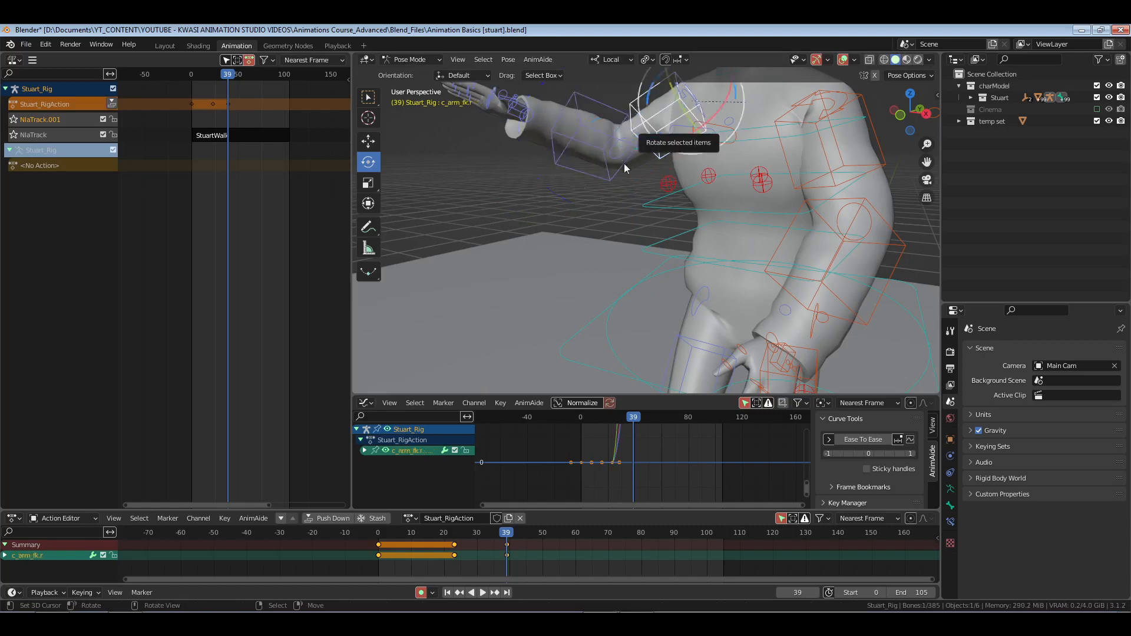
{"action": "middle_click_drag", "start_coordinate": [624, 164], "coordinate": [670, 170]}
{"action": "left_click_drag", "start_coordinate": [713, 150], "coordinate": [700, 140]}
{"action": "middle_click_drag", "start_coordinate": [700, 141], "coordinate": [727, 148]}
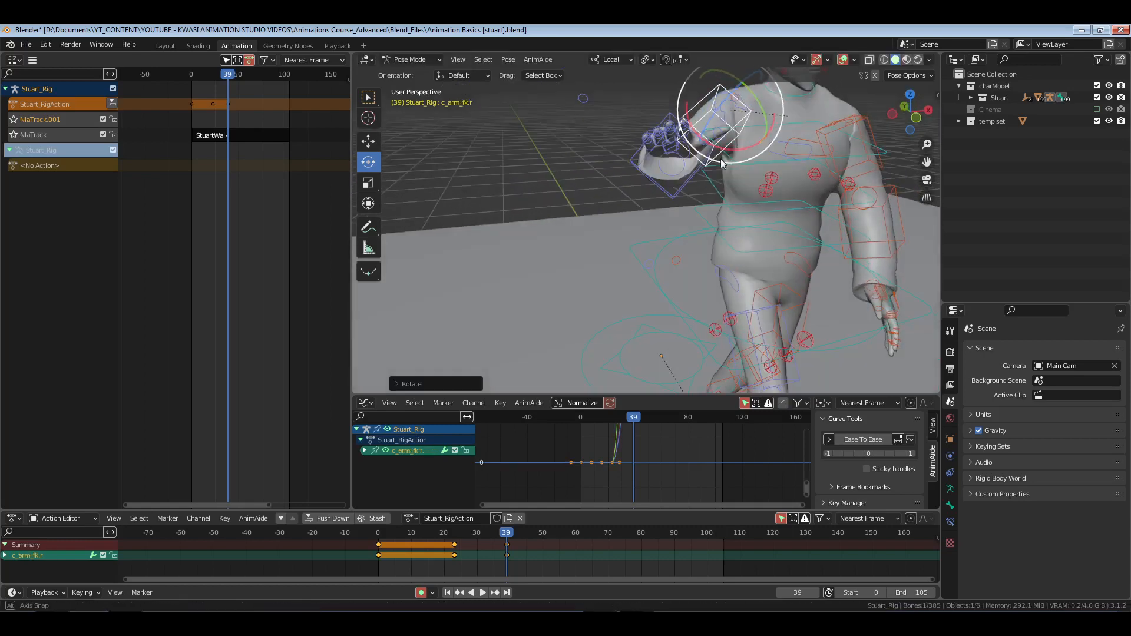
{"action": "left_click_drag", "start_coordinate": [719, 73], "coordinate": [718, 72]}
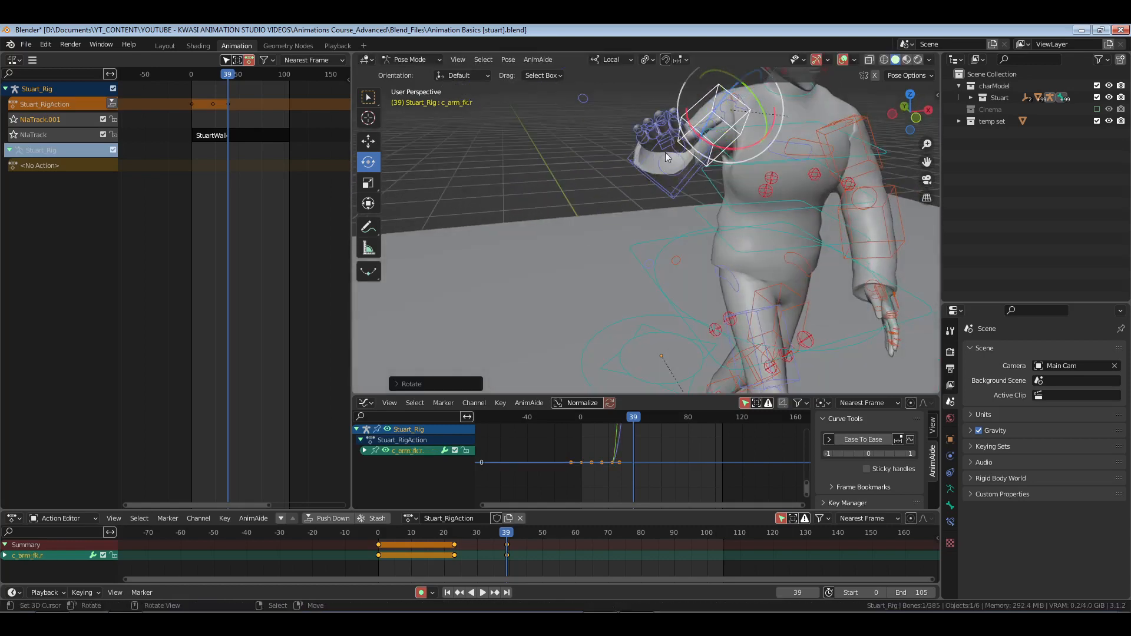
Rotate the right hand control c_hand_fk.r to angle the raised palm, and save the file
{"action": "left_click", "coordinate": [666, 152]}
{"action": "left_click_drag", "start_coordinate": [660, 185], "coordinate": [650, 193]}
{"action": "left_click_drag", "start_coordinate": [678, 118], "coordinate": [714, 100]}
{"action": "middle_click_drag", "start_coordinate": [708, 147], "coordinate": [644, 219]}
{"action": "mouse_move", "coordinate": [572, 163]}
{"action": "left_mouse_down"}
{"action": "mouse_move", "coordinate": [558, 146]}
{"action": "mouse_move", "coordinate": [570, 170]}
{"action": "left_mouse_up"}
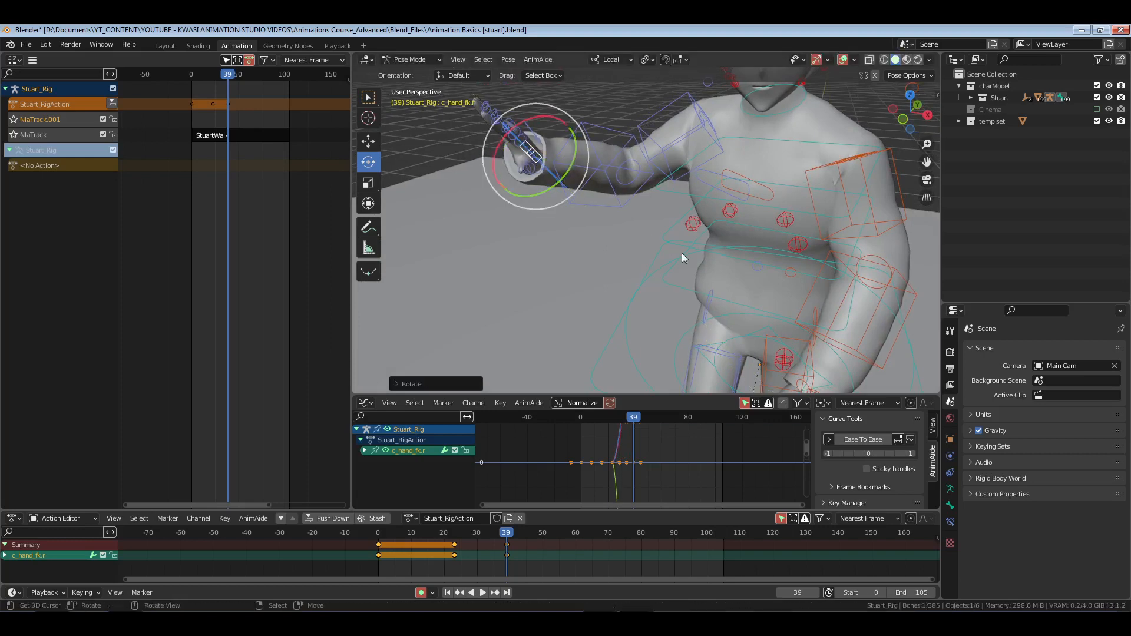
{"action": "key", "text": "ctrl+s"}
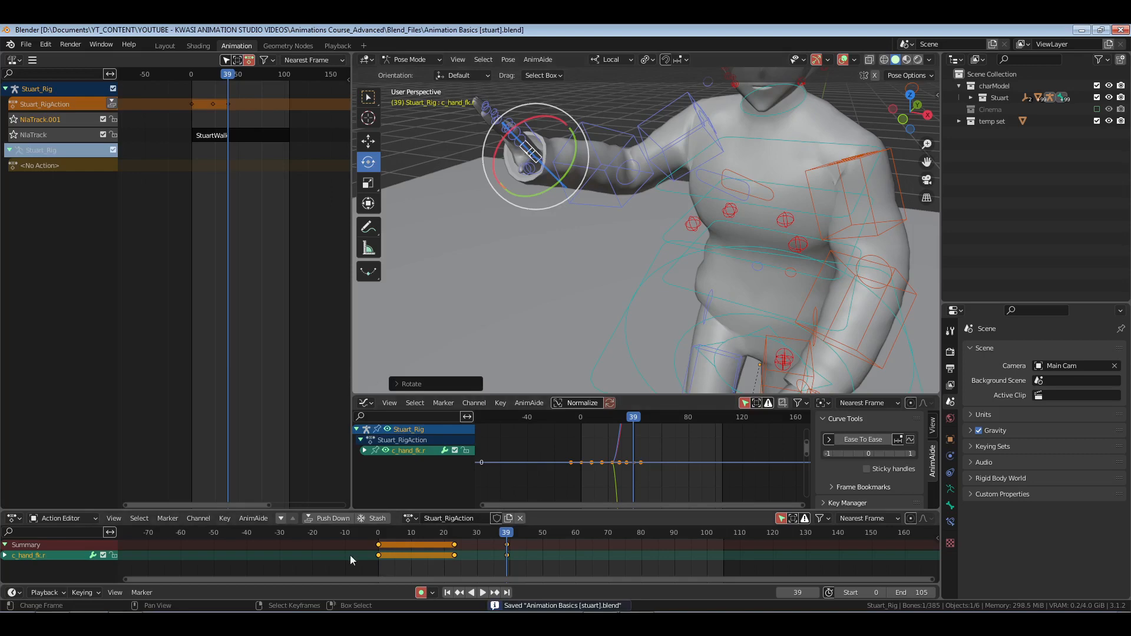
Play and scrub the arm raise up to frame 35, checking the spine and right forearm controls in the transition
{"action": "key", "text": "shift+Left"}
{"action": "key", "text": "space"}
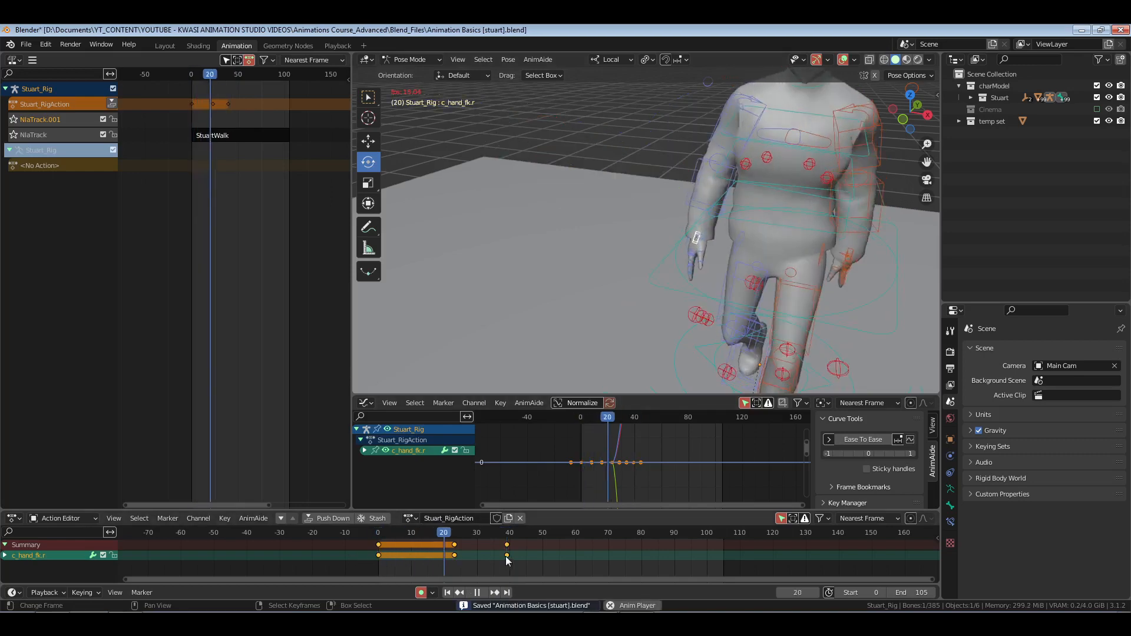
{"action": "key", "text": "space"}
{"action": "left_click_drag", "start_coordinate": [432, 556], "coordinate": [494, 556]}
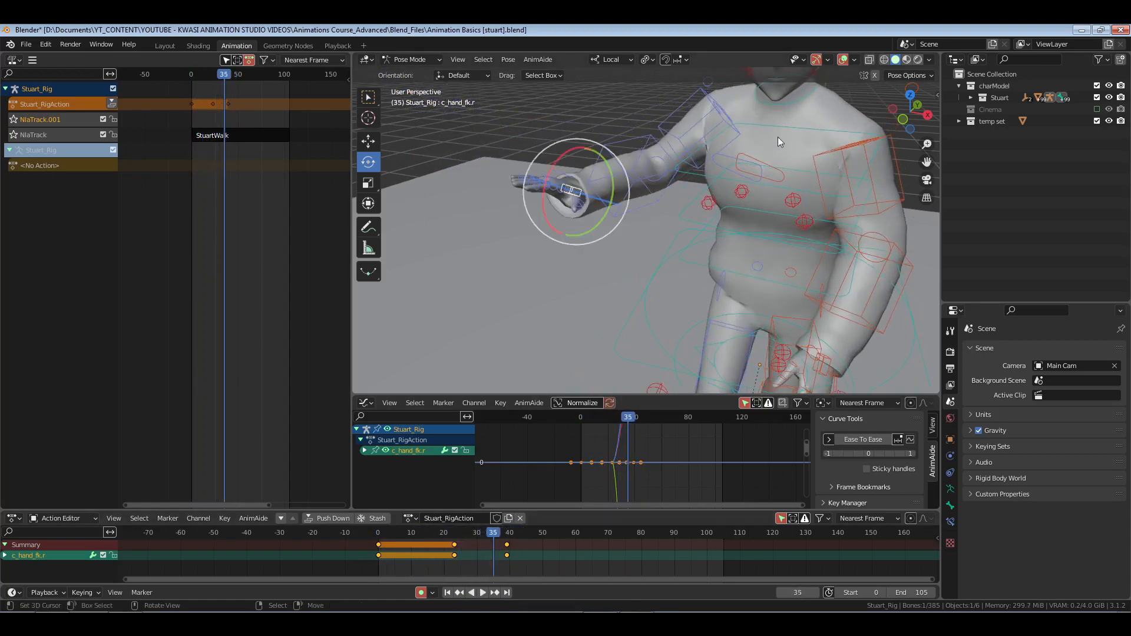
{"action": "left_click", "coordinate": [770, 286]}
{"action": "middle_click_drag", "start_coordinate": [713, 327], "coordinate": [734, 319]}
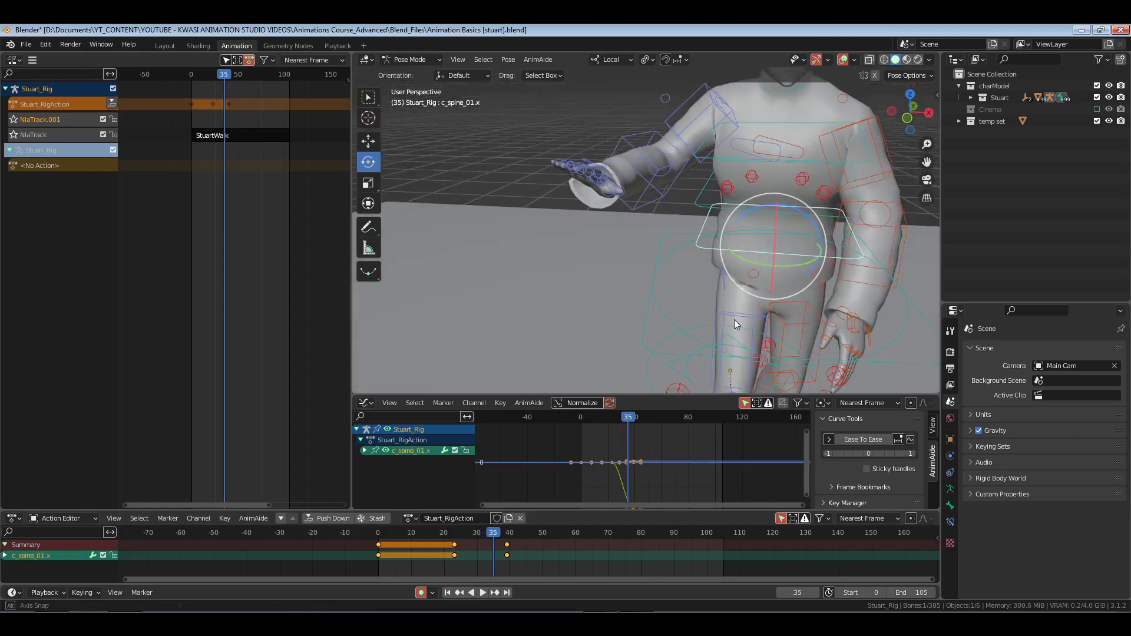
{"action": "left_click", "coordinate": [757, 213]}
{"action": "middle_click_drag", "start_coordinate": [756, 214], "coordinate": [834, 279]}
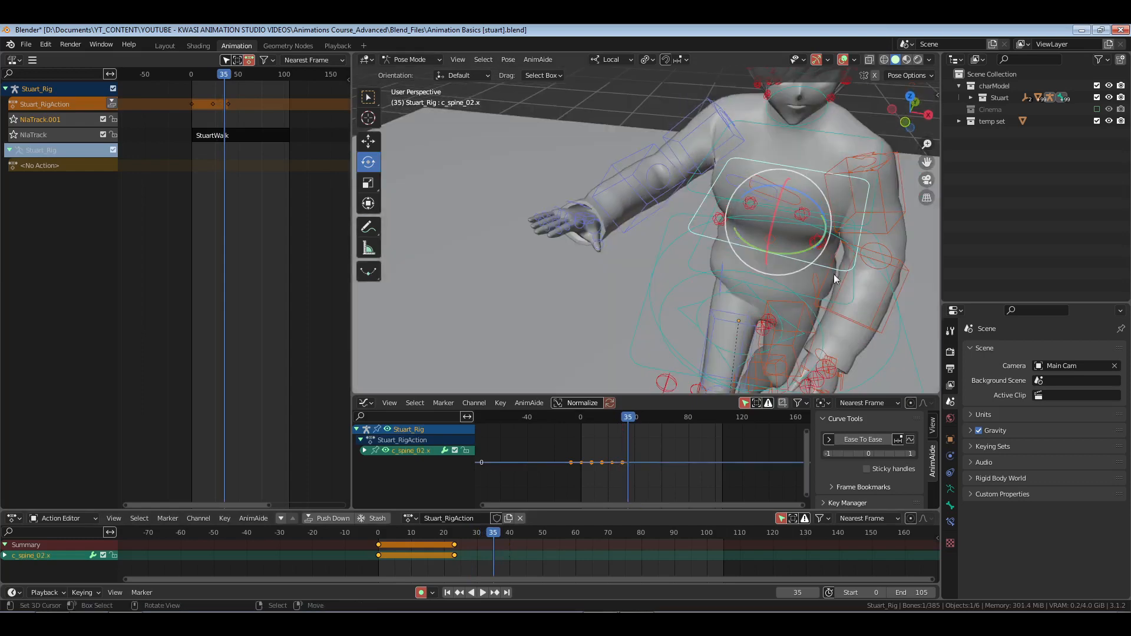
{"action": "left_click", "coordinate": [638, 196]}
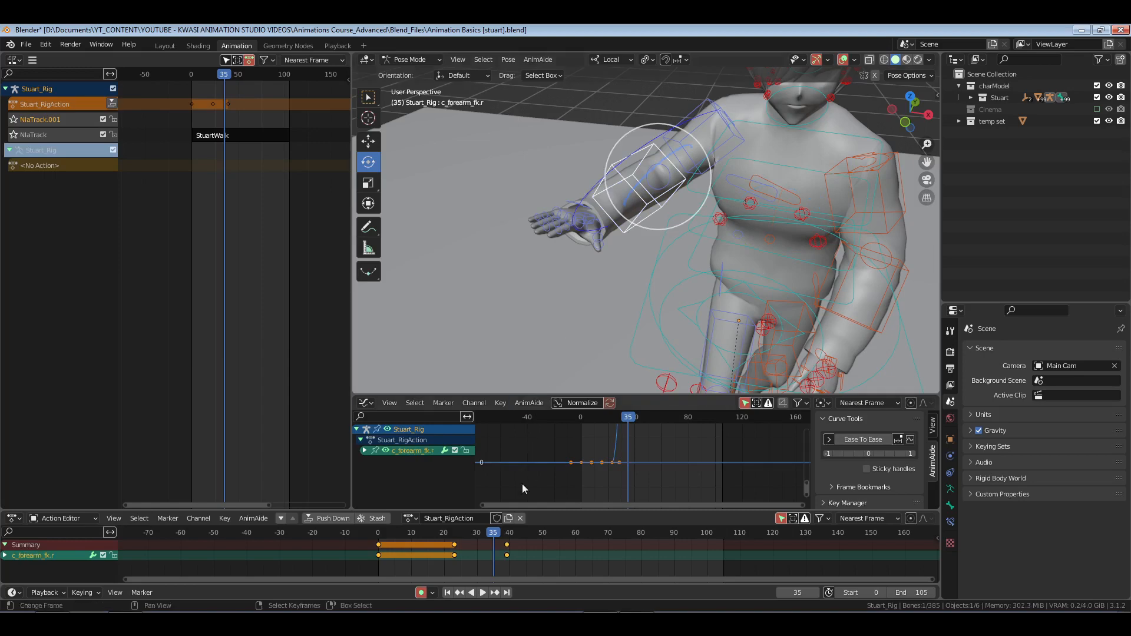
At frame 39, rotate the middle spine control c_spine_02.x about its local Y axis
{"action": "left_click", "coordinate": [507, 569]}
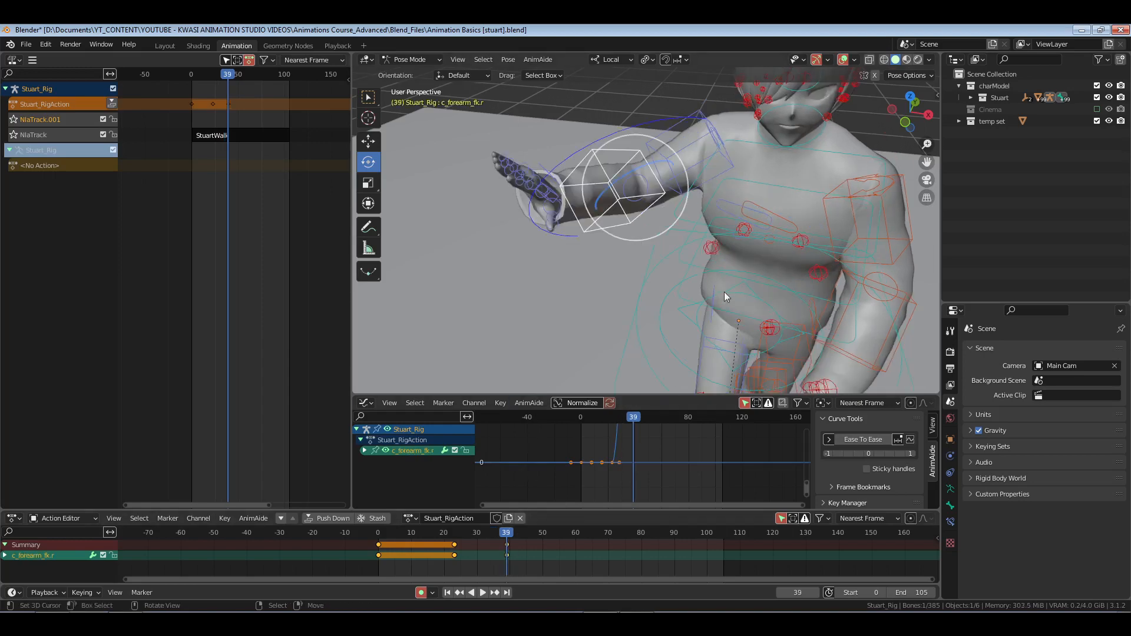
{"action": "middle_click_drag", "start_coordinate": [724, 291], "coordinate": [790, 255]}
{"action": "right_click", "coordinate": [751, 226]}
{"action": "right_click", "coordinate": [734, 207]}
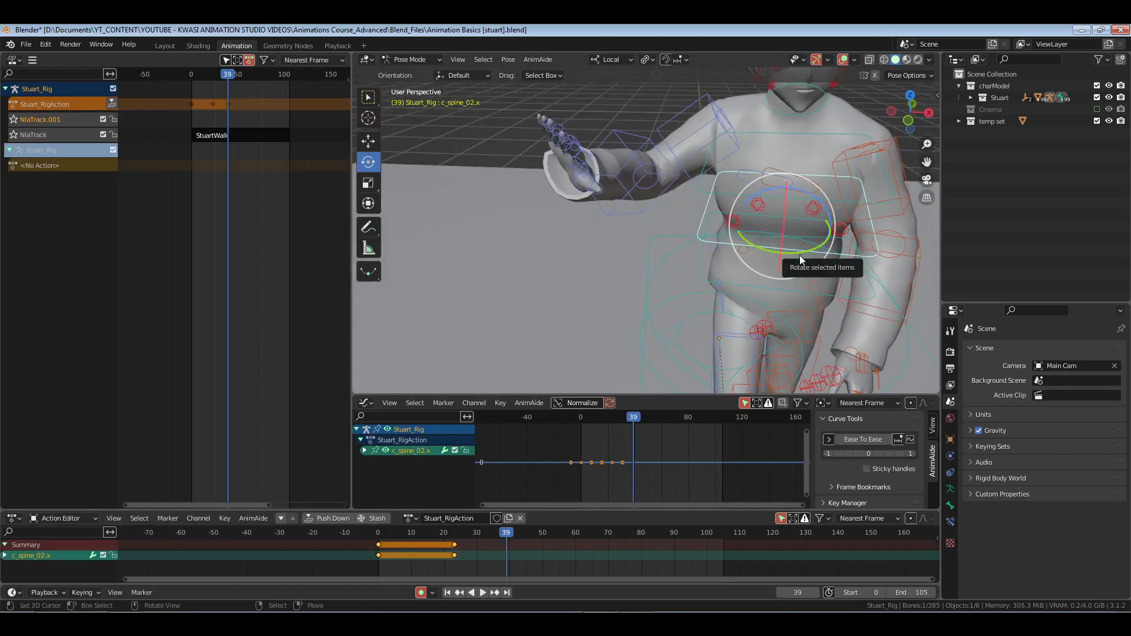
{"action": "mouse_move", "coordinate": [801, 256]}
{"action": "left_mouse_down"}
{"action": "mouse_move", "coordinate": [788, 245]}
{"action": "mouse_move", "coordinate": [794, 266]}
{"action": "left_mouse_up"}
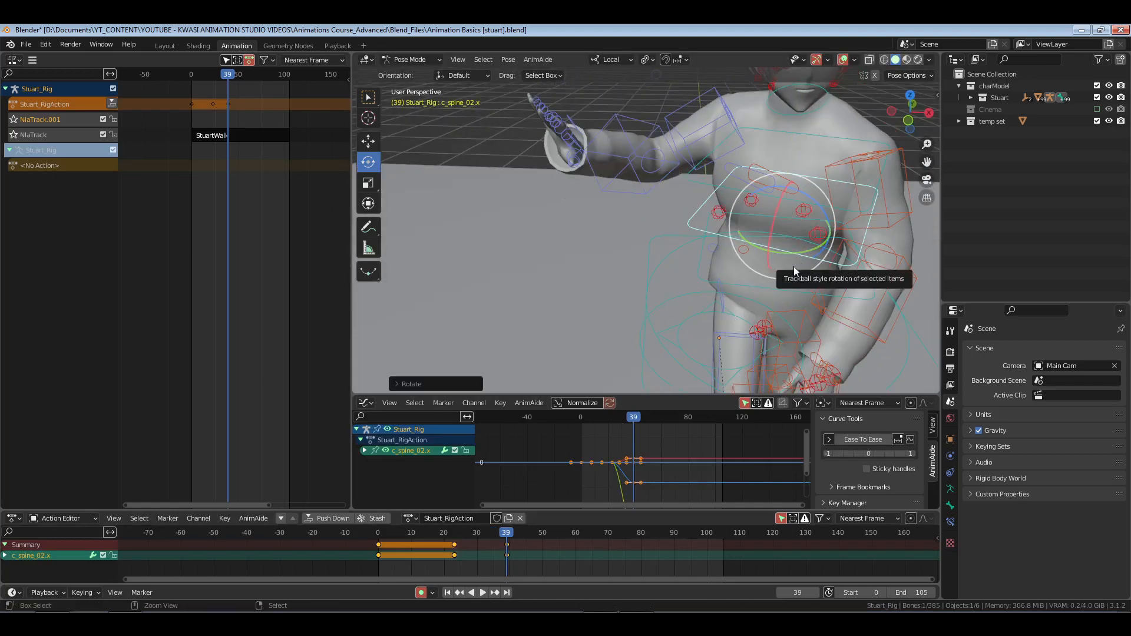
{"action": "key", "text": "ctrl+z"}
{"action": "key", "text": "r"}
{"action": "key", "text": "y"}
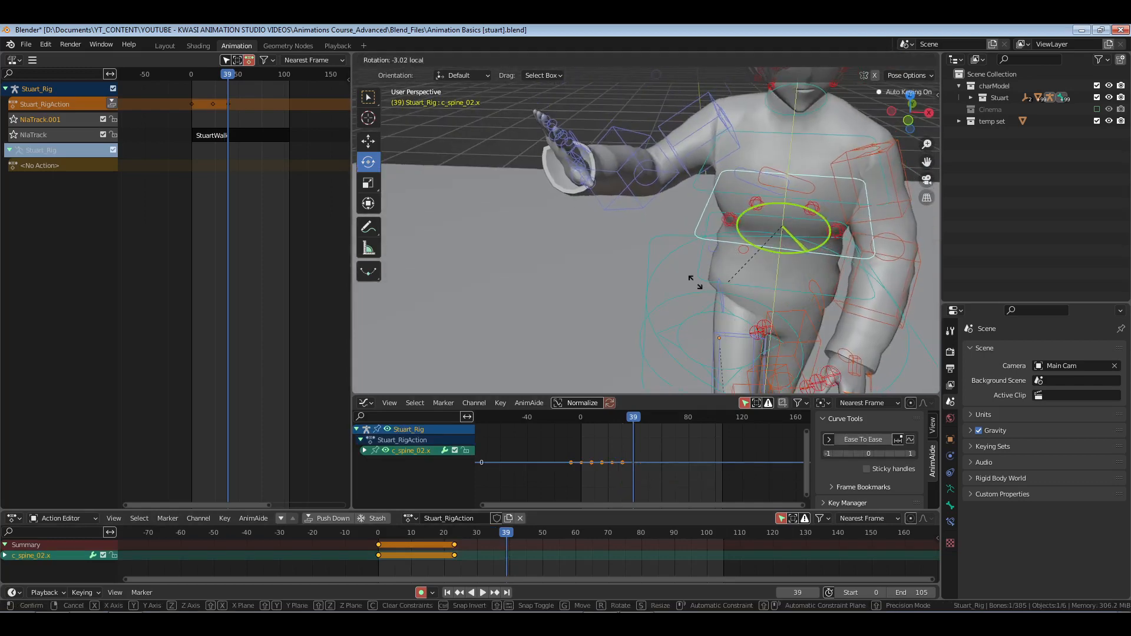
{"action": "left_click", "coordinate": [687, 209]}
Refine the rotation of the right upper arm control c_arm_fk.r at frame 39 in the left orthographic view
{"action": "left_click", "coordinate": [667, 123]}
{"action": "middle_click_drag", "start_coordinate": [646, 236], "coordinate": [720, 204]}
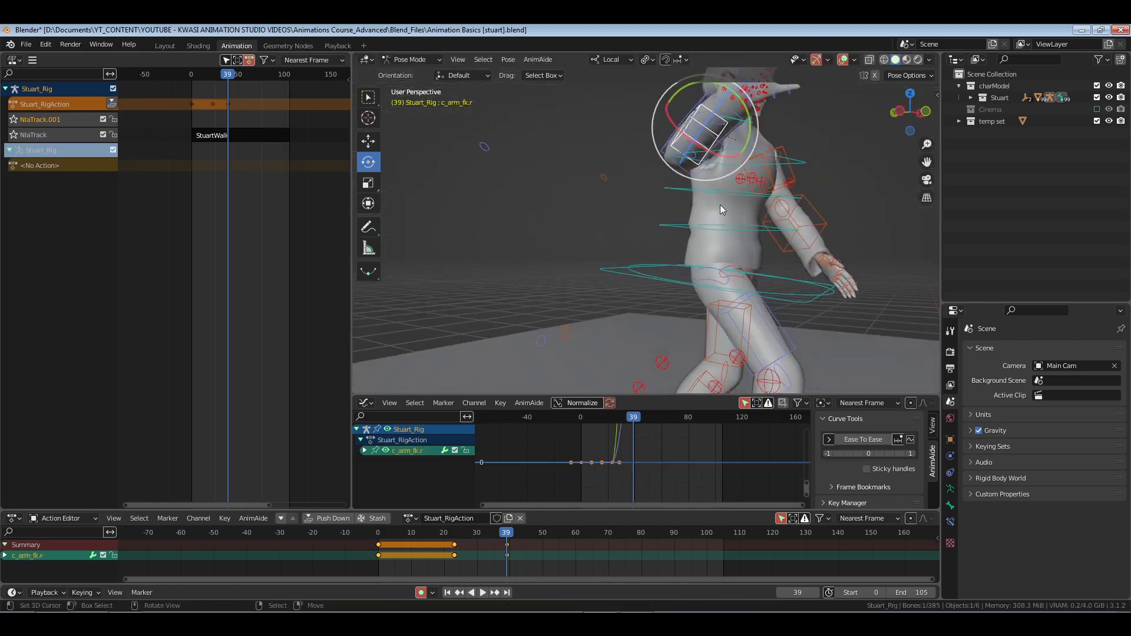
{"action": "key", "text": "KP_Decimal"}
{"action": "middle_click_drag", "start_coordinate": [728, 164], "coordinate": [655, 285], "text": "ctrl"}
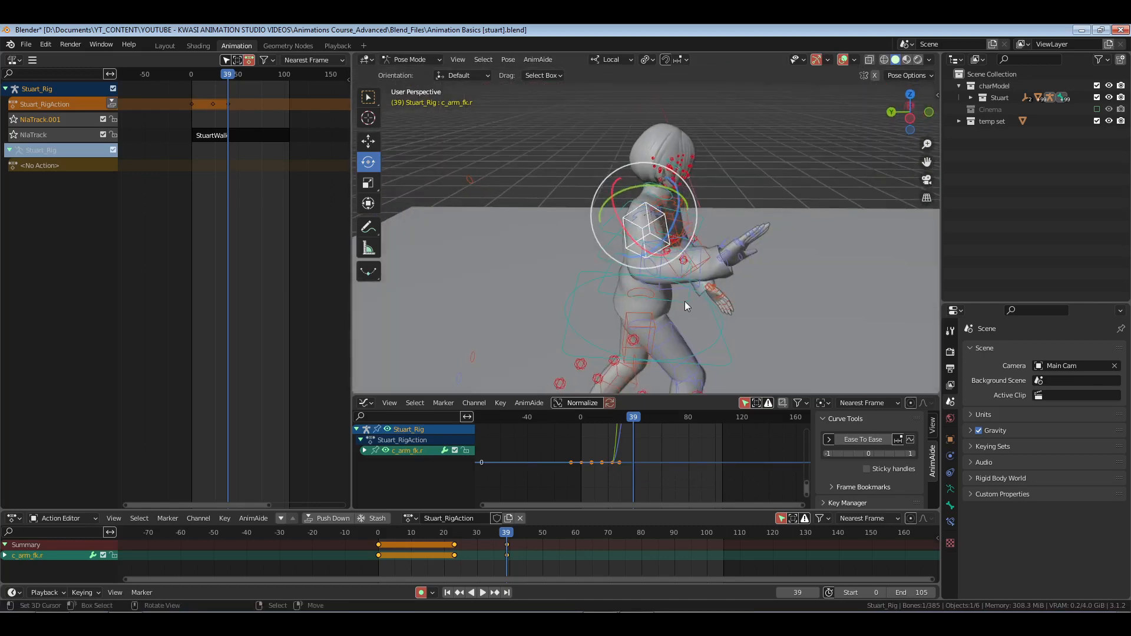
{"action": "key", "text": "ctrl+KP_3"}
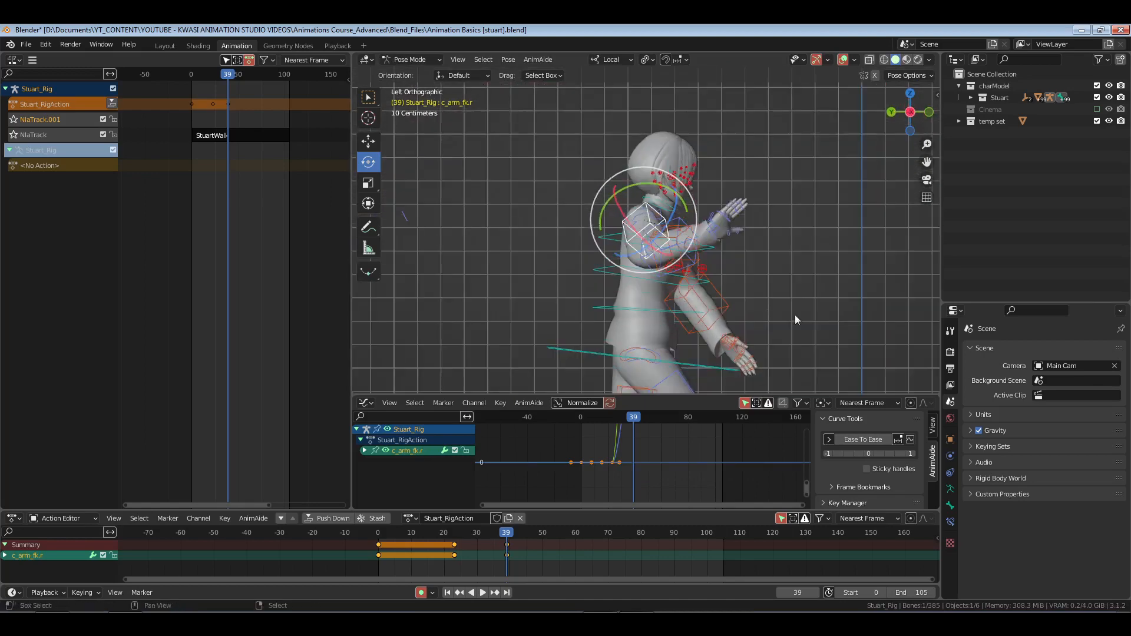
{"action": "middle_click_drag", "start_coordinate": [685, 301], "coordinate": [676, 226], "text": "shift"}
{"action": "left_click_drag", "start_coordinate": [641, 184], "coordinate": [569, 200]}
{"action": "left_click_drag", "start_coordinate": [625, 142], "coordinate": [628, 212]}
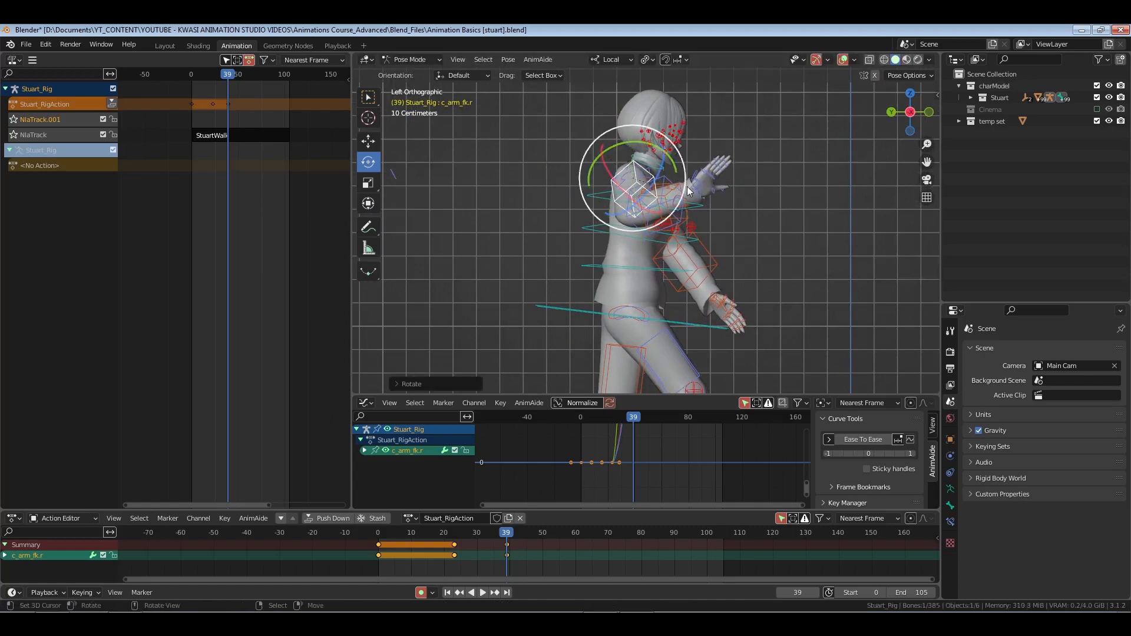
{"action": "scroll", "coordinate": [631, 221], "scroll_direction": "up", "scroll_amount": 3}
{"action": "scroll", "coordinate": [719, 284], "scroll_direction": "up", "scroll_amount": 1}
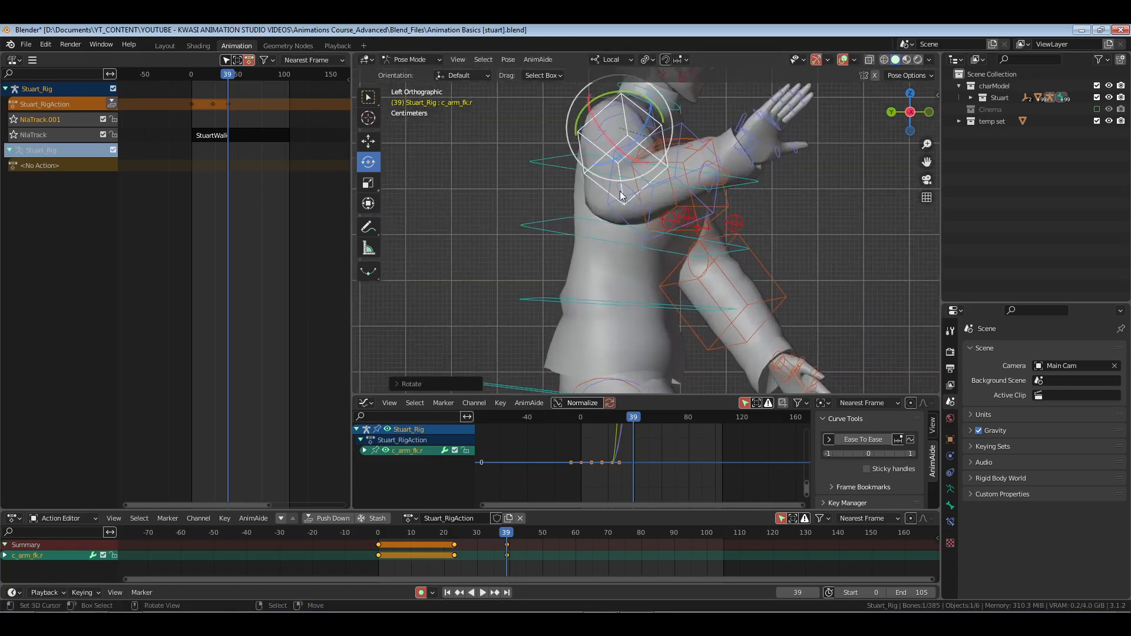
{"action": "left_click_drag", "start_coordinate": [619, 184], "coordinate": [613, 176]}
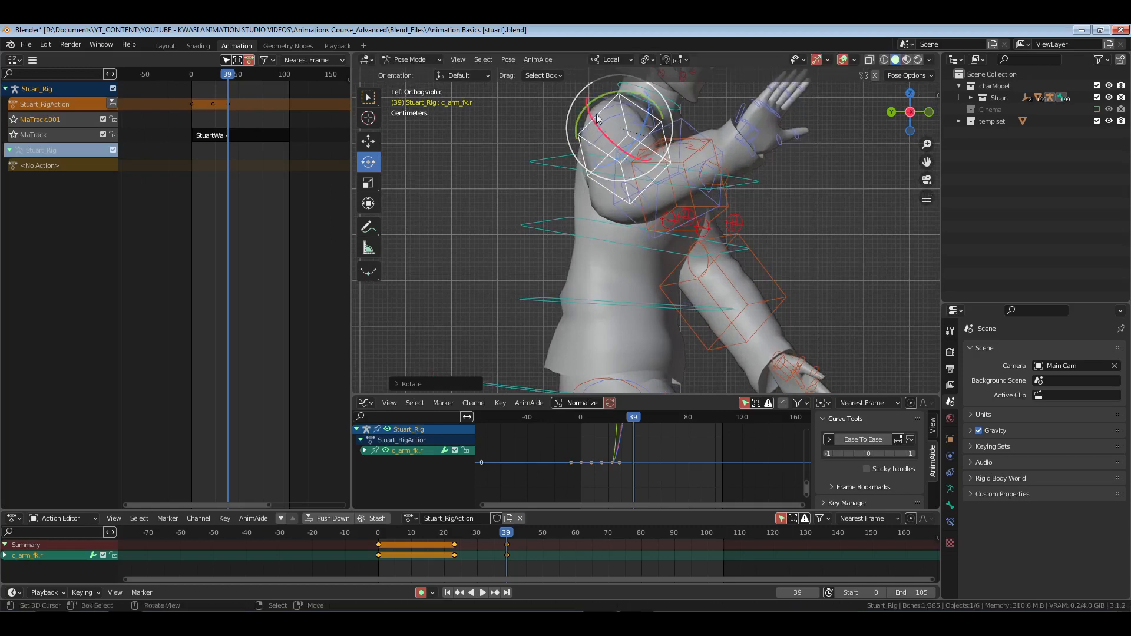
Fine-tune the right upper arm control c_arm_fk.r at frame 39 with small rotations, checking the raised arm from the front
{"action": "left_click_drag", "start_coordinate": [626, 92], "coordinate": [634, 95]}
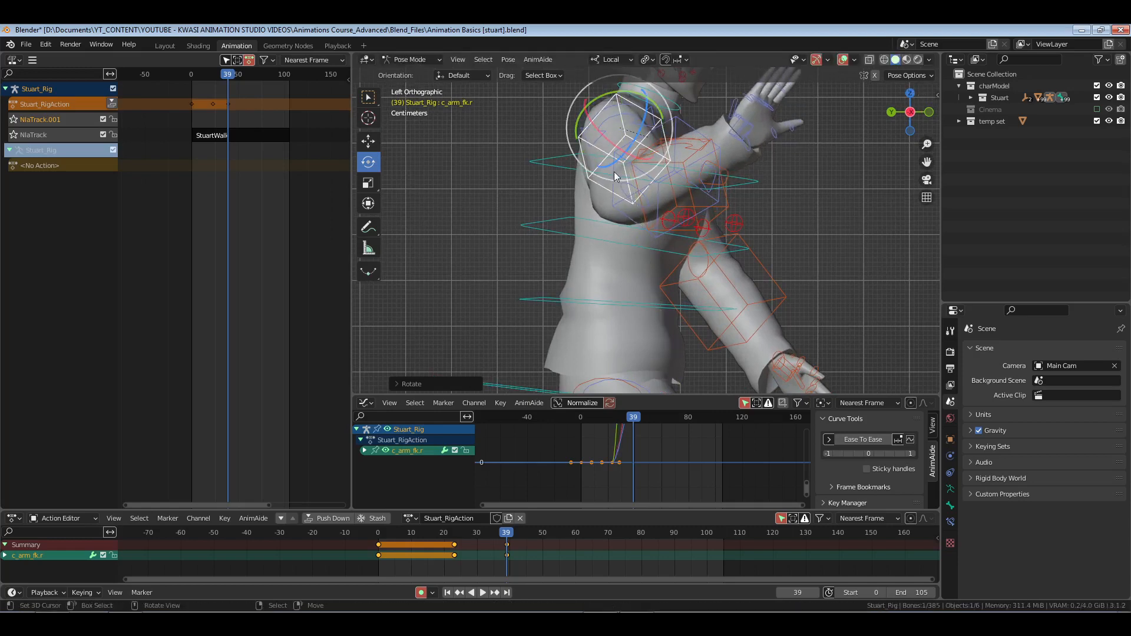
{"action": "mouse_move", "coordinate": [623, 172]}
{"action": "left_mouse_down"}
{"action": "mouse_move", "coordinate": [613, 174]}
{"action": "mouse_move", "coordinate": [617, 162]}
{"action": "left_mouse_up"}
{"action": "key", "text": "KP_1"}
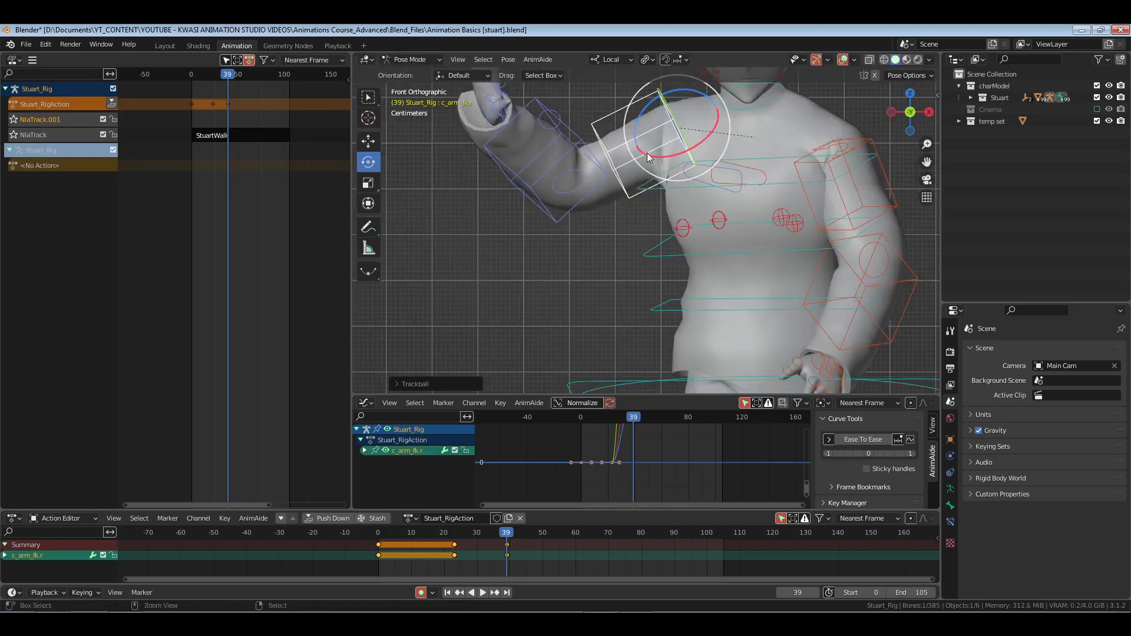
{"action": "scroll", "coordinate": [647, 153], "scroll_direction": "down", "scroll_amount": 5}
{"action": "scroll", "coordinate": [649, 196], "scroll_direction": "up", "scroll_amount": 4}
{"action": "middle_click_drag", "start_coordinate": [751, 175], "coordinate": [702, 225], "text": "shift"}
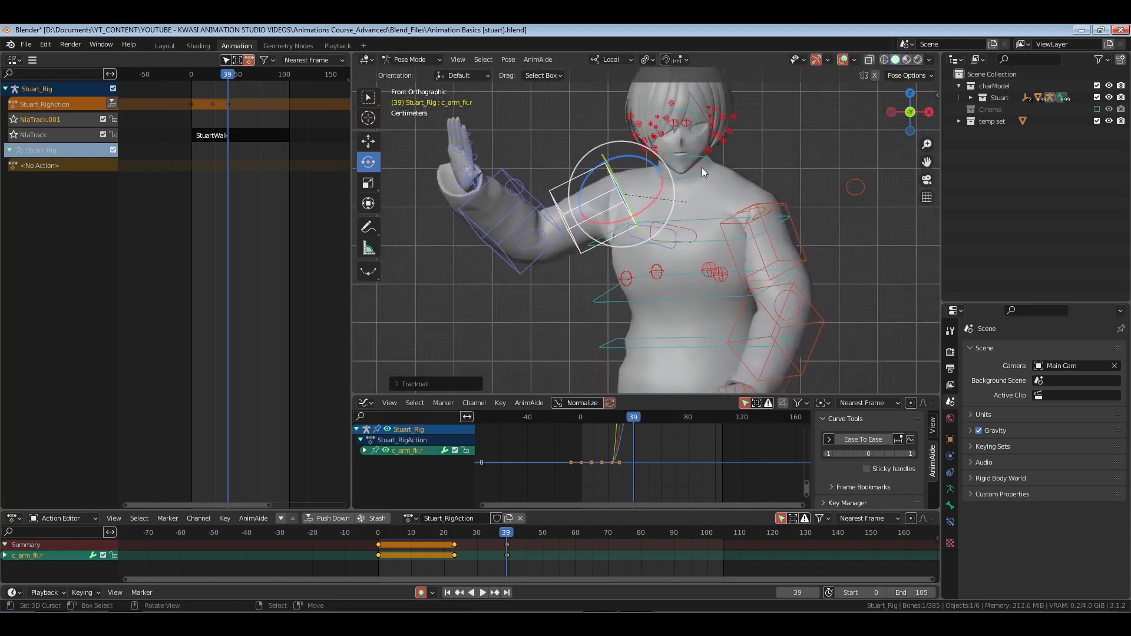
At frame 39, rotate the neck control c_neck.x and turn the head control c_head.x about its local Y axis toward the raised arm
{"action": "right_click", "coordinate": [716, 178]}
{"action": "left_click_drag", "start_coordinate": [705, 196], "coordinate": [680, 122]}
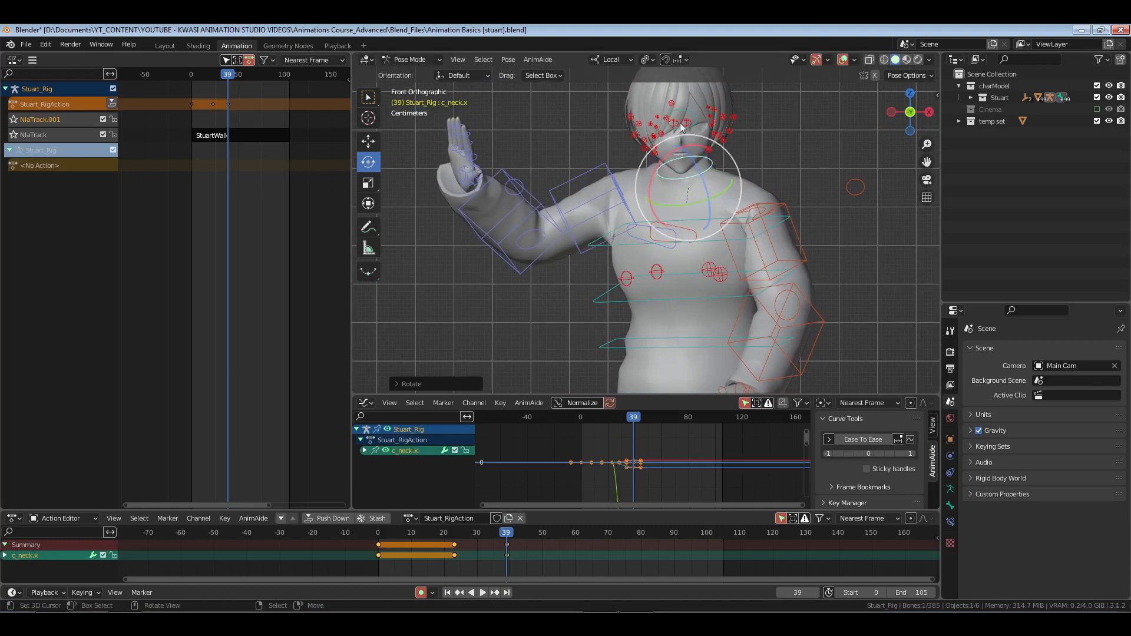
{"action": "right_click", "coordinate": [686, 158]}
{"action": "key", "text": "r"}
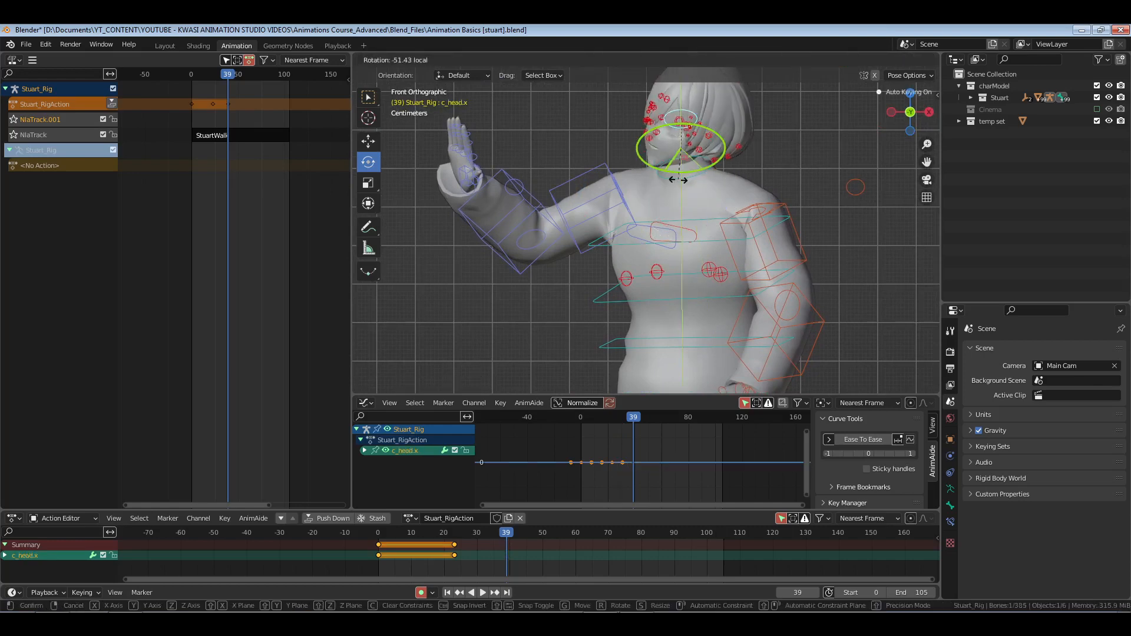
{"action": "left_click", "coordinate": [691, 179]}
Readjust the head control c_head.x at frame 39 with a free trackball rotation, judged from a three-quarter perspective view
{"action": "key", "text": "KP_0"}
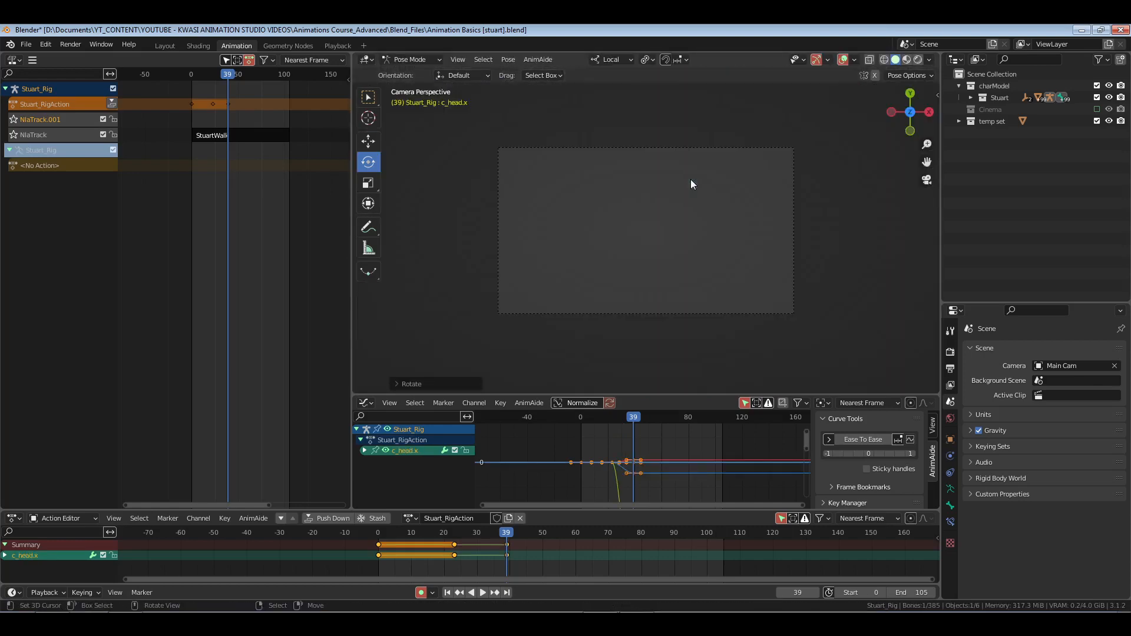
{"action": "key", "text": "KP_1"}
{"action": "key", "text": "grave"}
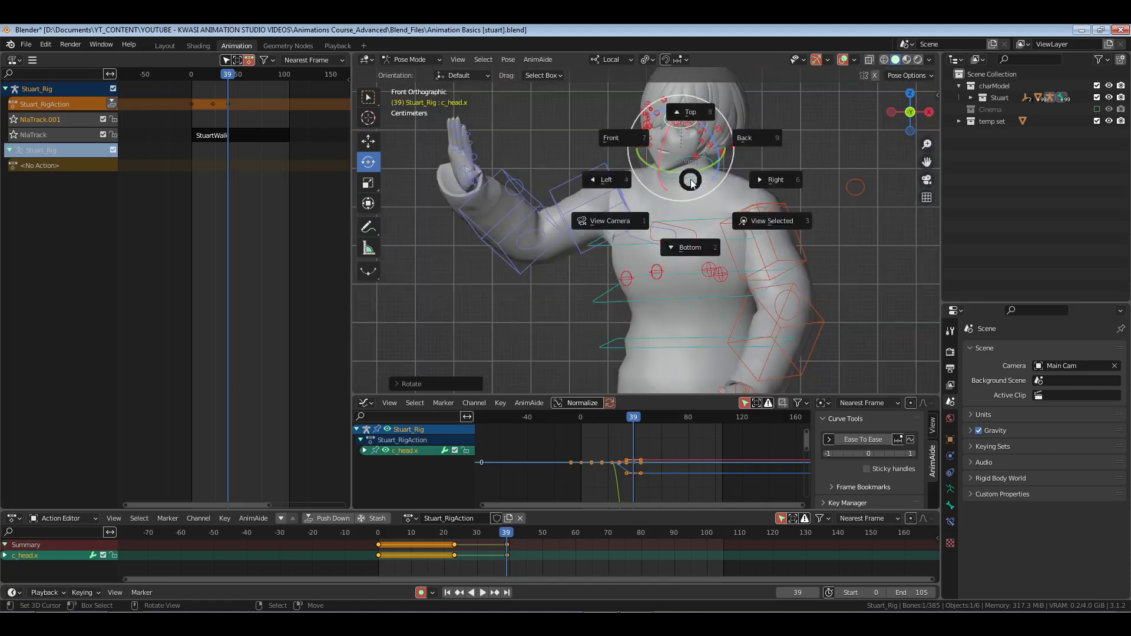
{"action": "key", "text": "4"}
{"action": "middle_click_drag", "start_coordinate": [776, 142], "coordinate": [666, 187]}
{"action": "scroll", "coordinate": [673, 142], "scroll_direction": "down", "scroll_amount": 4}
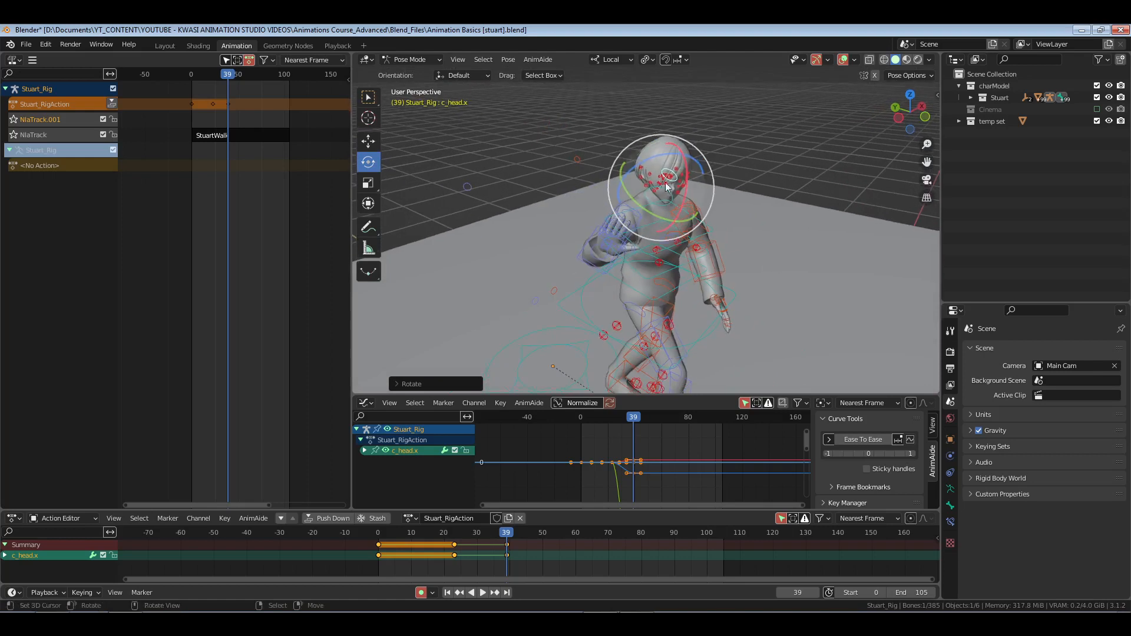
{"action": "key", "text": "r"}
{"action": "key", "text": "r"}
{"action": "left_click", "coordinate": [684, 165]}
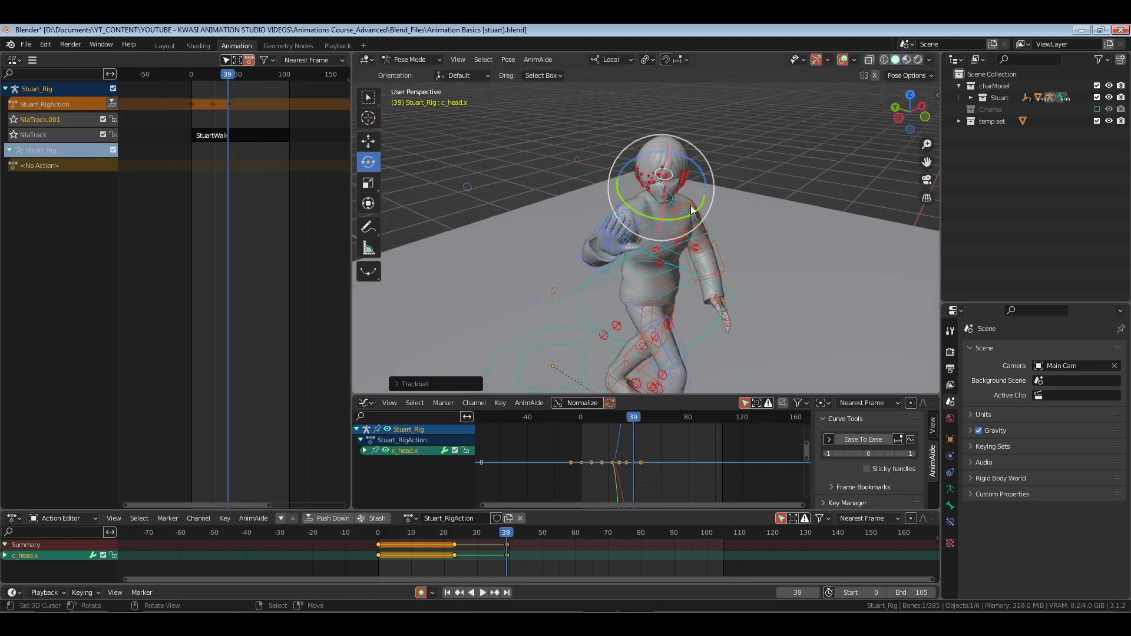
Fine-tune the head control c_head.x at frame 39 with small rotations about its Z and local Y axes
{"action": "key", "text": "r"}
{"action": "key", "text": "z"}
{"action": "key", "text": "z"}
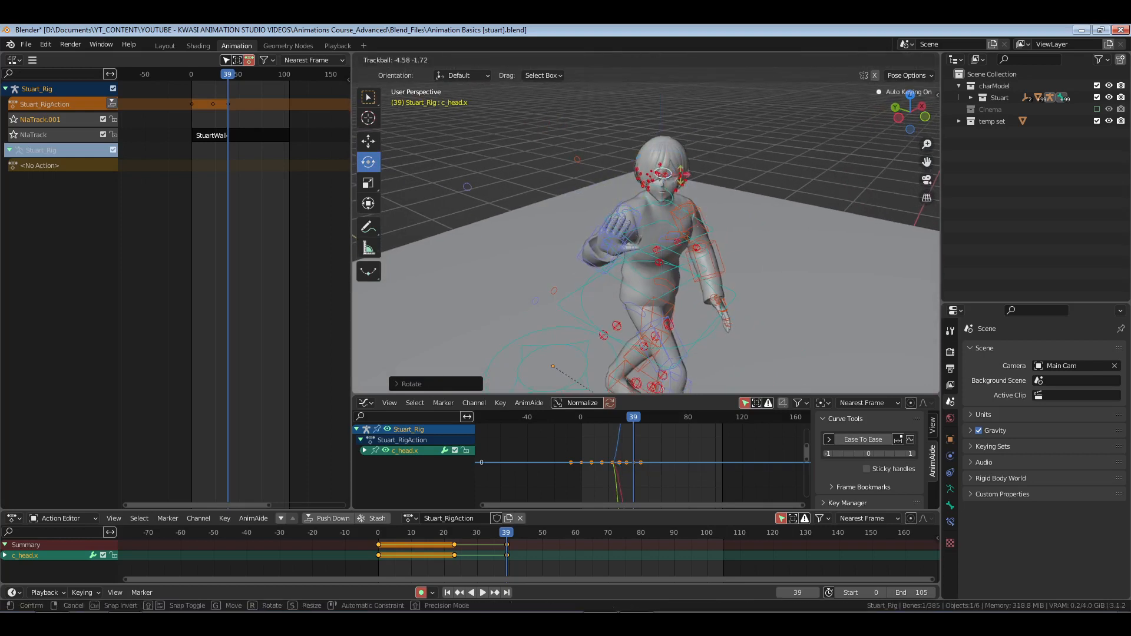
{"action": "key", "text": "y"}
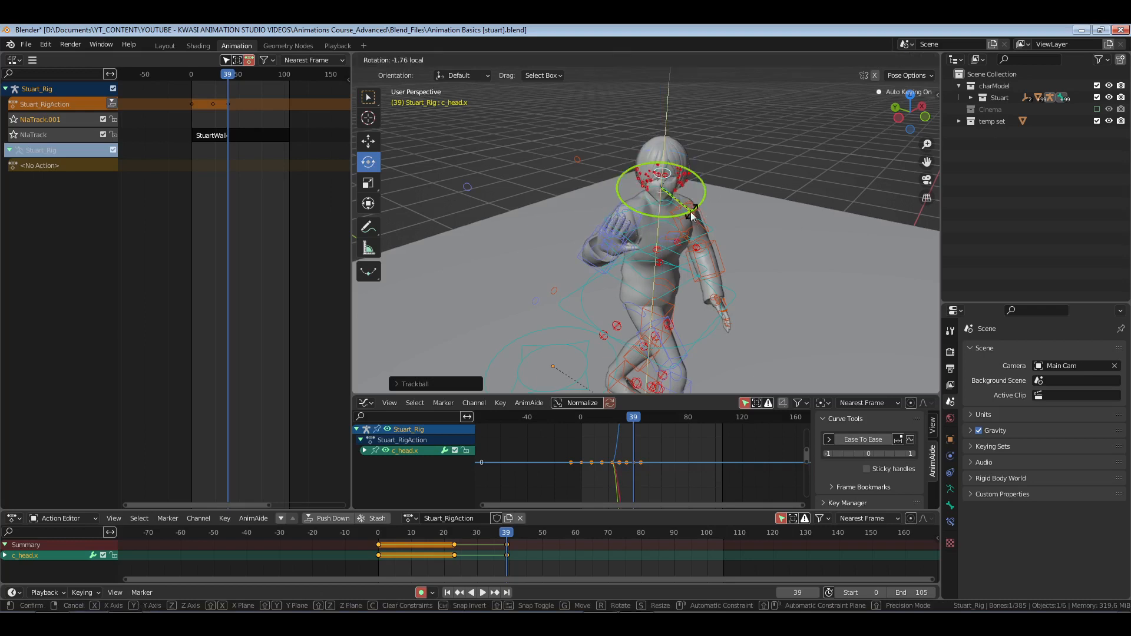
{"action": "left_click", "coordinate": [693, 217]}
Set the interpolation of the c_head.x keyframes in Stuart_RigAction to Bezier and save the file
{"action": "key", "text": "t"}
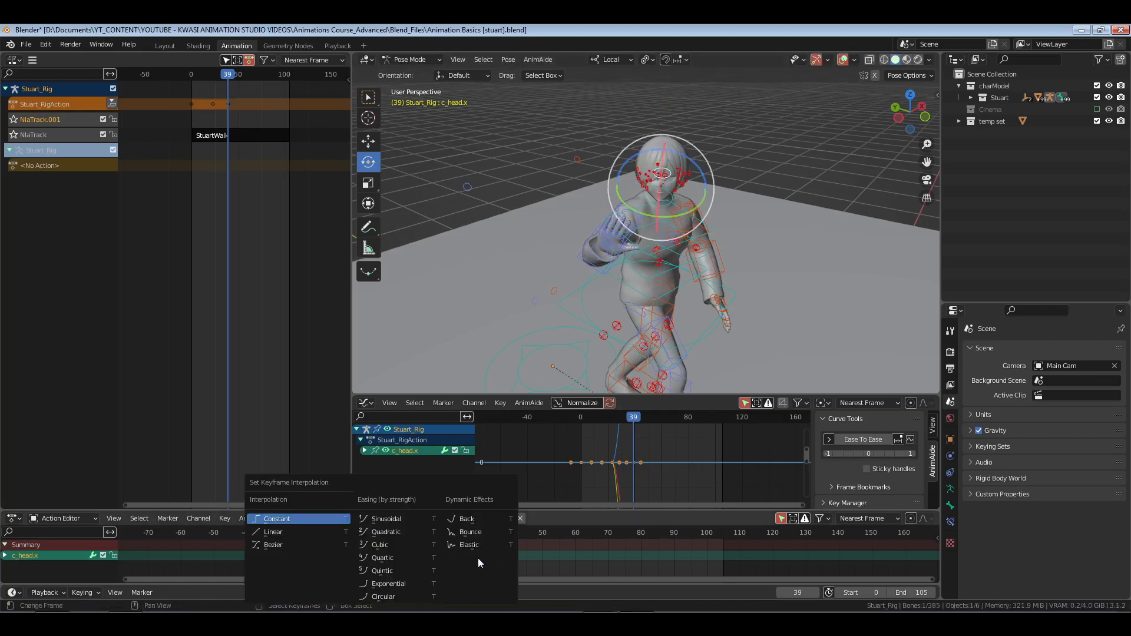
{"action": "left_click", "coordinate": [285, 545]}
{"action": "key", "text": "ctrl+s"}
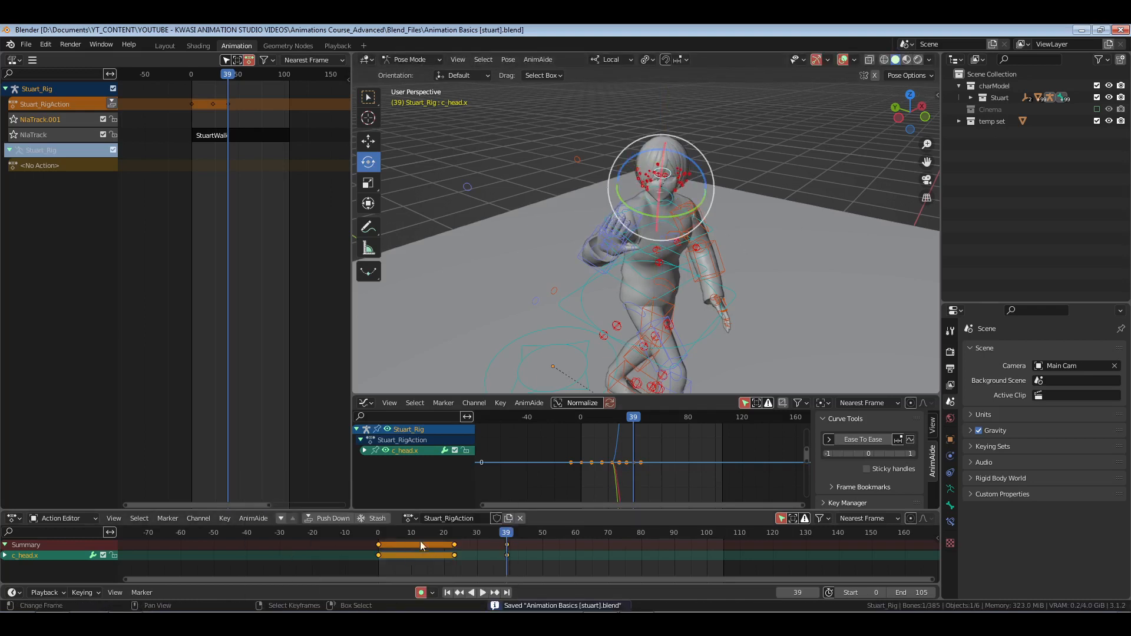
{"action": "left_click_drag", "start_coordinate": [370, 563], "coordinate": [422, 557]}
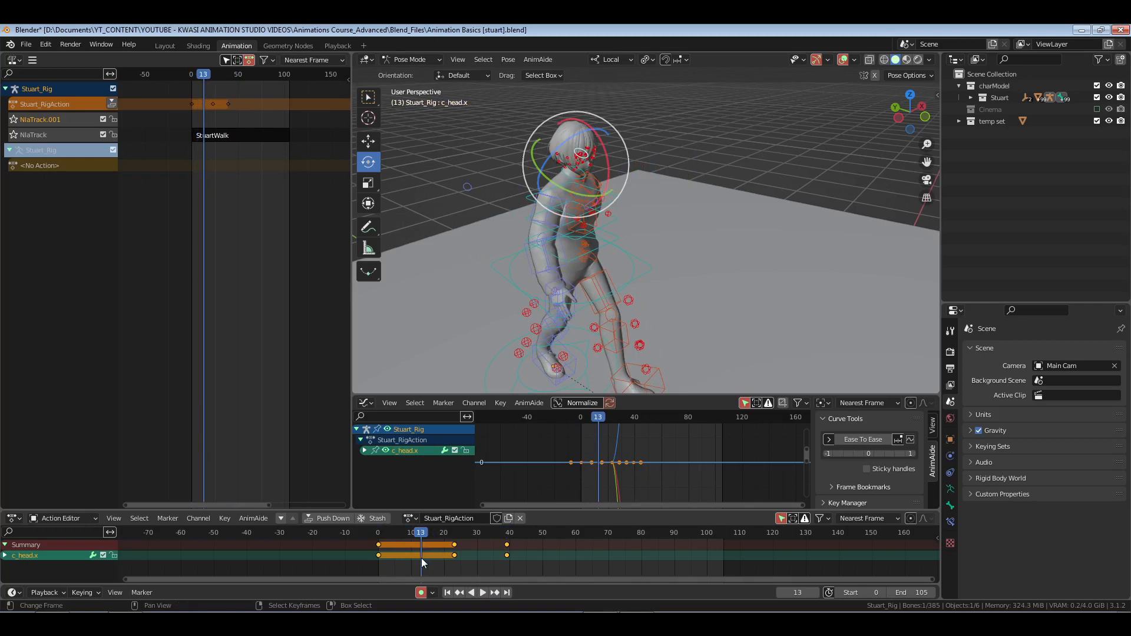
{"action": "key", "text": "t"}
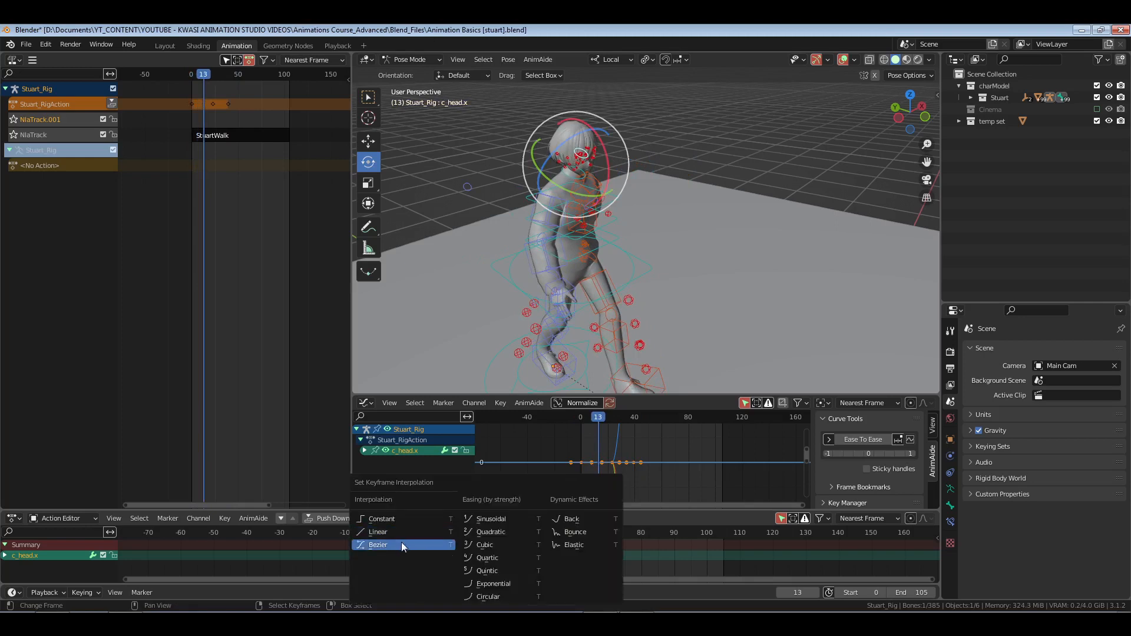
{"action": "left_click", "coordinate": [401, 544]}
{"action": "key", "text": "ctrl+s"}
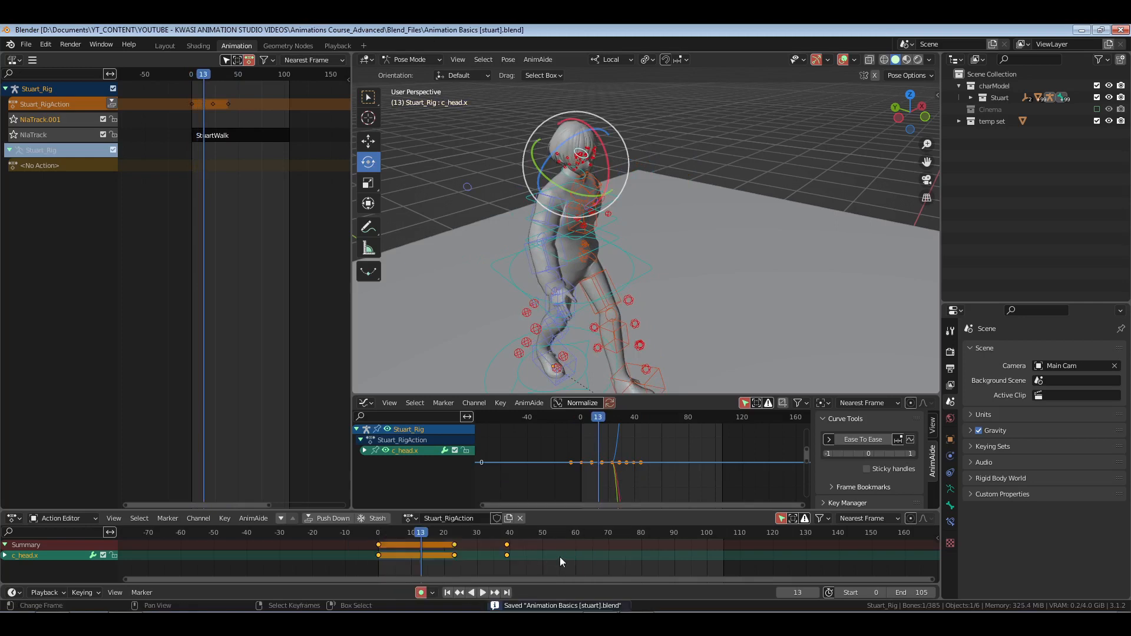
Play the animation briefly and scrub to frame 21 to examine the upper body before the arm raise
{"action": "key", "text": "space"}
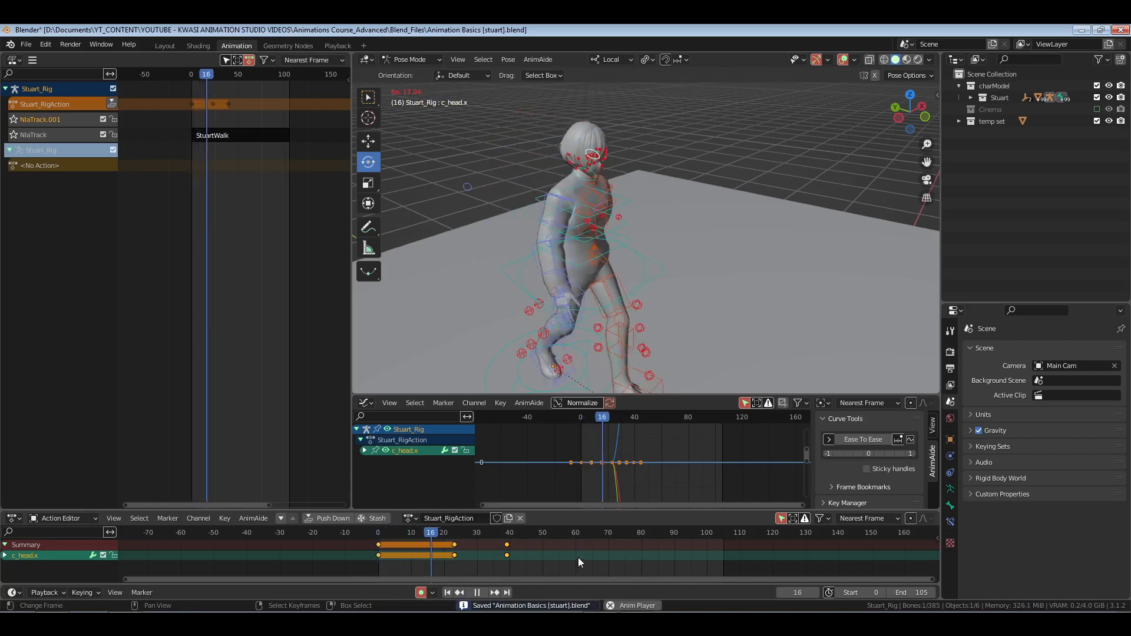
{"action": "key", "text": "space"}
{"action": "mouse_move", "coordinate": [446, 558]}
{"action": "left_mouse_down"}
{"action": "mouse_move", "coordinate": [468, 561]}
{"action": "mouse_move", "coordinate": [434, 563]}
{"action": "mouse_move", "coordinate": [449, 563]}
{"action": "mouse_move", "coordinate": [448, 553]}
{"action": "left_mouse_up"}
{"action": "scroll", "coordinate": [660, 268], "scroll_direction": "up", "scroll_amount": 5}
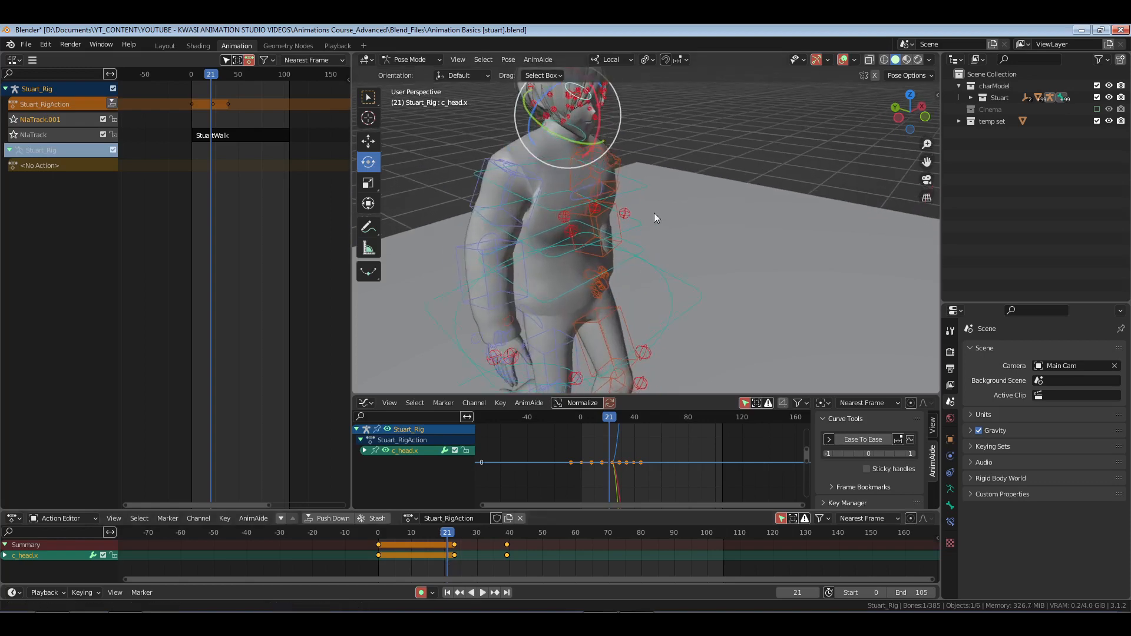
Select the controls c_spine_03.x, c_neck.x and c_head.x, and move their frame 23 keyframes to frame 16
{"action": "left_click", "coordinate": [513, 143]}
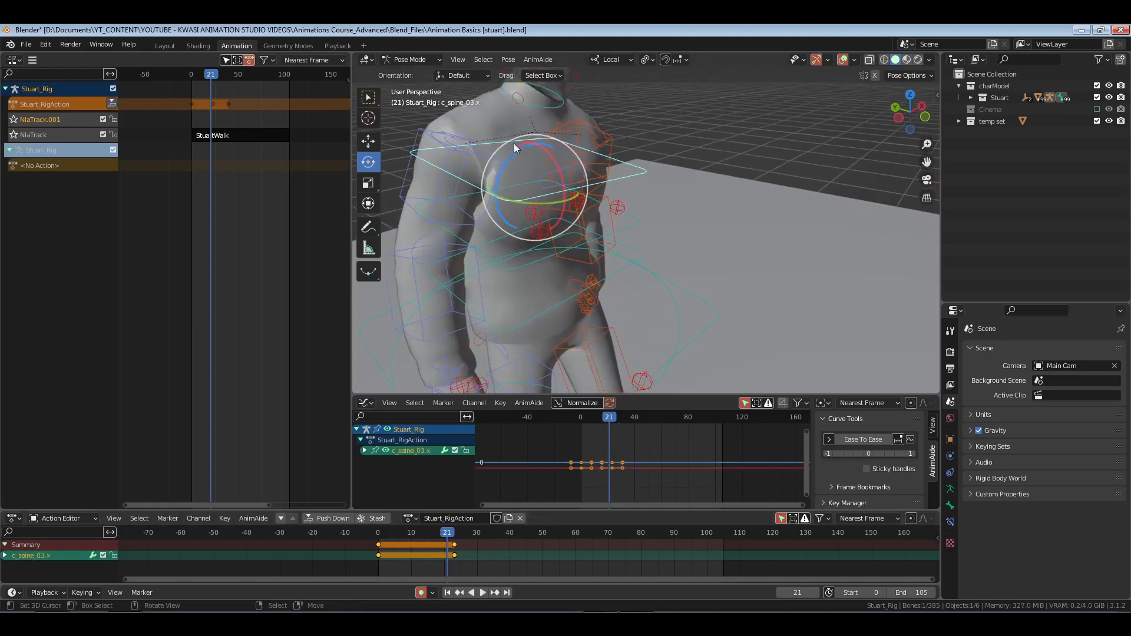
{"action": "left_click", "coordinate": [553, 104], "text": "shift"}
{"action": "middle_click_drag", "start_coordinate": [602, 117], "coordinate": [641, 226], "text": "shift"}
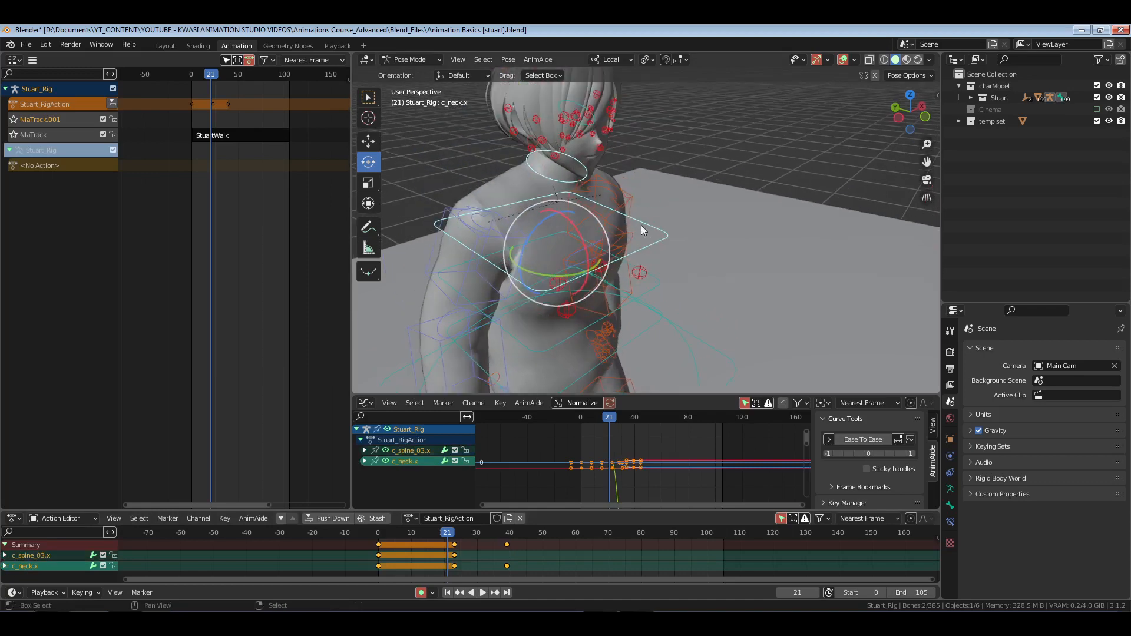
{"action": "left_click", "coordinate": [558, 108], "text": "shift"}
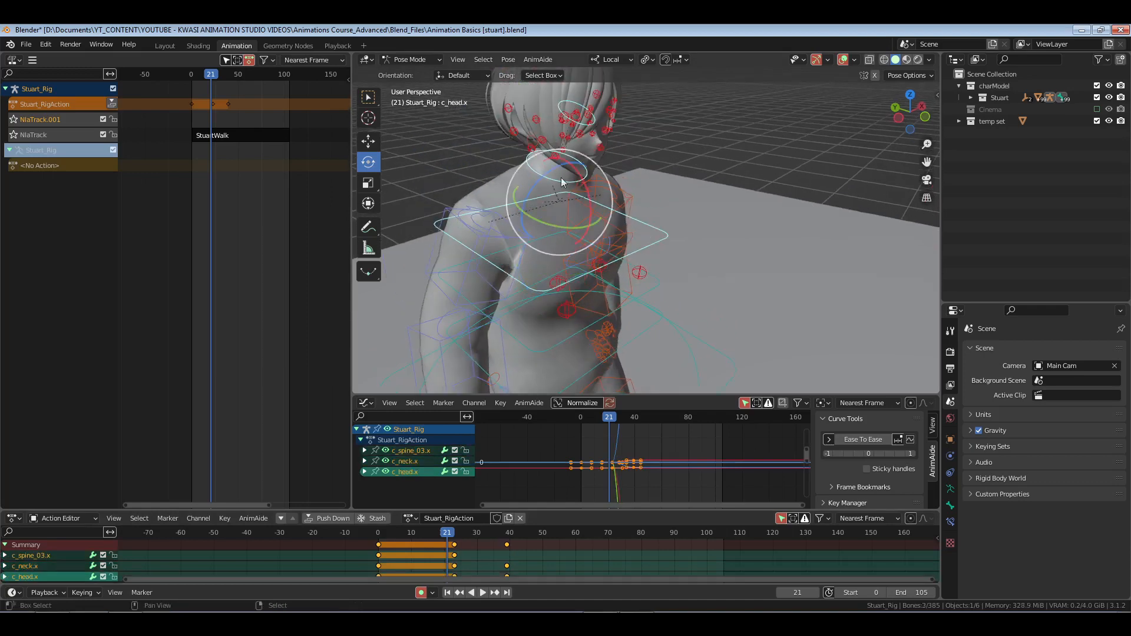
{"action": "left_click", "coordinate": [455, 544]}
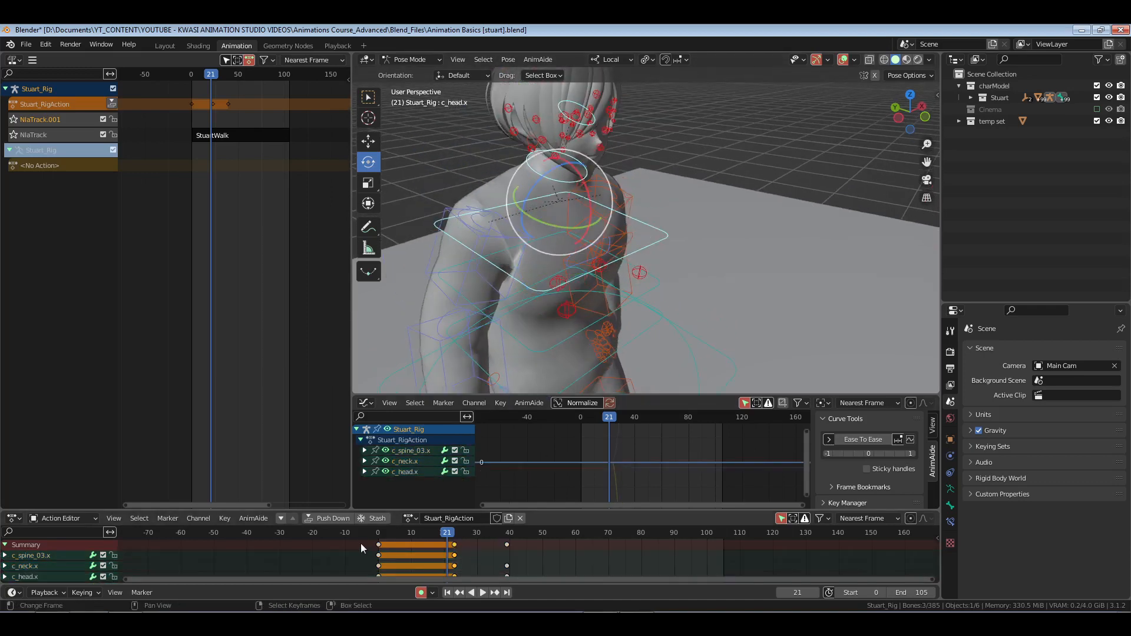
{"action": "key", "text": "shift+Left"}
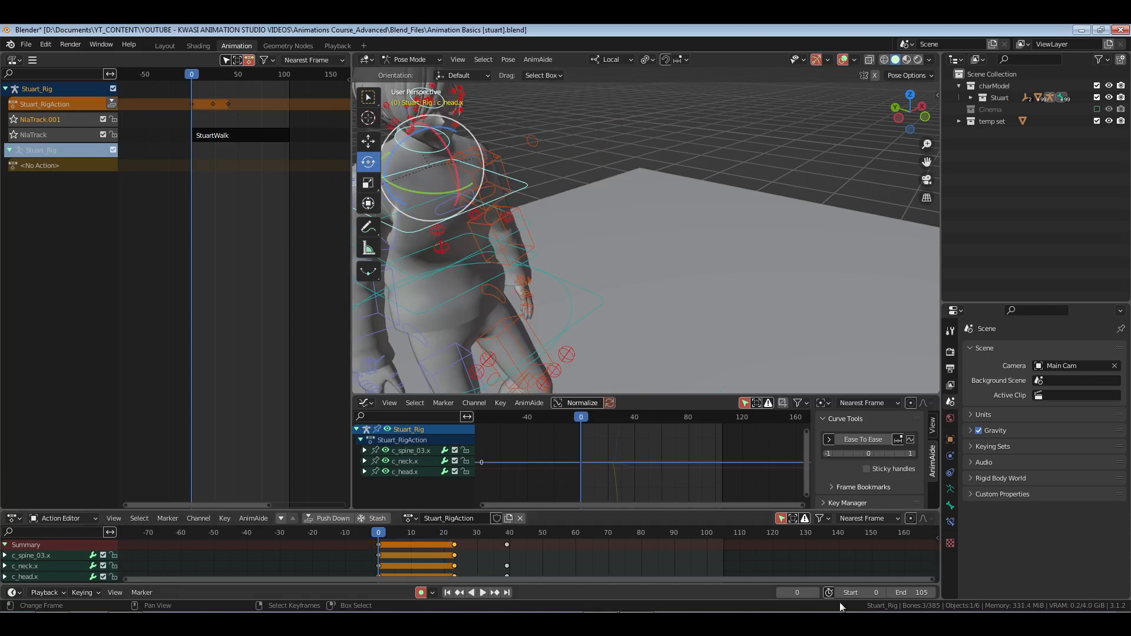
{"action": "left_click", "coordinate": [800, 592]}
{"action": "type", "text": "16"}
{"action": "key", "text": "Return"}
{"action": "left_click", "coordinate": [799, 592]}
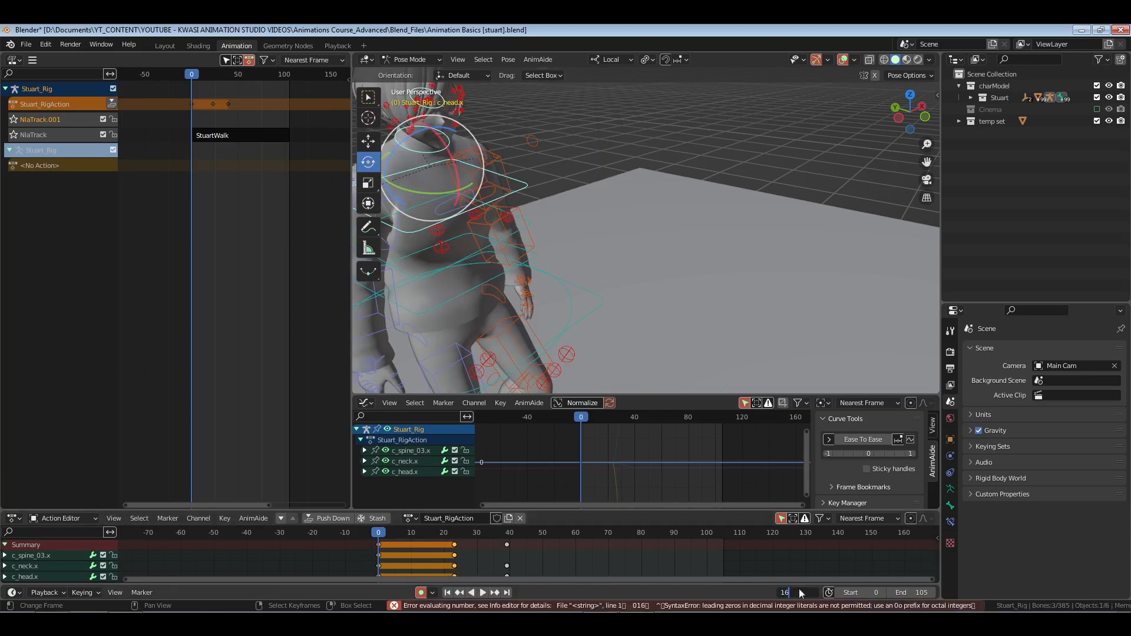
{"action": "key", "text": "Return"}
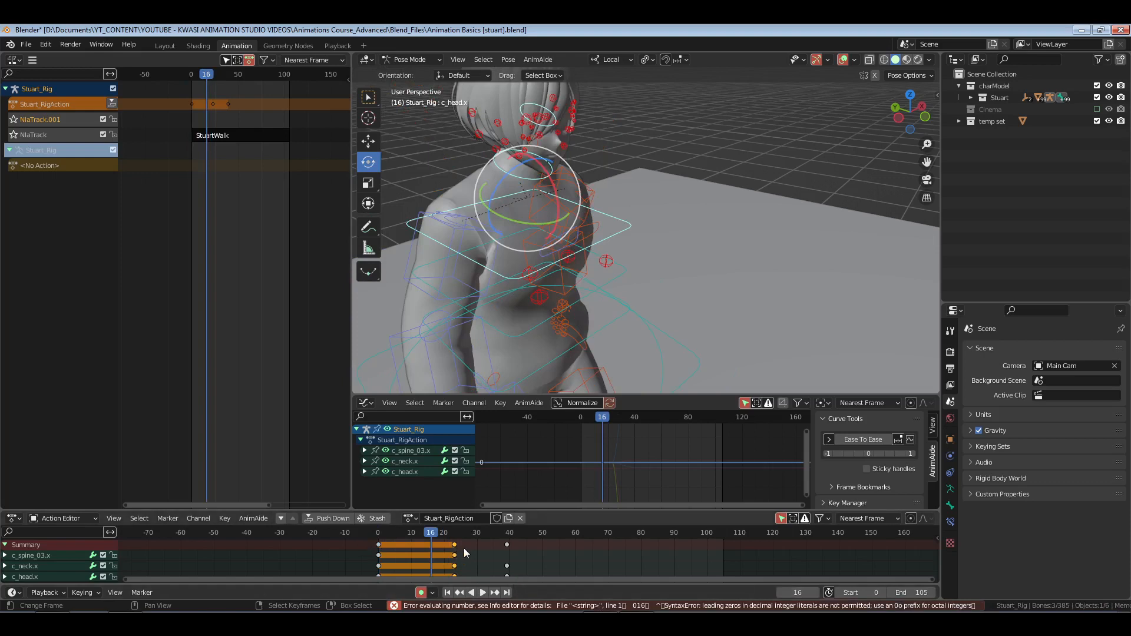
{"action": "key", "text": "shift+s"}
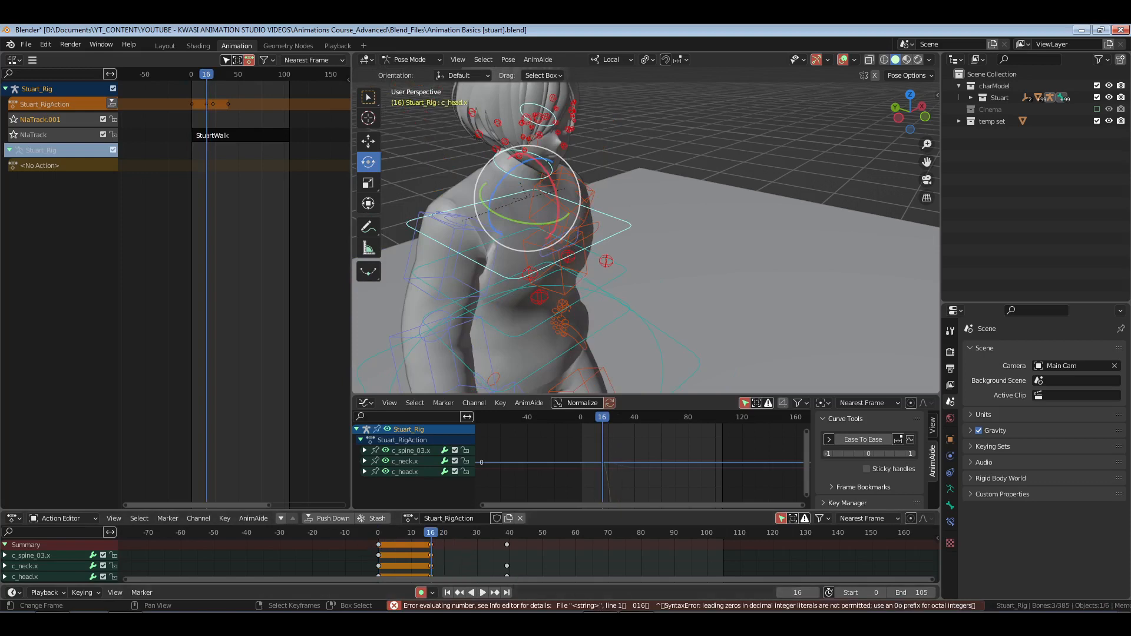
{"action": "left_click", "coordinate": [803, 592]}
{"action": "type", "text": "+23"}
{"action": "key", "text": "Return"}
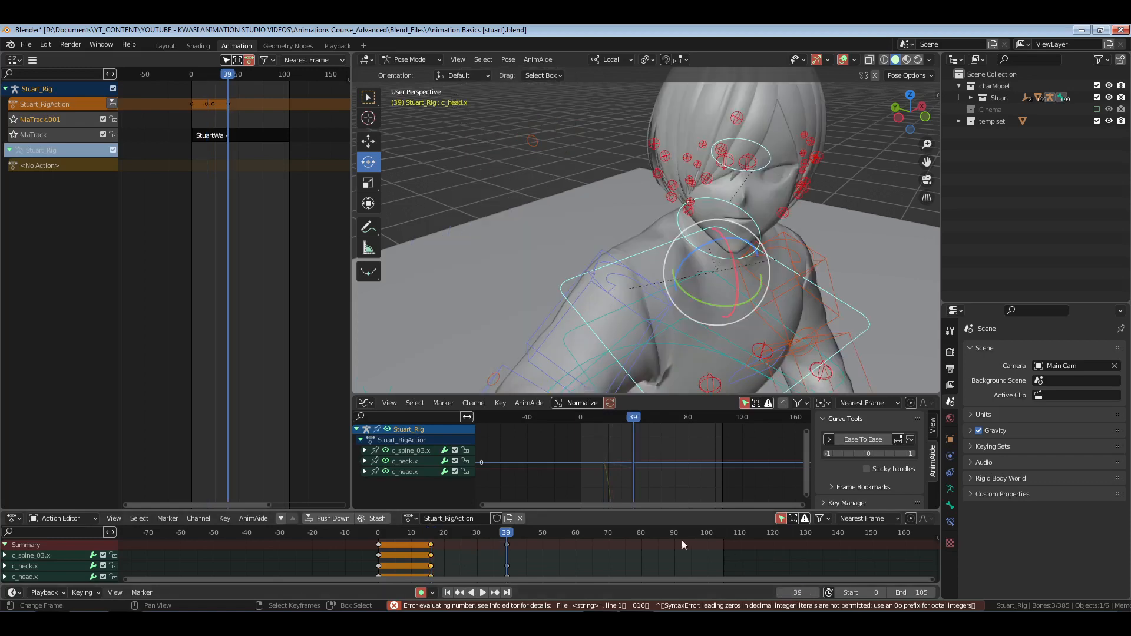
{"action": "left_click", "coordinate": [432, 534]}
Go to frame 32 and rotate the chest control c_spine_03.x slightly about its local Y axis
{"action": "left_click", "coordinate": [808, 592]}
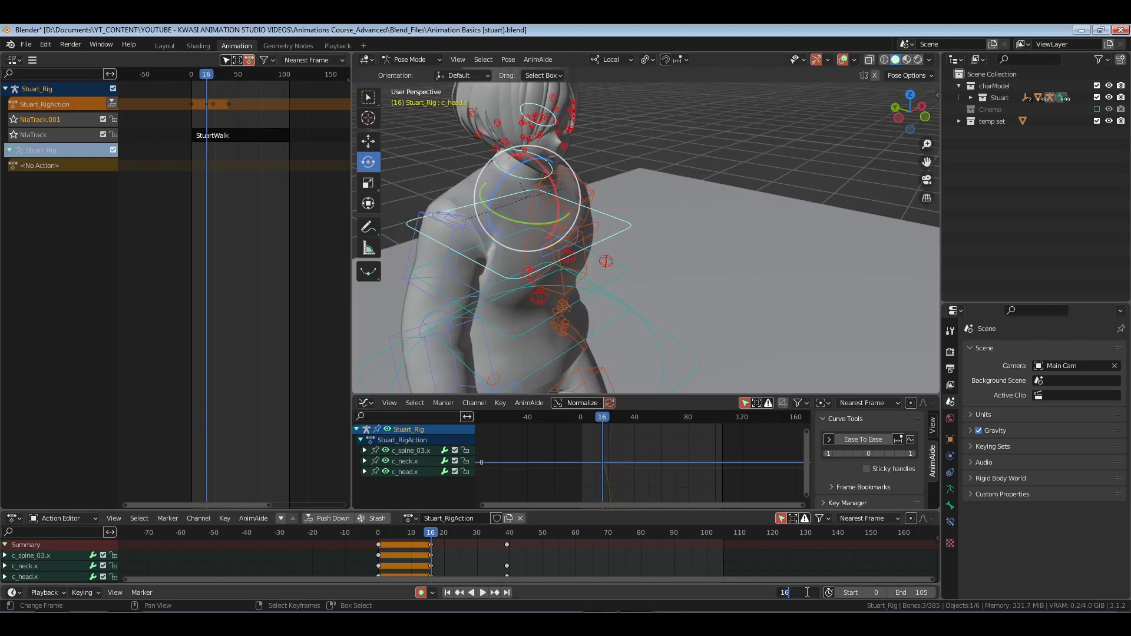
{"action": "key", "text": "Return"}
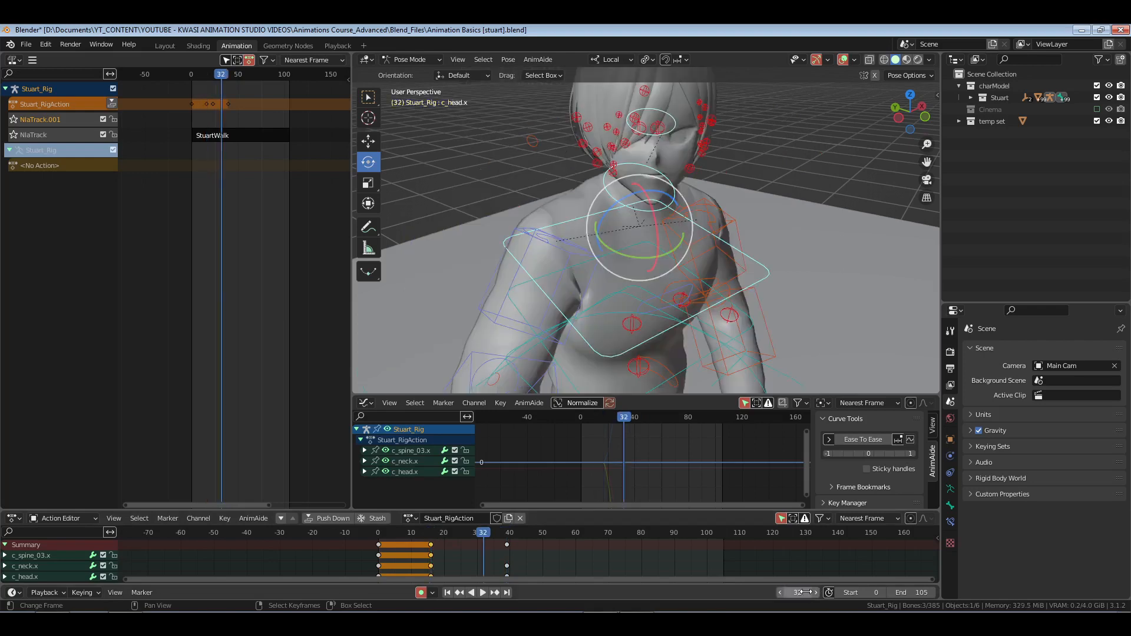
{"action": "right_click", "coordinate": [507, 545]}
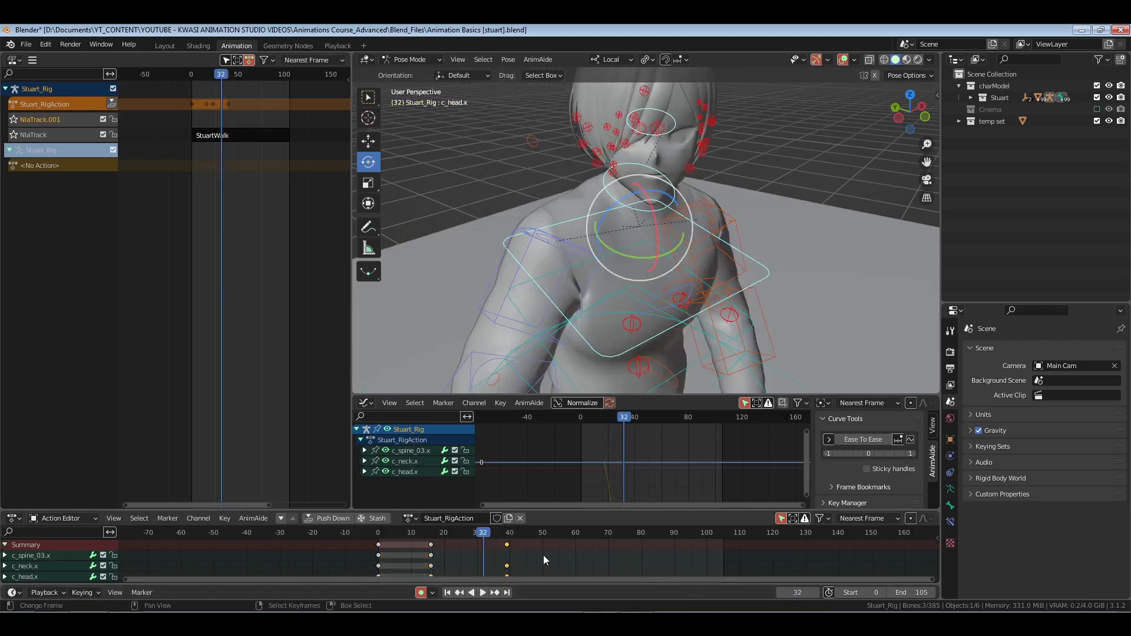
{"action": "right_click", "coordinate": [624, 355]}
{"action": "left_click_drag", "start_coordinate": [628, 311], "coordinate": [494, 297]}
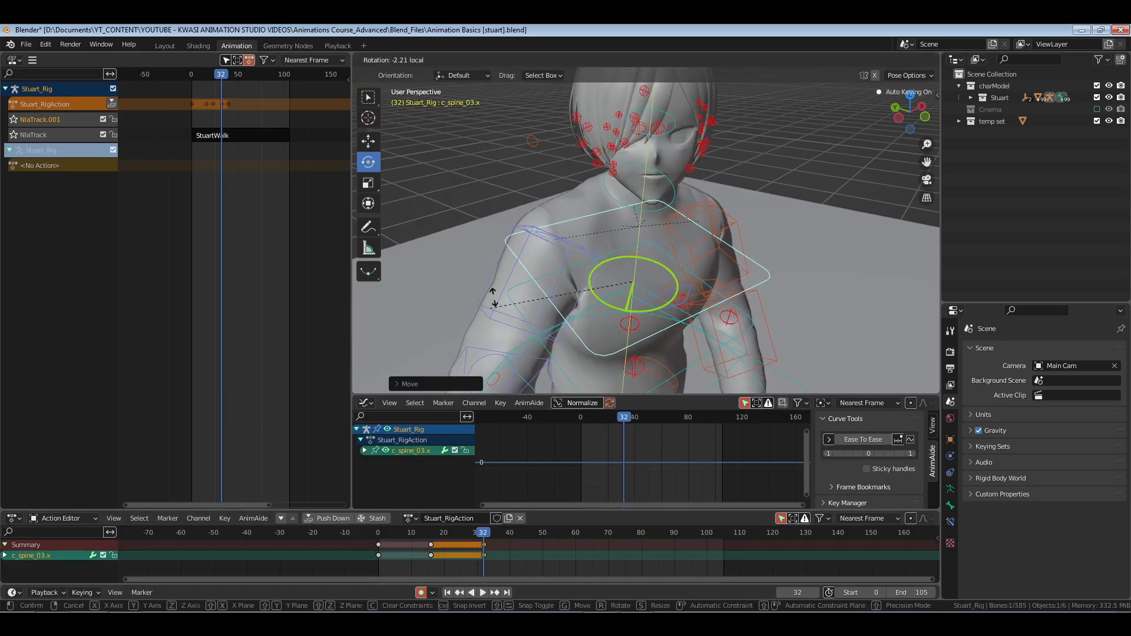
{"action": "left_click", "coordinate": [501, 289]}
Move the frame 39 keyframes of the neck and head controls, c_neck.x and c_head.x, to frame 32 and save the file
{"action": "right_click", "coordinate": [613, 190]}
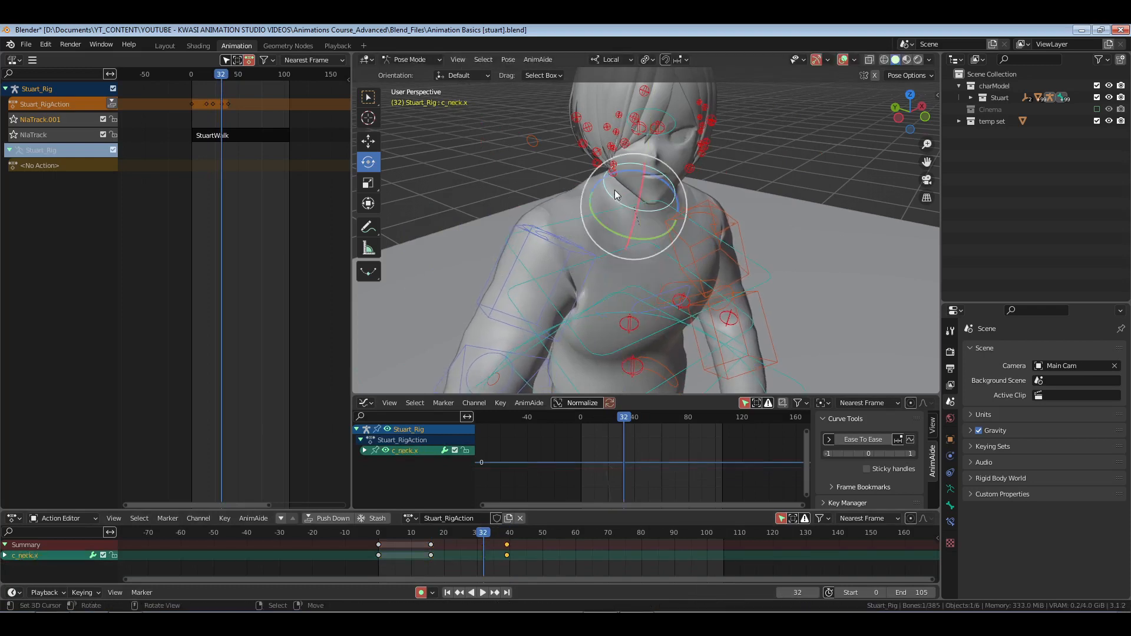
{"action": "right_click", "coordinate": [670, 108], "text": "shift"}
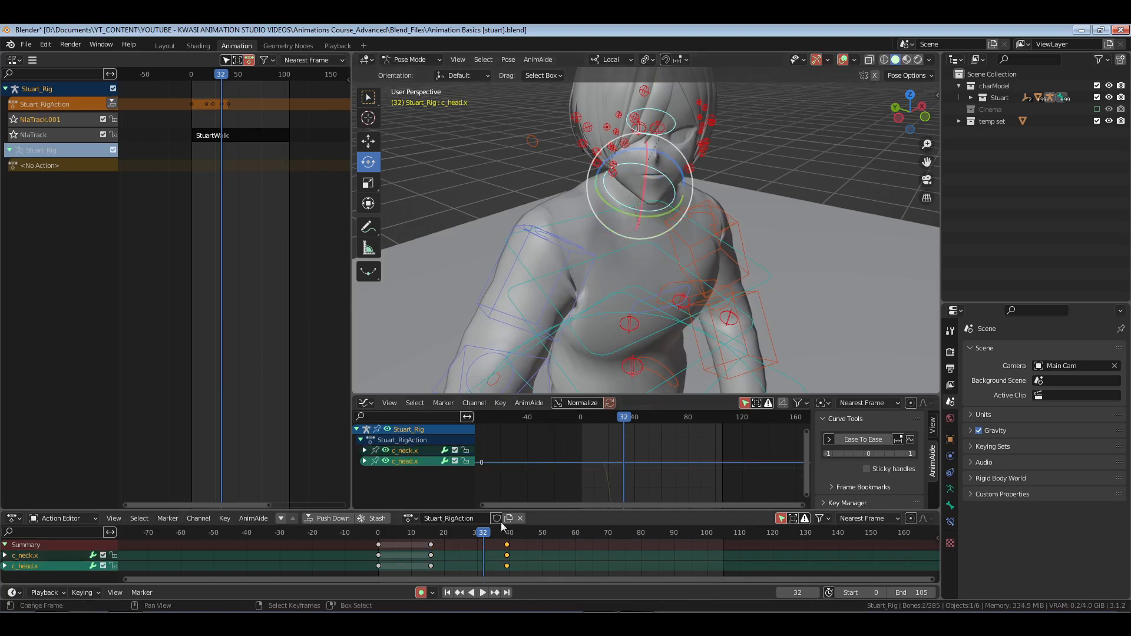
{"action": "key", "text": "shift+s"}
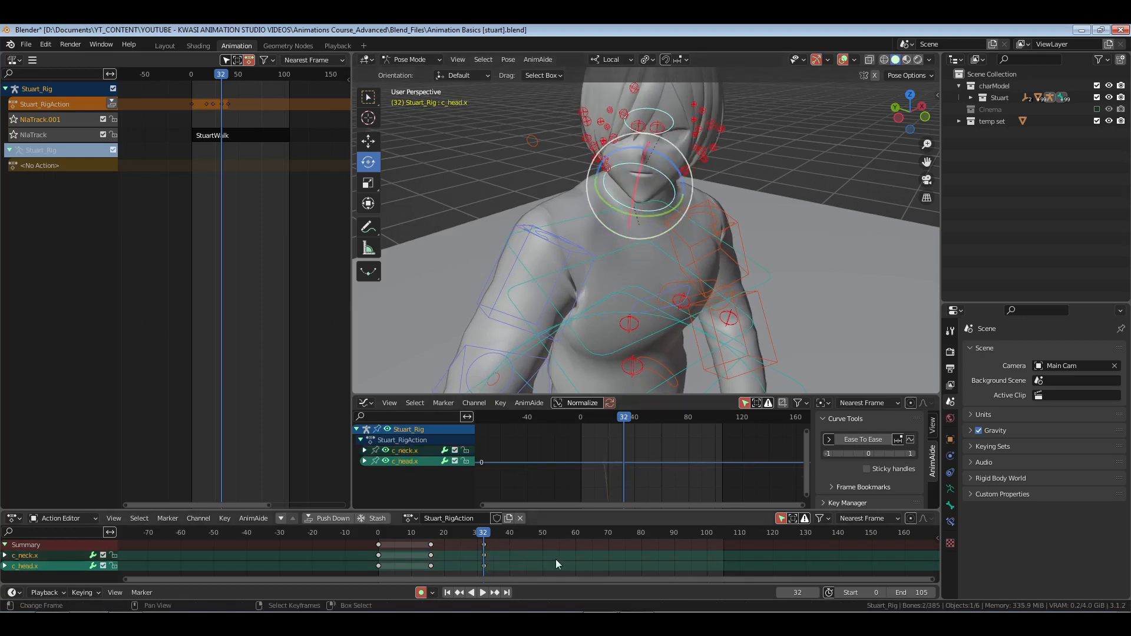
{"action": "left_click", "coordinate": [378, 549]}
{"action": "key", "text": "ctrl+s"}
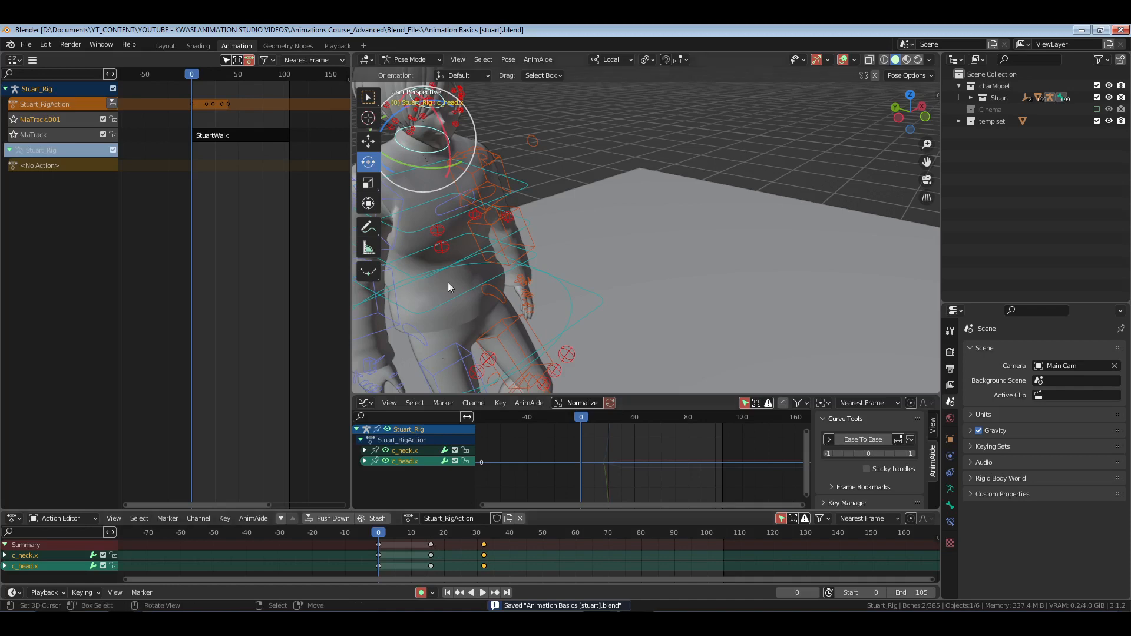
Add c_spine_03.x to the selected neck and head controls, move their frame 16 keyframes to frame 13, and save the file
{"action": "left_click", "coordinate": [527, 185], "text": "shift"}
{"action": "middle_click_drag", "start_coordinate": [688, 294], "coordinate": [821, 320], "text": "shift"}
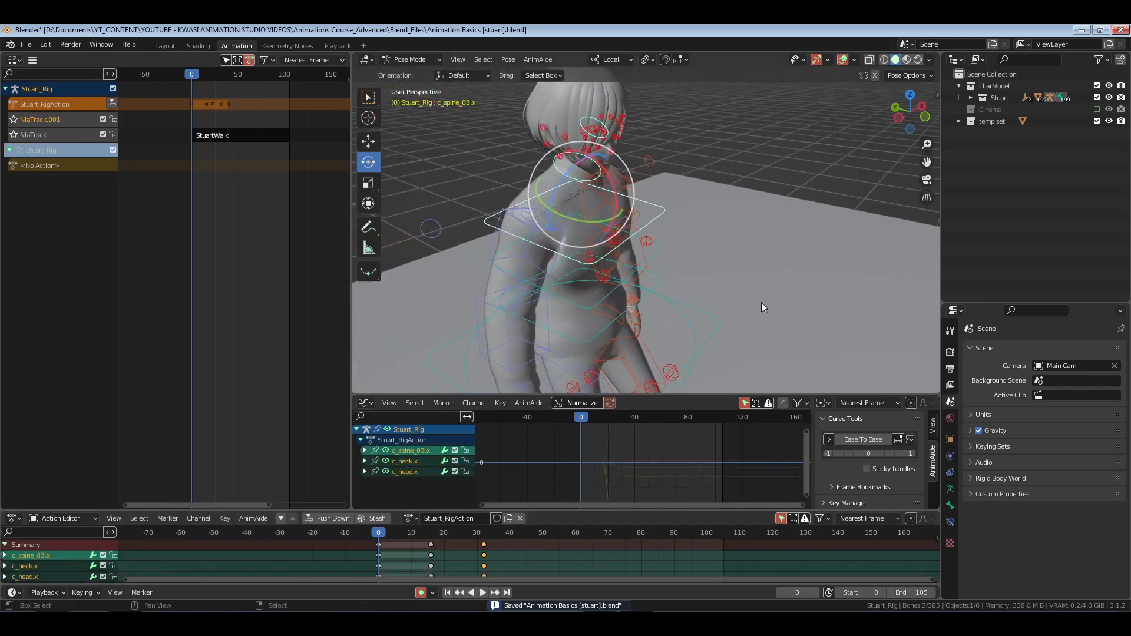
{"action": "left_click", "coordinate": [431, 546]}
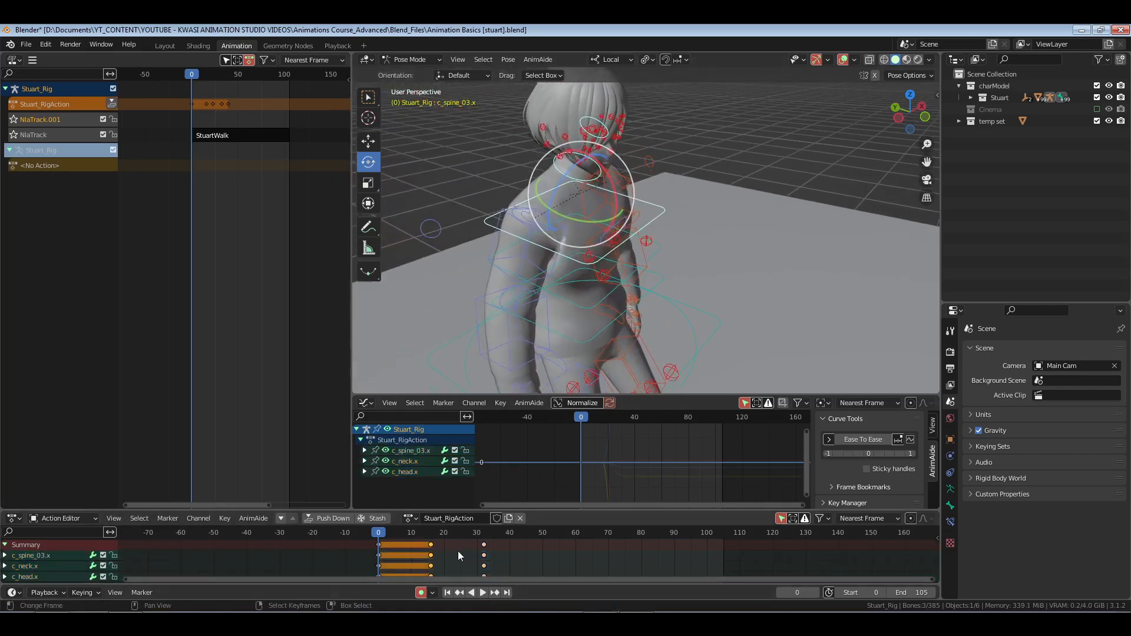
{"action": "key", "text": "g"}
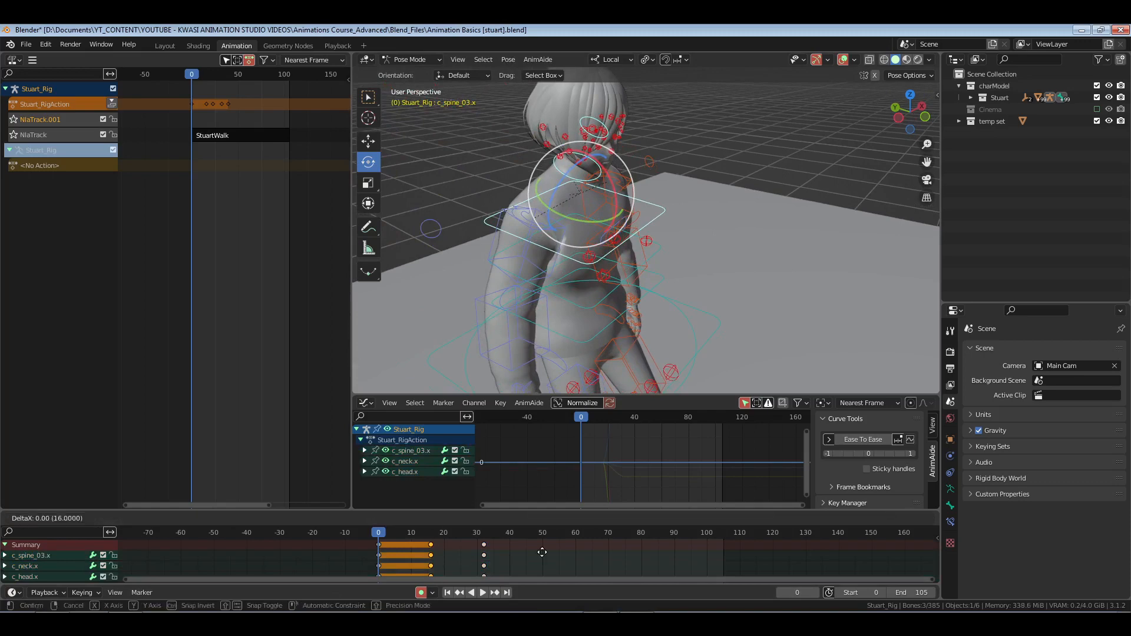
{"action": "key", "text": "3"}
{"action": "key", "text": "Return"}
{"action": "key", "text": "g"}
{"action": "key", "text": "minus"}
{"action": "key", "text": "6"}
{"action": "key", "text": "Return"}
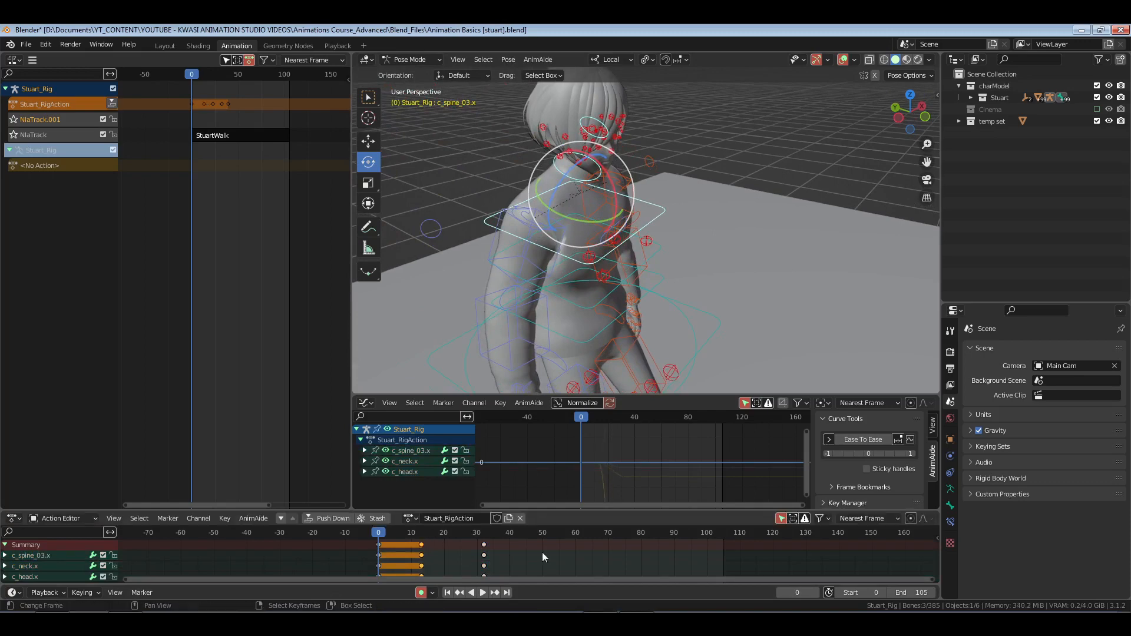
{"action": "key", "text": "ctrl+s"}
Select all keyframes of the chest, neck and head controls and set the AnimAide curve tool to Smooth
{"action": "key", "text": "a"}
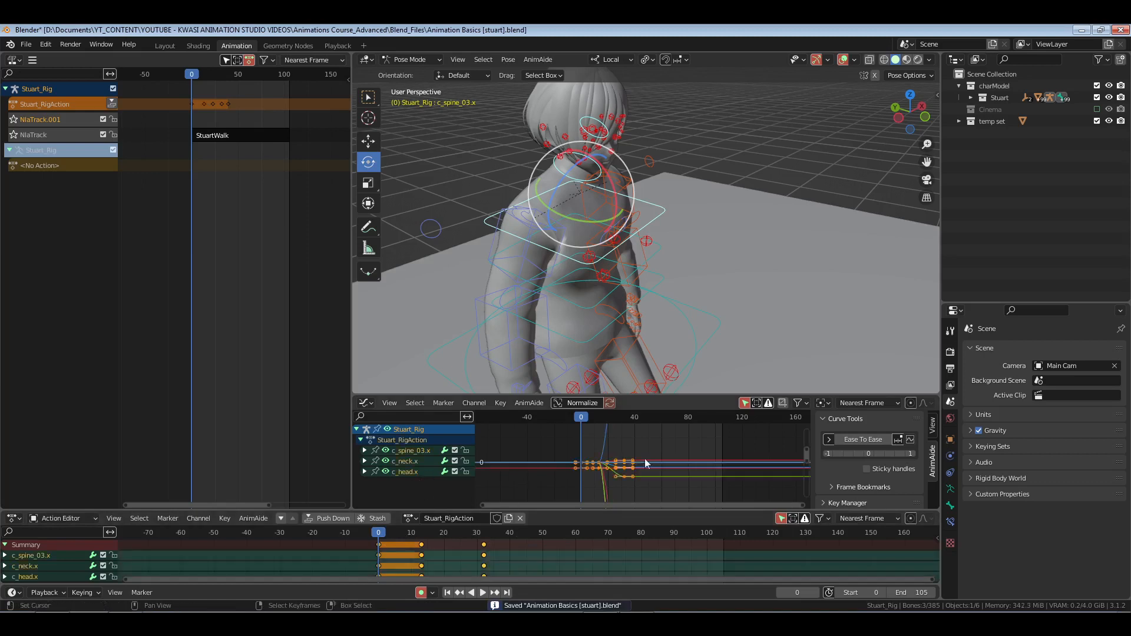
{"action": "key", "text": "Home"}
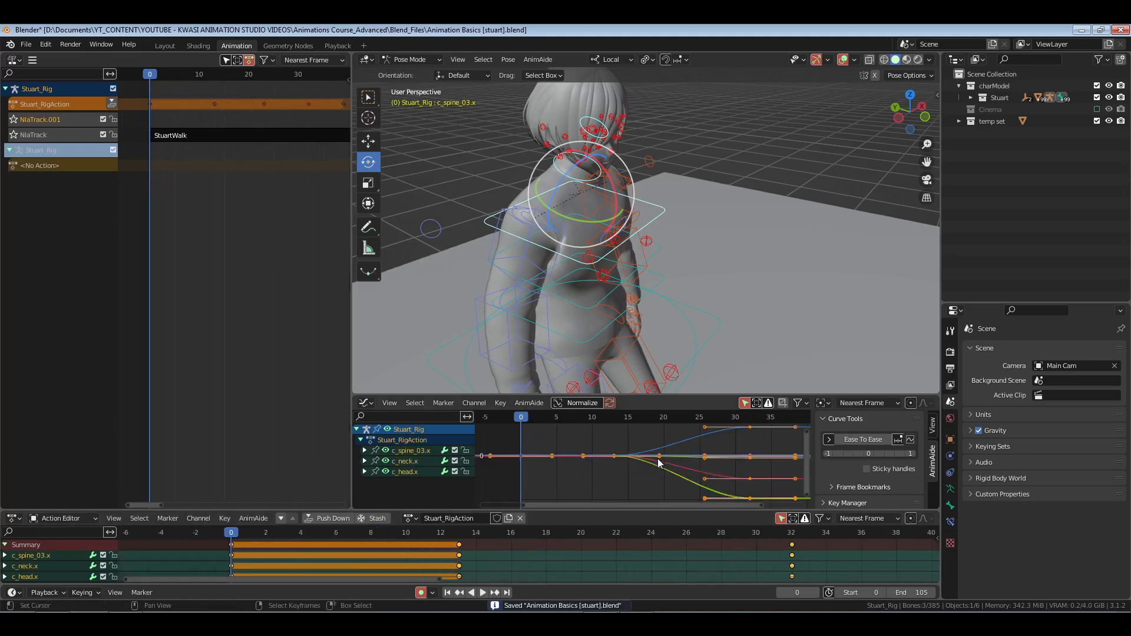
{"action": "left_click", "coordinate": [914, 440]}
{"action": "left_click", "coordinate": [940, 232]}
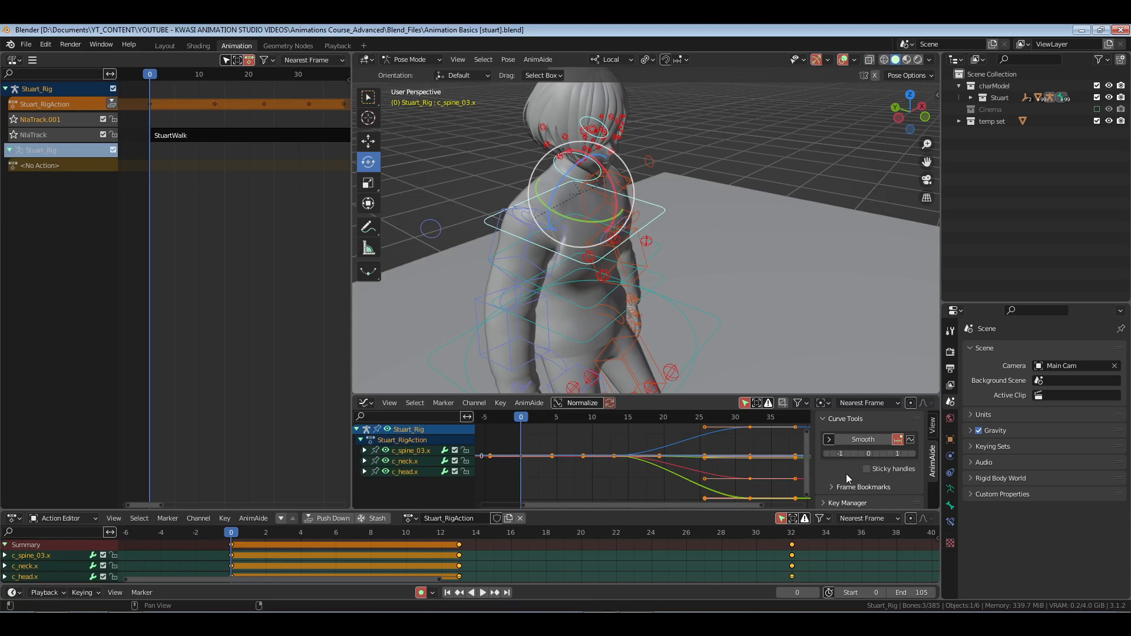
{"action": "left_click", "coordinate": [897, 441]}
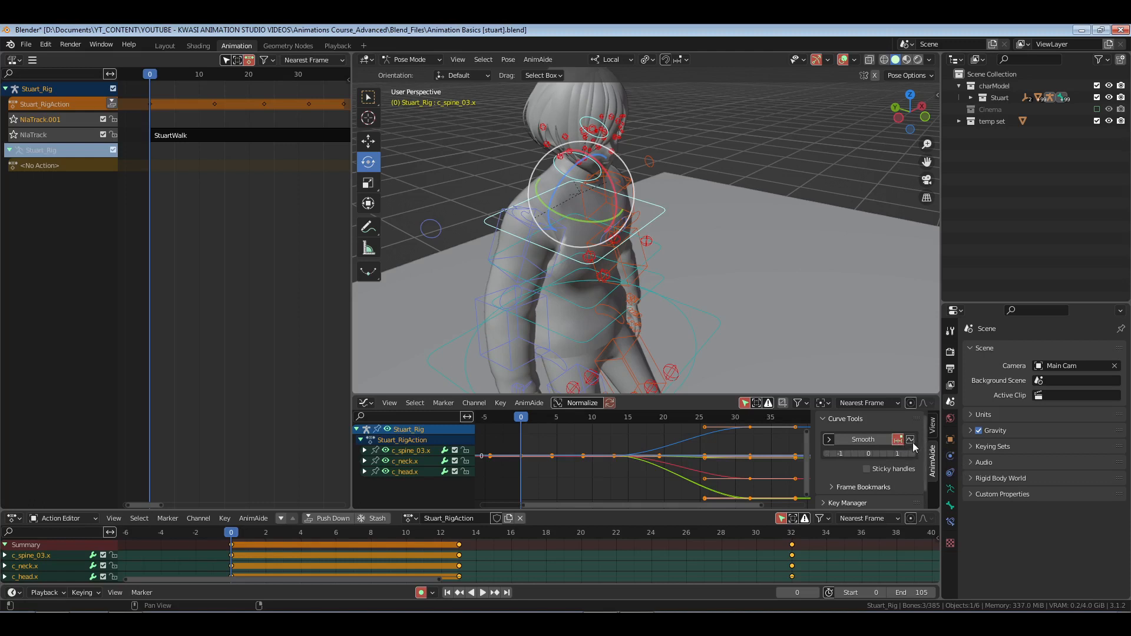
{"action": "left_click", "coordinate": [911, 440]}
{"action": "left_click", "coordinate": [864, 439]}
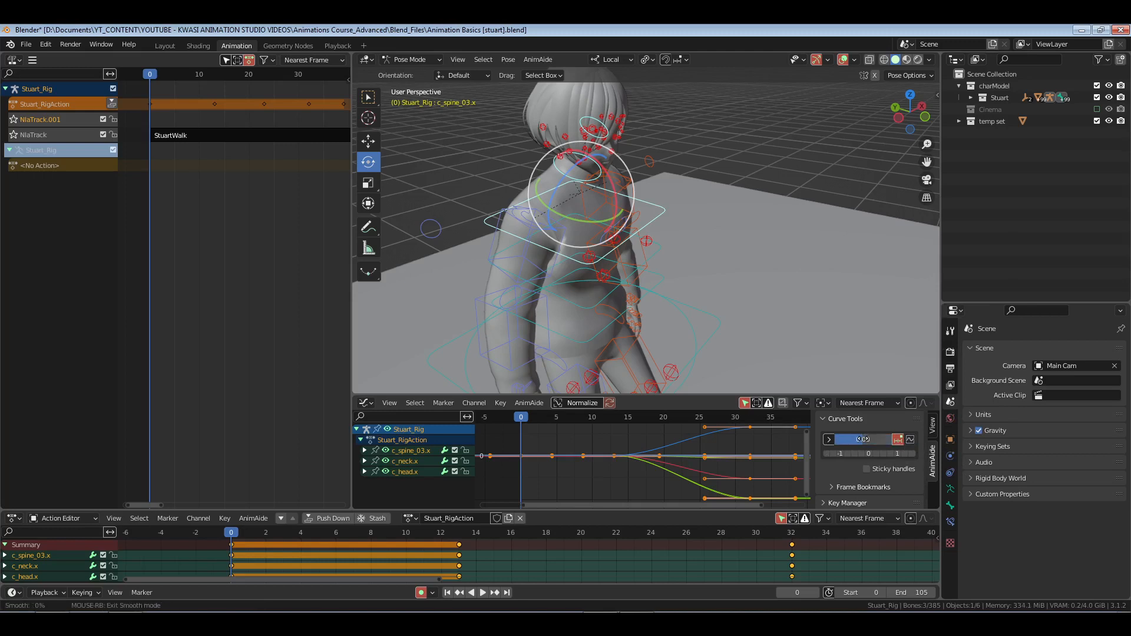
{"action": "right_click", "coordinate": [865, 442]}
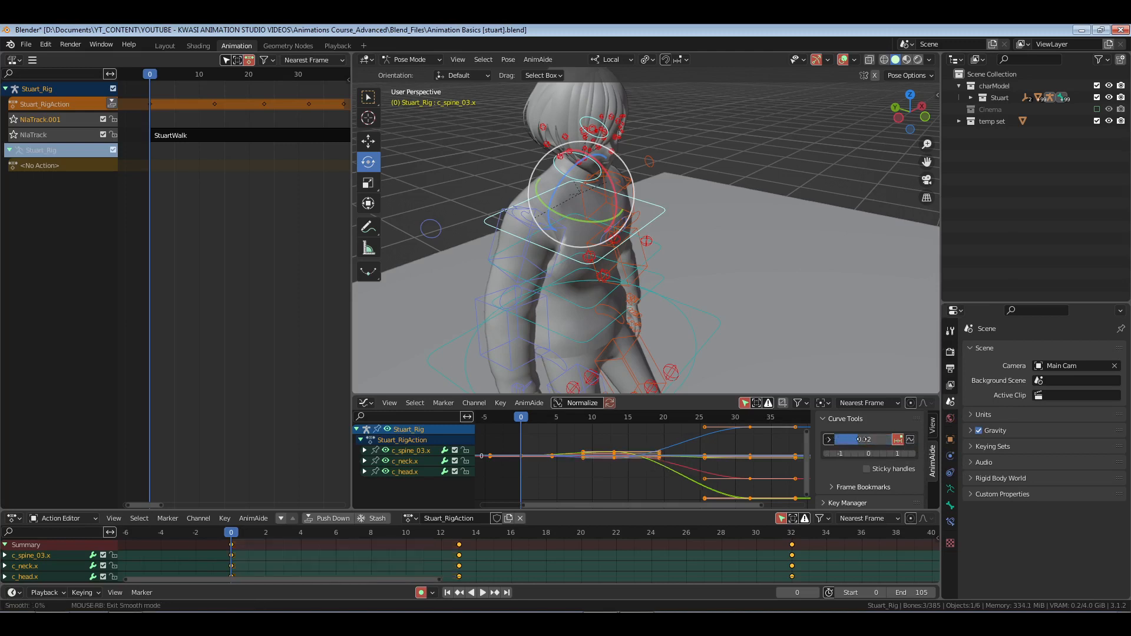
{"action": "right_click", "coordinate": [869, 441]}
Apply the Smooth curve tool with a small positive factor to the selected chest, neck and head keyframes
{"action": "left_click", "coordinate": [831, 441]}
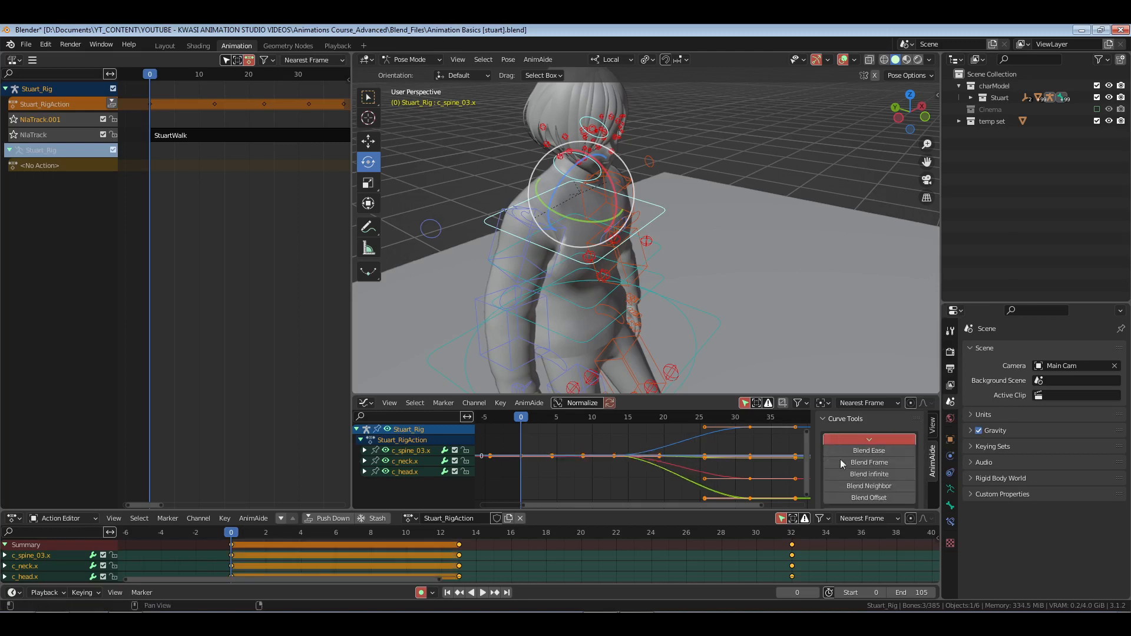
{"action": "left_click", "coordinate": [865, 439]}
{"action": "left_click", "coordinate": [911, 441]}
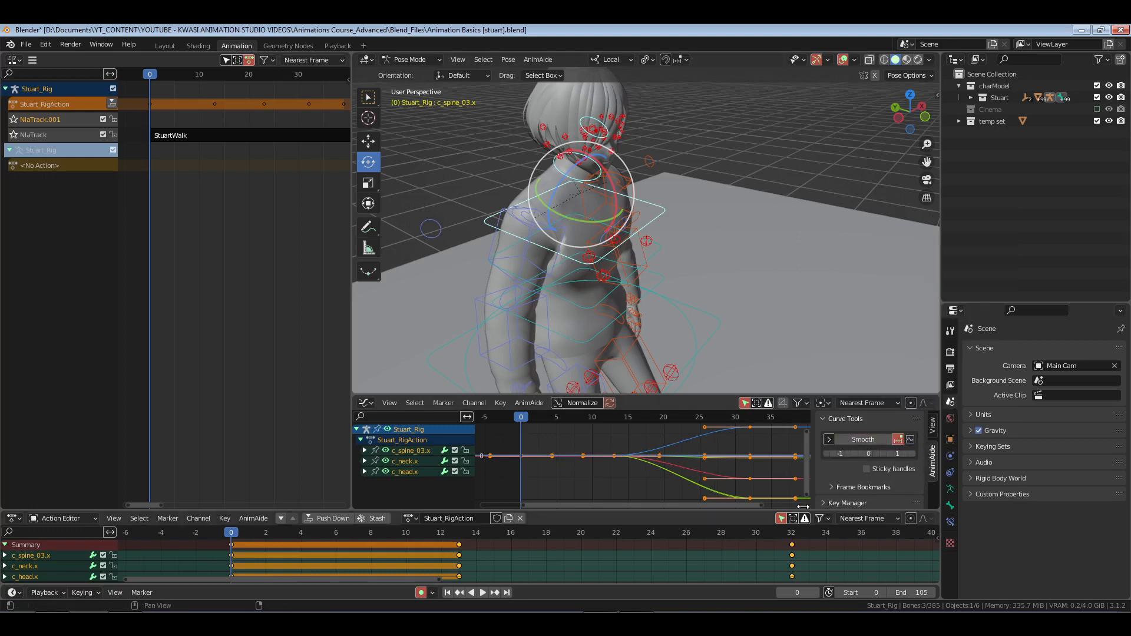
{"action": "scroll", "coordinate": [765, 550], "scroll_direction": "down", "scroll_amount": 8}
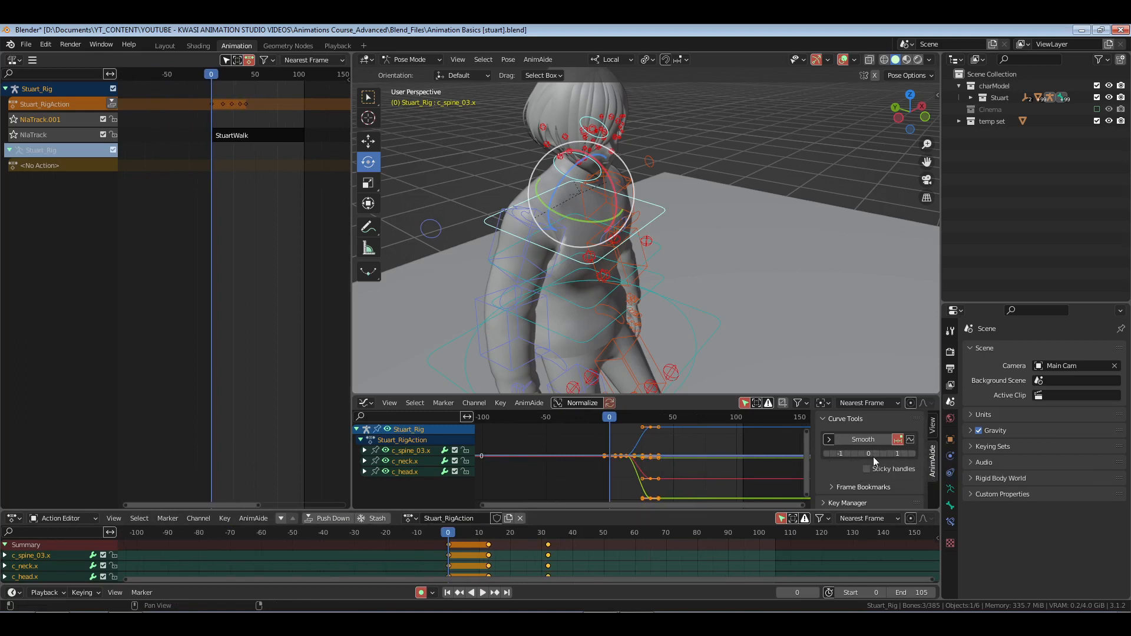
{"action": "left_click", "coordinate": [880, 452]}
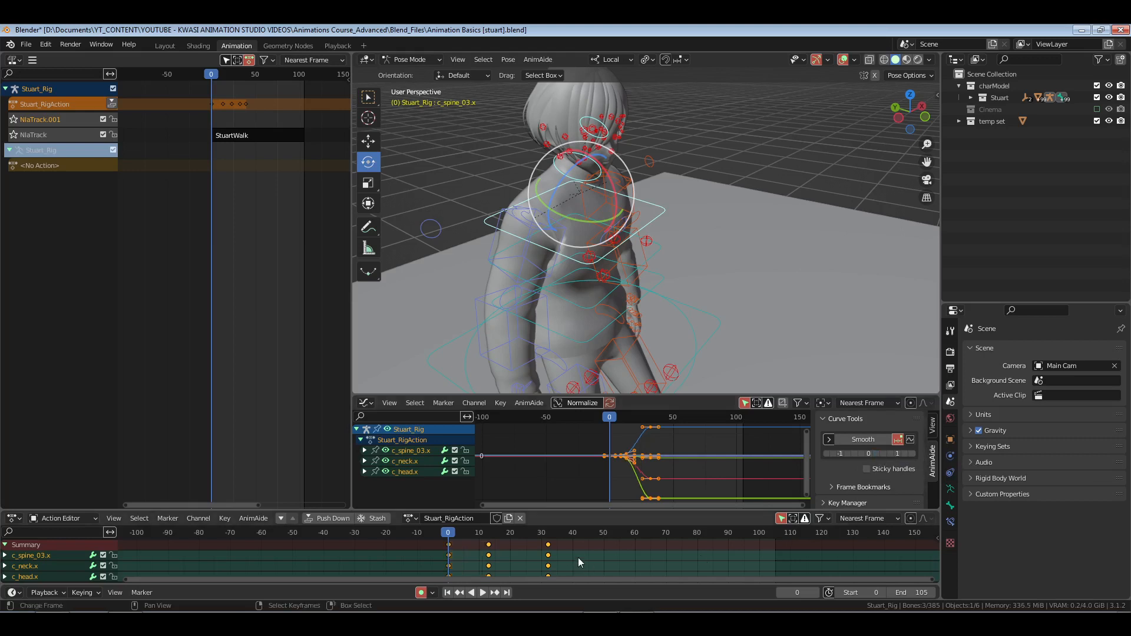
In the Playback workspace, enable the Cinema collection, select Main Cam and look through the camera
{"action": "left_click", "coordinate": [337, 47]}
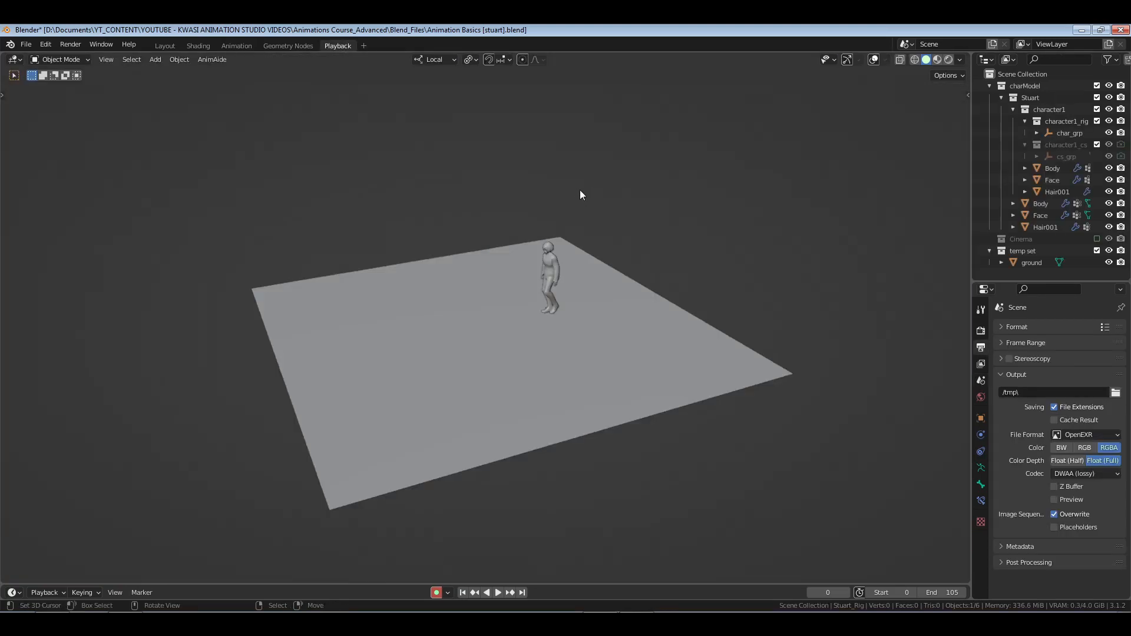
{"action": "middle_click_drag", "start_coordinate": [627, 281], "coordinate": [805, 251]}
{"action": "left_click", "coordinate": [988, 86]}
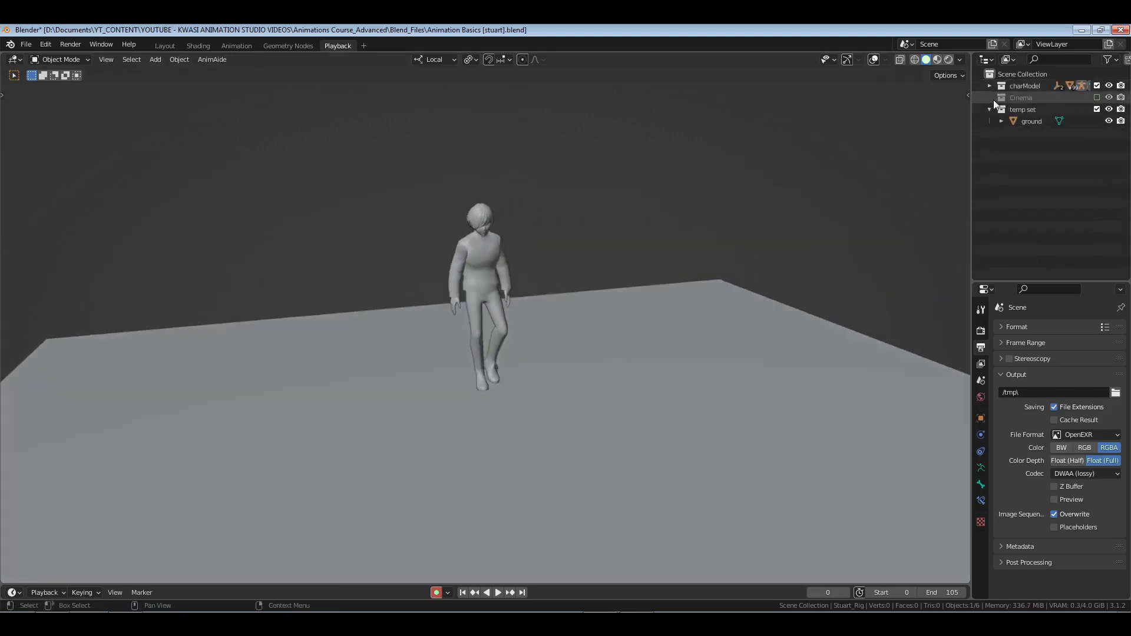
{"action": "left_click", "coordinate": [1097, 98]}
{"action": "left_click", "coordinate": [1035, 110]}
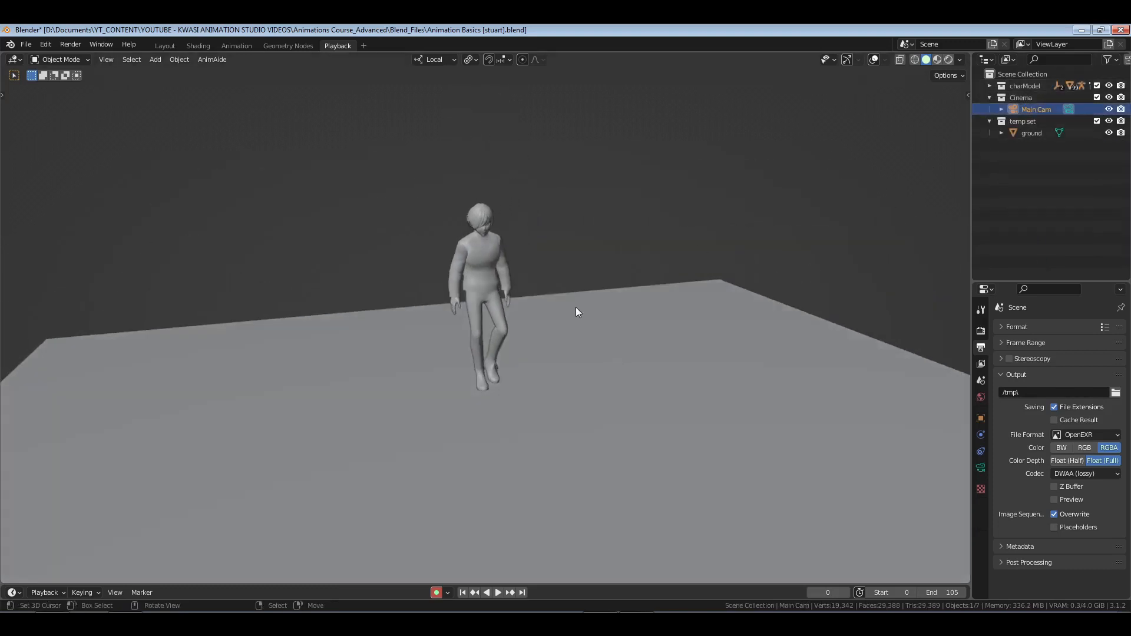
{"action": "middle_click_drag", "start_coordinate": [575, 306], "coordinate": [603, 293]}
{"action": "key", "text": "KP_0"}
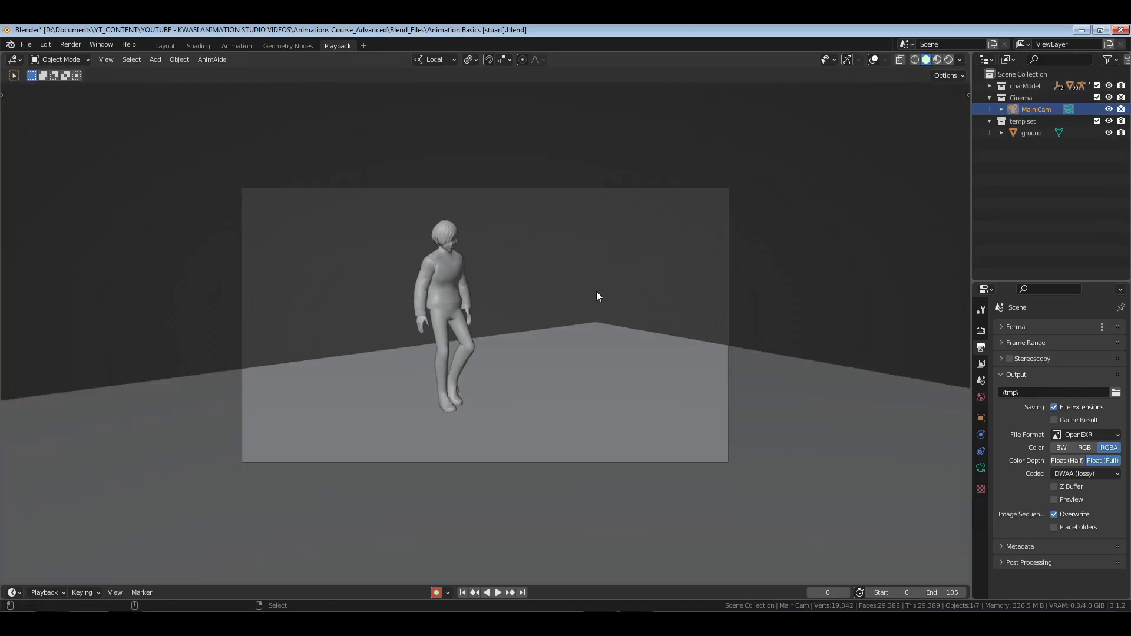
Lock the camera to the view and reframe Main Cam closer to the front of the character
{"action": "scroll", "coordinate": [680, 384], "scroll_direction": "up", "scroll_amount": 2}
{"action": "key", "text": "n"}
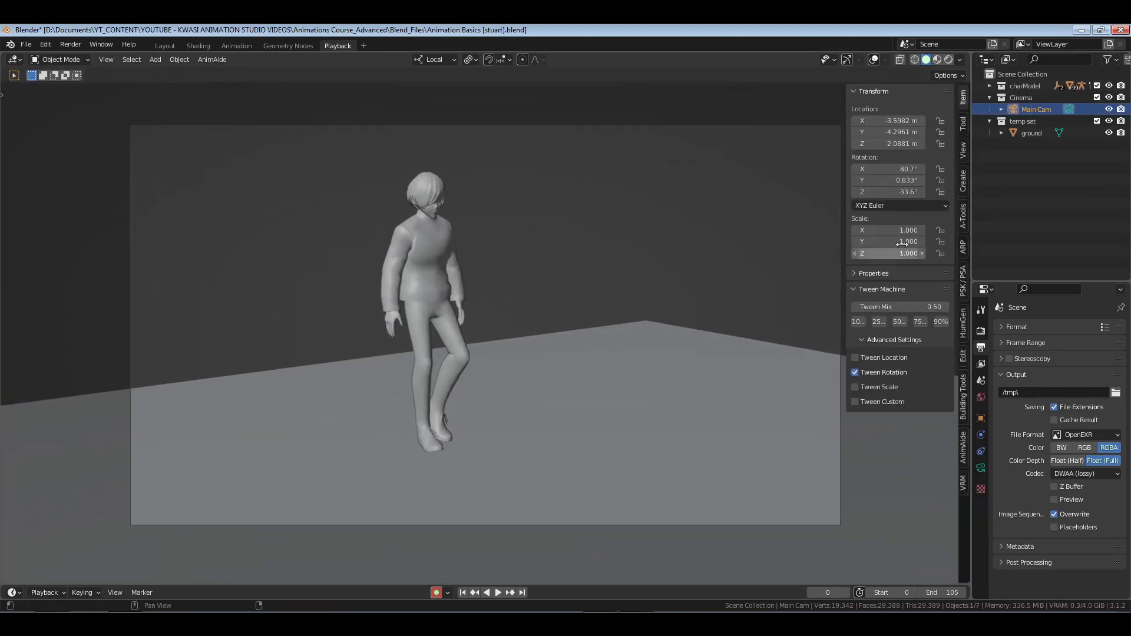
{"action": "left_click", "coordinate": [963, 151]}
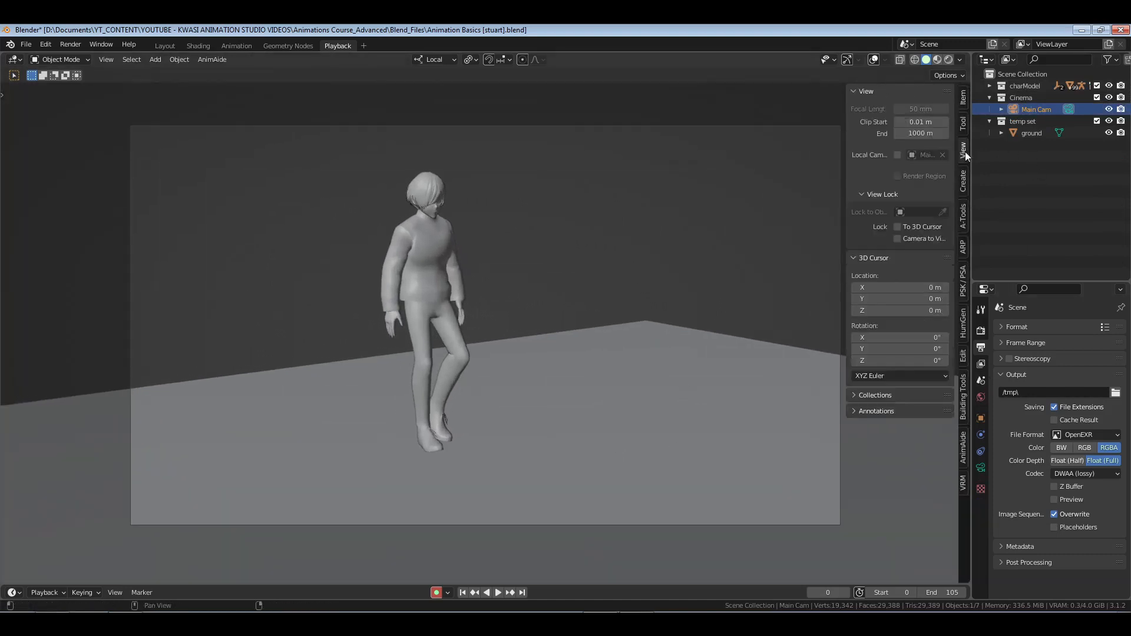
{"action": "left_click", "coordinate": [897, 239]}
{"action": "key", "text": "n"}
{"action": "middle_click_drag", "start_coordinate": [670, 321], "coordinate": [642, 330]}
Compare the Analog Super 35 sensor preset on Main Cam, settle on Arri Alexa LF, then adjust the framing and save the file
{"action": "left_click", "coordinate": [982, 468]}
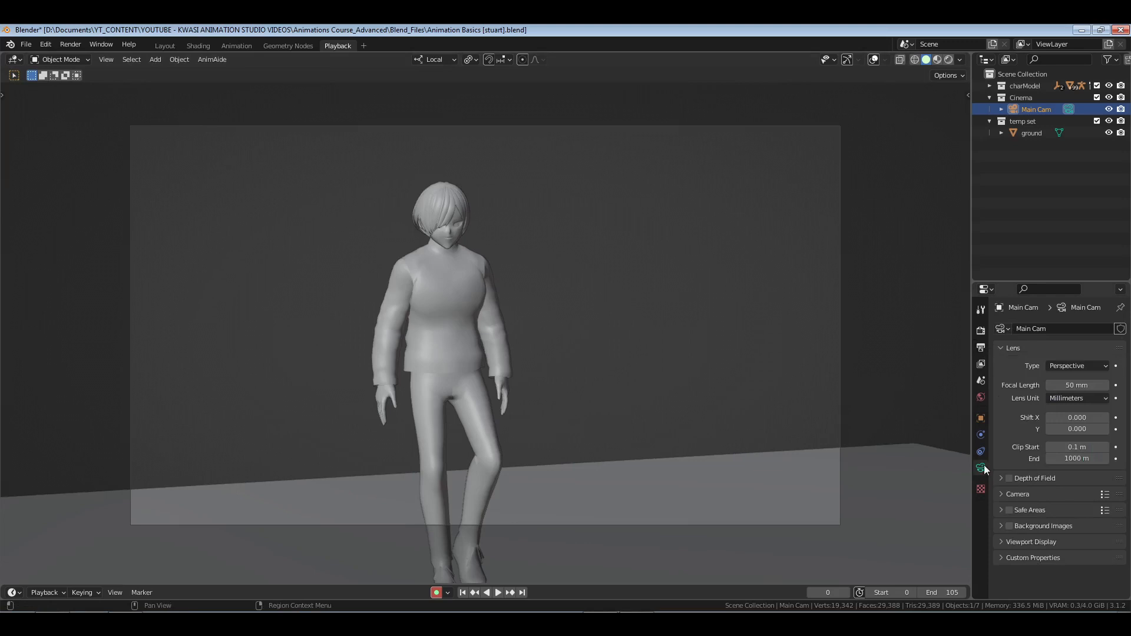
{"action": "left_click", "coordinate": [1105, 495]}
{"action": "left_click", "coordinate": [1090, 300]}
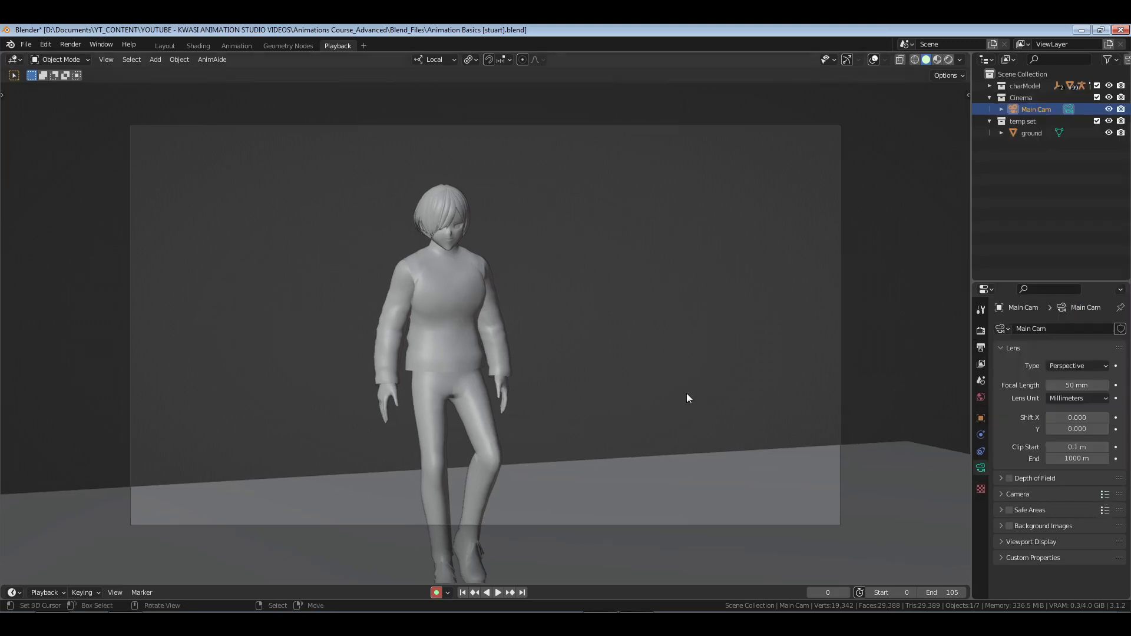
{"action": "left_click", "coordinate": [1105, 494]}
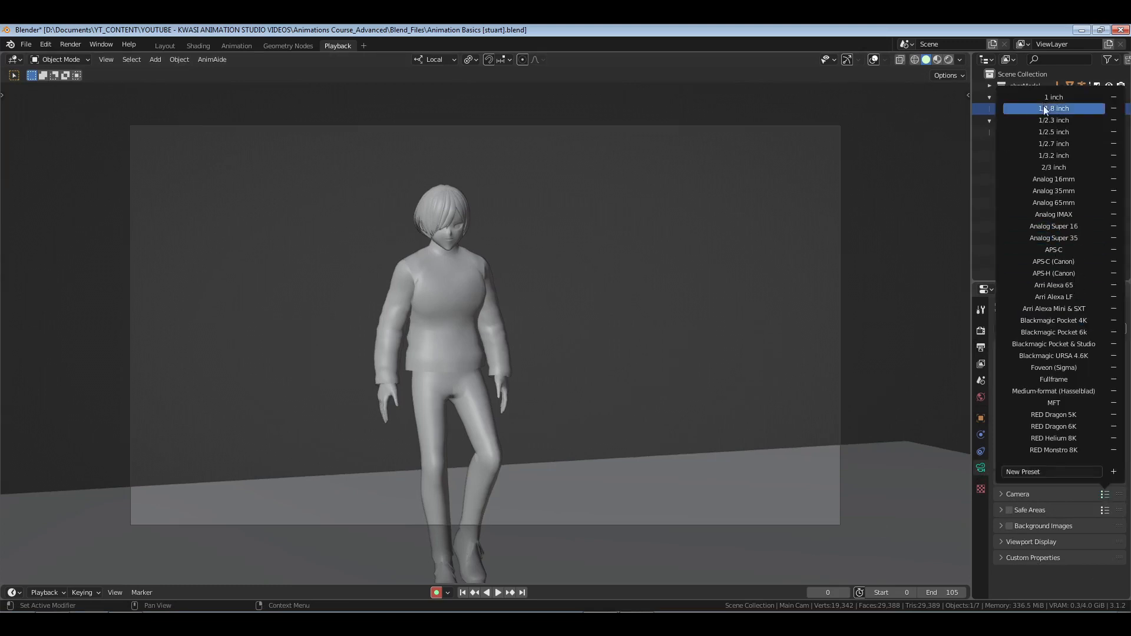
{"action": "left_click", "coordinate": [1050, 237]}
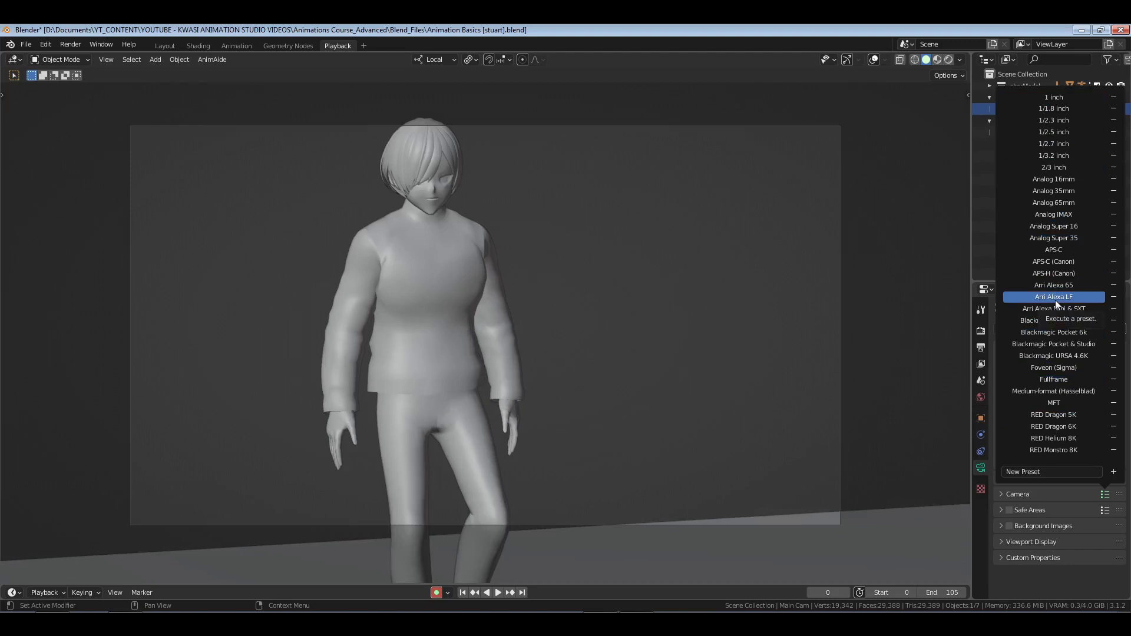
{"action": "left_click", "coordinate": [1055, 297]}
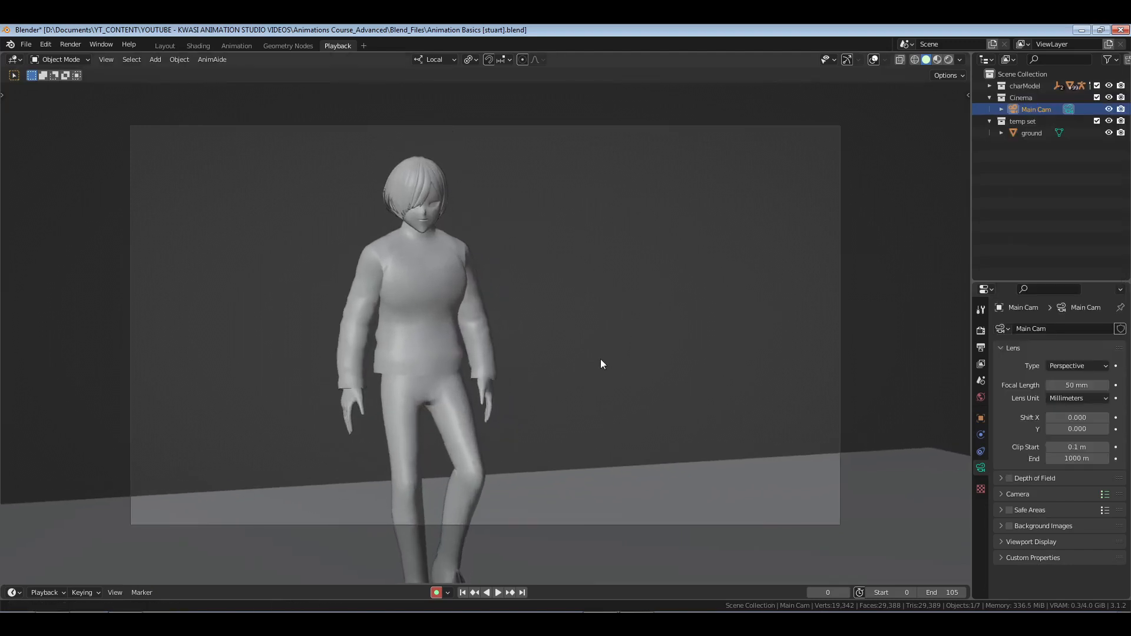
{"action": "middle_click_drag", "start_coordinate": [602, 360], "coordinate": [662, 384], "text": "shift"}
{"action": "key", "text": "ctrl+s"}
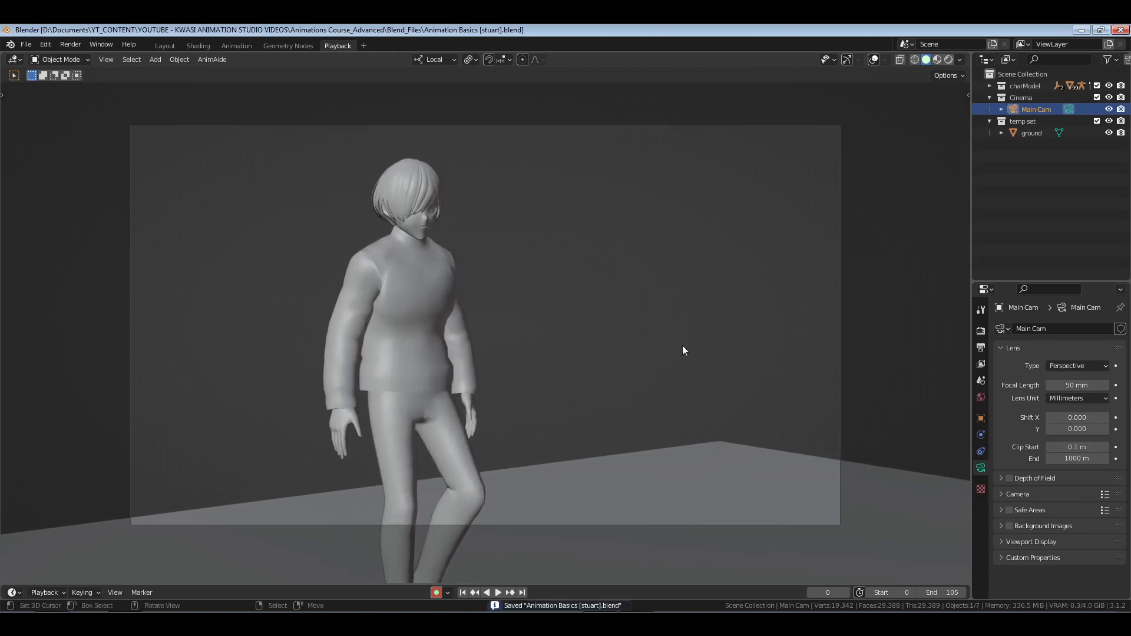
Play the animation twice through Main Cam to review the arm raise, and return to frame 0
{"action": "key", "text": "space"}
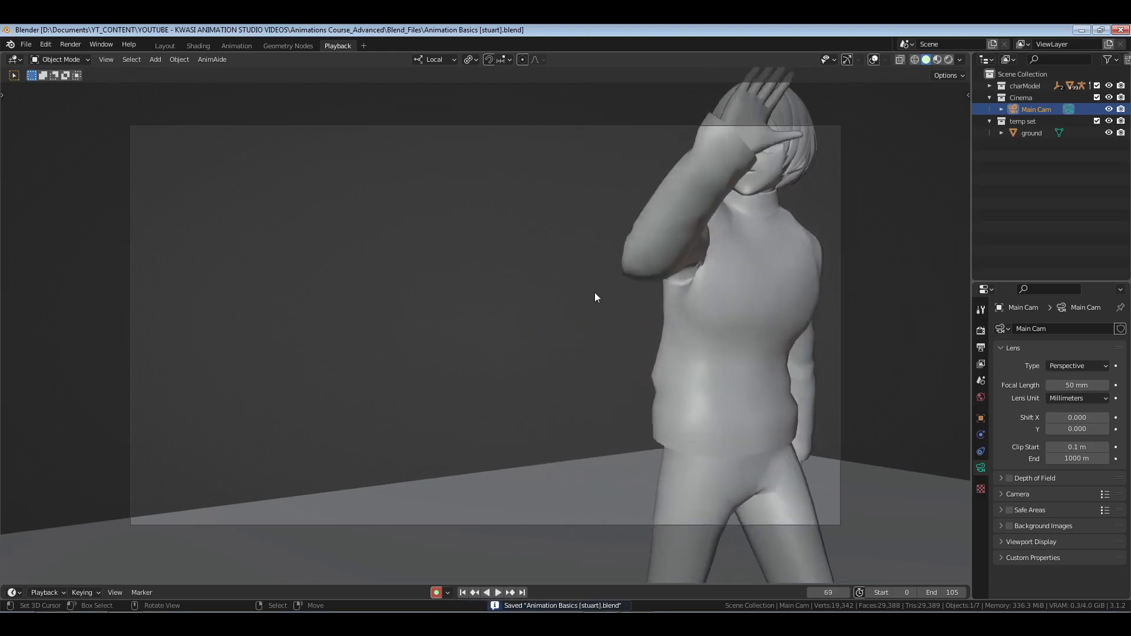
{"action": "key", "text": "space"}
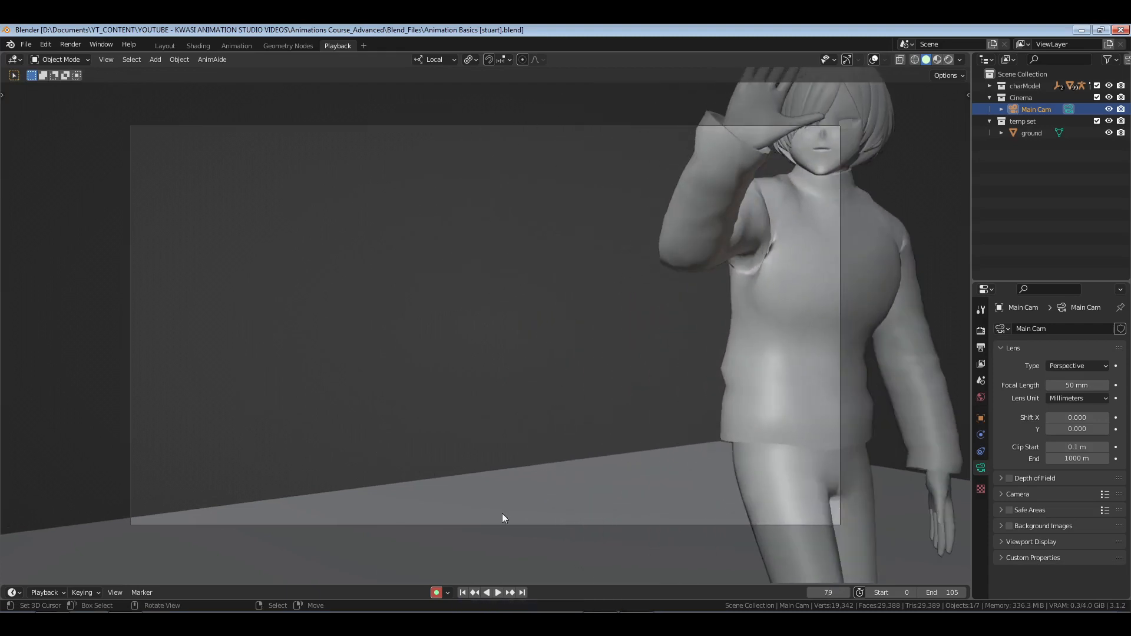
{"action": "left_click", "coordinate": [464, 593]}
{"action": "key", "text": "space"}
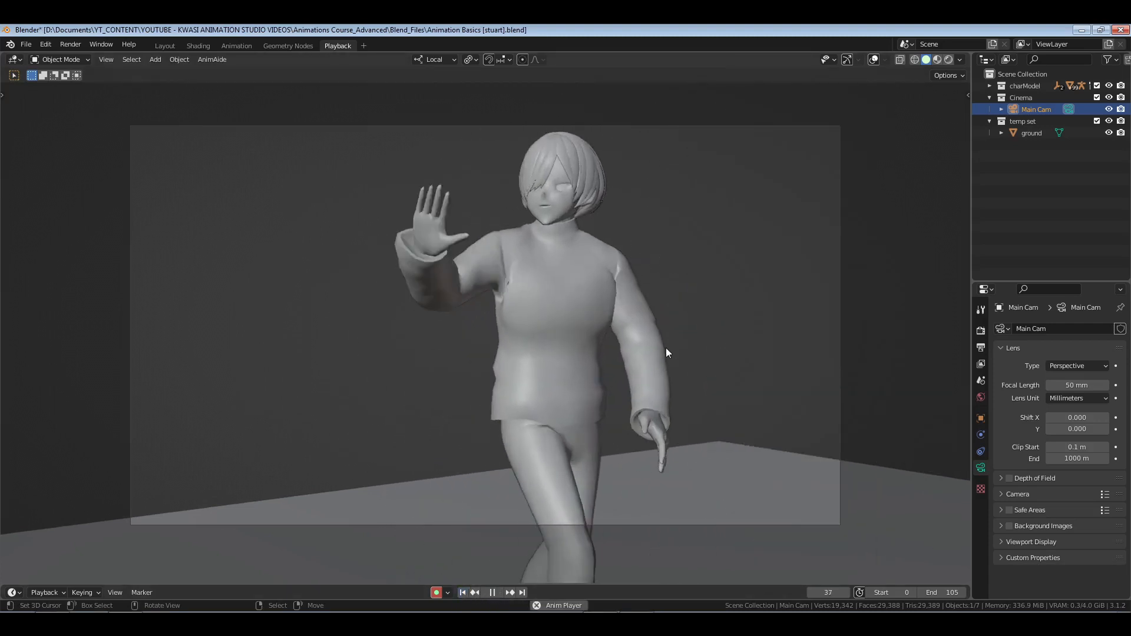
{"action": "key", "text": "space"}
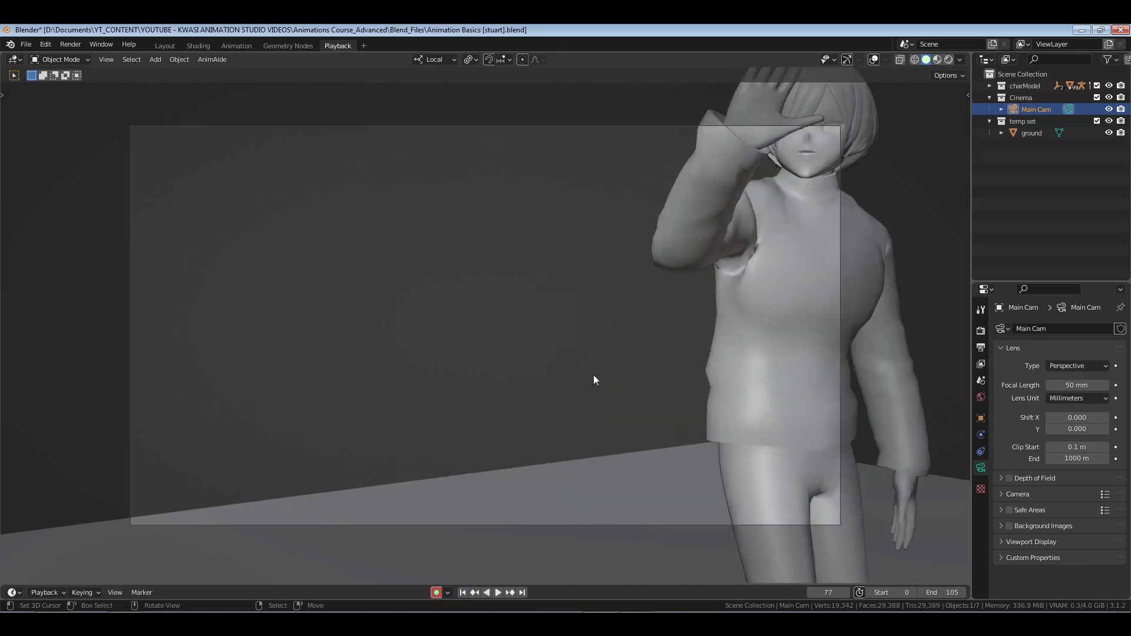
{"action": "left_click", "coordinate": [463, 593]}
Return to the Animation workspace, select the character's rig and enter Pose Mode
{"action": "left_click", "coordinate": [236, 45]}
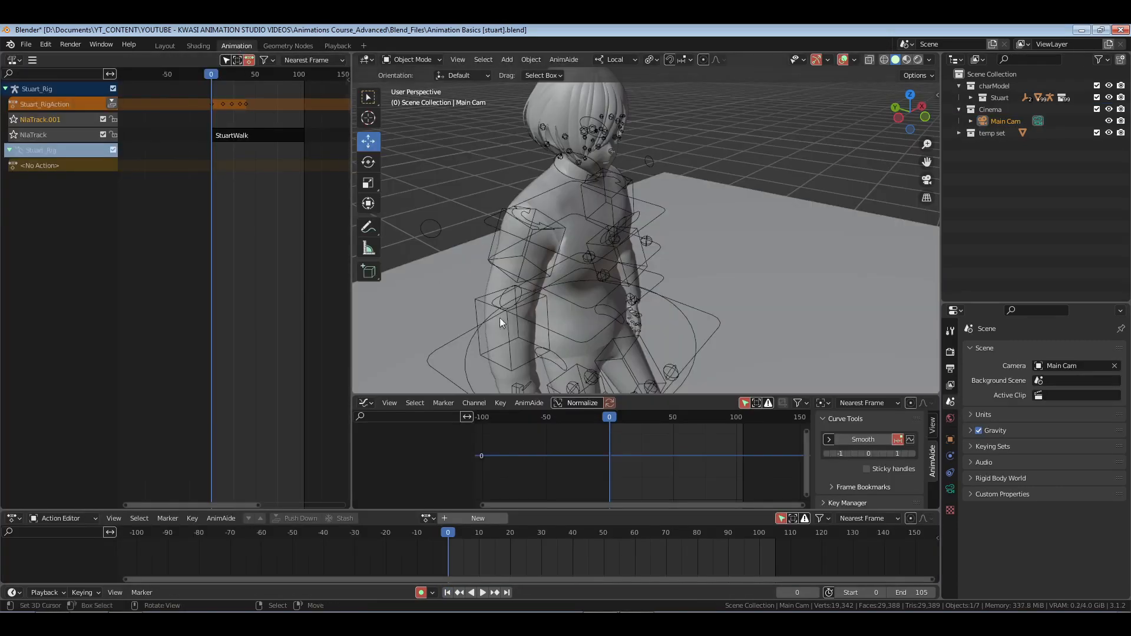
{"action": "left_click", "coordinate": [539, 223]}
{"action": "key", "text": "ctrl+Tab"}
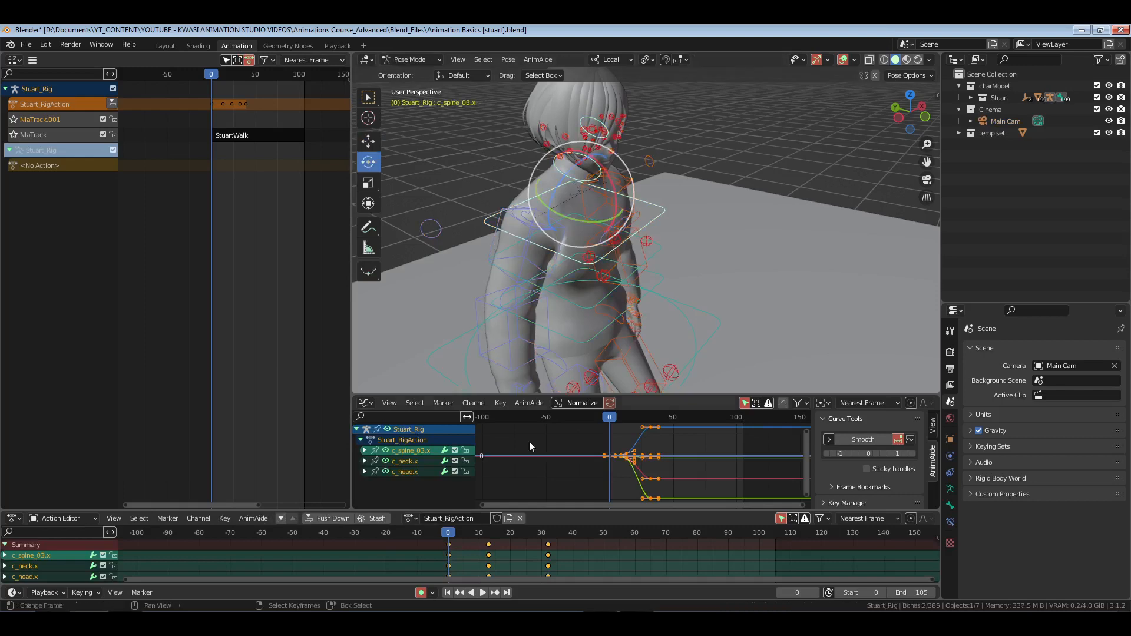
Play briefly, scrub to frame 32 and look at the raised pose through the camera
{"action": "key", "text": "space"}
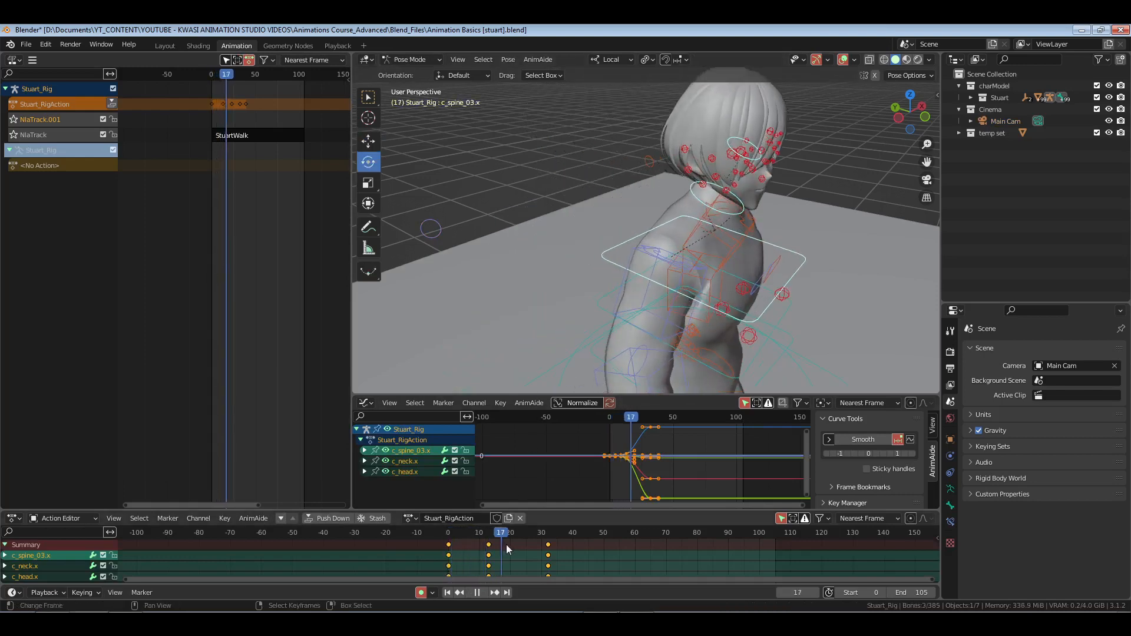
{"action": "left_click_drag", "start_coordinate": [544, 548], "coordinate": [549, 547]}
{"action": "scroll", "coordinate": [742, 320], "scroll_direction": "down", "scroll_amount": 3}
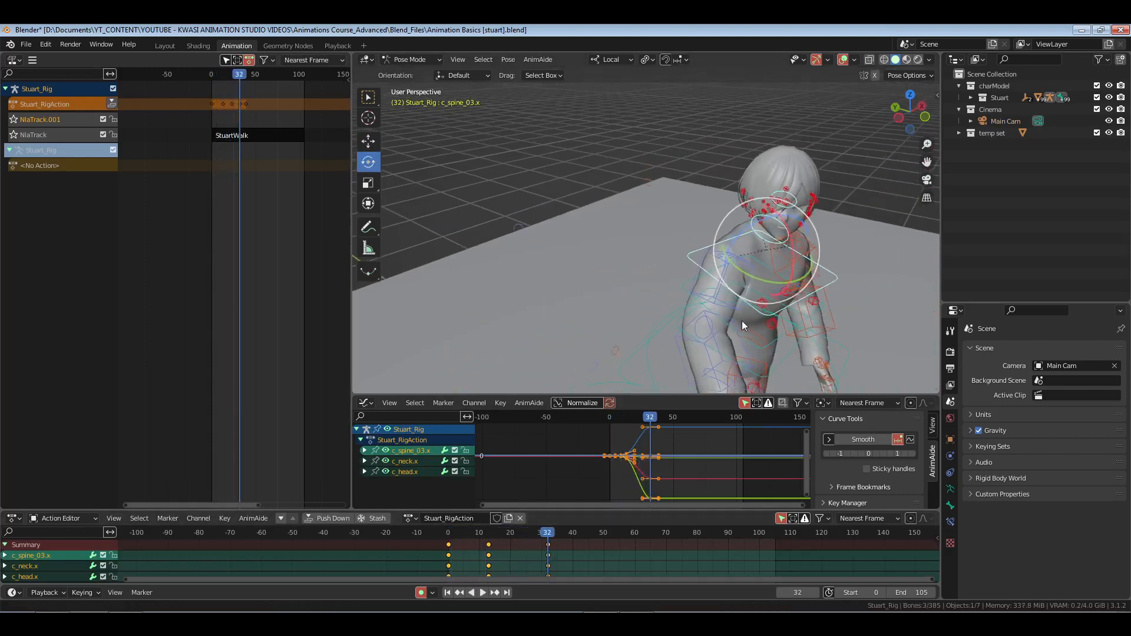
{"action": "middle_click_drag", "start_coordinate": [740, 299], "coordinate": [677, 266], "text": "shift"}
{"action": "key", "text": "KP_0"}
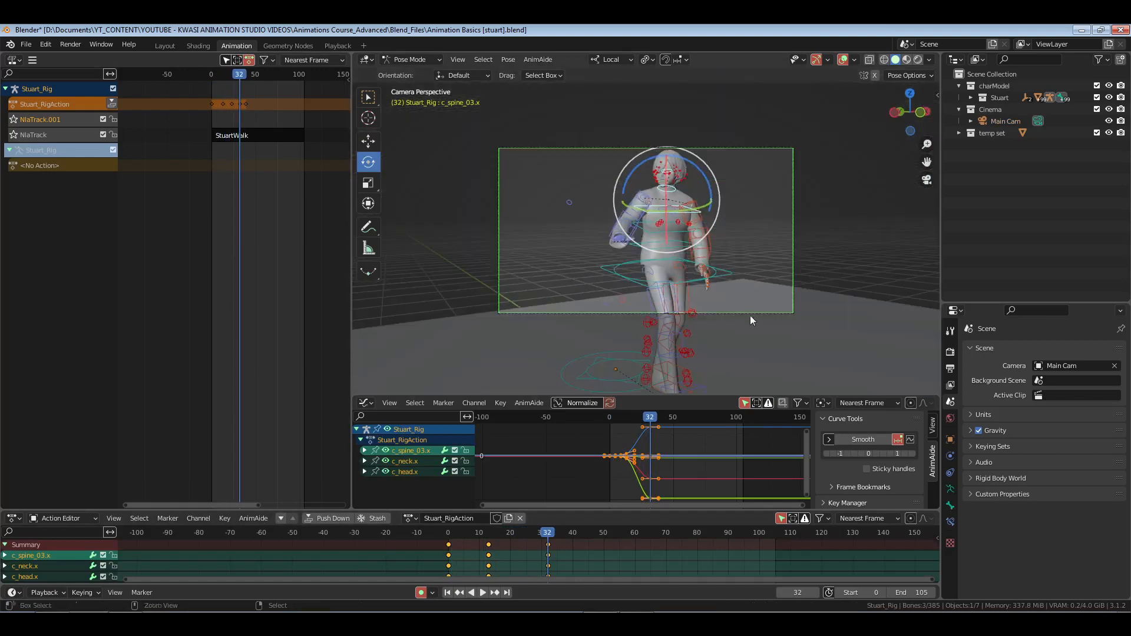
Play through to frame 47 and keyframe the right shoulder, upper arm, forearm and hand controls there
{"action": "middle_click_drag", "start_coordinate": [751, 316], "coordinate": [754, 266], "text": "ctrl"}
{"action": "key", "text": "space"}
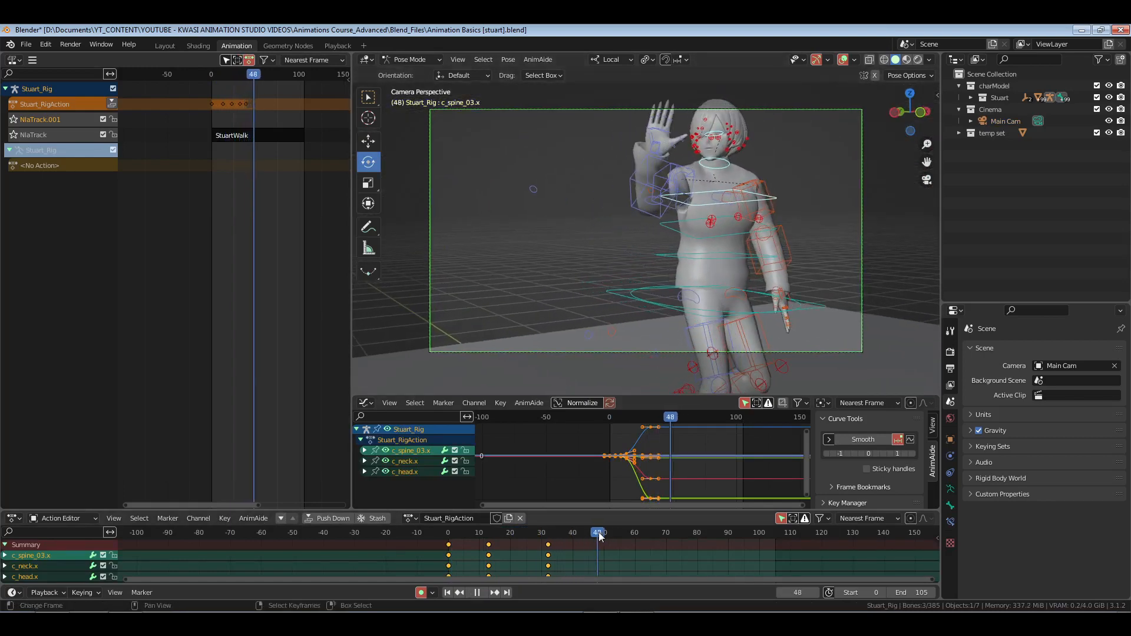
{"action": "key", "text": "space"}
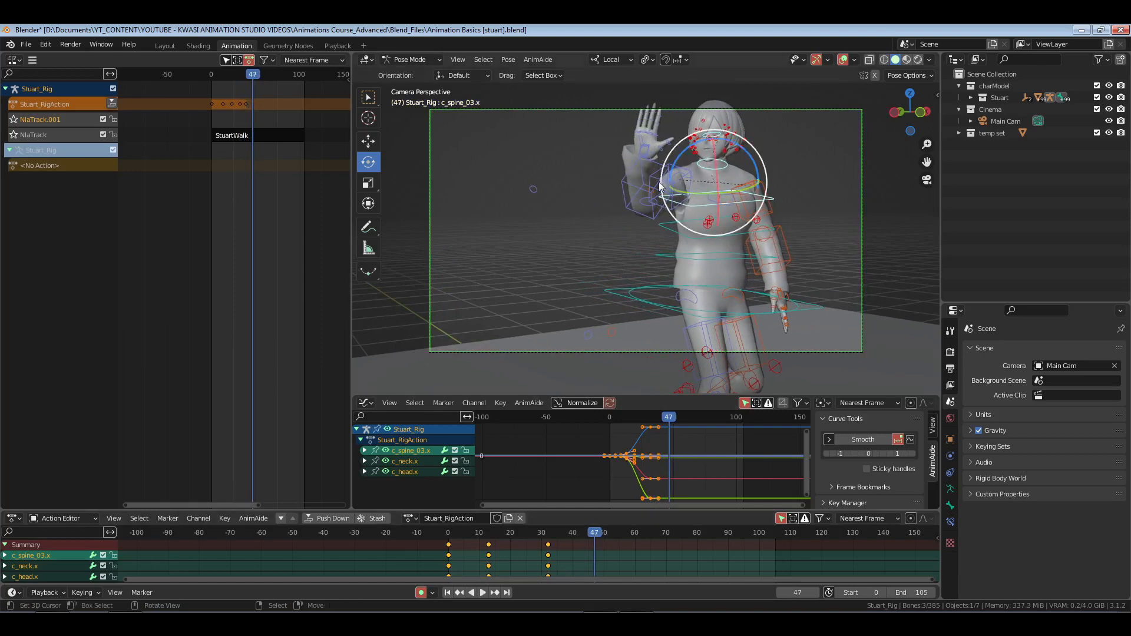
{"action": "right_click", "coordinate": [656, 179]}
{"action": "right_click", "coordinate": [630, 190], "text": "shift"}
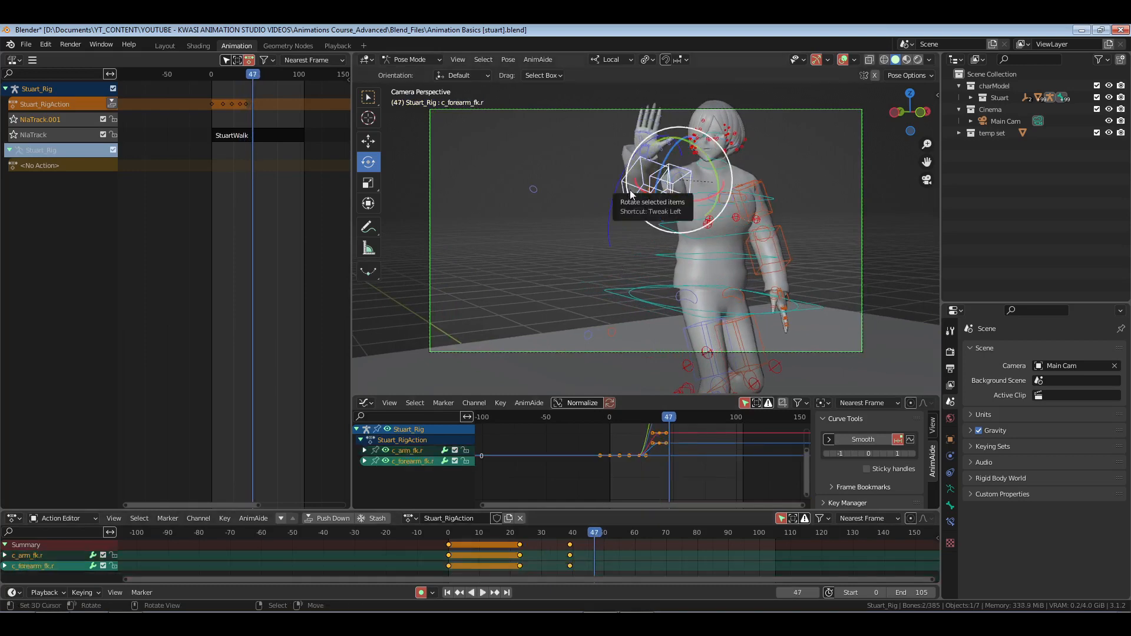
{"action": "key", "text": "KP_0"}
{"action": "key", "text": "KP_Decimal"}
{"action": "middle_click_drag", "start_coordinate": [677, 182], "coordinate": [515, 156]}
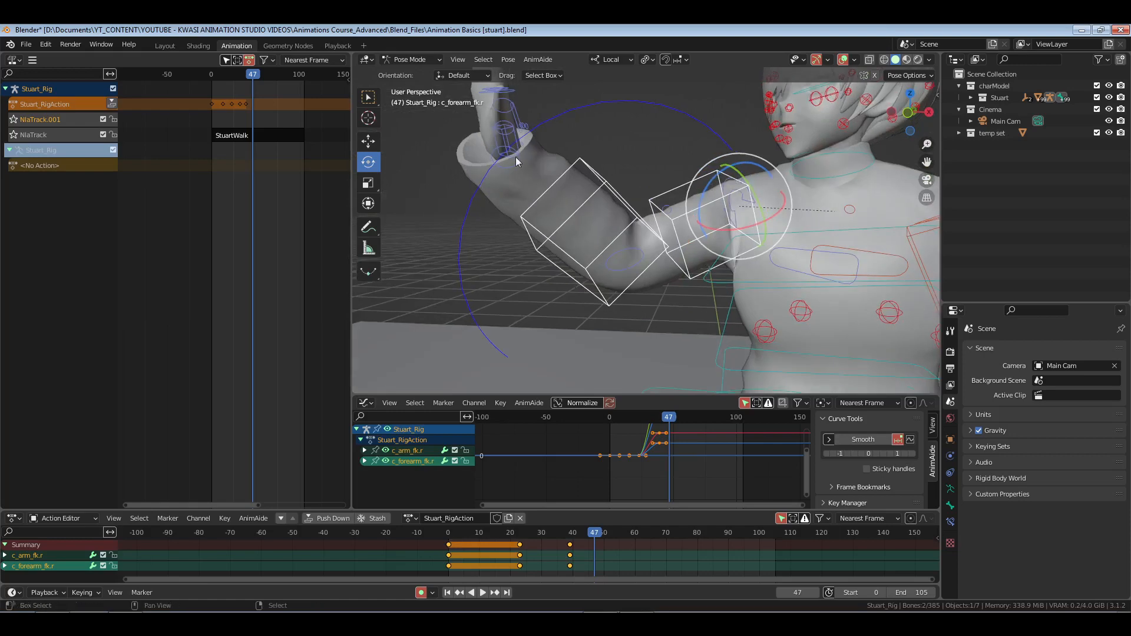
{"action": "right_click", "coordinate": [495, 139], "text": "shift"}
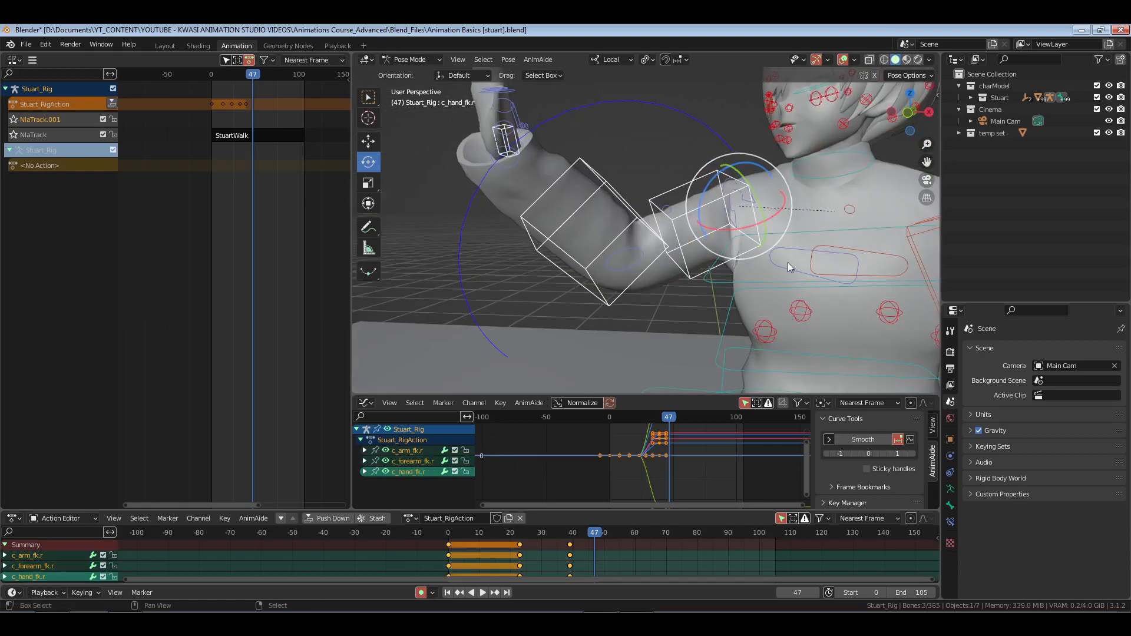
{"action": "right_click", "coordinate": [794, 250], "text": "shift"}
{"action": "middle_click_drag", "start_coordinate": [794, 250], "coordinate": [788, 280]}
{"action": "key", "text": "i"}
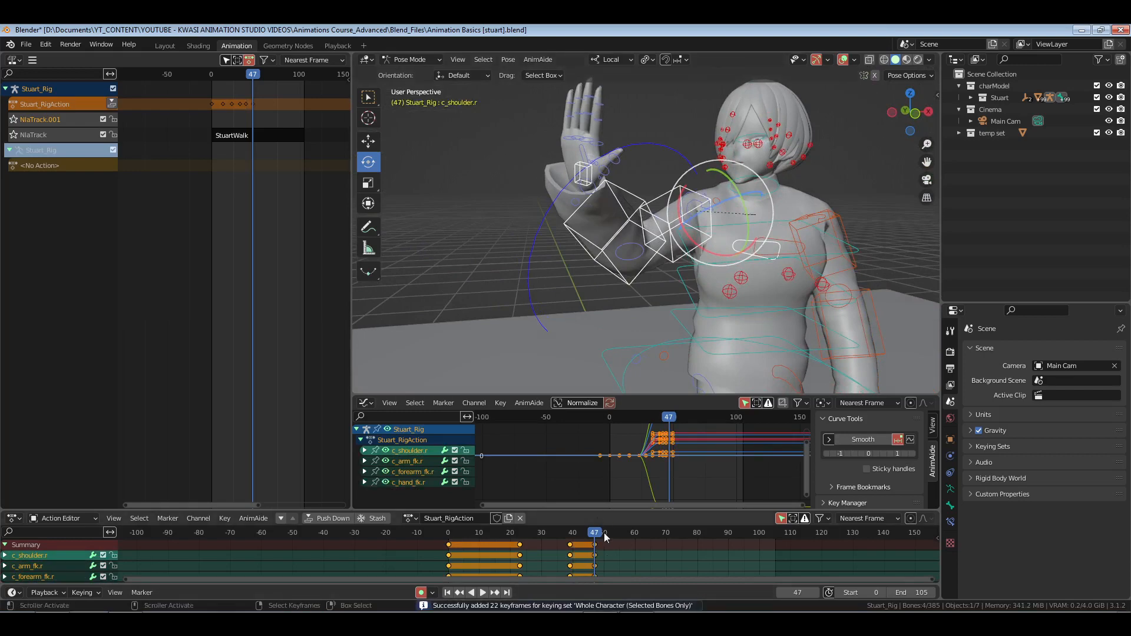
At frame 57, rotate the right upper arm control freely in the left side view to adjust the raised arm
{"action": "left_click_drag", "start_coordinate": [604, 533], "coordinate": [625, 534]}
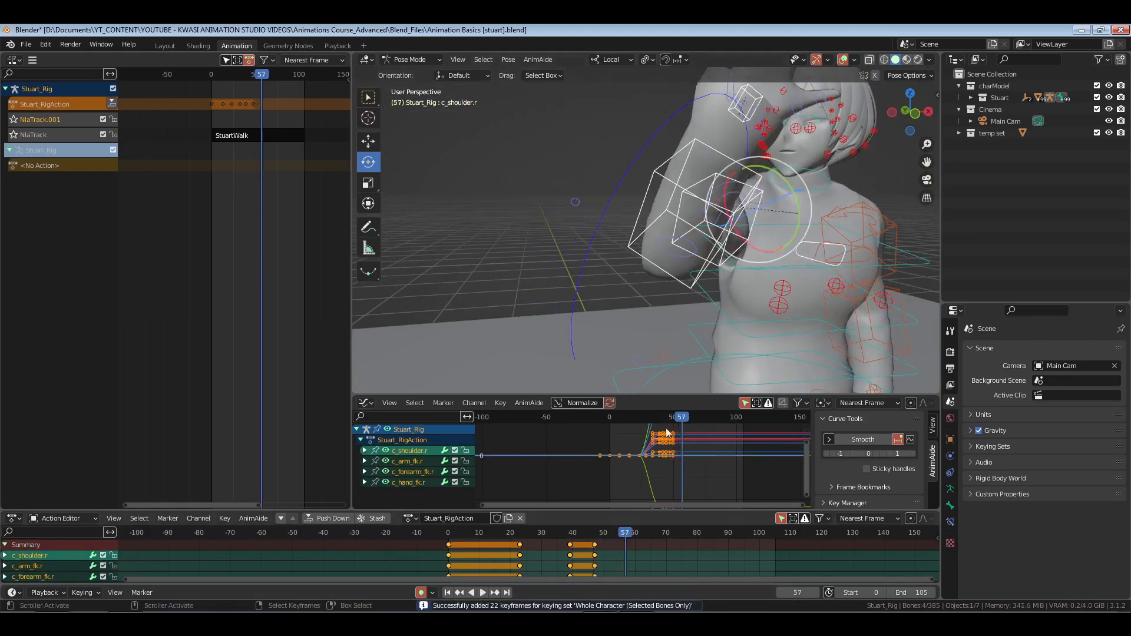
{"action": "left_click", "coordinate": [676, 248]}
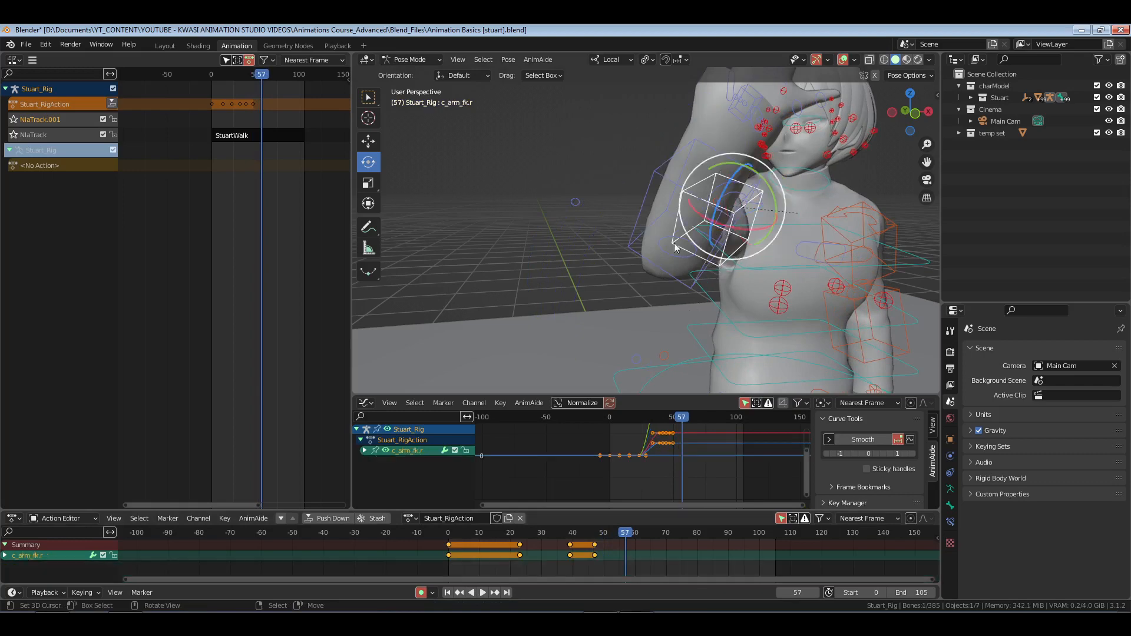
{"action": "key", "text": "ctrl+KP_3"}
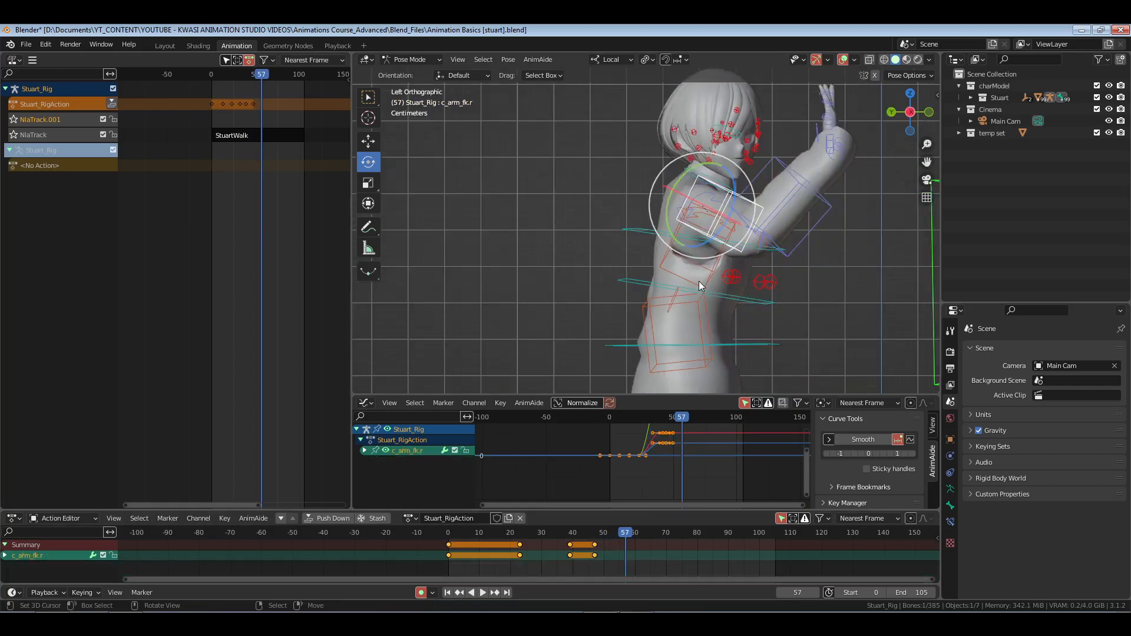
{"action": "key", "text": "r"}
{"action": "key", "text": "r"}
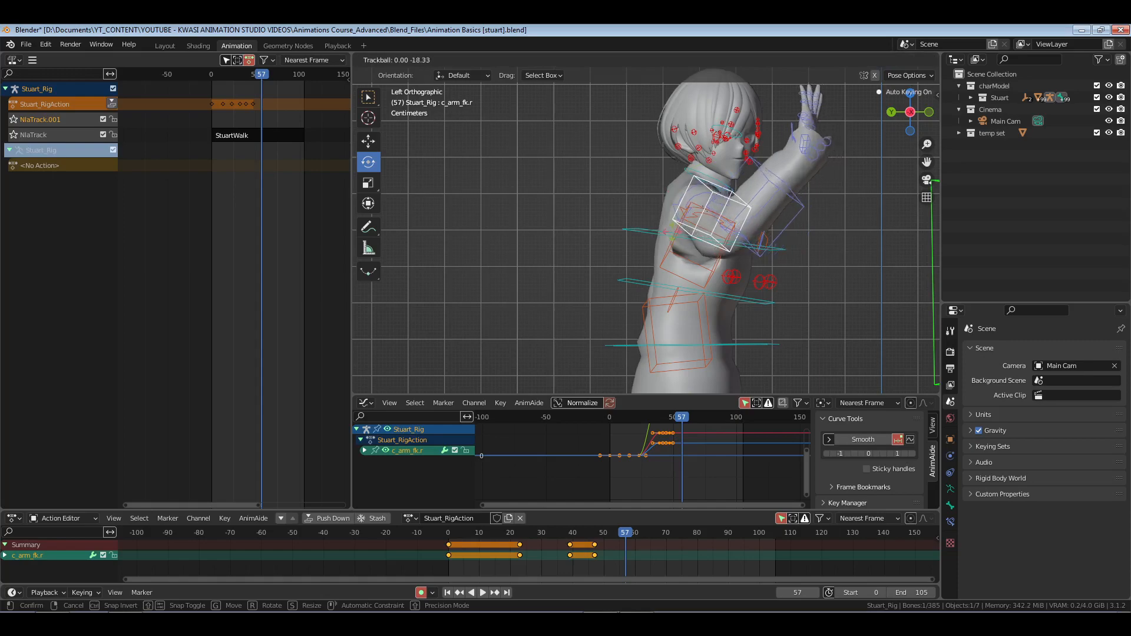
{"action": "left_click", "coordinate": [800, 139]}
{"action": "left_click", "coordinate": [798, 138]}
Hide Main Cam and rotate the right hand control at frame 57 into a new wrist pose
{"action": "middle_click_drag", "start_coordinate": [783, 182], "coordinate": [707, 212]}
{"action": "left_click", "coordinate": [1109, 121]}
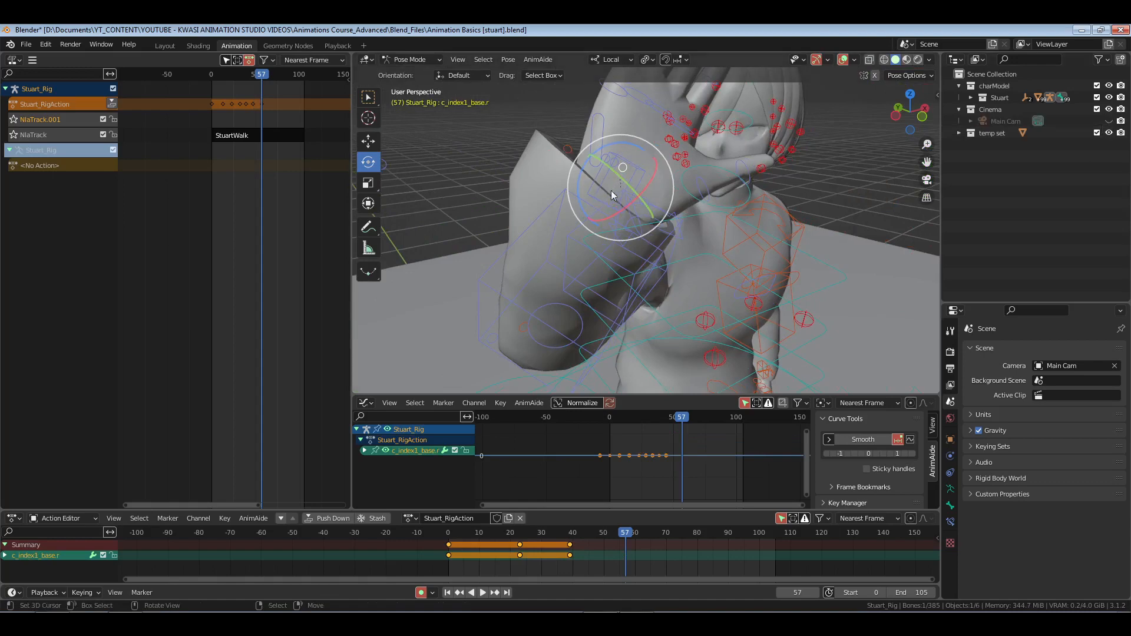
{"action": "left_click", "coordinate": [597, 192]}
{"action": "left_click_drag", "start_coordinate": [606, 165], "coordinate": [592, 165]}
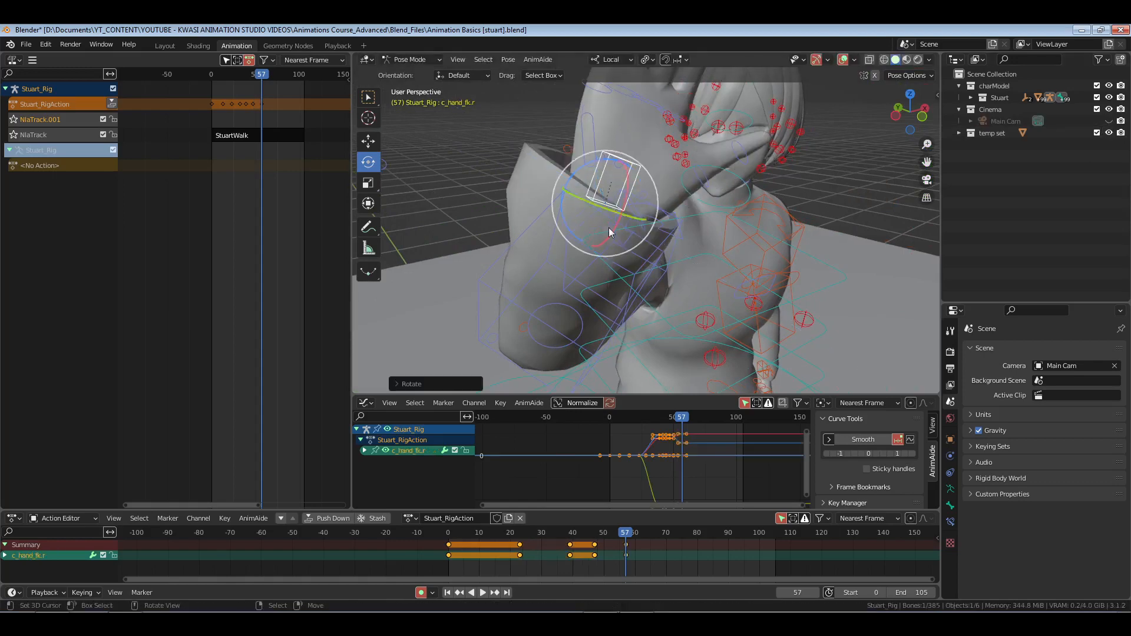
{"action": "left_click_drag", "start_coordinate": [592, 230], "coordinate": [617, 168]}
{"action": "middle_click_drag", "start_coordinate": [695, 254], "coordinate": [624, 265]}
{"action": "middle_click_drag", "start_coordinate": [518, 247], "coordinate": [600, 241], "text": "shift"}
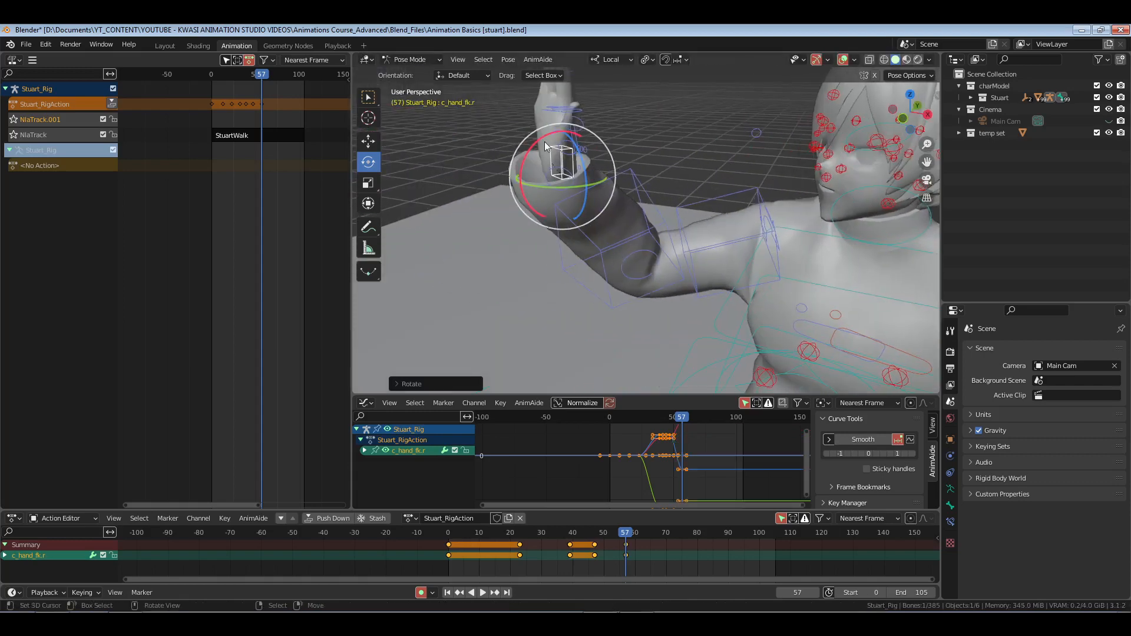
{"action": "left_click_drag", "start_coordinate": [543, 141], "coordinate": [547, 149]}
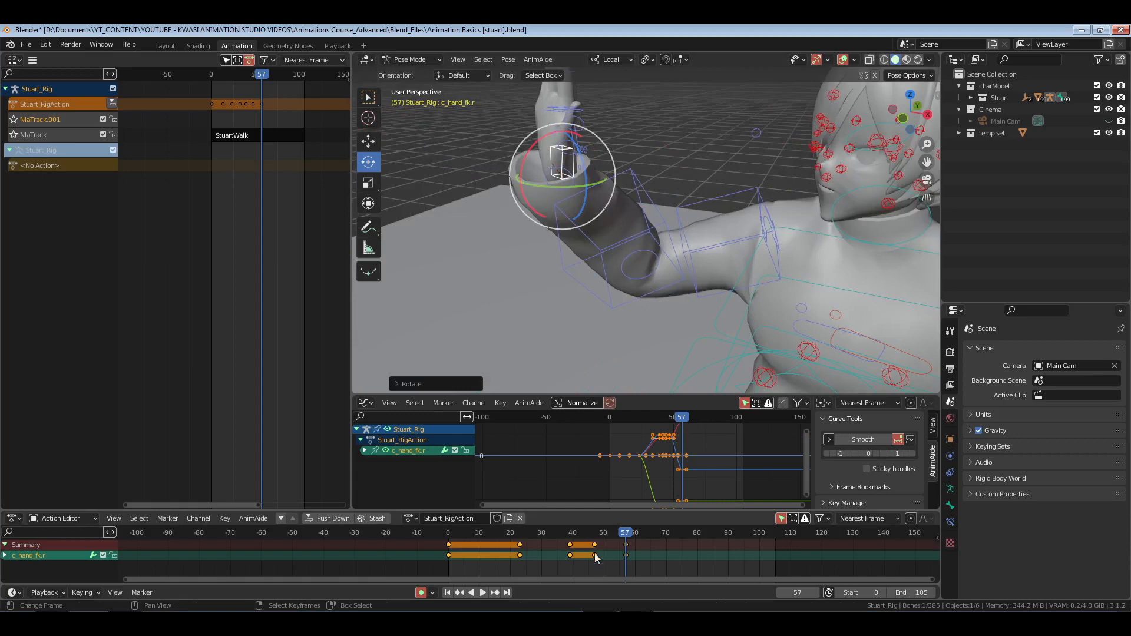
Scrub back to frame 14, save the file and look through Main Cam
{"action": "left_click", "coordinate": [492, 553]}
{"action": "key", "text": "ctrl+s"}
{"action": "key", "text": "KP_0"}
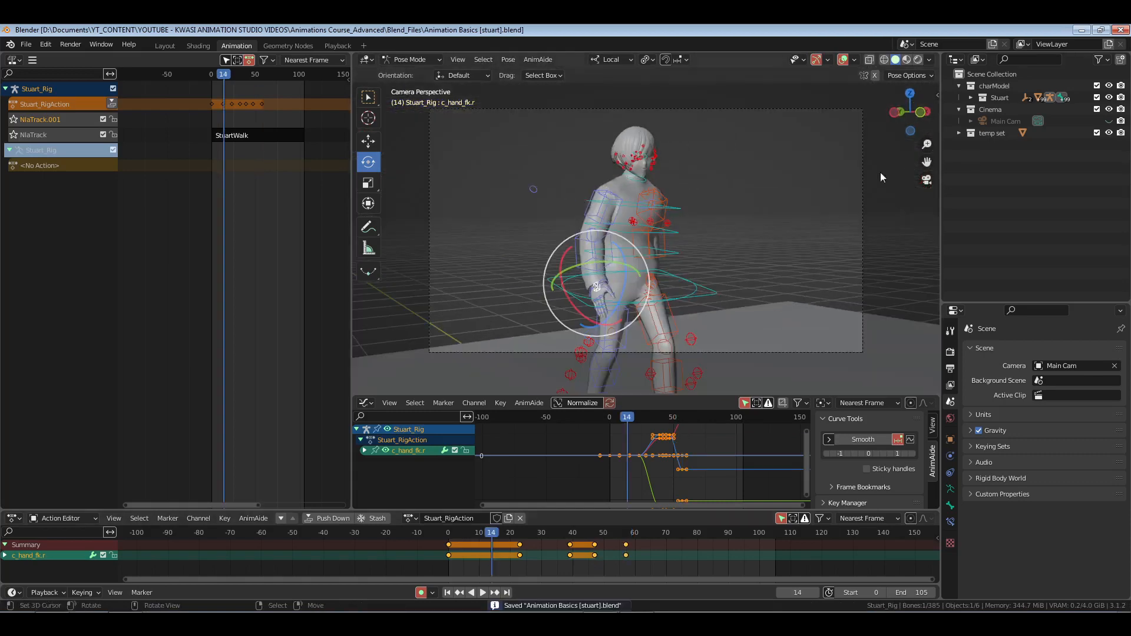
In Object Mode, show and select Main Cam, go to frame 1 and add a Damped Track constraint to the camera
{"action": "key", "text": "ctrl+Tab"}
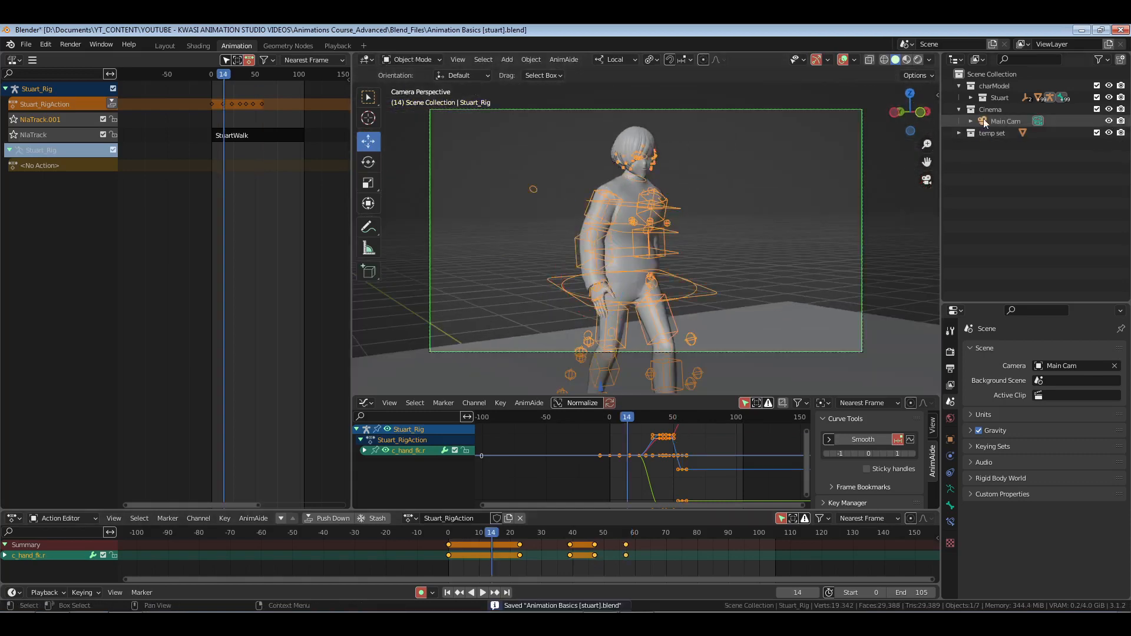
{"action": "left_click", "coordinate": [986, 122]}
{"action": "left_click", "coordinate": [951, 473]}
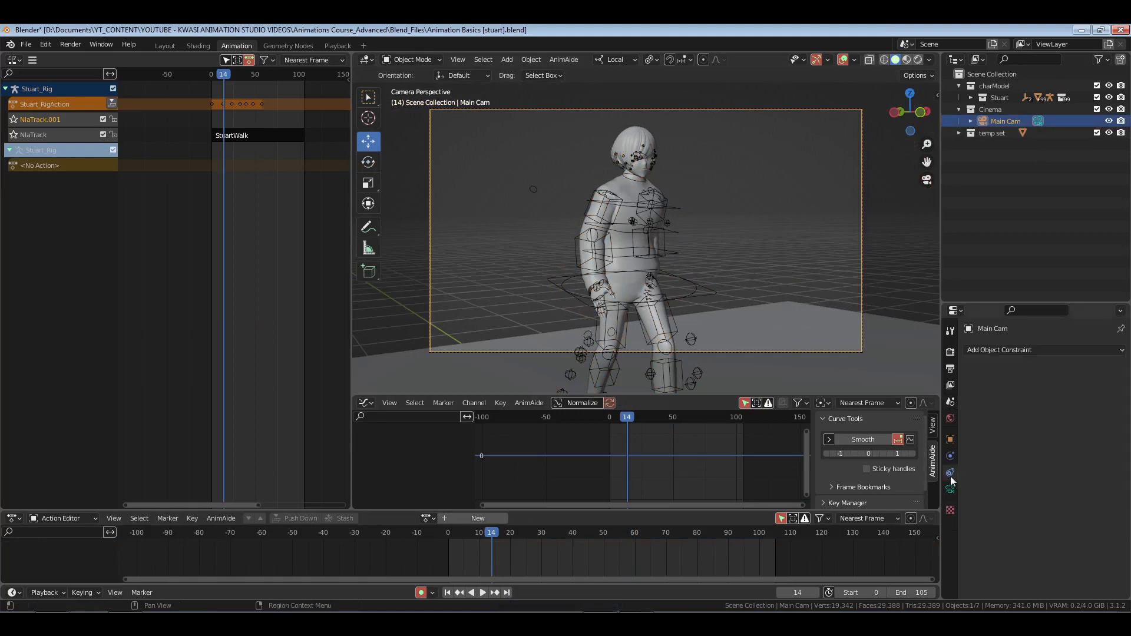
{"action": "left_click", "coordinate": [451, 563]}
{"action": "left_click", "coordinate": [1073, 351]}
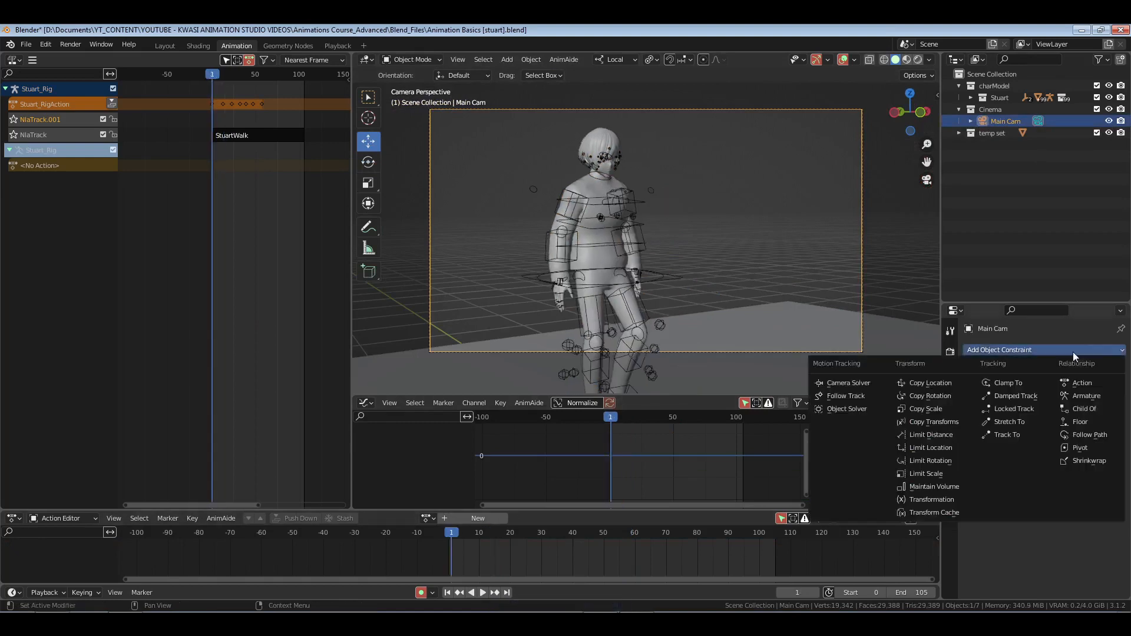
{"action": "left_click", "coordinate": [1026, 402]}
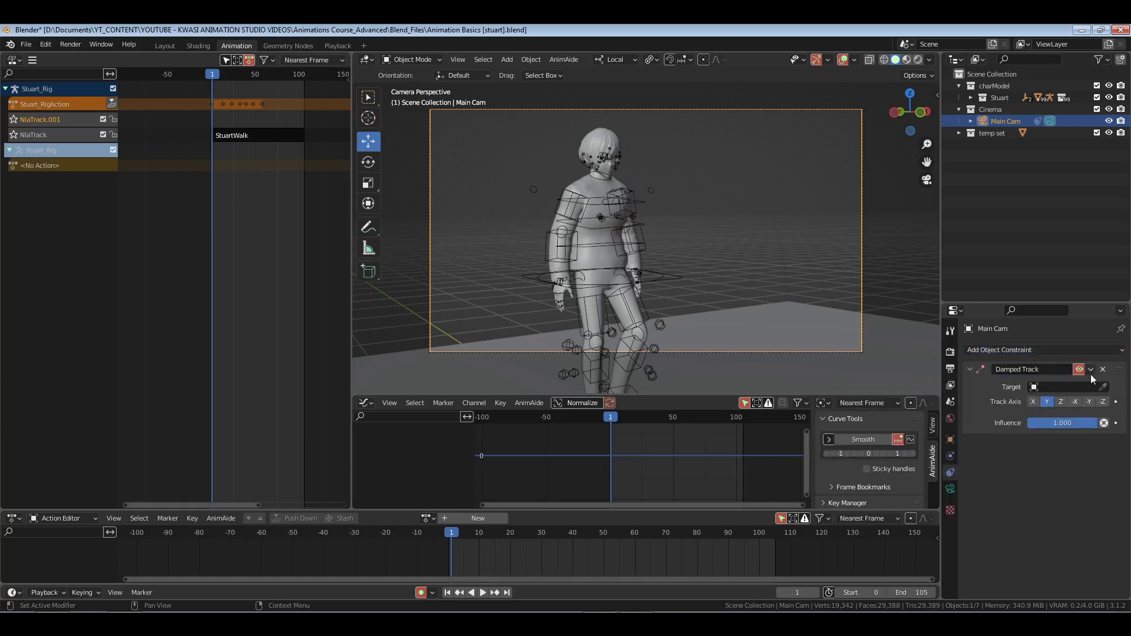
Set the Damped Track constraint's track axis to -Z and its influence to 0.3
{"action": "left_click", "coordinate": [1103, 402]}
{"action": "left_click", "coordinate": [1074, 424]}
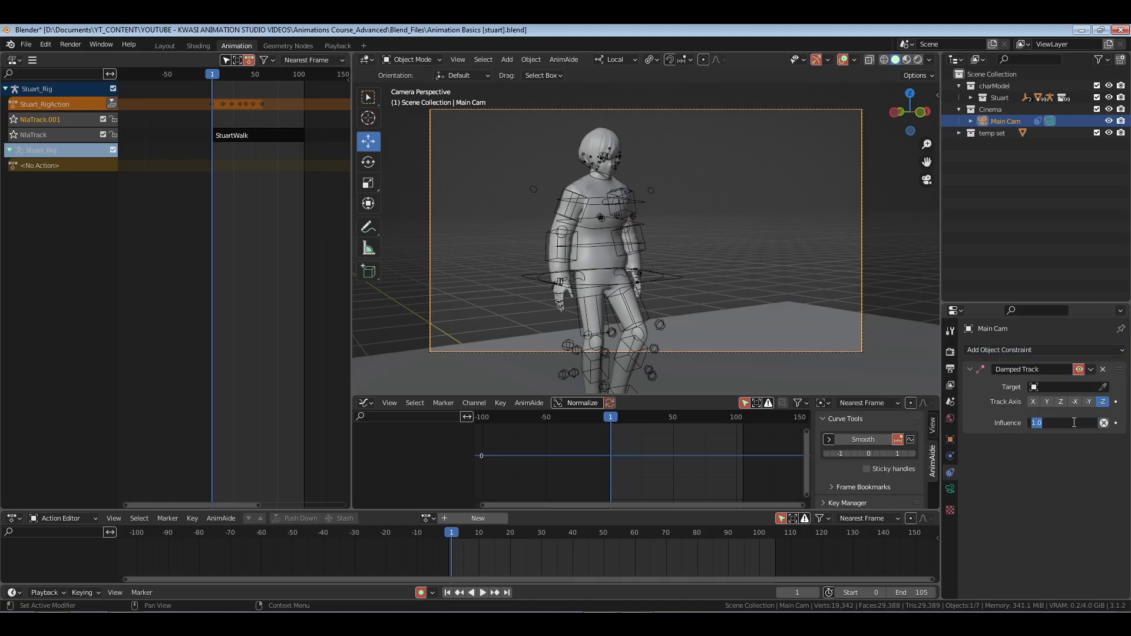
{"action": "type", "text": ".3"}
{"action": "key", "text": "Return"}
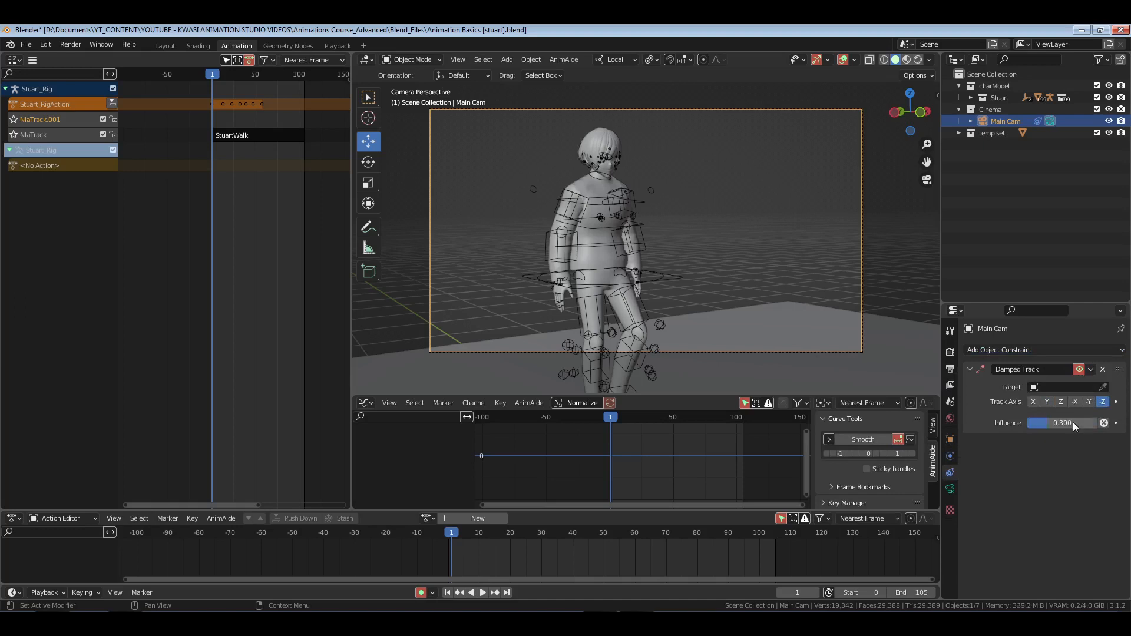
Target the Damped Track constraint at Stuart_Rig and its head.x bone
{"action": "left_click", "coordinate": [1078, 387]}
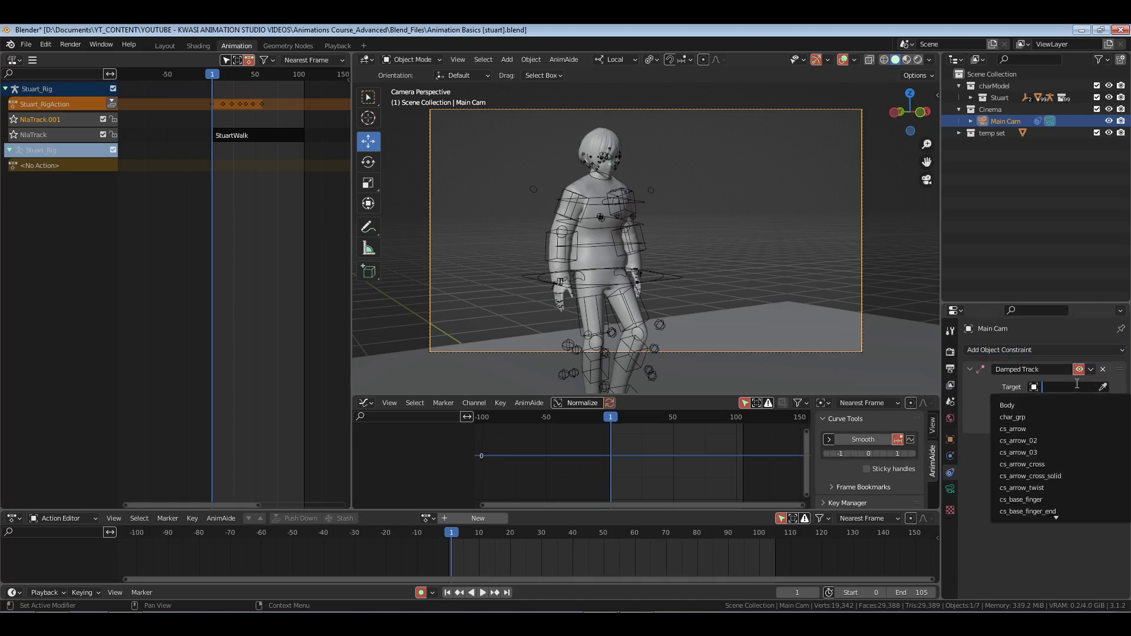
{"action": "type", "text": "rig"}
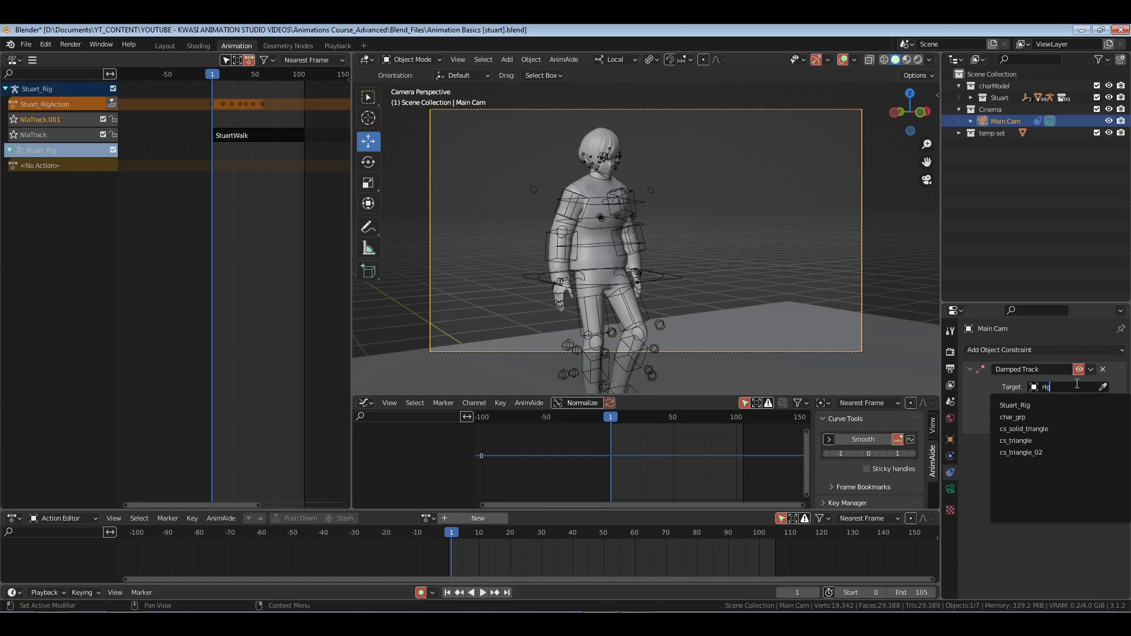
{"action": "left_click", "coordinate": [1066, 406]}
{"action": "left_click", "coordinate": [1065, 402]}
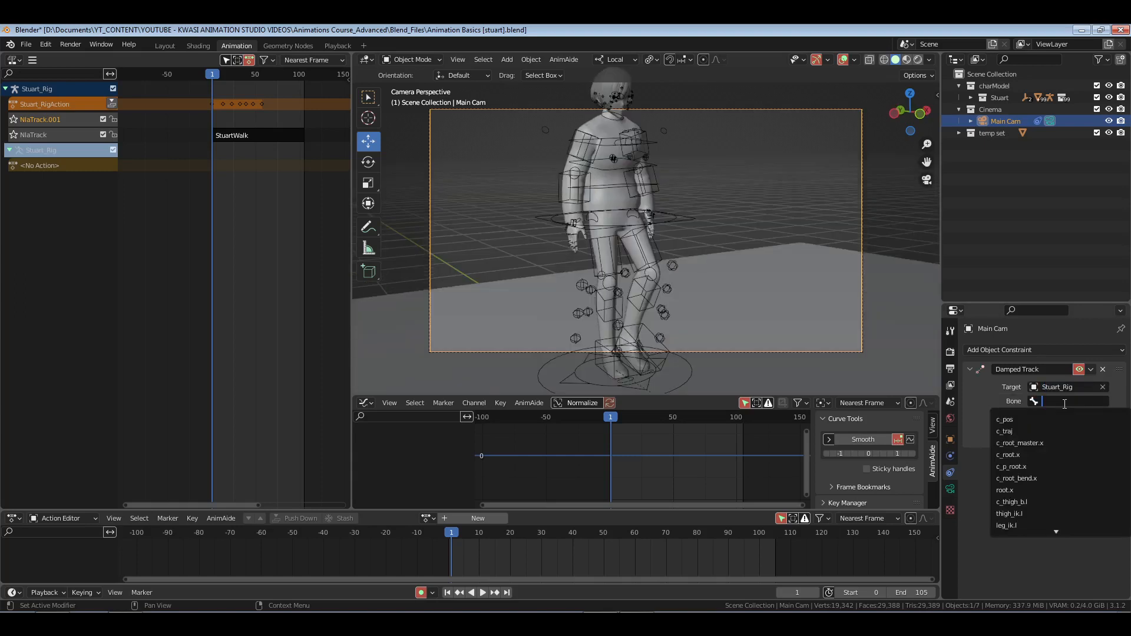
{"action": "type", "text": "head"}
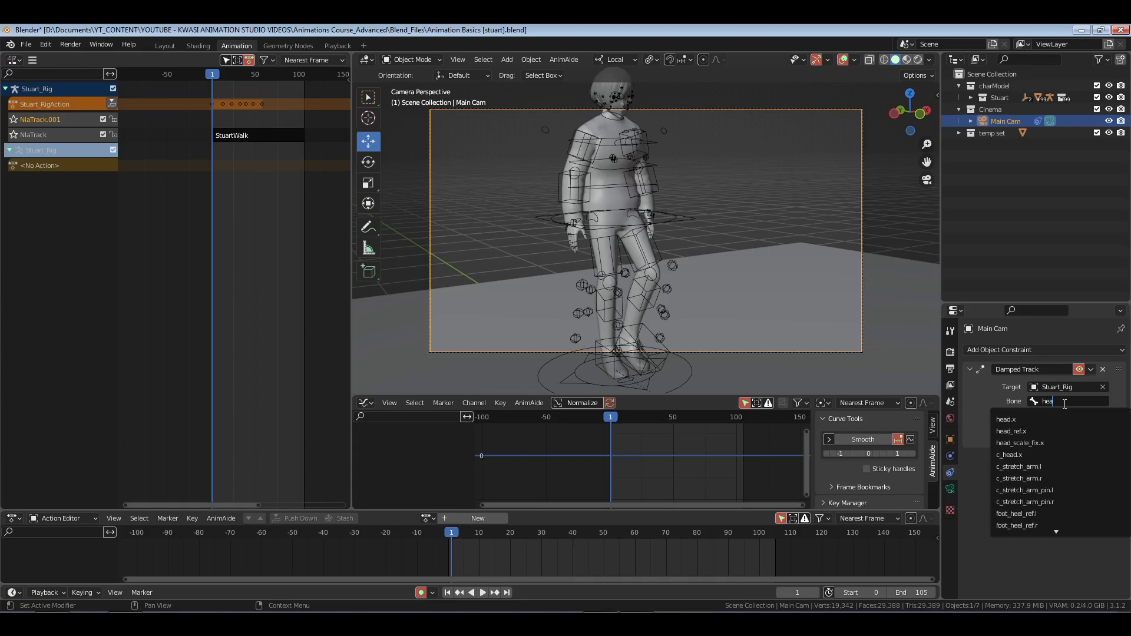
{"action": "left_click", "coordinate": [1039, 418]}
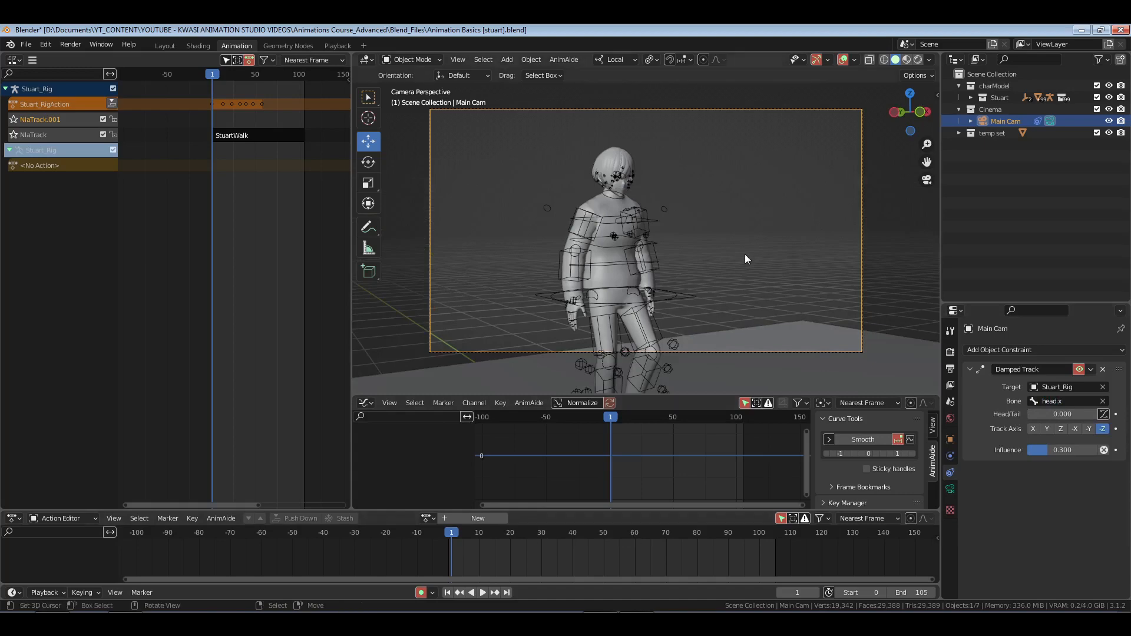
Play the shot to check the camera tracking, raise the constraint's influence to 0.721, and return to frame 0 after replaying
{"action": "key", "text": "space"}
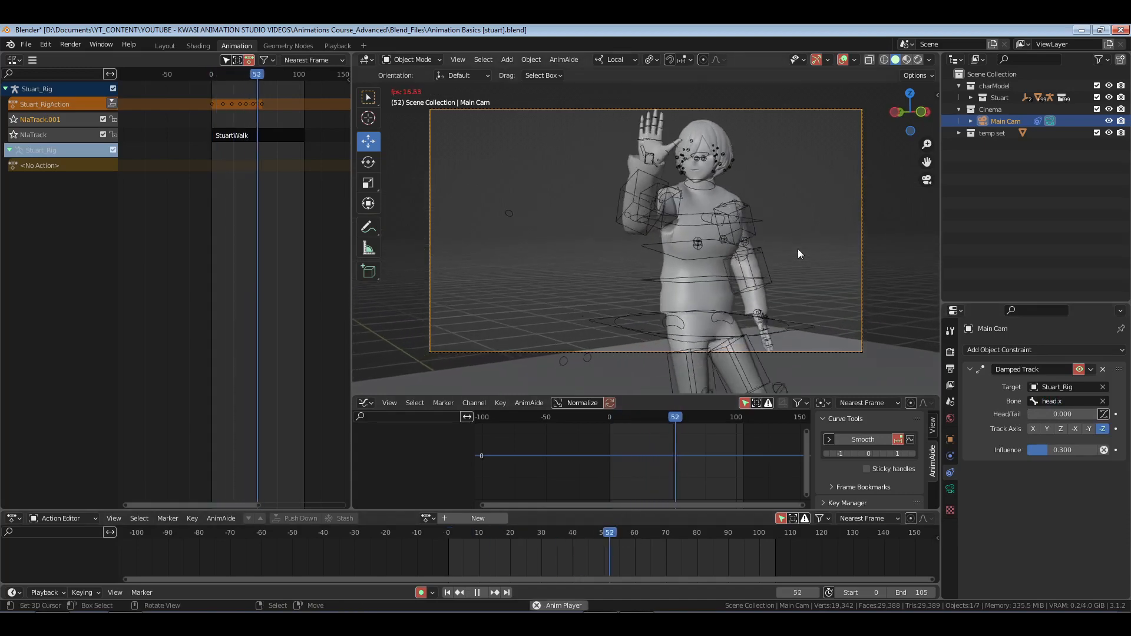
{"action": "key", "text": "space"}
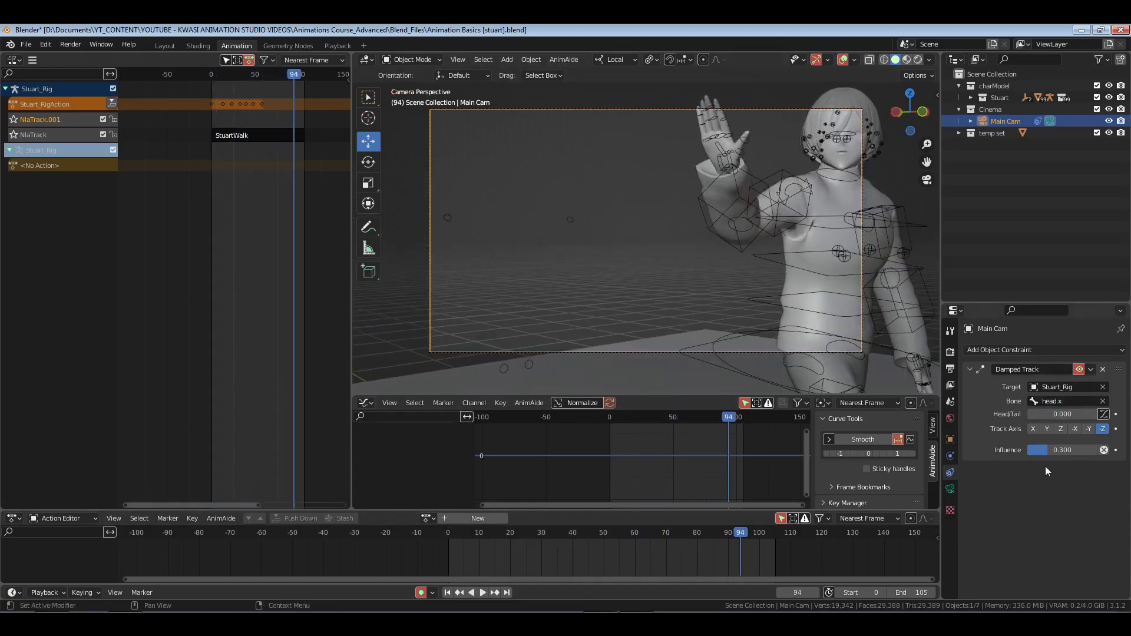
{"action": "left_click_drag", "start_coordinate": [1049, 450], "coordinate": [1078, 450]}
{"action": "key", "text": "space"}
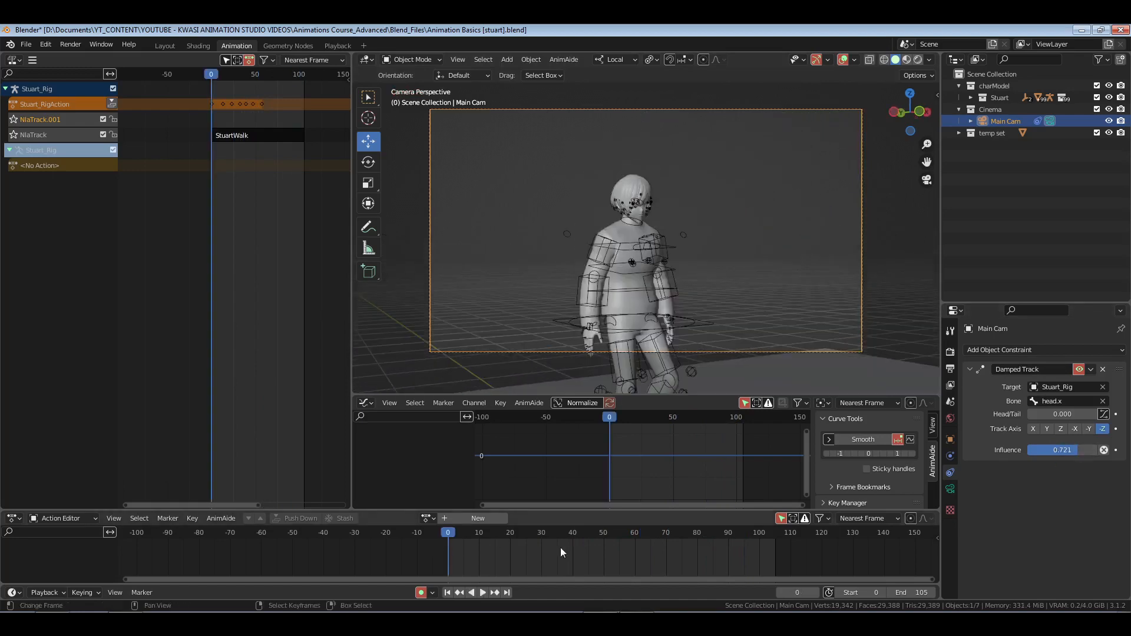
{"action": "key", "text": "space"}
{"action": "key", "text": "shift+Left"}
Reframe Main Cam by adjusting its Z location to 1.3186 m and setting its Y rotation to 0°, and save the file
{"action": "left_click", "coordinate": [950, 441]}
{"action": "left_click_drag", "start_coordinate": [1065, 413], "coordinate": [1102, 410]}
{"action": "double_click", "coordinate": [1060, 436]}
{"action": "type", "text": "0"}
{"action": "key", "text": "Return"}
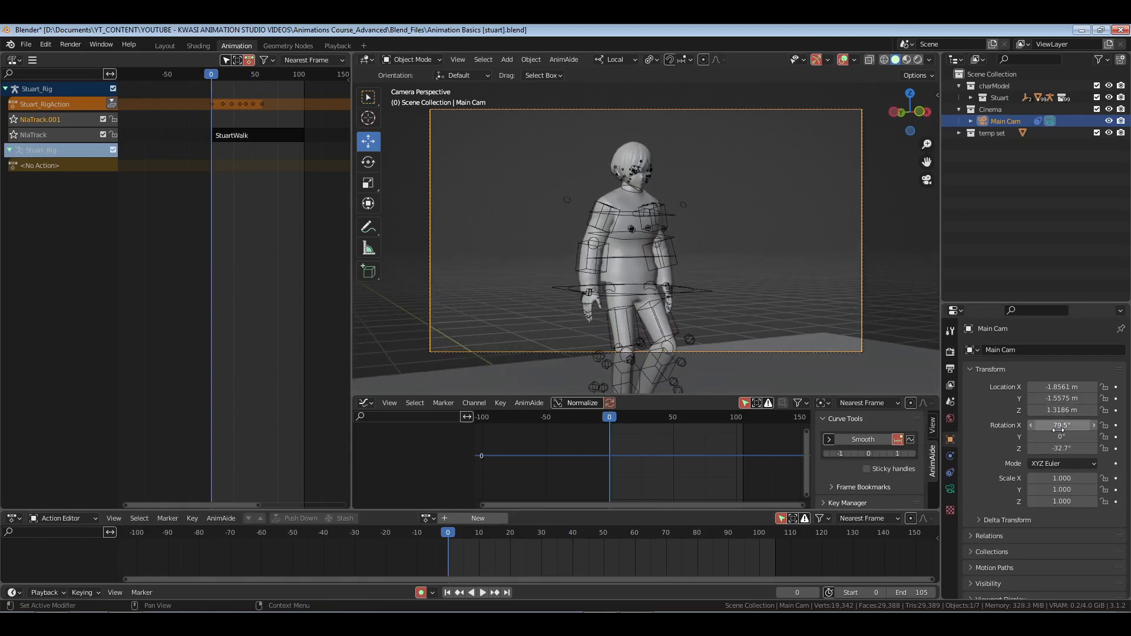
{"action": "key", "text": "ctrl+s"}
Play the animation through the tracking camera to review the framing and return to frame 1
{"action": "key", "text": "space"}
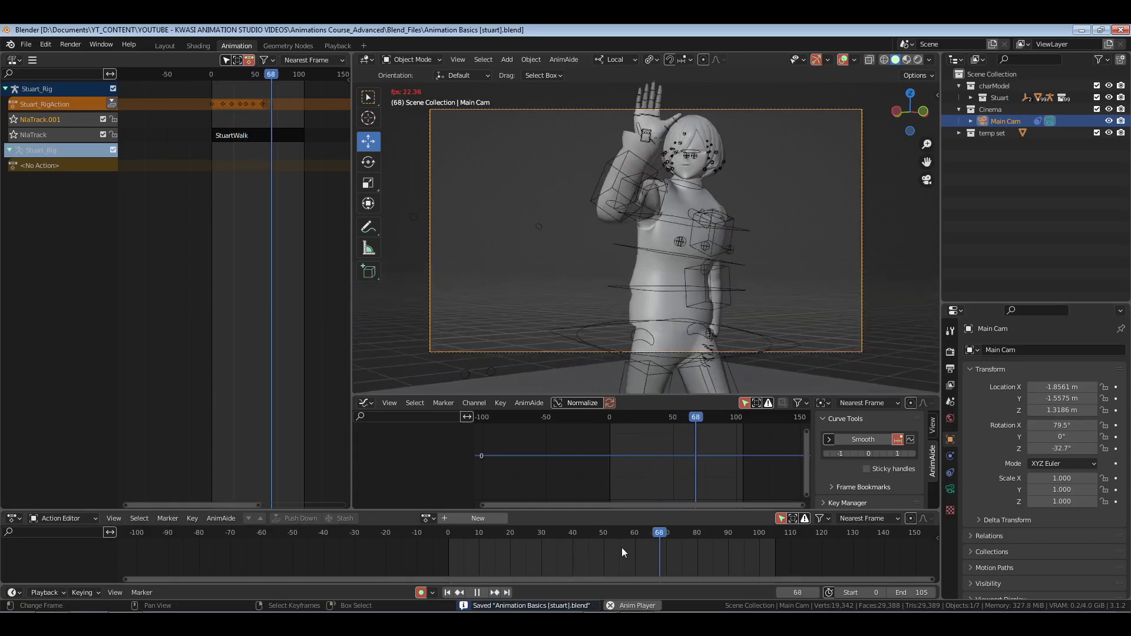
{"action": "key", "text": "space"}
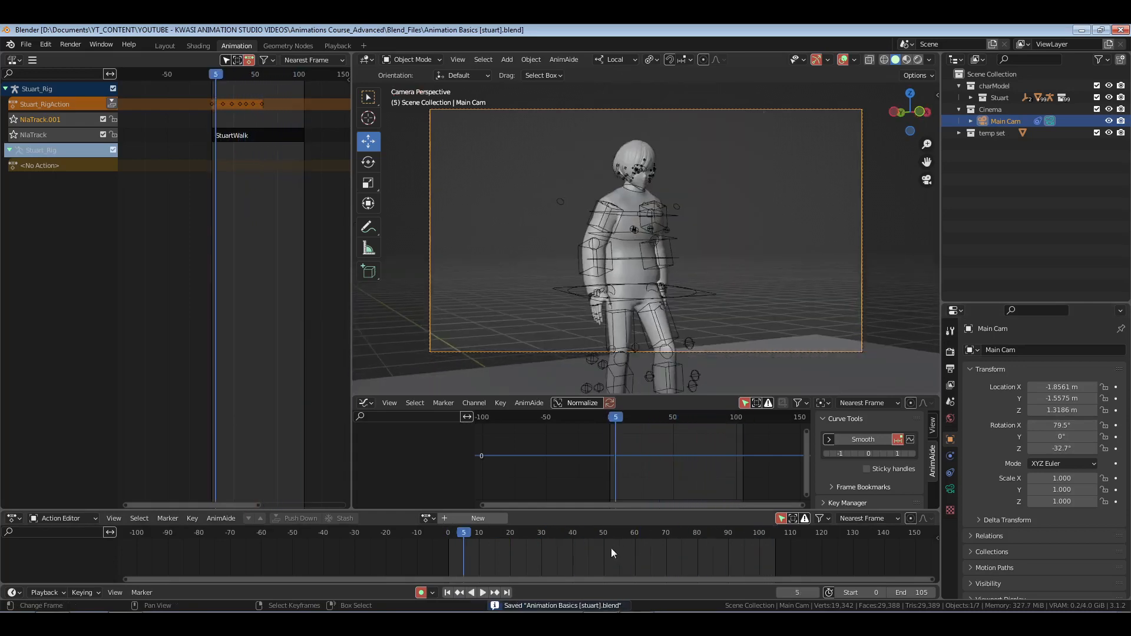
{"action": "left_click", "coordinate": [449, 546]}
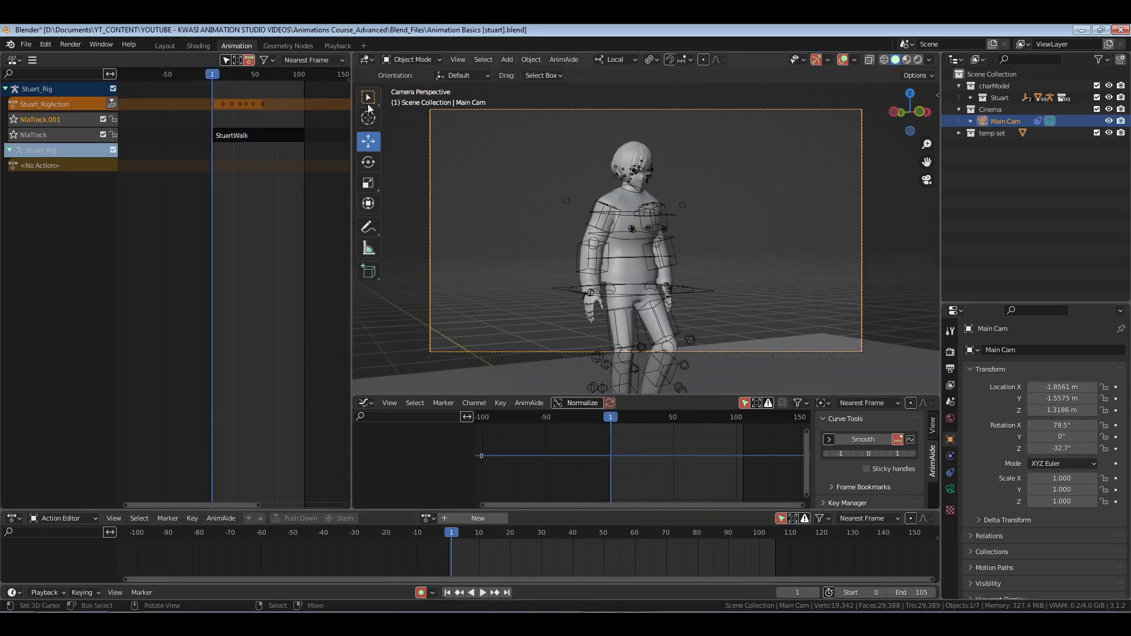
Select Stuart's rig, enter Pose Mode and move to the hand keyframe at frame 57
{"action": "left_click", "coordinate": [654, 207]}
{"action": "key", "text": "ctrl+Tab"}
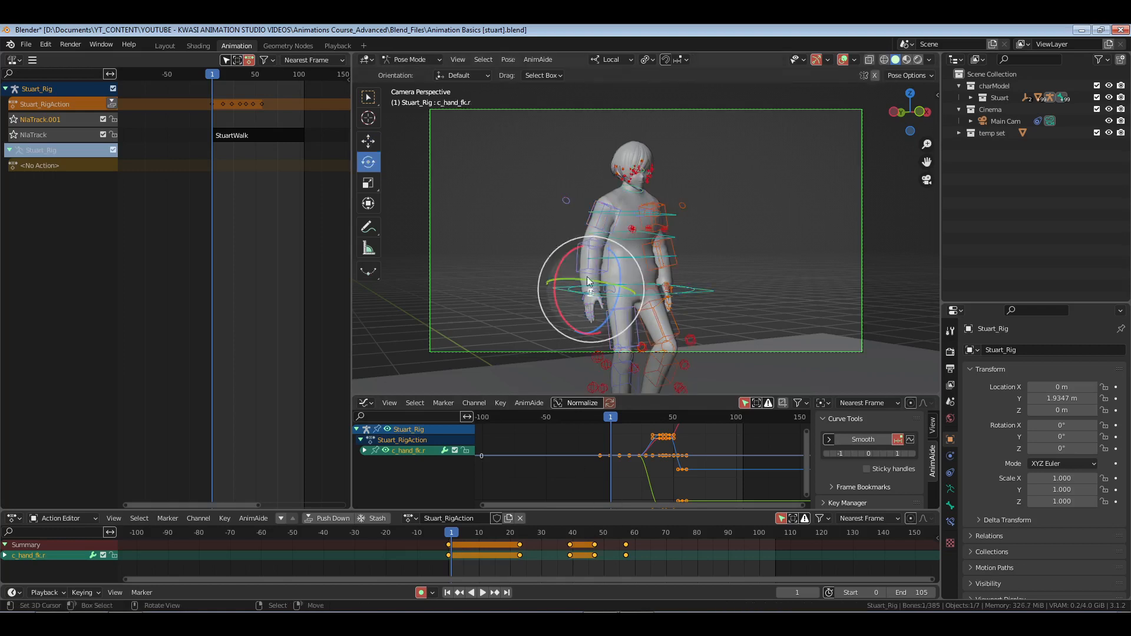
{"action": "left_click_drag", "start_coordinate": [585, 558], "coordinate": [626, 559]}
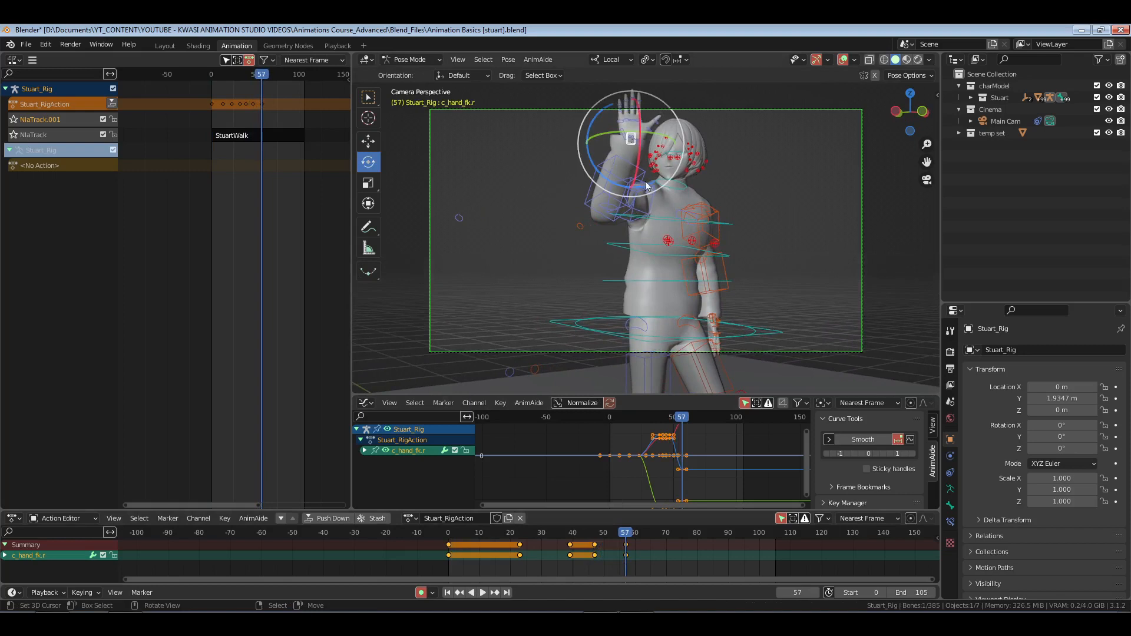
Rotate the right hand and upper arm toward the head at frame 57, return to frame 0 and save the file
{"action": "mouse_move", "coordinate": [646, 187]}
{"action": "left_mouse_down"}
{"action": "mouse_move", "coordinate": [648, 165]}
{"action": "mouse_move", "coordinate": [645, 178]}
{"action": "left_mouse_up"}
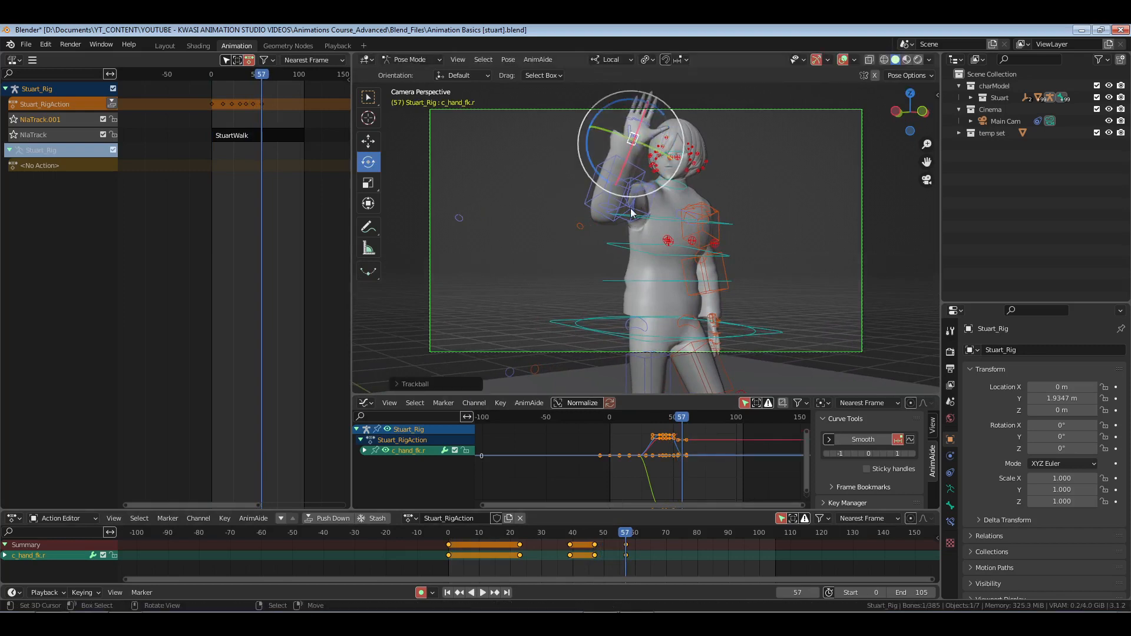
{"action": "left_click", "coordinate": [633, 203]}
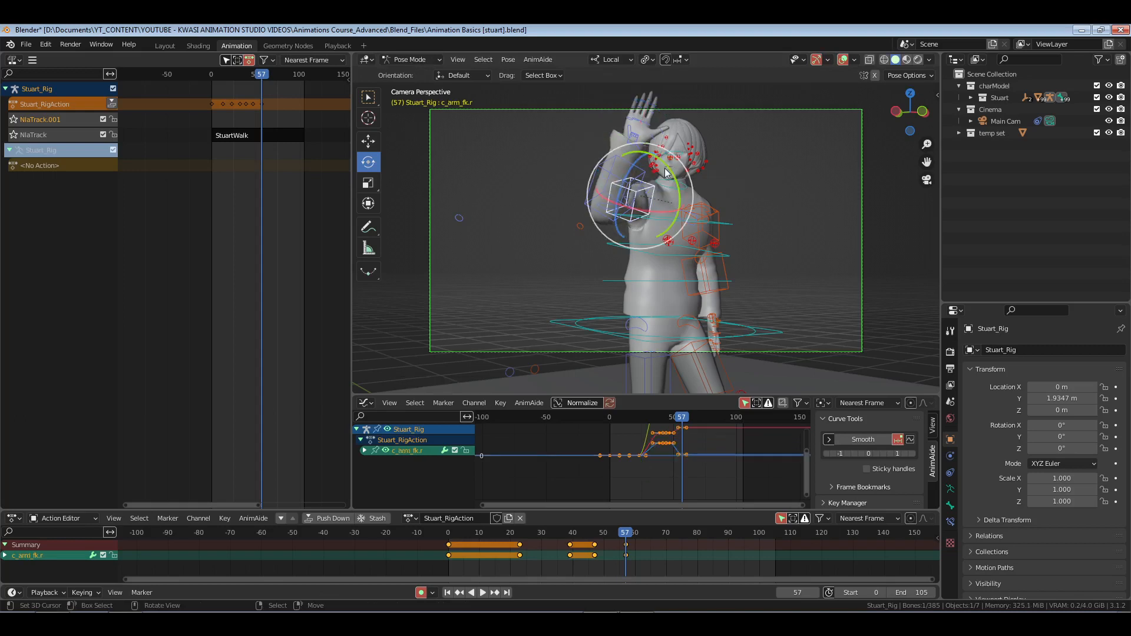
{"action": "left_click_drag", "start_coordinate": [666, 172], "coordinate": [628, 219]}
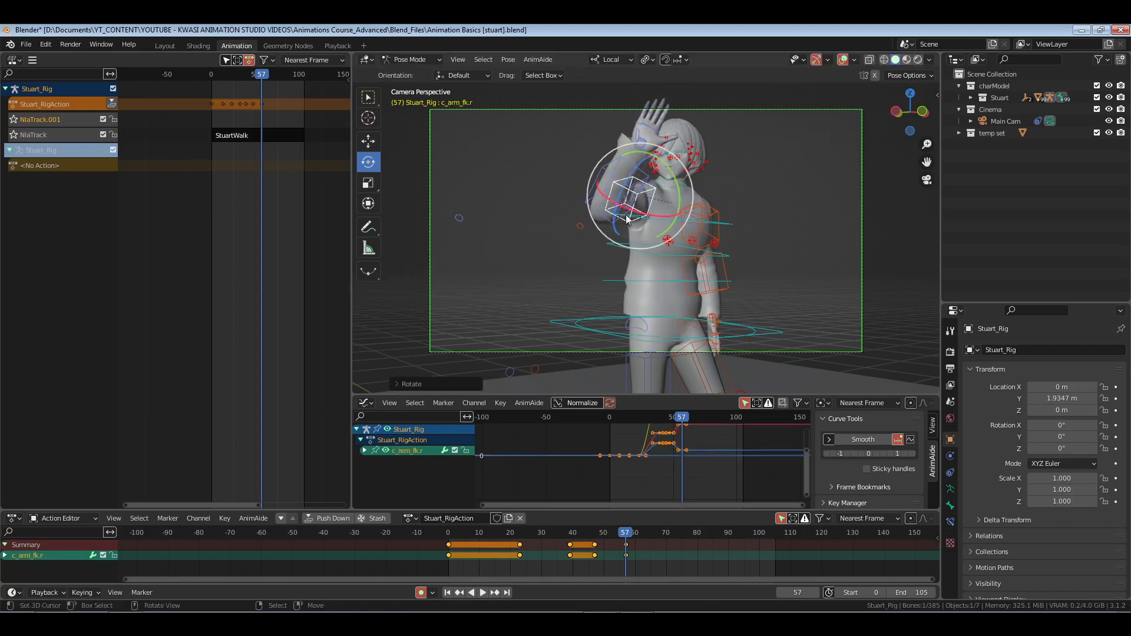
{"action": "key", "text": "shift+Left"}
{"action": "key", "text": "ctrl+s"}
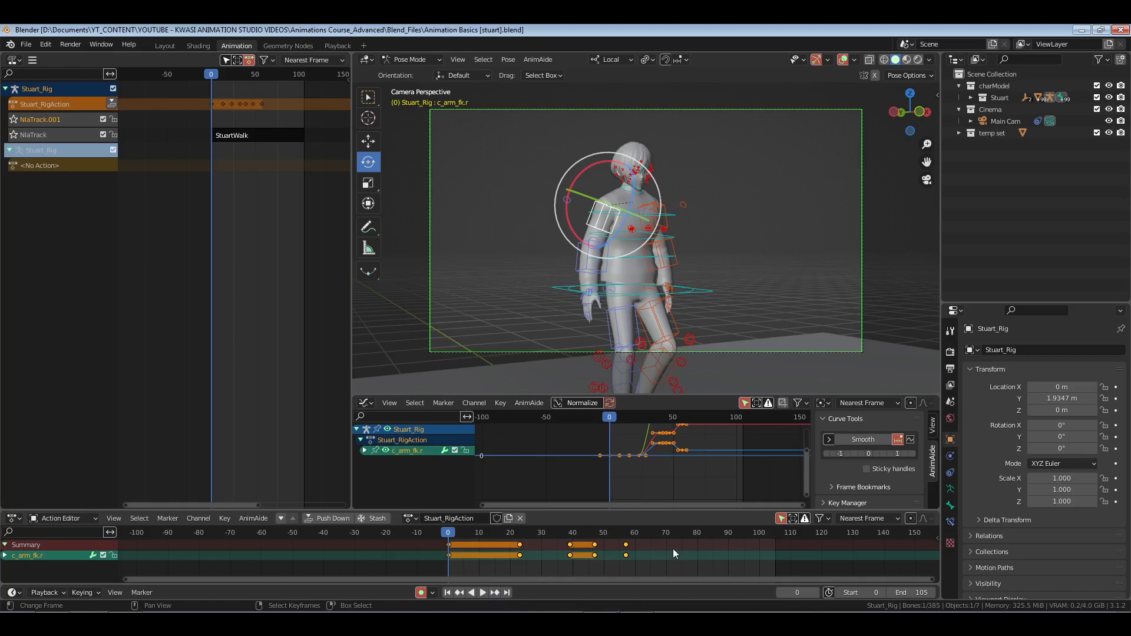
Play the animation to frame 66 and rotate the right upper arm and hand inward across the face there
{"action": "key", "text": "space"}
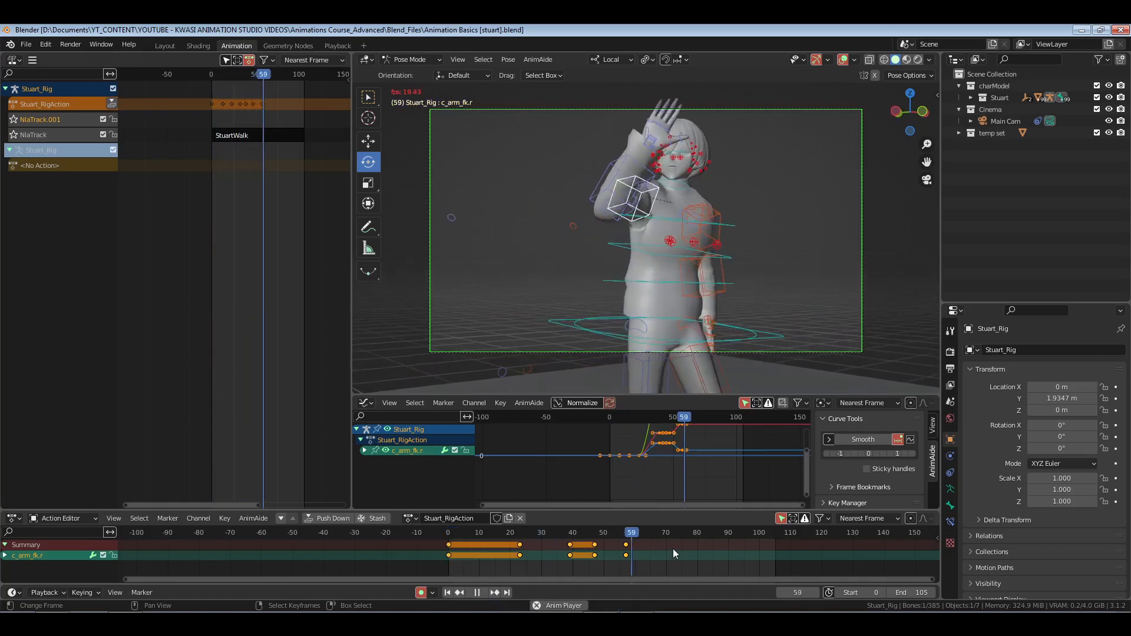
{"action": "key", "text": "space"}
{"action": "key", "text": "space"}
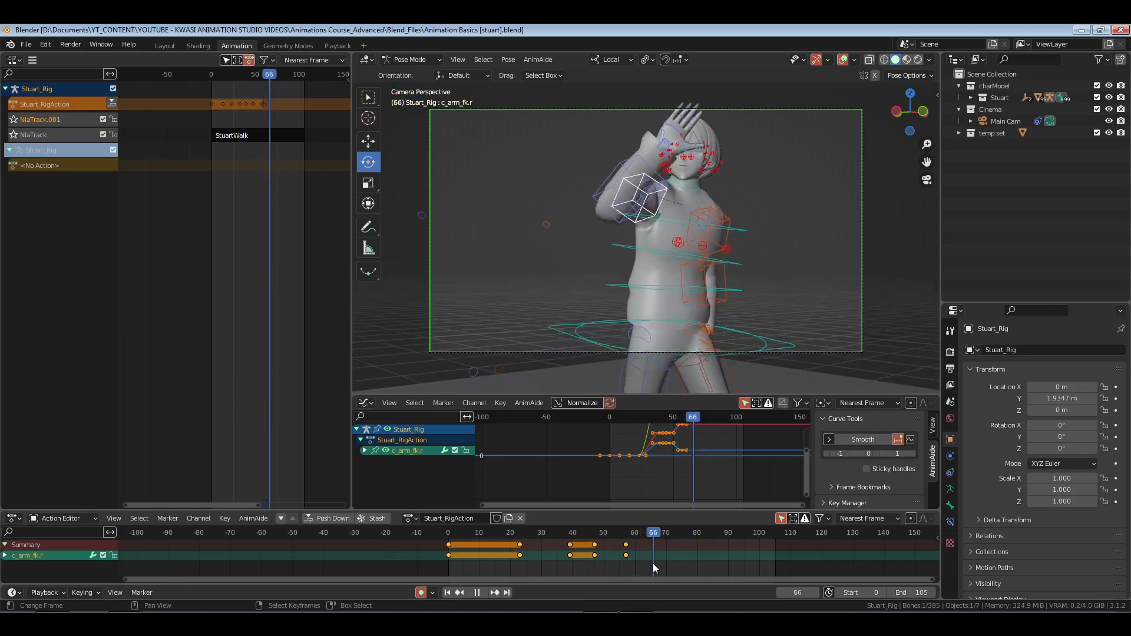
{"action": "key", "text": "space"}
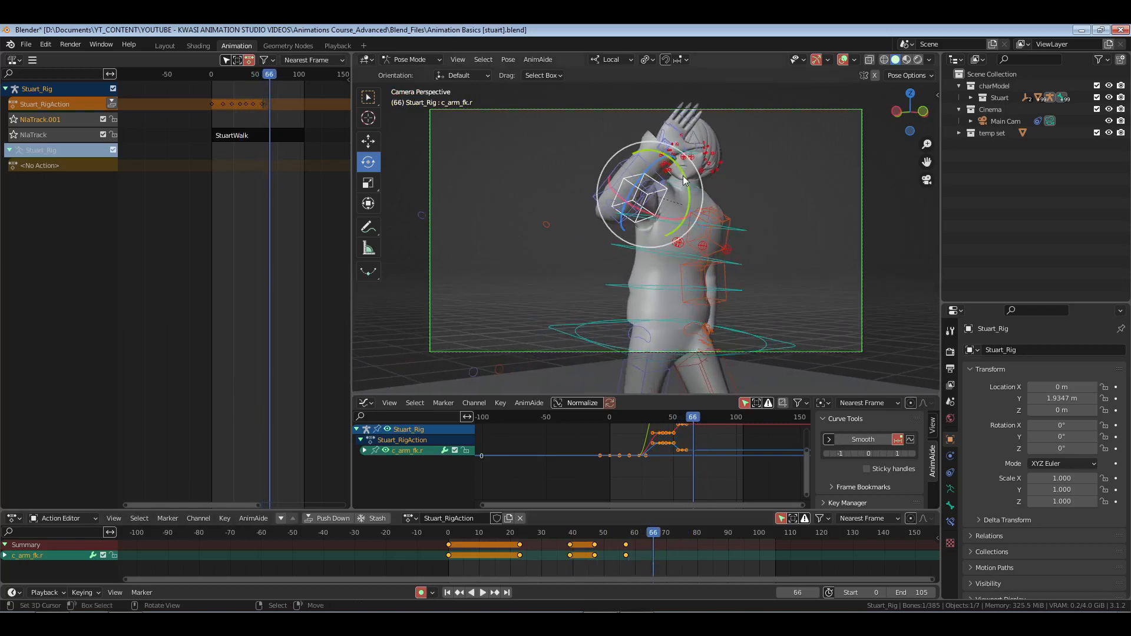
{"action": "mouse_move", "coordinate": [670, 155]}
{"action": "left_mouse_down"}
{"action": "mouse_move", "coordinate": [679, 162]}
{"action": "mouse_move", "coordinate": [687, 147]}
{"action": "left_mouse_up"}
{"action": "left_click", "coordinate": [666, 145]}
{"action": "left_click_drag", "start_coordinate": [668, 107], "coordinate": [685, 109]}
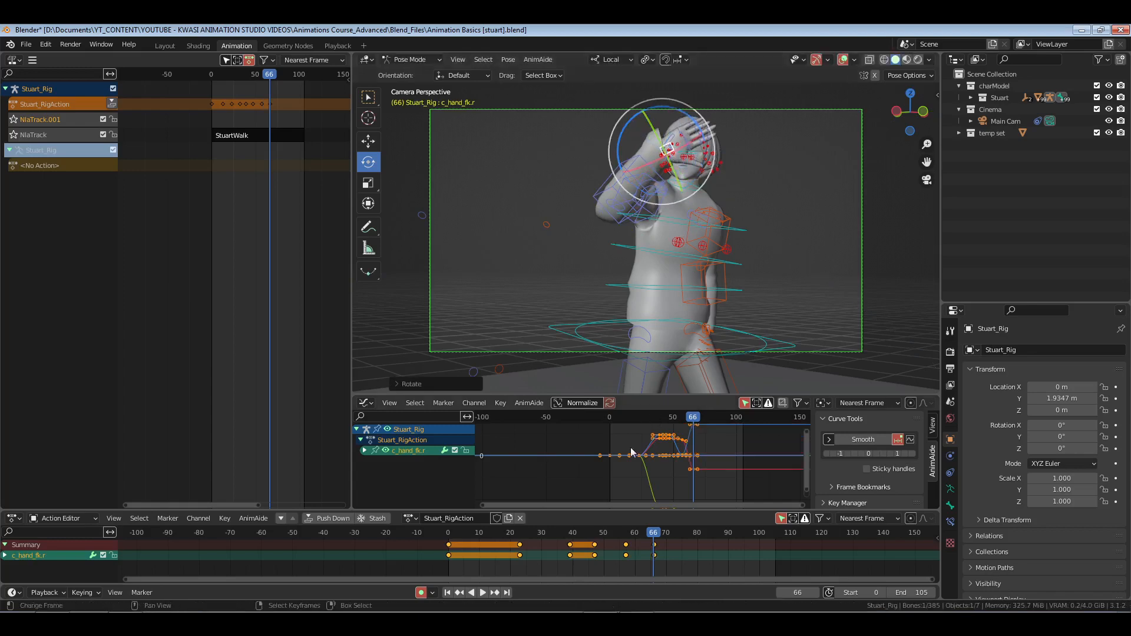
Play the animation to check the wave timing and scrub back to frame 44
{"action": "key", "text": "space"}
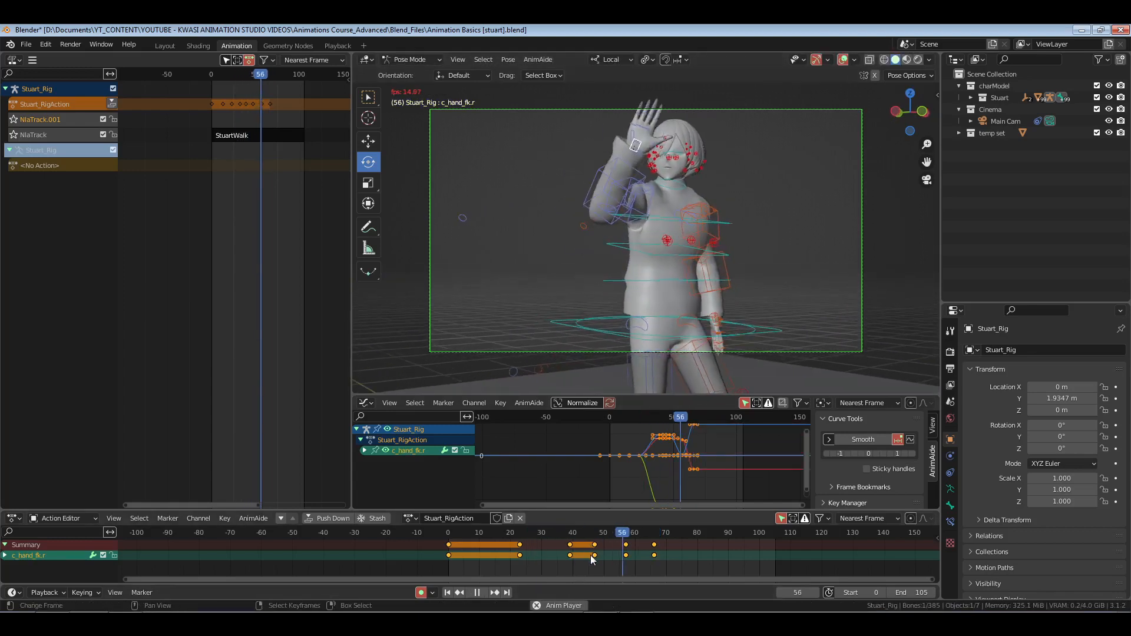
{"action": "mouse_move", "coordinate": [592, 560]}
{"action": "left_mouse_down"}
{"action": "mouse_move", "coordinate": [538, 549]}
{"action": "mouse_move", "coordinate": [609, 555]}
{"action": "left_mouse_up"}
{"action": "left_click", "coordinate": [585, 539]}
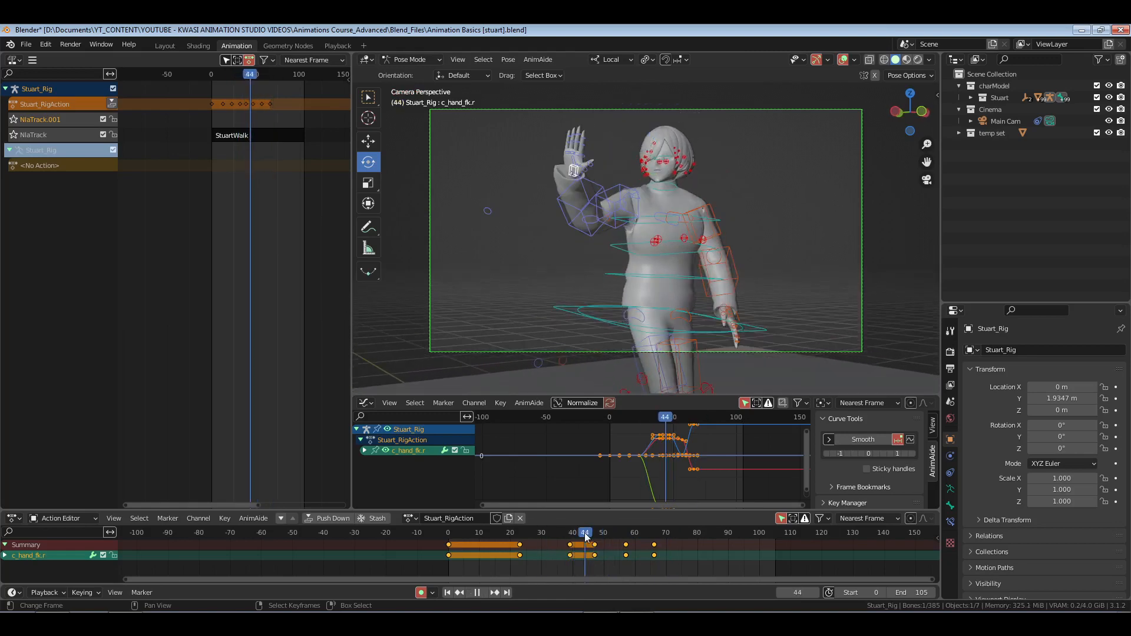
Shift the right arm and hand keyframes from frame 47 onward three frames earlier, then compress the last two to frames 49 and 53
{"action": "right_click_drag", "start_coordinate": [587, 538], "coordinate": [680, 567]}
{"action": "left_click_drag", "start_coordinate": [680, 568], "coordinate": [680, 567]}
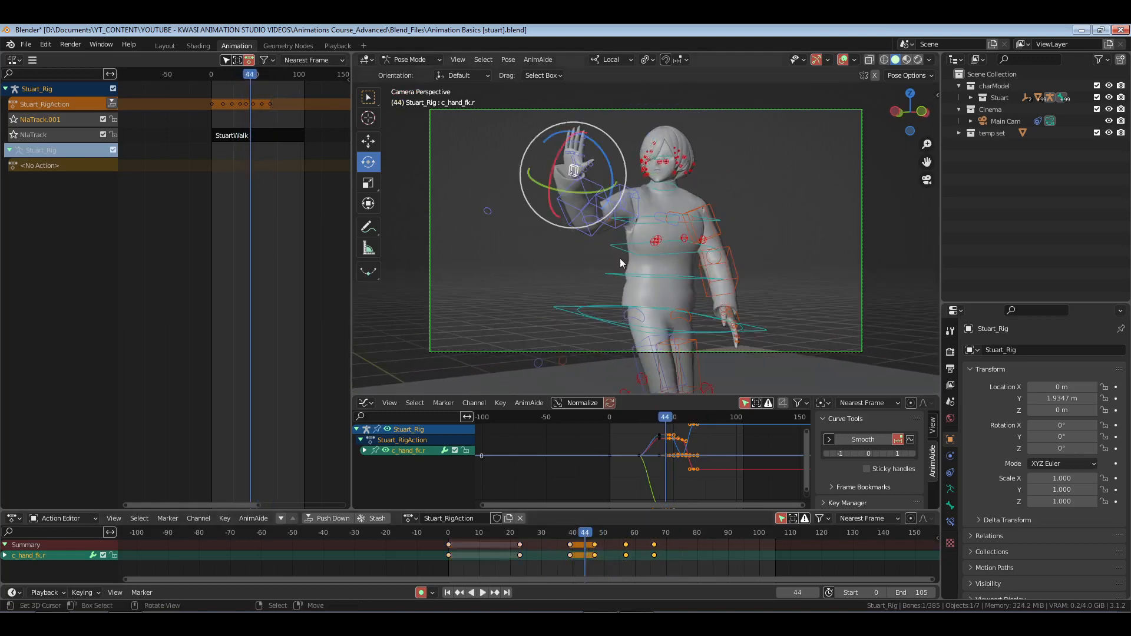
{"action": "left_click", "coordinate": [624, 196], "text": "shift"}
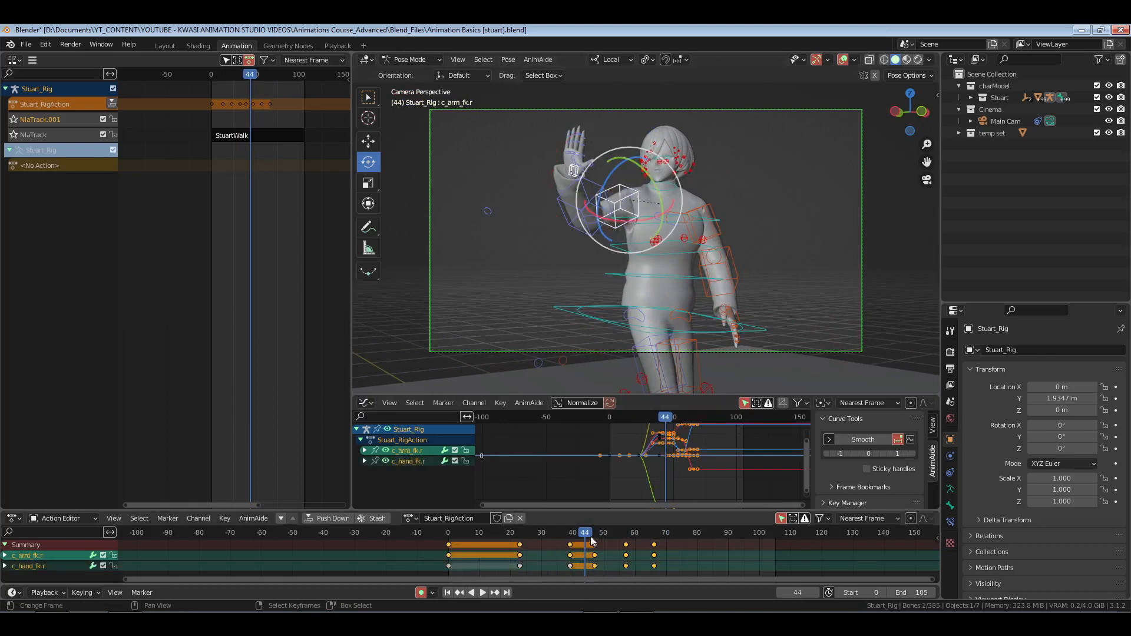
{"action": "right_click_drag", "start_coordinate": [591, 537], "coordinate": [691, 553]}
{"action": "key", "text": "g"}
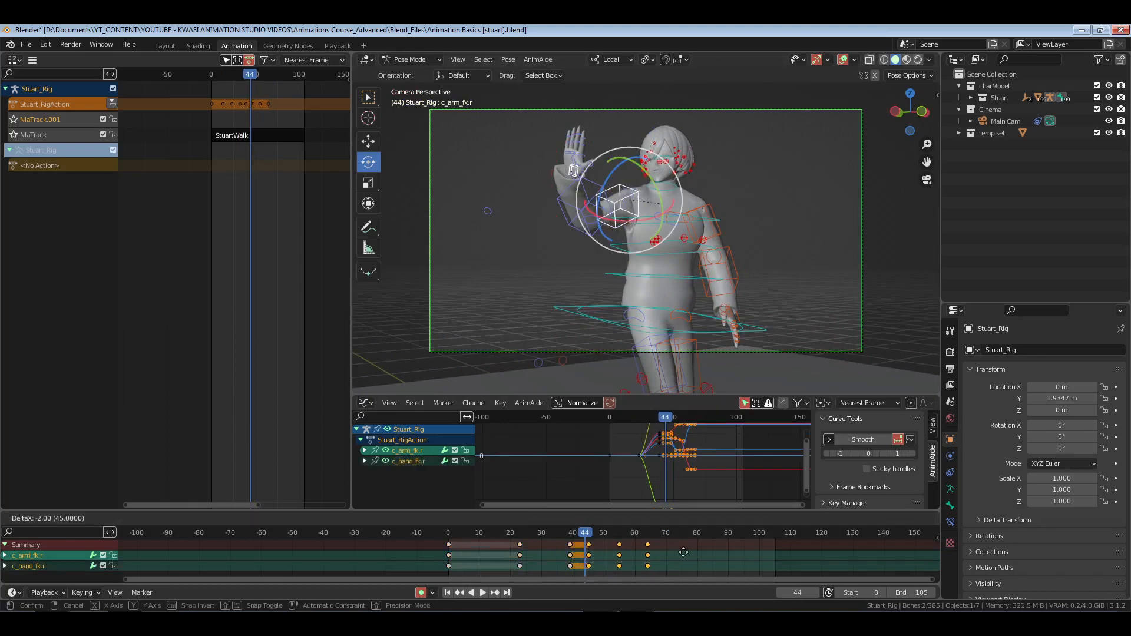
{"action": "left_click", "coordinate": [680, 552]}
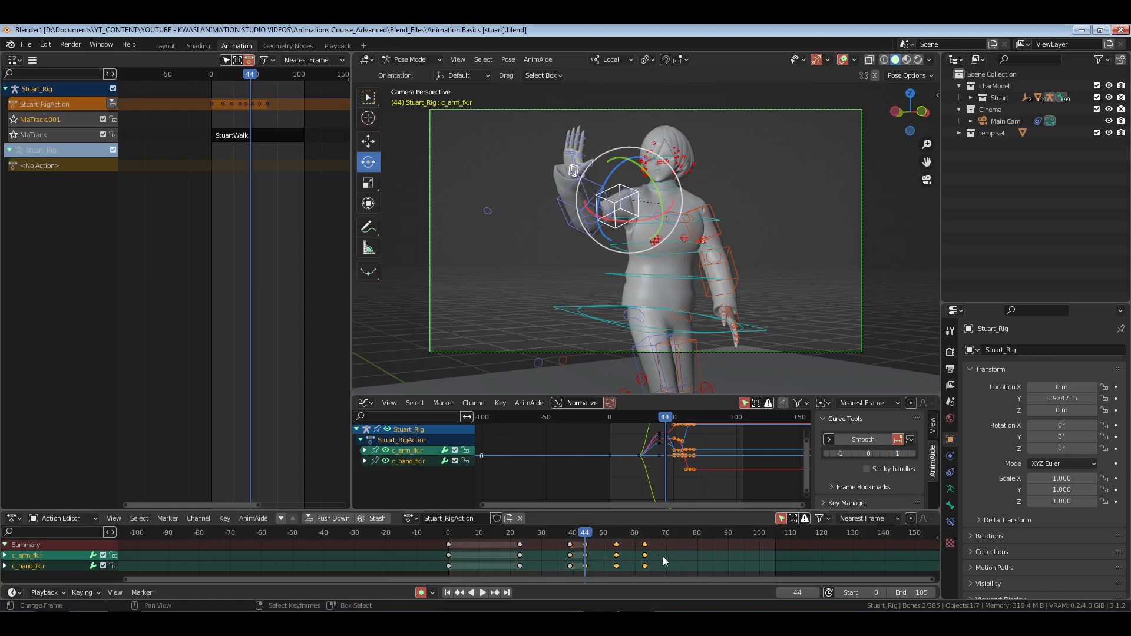
{"action": "key", "text": "s"}
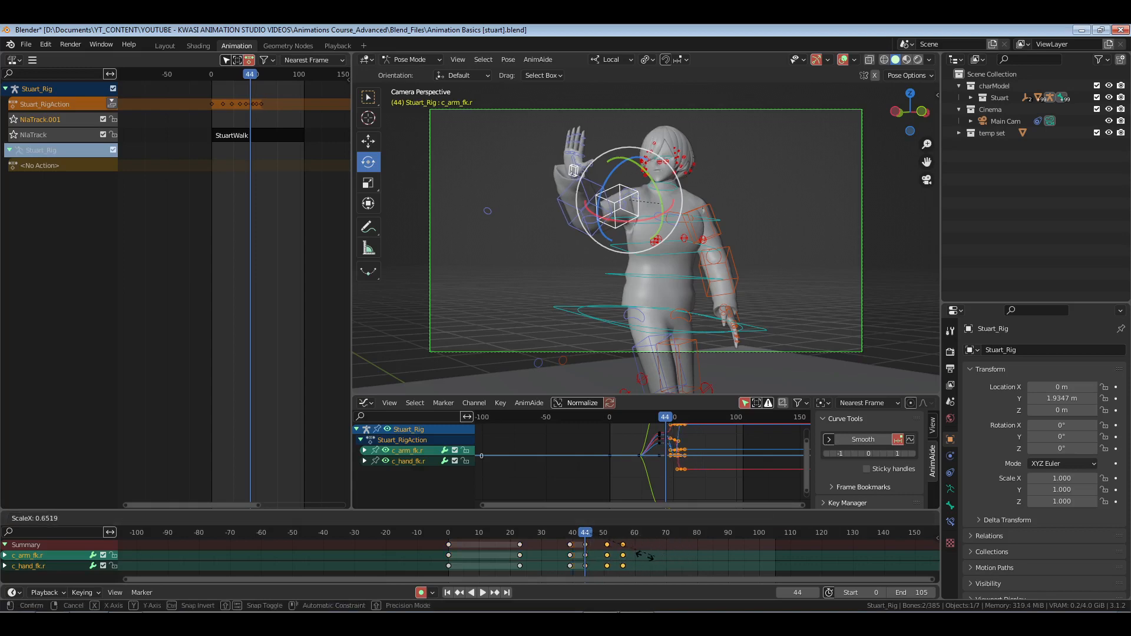
{"action": "left_click", "coordinate": [638, 556]}
Play back the retimed wave and keyframe the right upper arm and hand at frame 55
{"action": "key", "text": "space"}
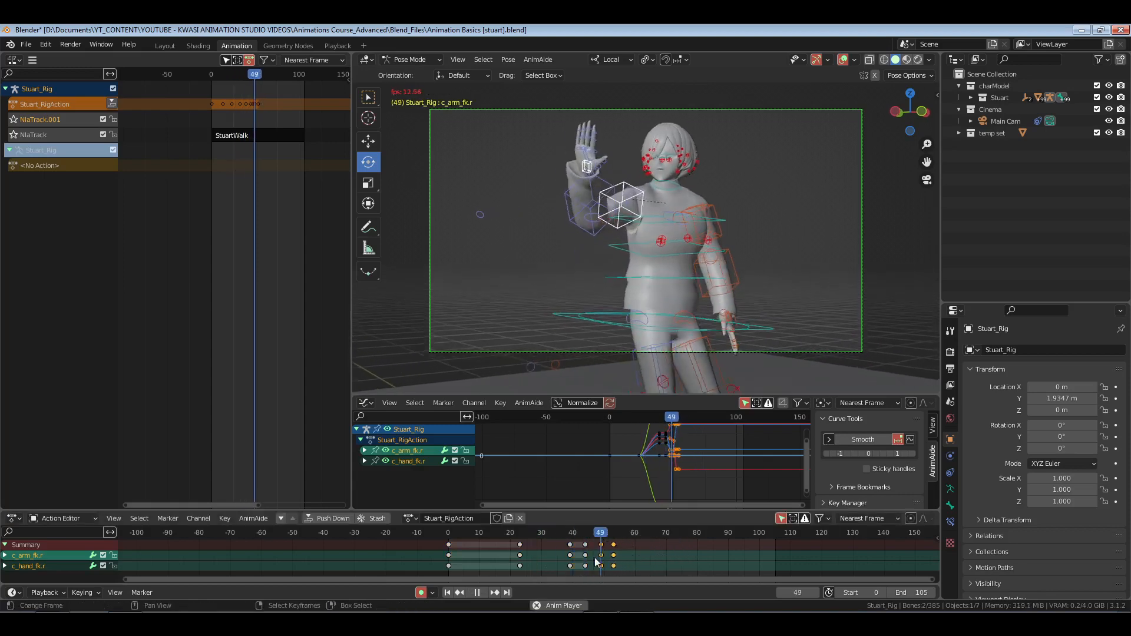
{"action": "left_click_drag", "start_coordinate": [596, 561], "coordinate": [619, 553]}
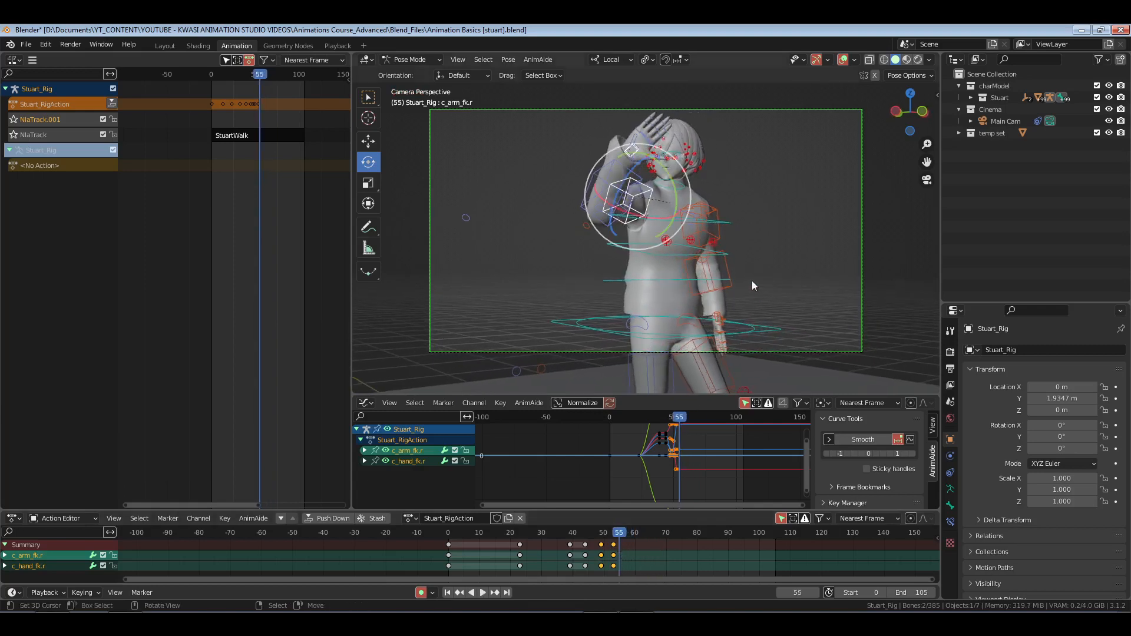
{"action": "key", "text": "i"}
Move to frame 60 and rotate the right upper arm and hand outward, away from the head
{"action": "left_click", "coordinate": [635, 557]}
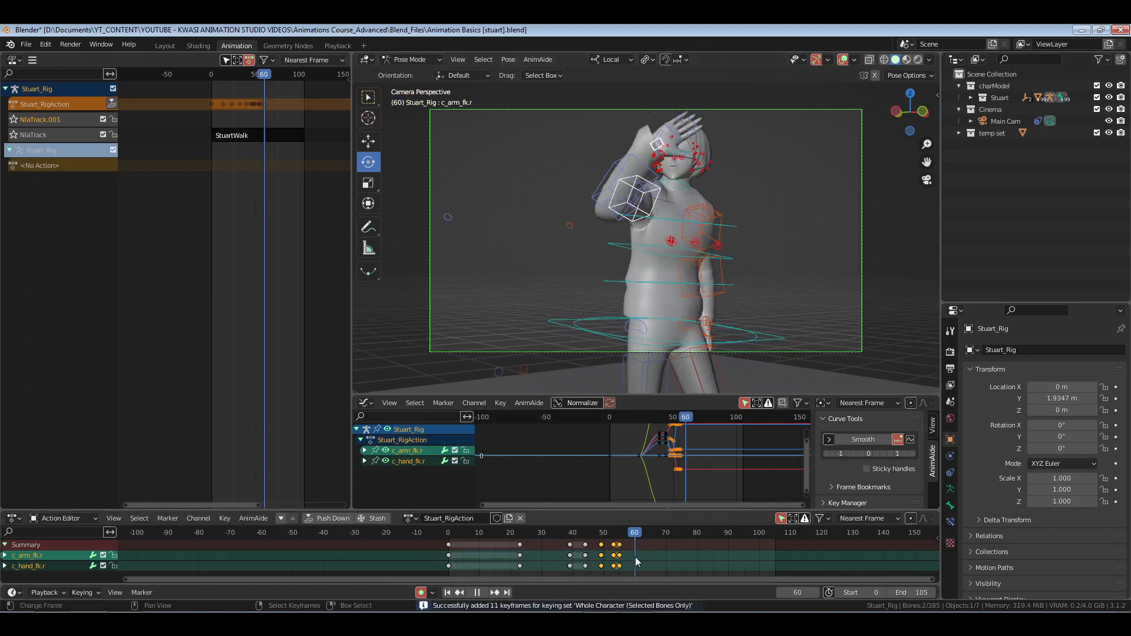
{"action": "mouse_move", "coordinate": [637, 557]}
{"action": "middle_mouse_down", "text": "ctrl"}
{"action": "mouse_move", "coordinate": [907, 549]}
{"action": "mouse_move", "coordinate": [617, 564]}
{"action": "middle_mouse_up", "text": "ctrl"}
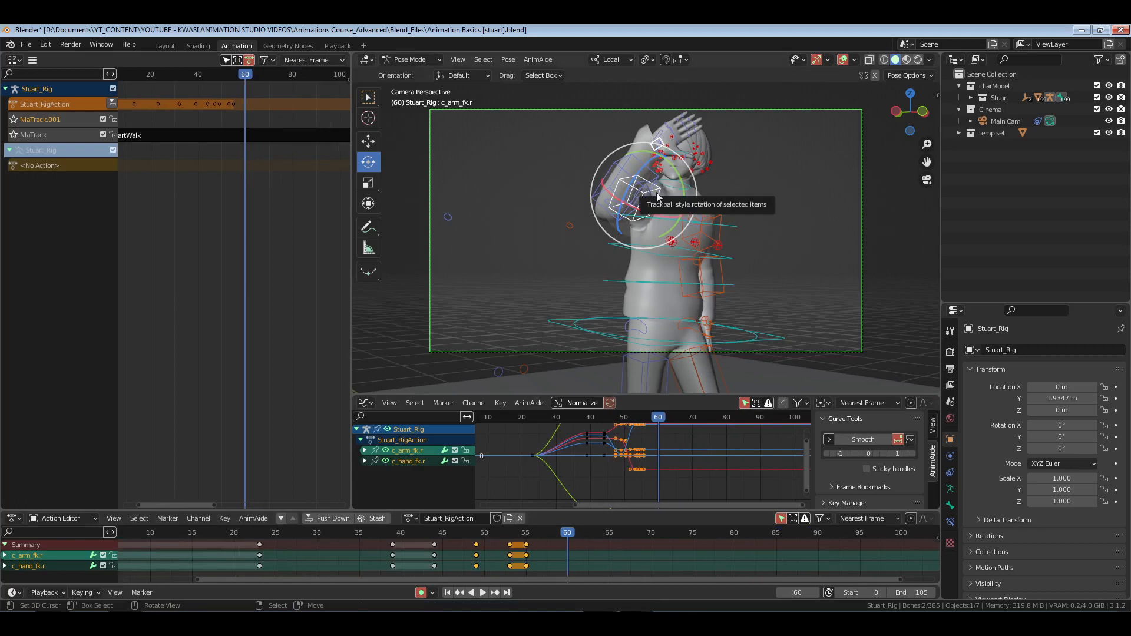
{"action": "left_click", "coordinate": [663, 228]}
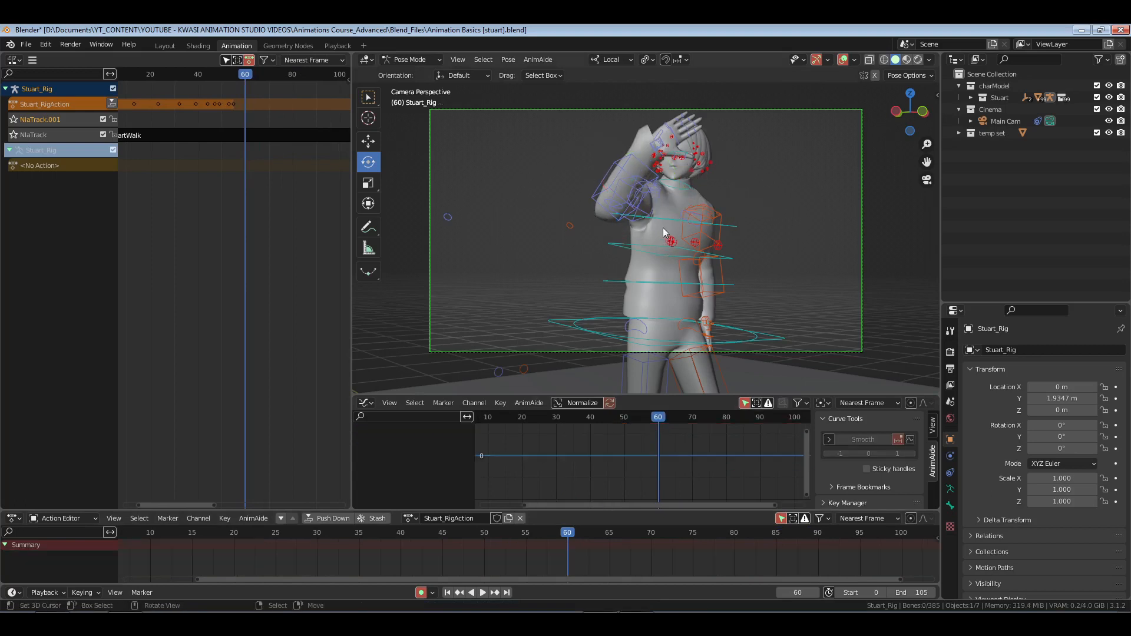
{"action": "left_click", "coordinate": [657, 205]}
{"action": "left_click_drag", "start_coordinate": [684, 203], "coordinate": [607, 160]}
{"action": "left_click", "coordinate": [656, 129]}
{"action": "left_click", "coordinate": [651, 191]}
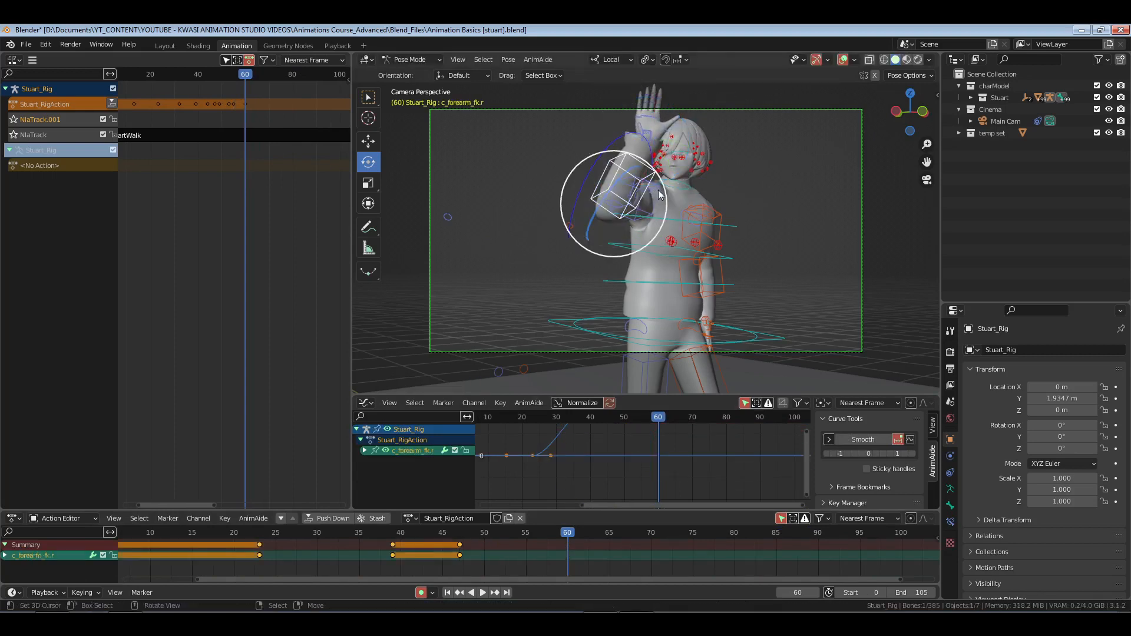
{"action": "left_click", "coordinate": [660, 193]}
{"action": "left_click_drag", "start_coordinate": [669, 160], "coordinate": [644, 152]}
{"action": "key", "text": "r"}
{"action": "key", "text": "r"}
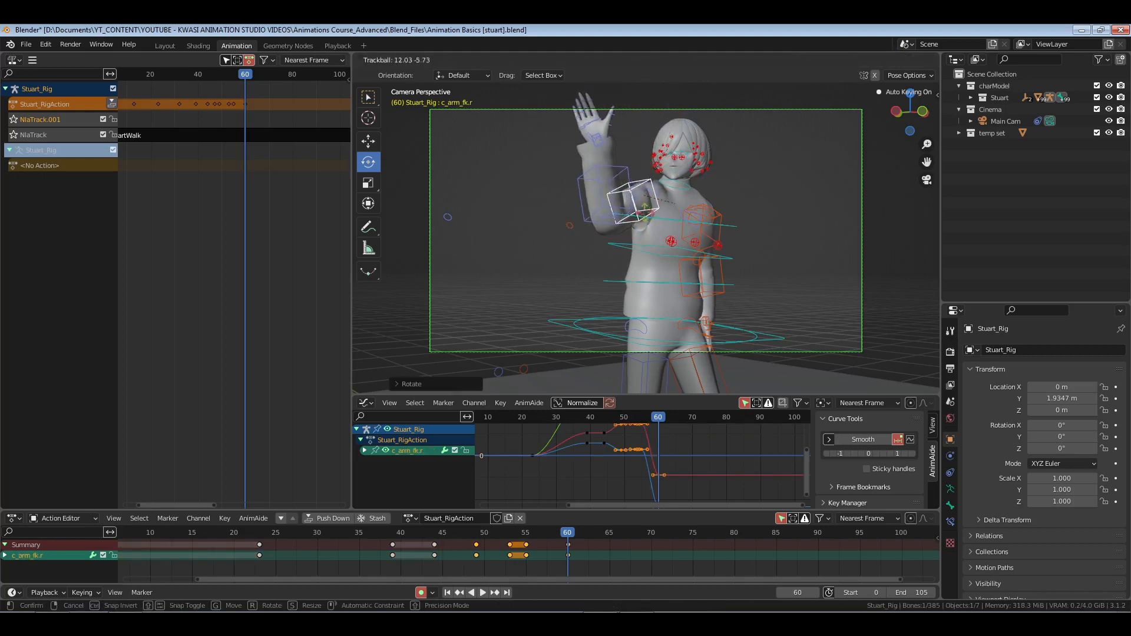
{"action": "left_click", "coordinate": [645, 212]}
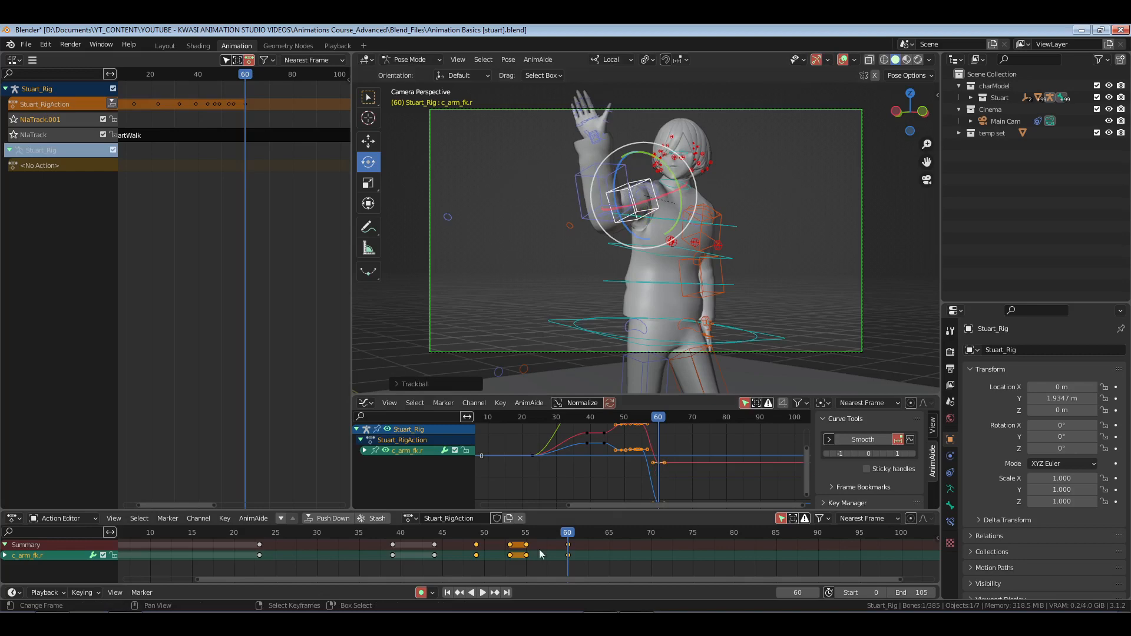
Save the file, play the animation from frame 0 and scrub to frame 55
{"action": "middle_click_drag", "start_coordinate": [482, 559], "coordinate": [465, 558], "text": "ctrl"}
{"action": "left_click", "coordinate": [242, 555]}
{"action": "key", "text": "ctrl+s"}
{"action": "key", "text": "space"}
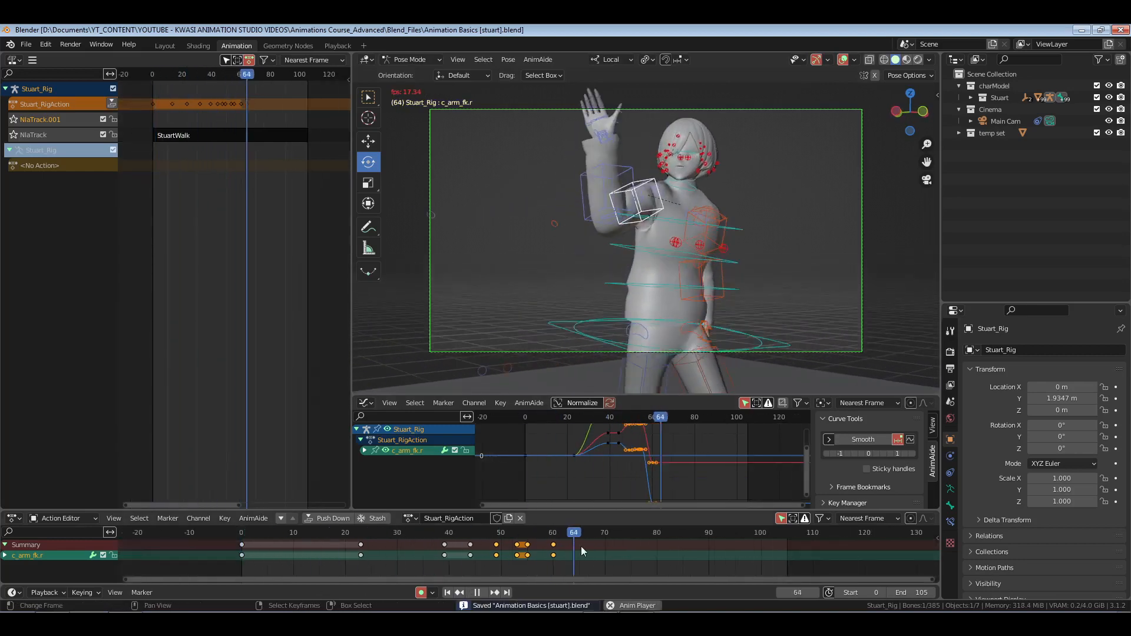
{"action": "key", "text": "space"}
{"action": "left_click_drag", "start_coordinate": [473, 555], "coordinate": [528, 552]}
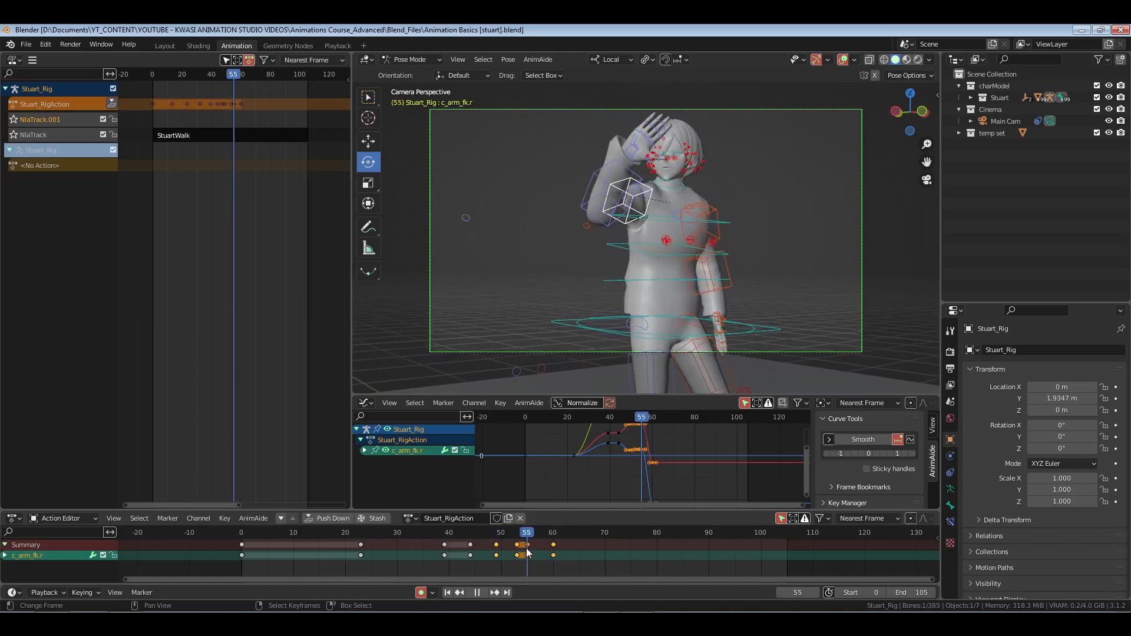
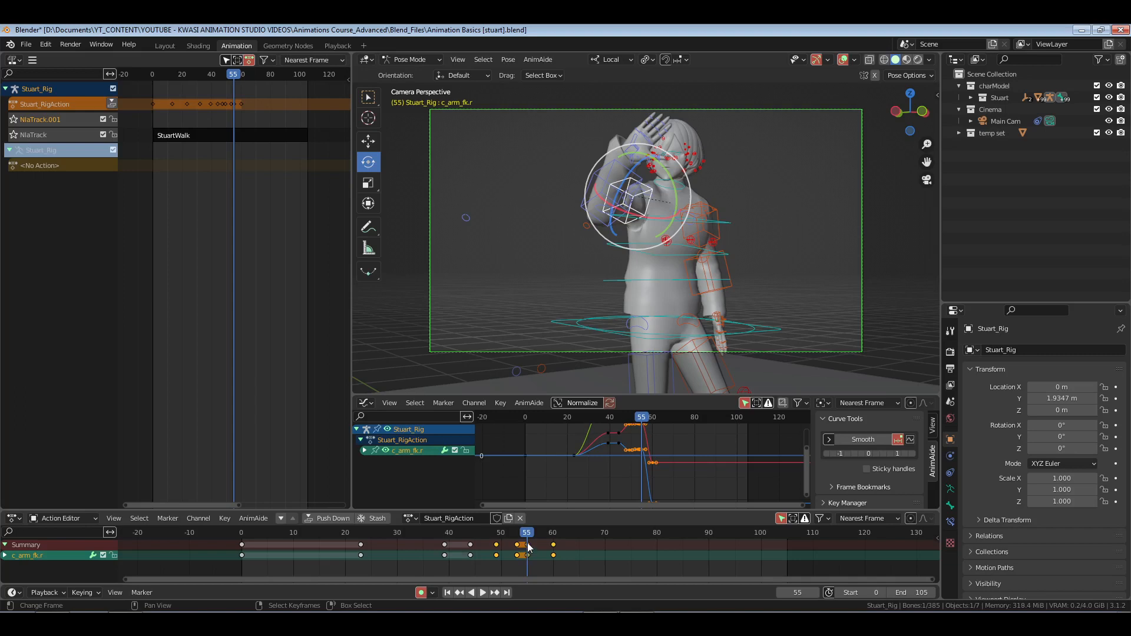
Delete the right upper arm's keyframe at frame 55 and replay the wave, scrubbing to frame 57
{"action": "right_click", "coordinate": [528, 544]}
{"action": "key", "text": "x"}
{"action": "left_click", "coordinate": [533, 542]}
{"action": "left_click_drag", "start_coordinate": [465, 559], "coordinate": [493, 560]}
{"action": "key", "text": "space"}
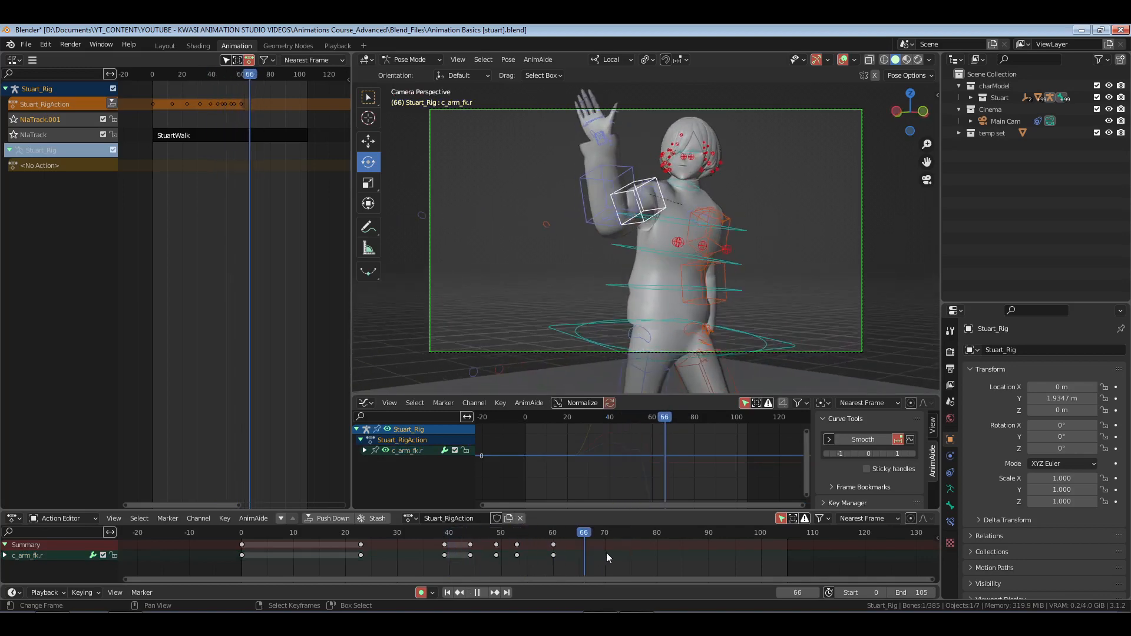
{"action": "key", "text": "space"}
{"action": "left_click_drag", "start_coordinate": [605, 553], "coordinate": [535, 554]}
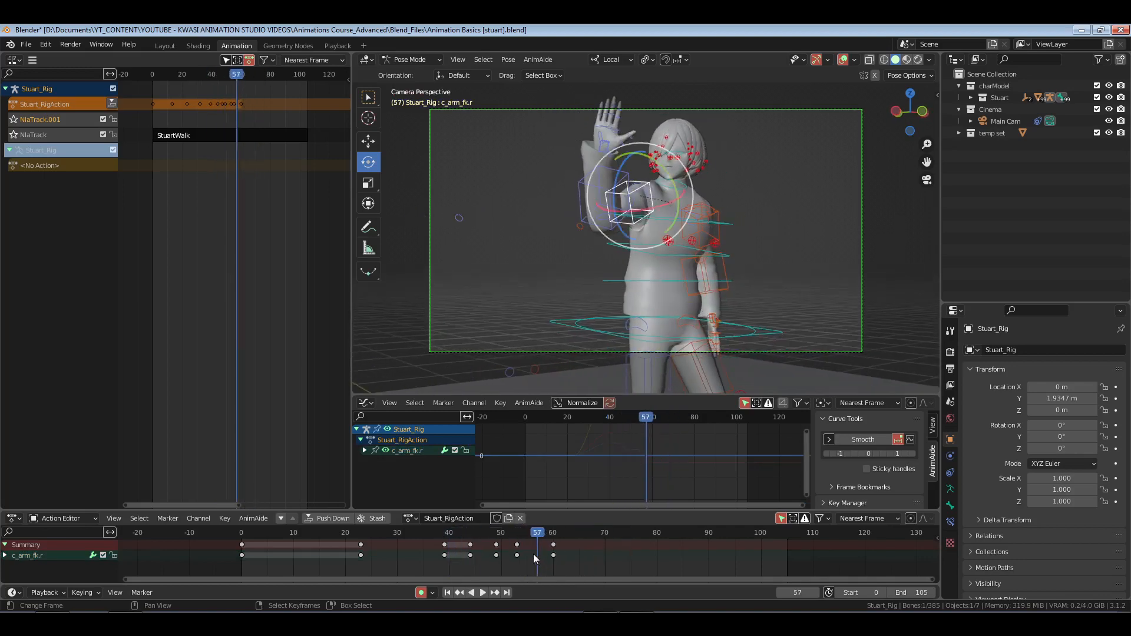
Select the right upper arm control and delete its keyframes at frames 49, 53 and 60
{"action": "left_click", "coordinate": [604, 147], "text": "shift"}
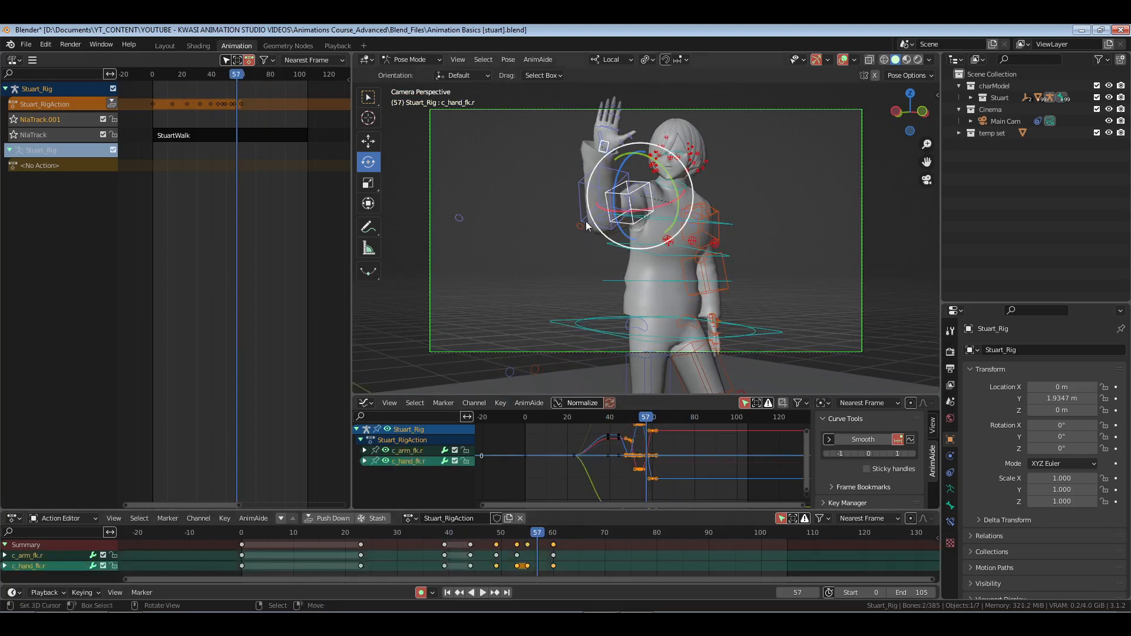
{"action": "left_click", "coordinate": [644, 185]}
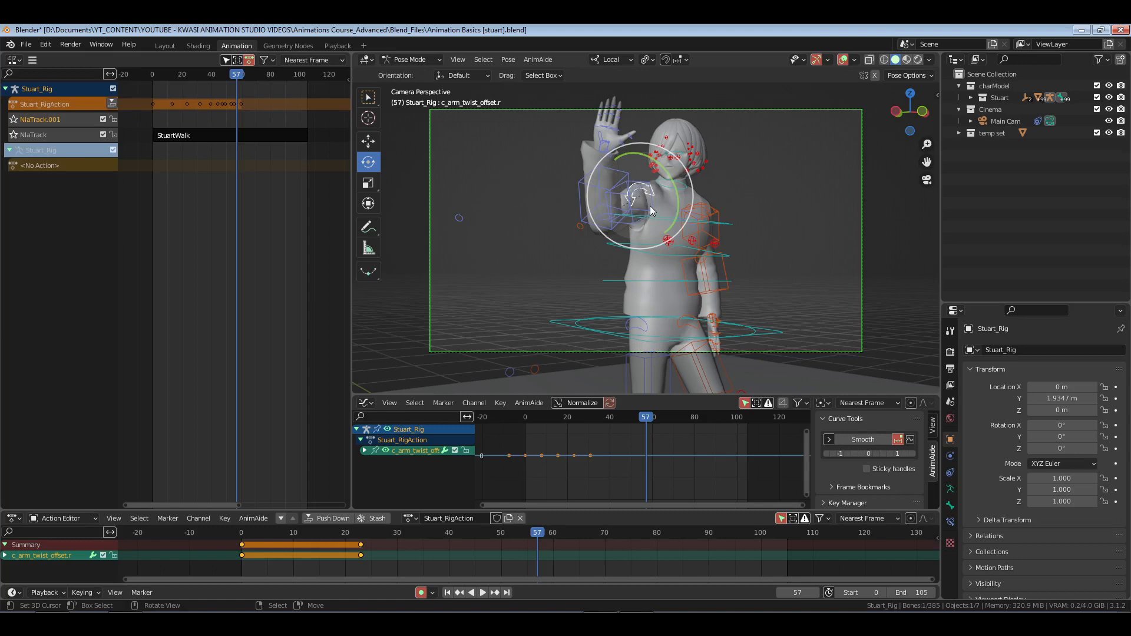
{"action": "left_click", "coordinate": [652, 211]}
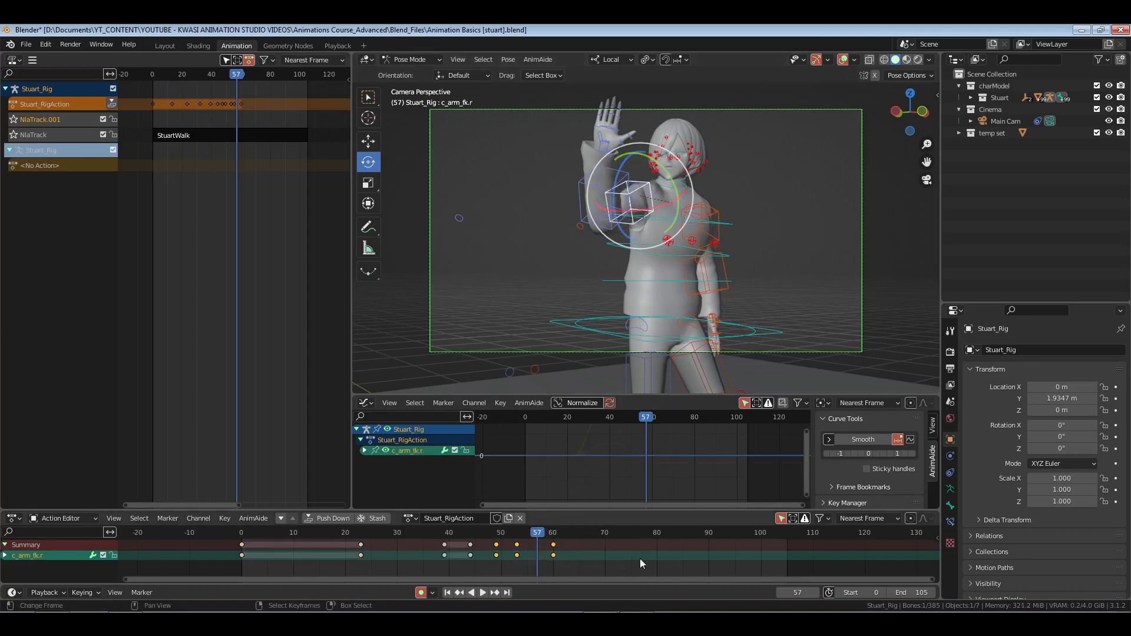
{"action": "key", "text": "x"}
{"action": "left_click", "coordinate": [622, 559]}
Play and scrub through the arm motion, then select the right hand control and stop at frame 66
{"action": "key", "text": "space"}
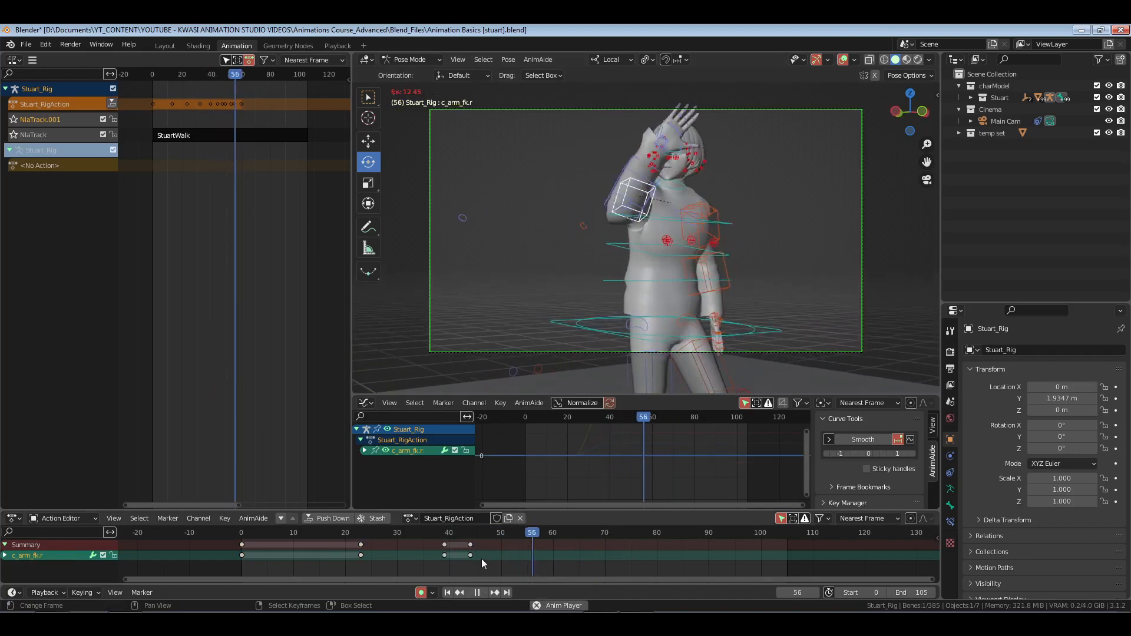
{"action": "key", "text": "space"}
{"action": "left_click_drag", "start_coordinate": [529, 559], "coordinate": [590, 554]}
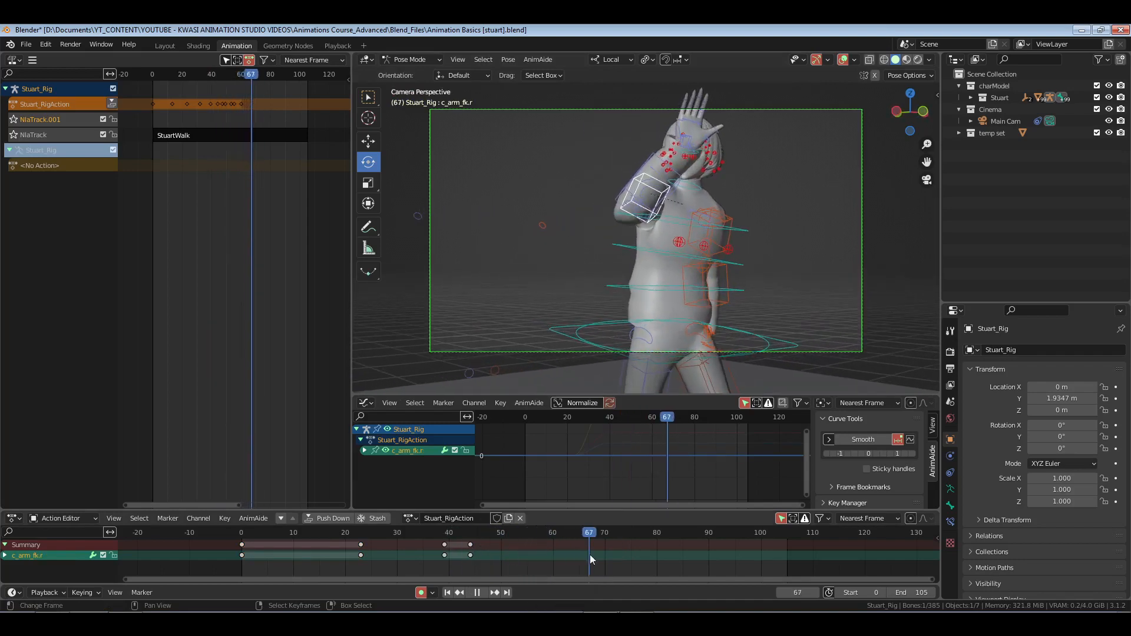
{"action": "left_click", "coordinate": [693, 140]}
{"action": "left_click_drag", "start_coordinate": [592, 557], "coordinate": [589, 534]}
{"action": "key", "text": "space"}
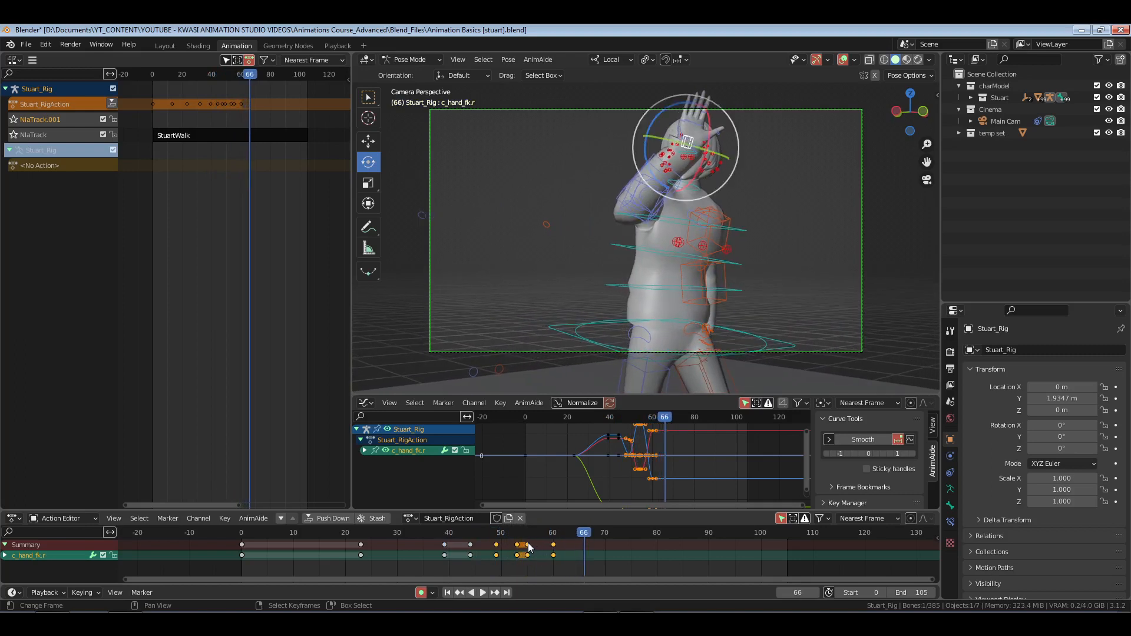
Copy the right hand control's keyframe at frame 55 and paste it at frame 66
{"action": "right_click", "coordinate": [528, 543]}
{"action": "key", "text": "ctrl+c"}
{"action": "key", "text": "ctrl+v"}
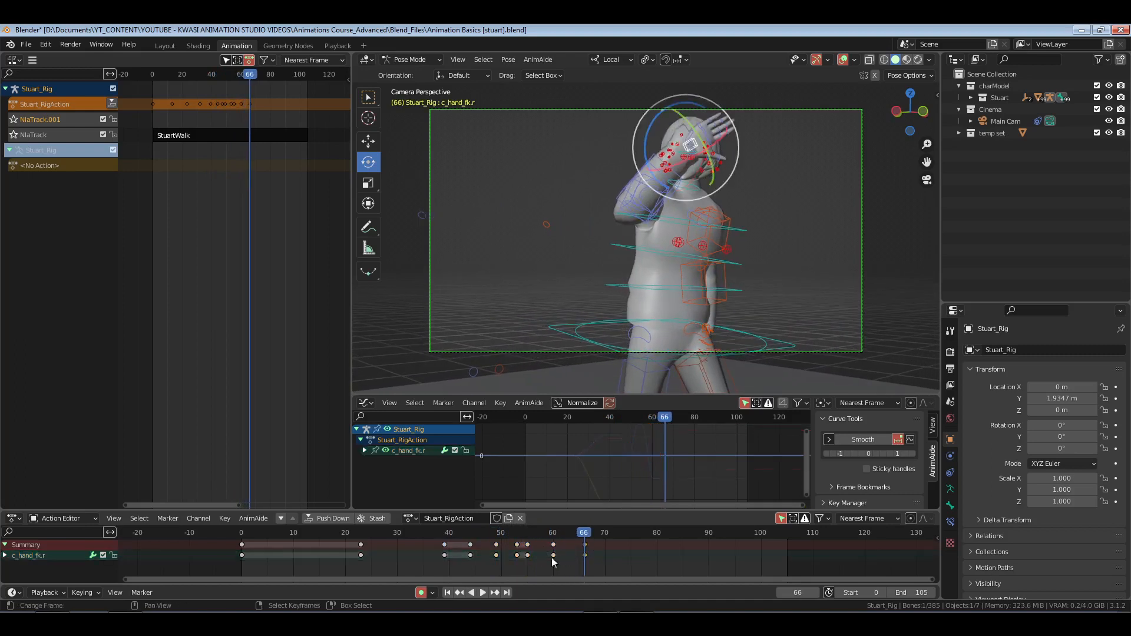
Copy the right hand control's keyframe from frame 60 to frame 75 and save the file
{"action": "key", "text": "space"}
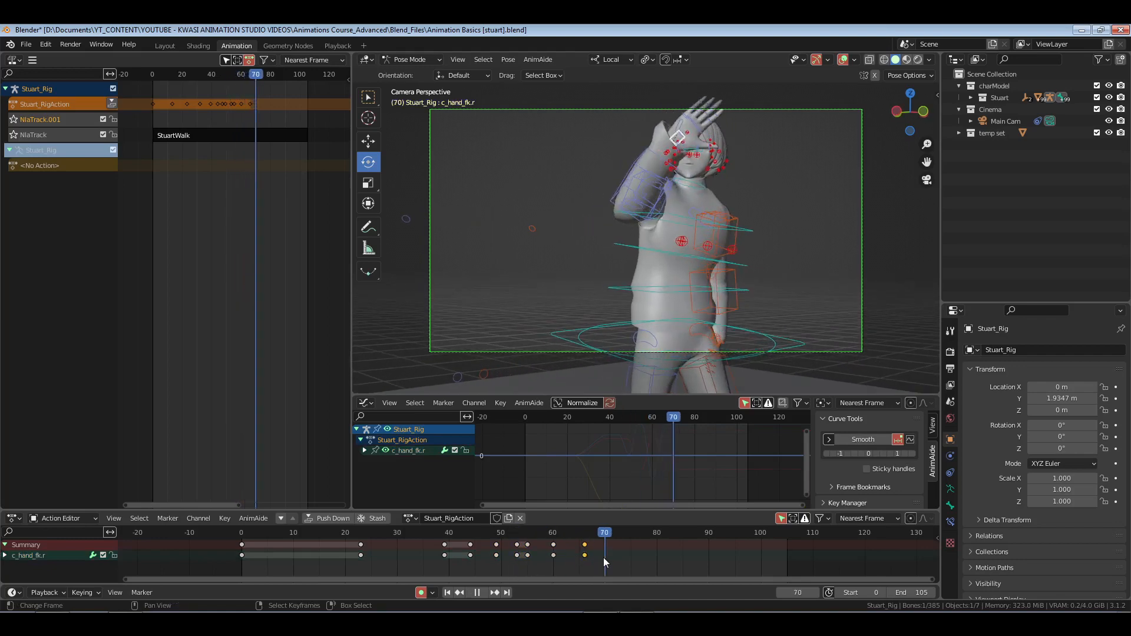
{"action": "key", "text": "space"}
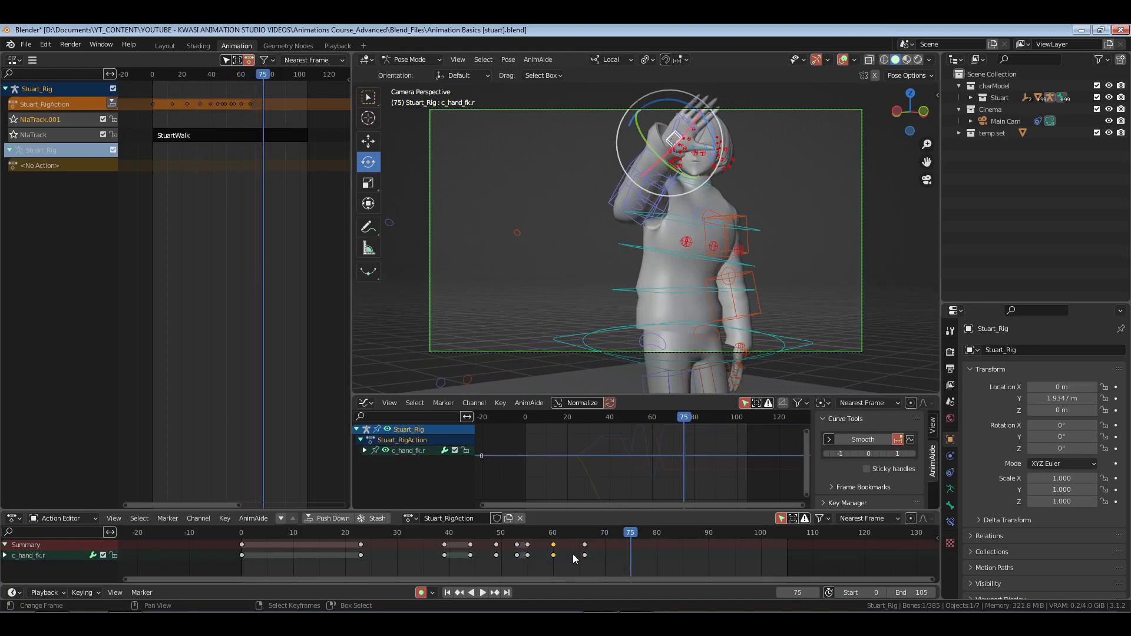
{"action": "key", "text": "ctrl+v"}
{"action": "key", "text": "ctrl+s"}
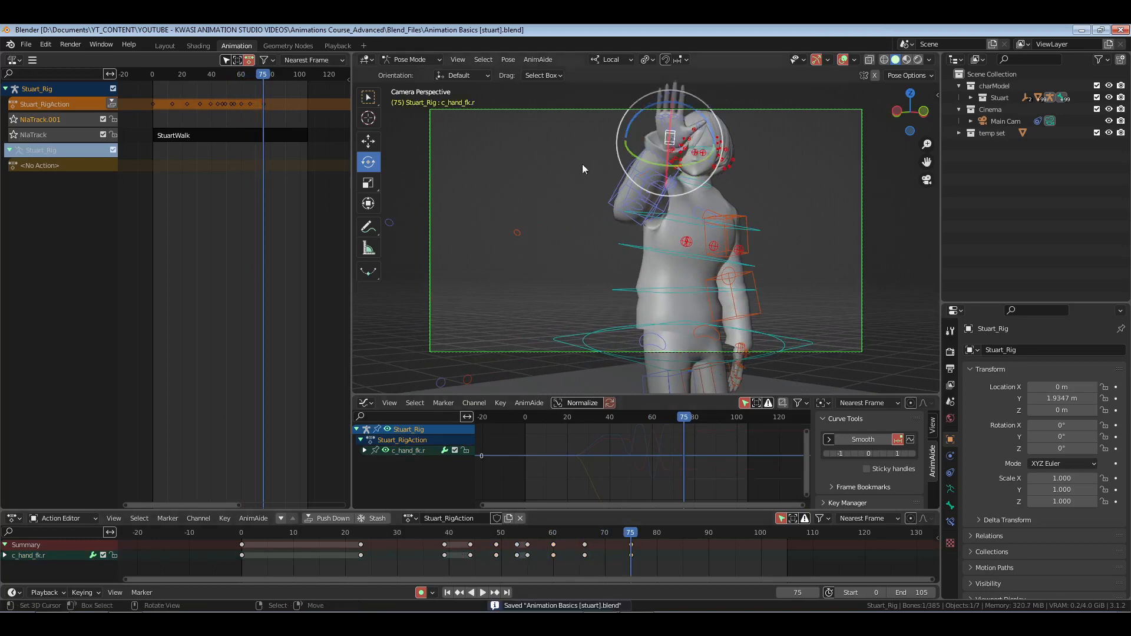
Leave the camera view, frame the right hand control up close and rotate it freely at frame 75
{"action": "key", "text": "KP_0"}
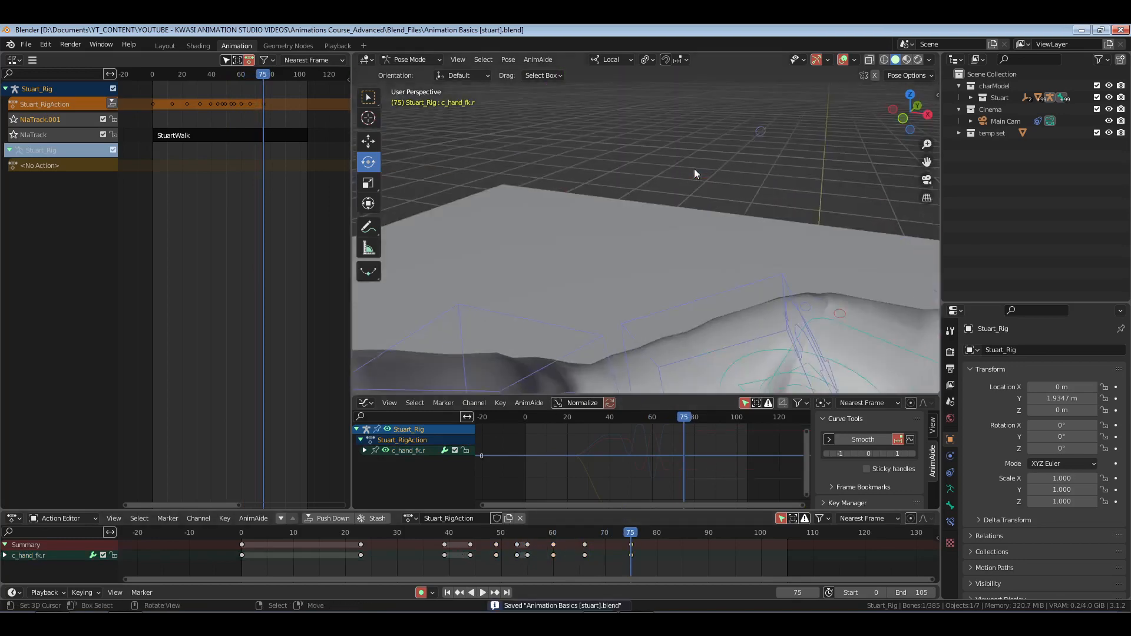
{"action": "key", "text": "KP_Decimal"}
{"action": "middle_click_drag", "start_coordinate": [695, 169], "coordinate": [726, 303], "text": "ctrl"}
{"action": "left_click_drag", "start_coordinate": [670, 191], "coordinate": [688, 216]}
{"action": "middle_click_drag", "start_coordinate": [632, 262], "coordinate": [666, 236]}
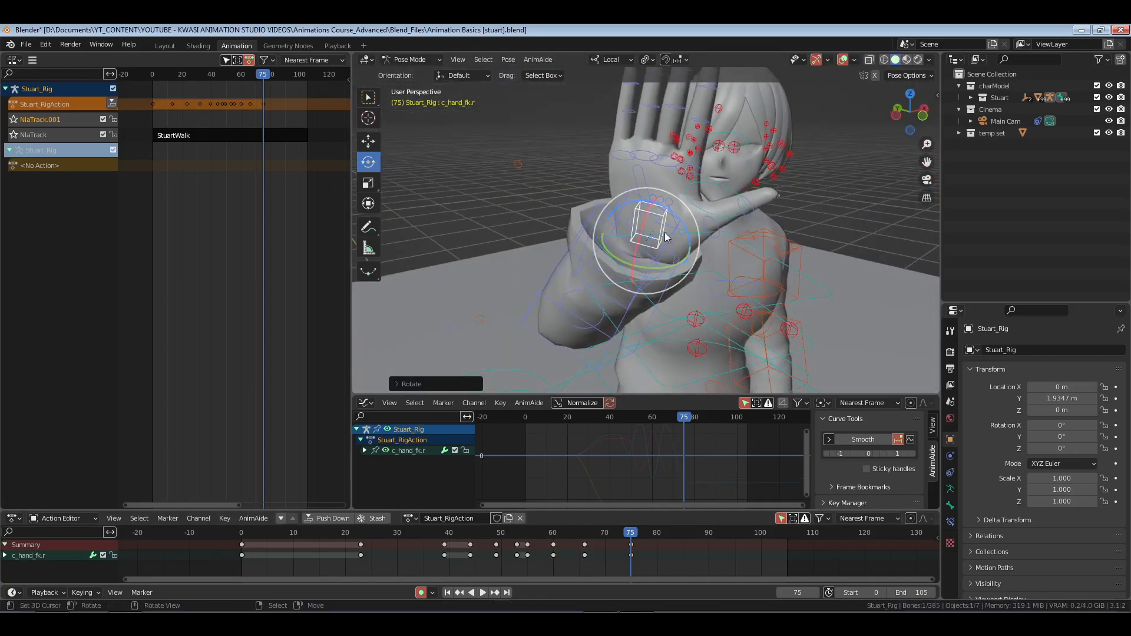
{"action": "left_click_drag", "start_coordinate": [666, 237], "coordinate": [654, 227]}
Review the wave from about frame 48 to 75, and refine the right hand's rotation at frame 75
{"action": "left_click", "coordinate": [486, 553]}
{"action": "key", "text": "space"}
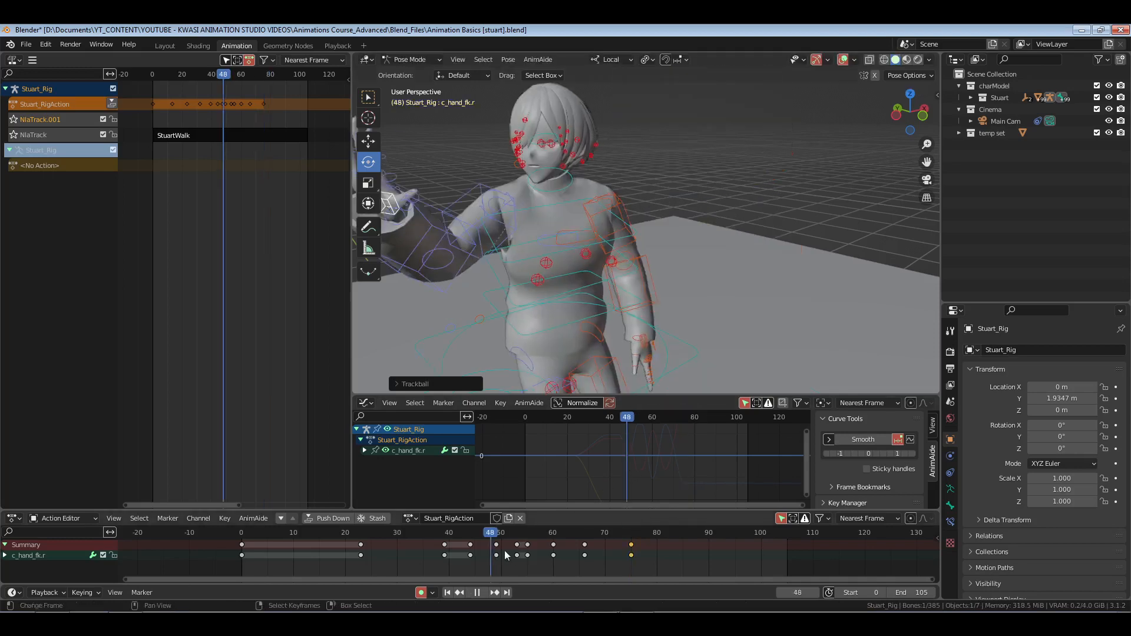
{"action": "left_click_drag", "start_coordinate": [506, 555], "coordinate": [630, 556]}
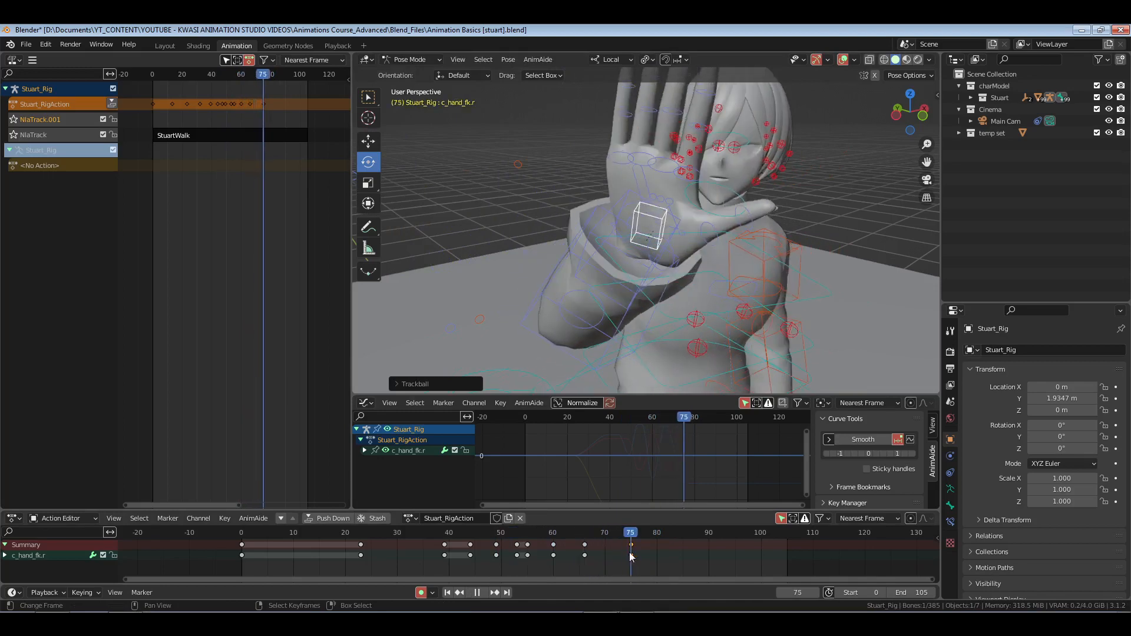
{"action": "key", "text": "r"}
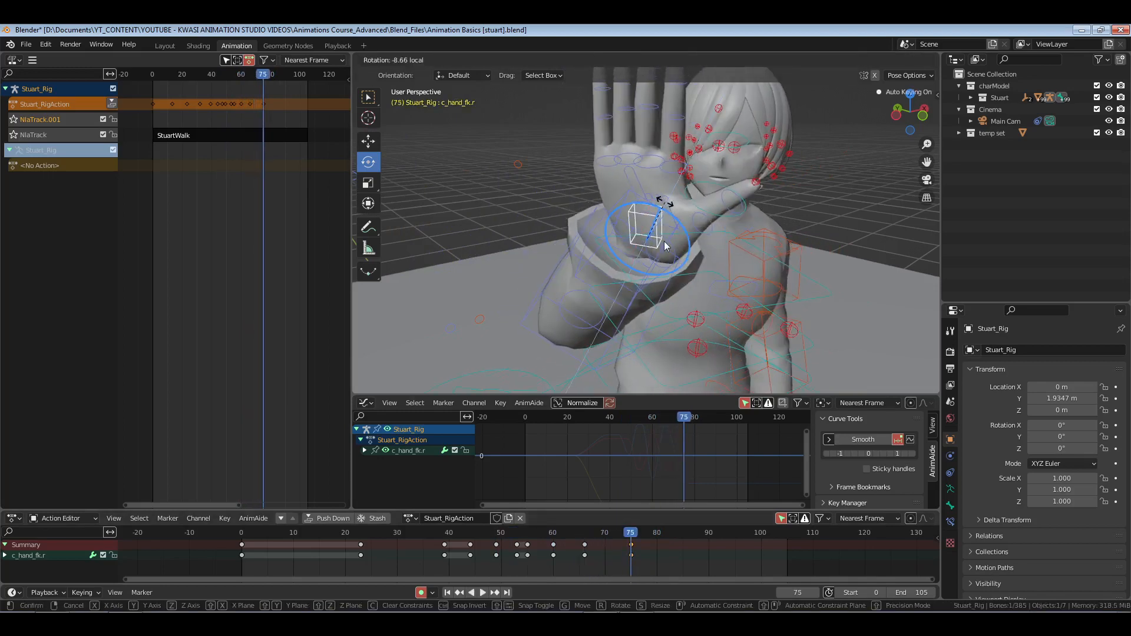
{"action": "left_click_drag", "start_coordinate": [664, 204], "coordinate": [664, 240]}
{"action": "left_click_drag", "start_coordinate": [665, 242], "coordinate": [667, 224]}
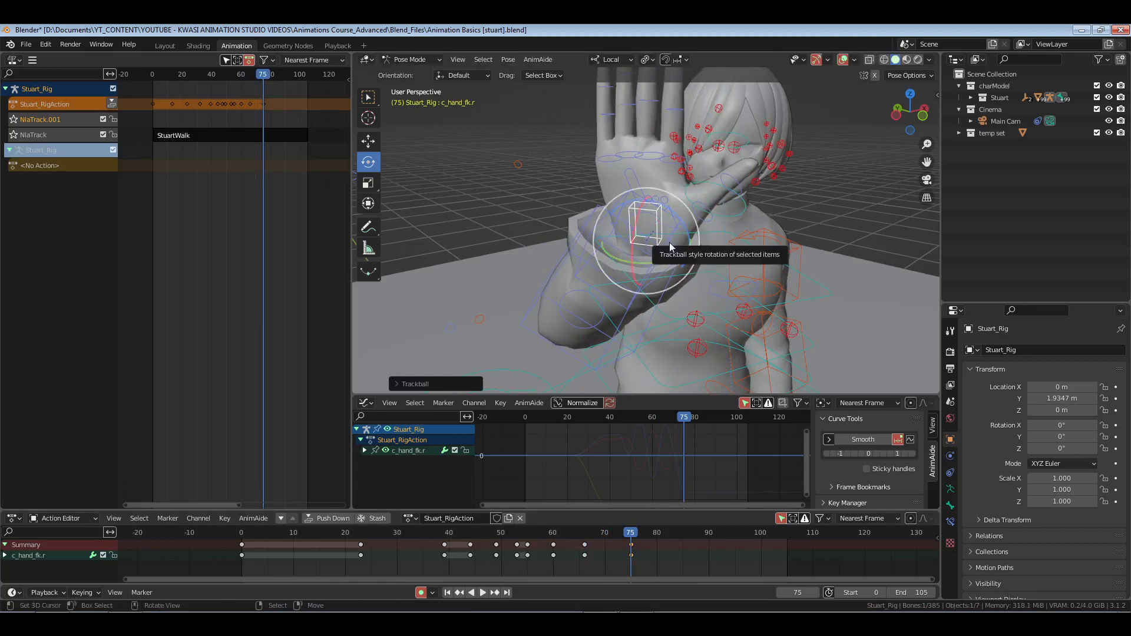
Save the file and play the wave back from frame 0 through the camera
{"action": "left_click", "coordinate": [234, 558]}
{"action": "key", "text": "ctrl+s"}
{"action": "key", "text": "KP_0"}
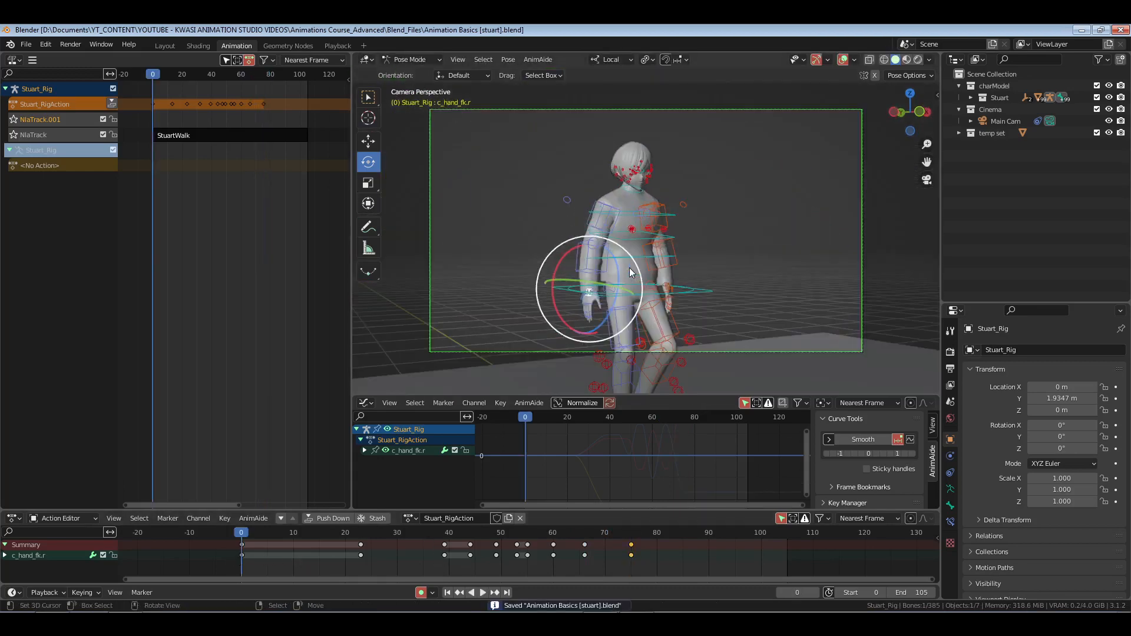
{"action": "key", "text": "space"}
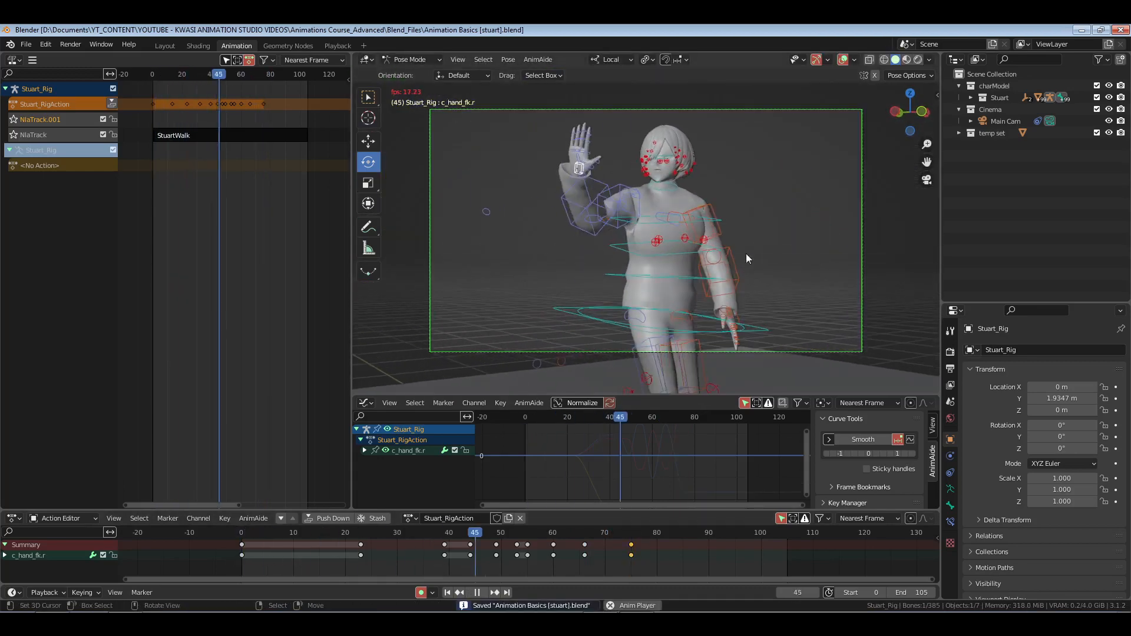
{"action": "key", "text": "space"}
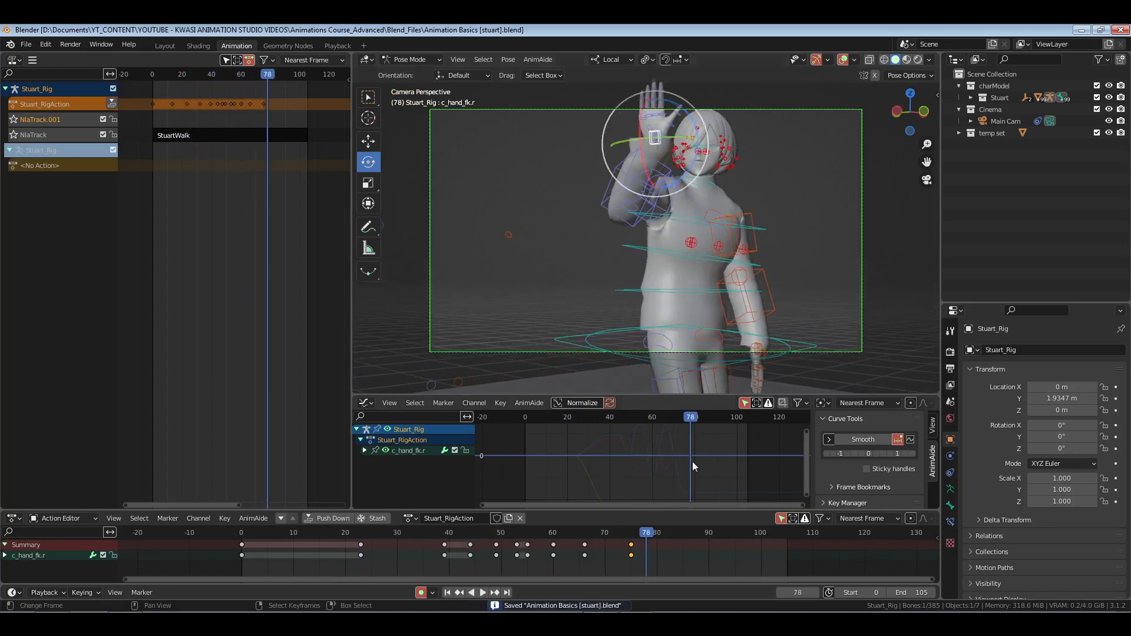
At frame 80, key the three spine controls together with the right shoulder, upper arm, forearm and hand controls
{"action": "left_click", "coordinate": [657, 554]}
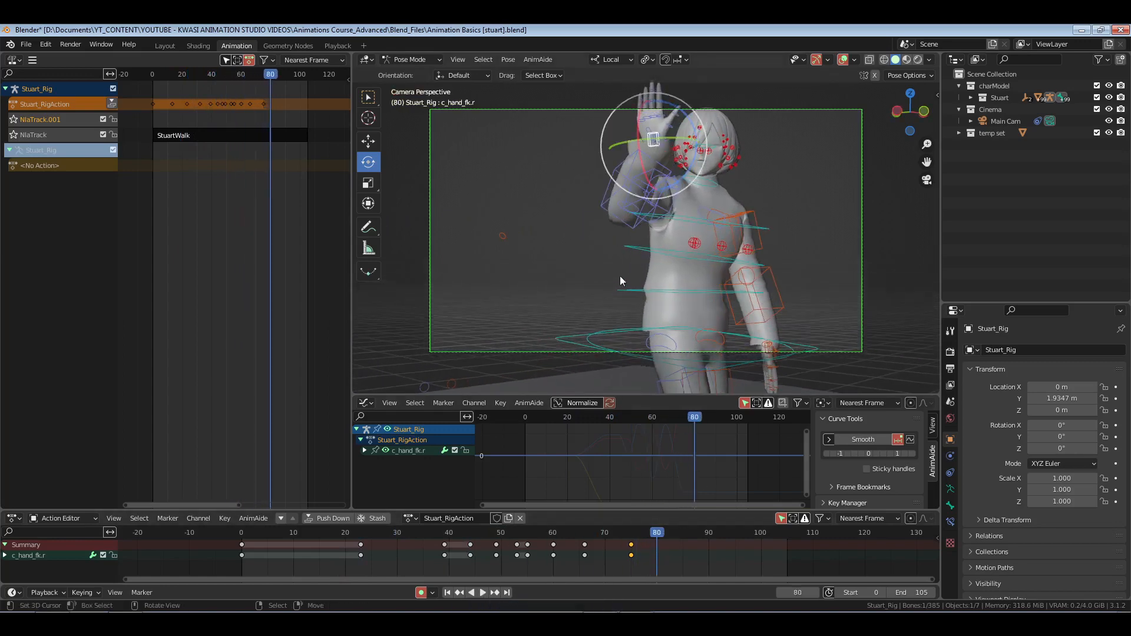
{"action": "left_click_drag", "start_coordinate": [692, 214], "coordinate": [682, 304]}
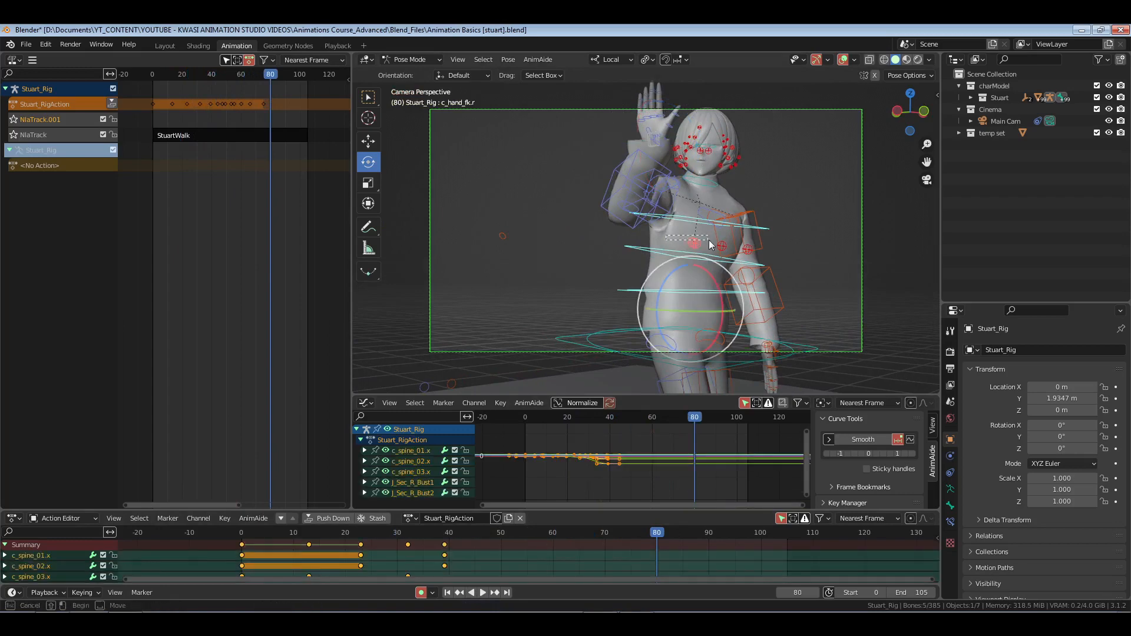
{"action": "key", "text": "KP_Decimal"}
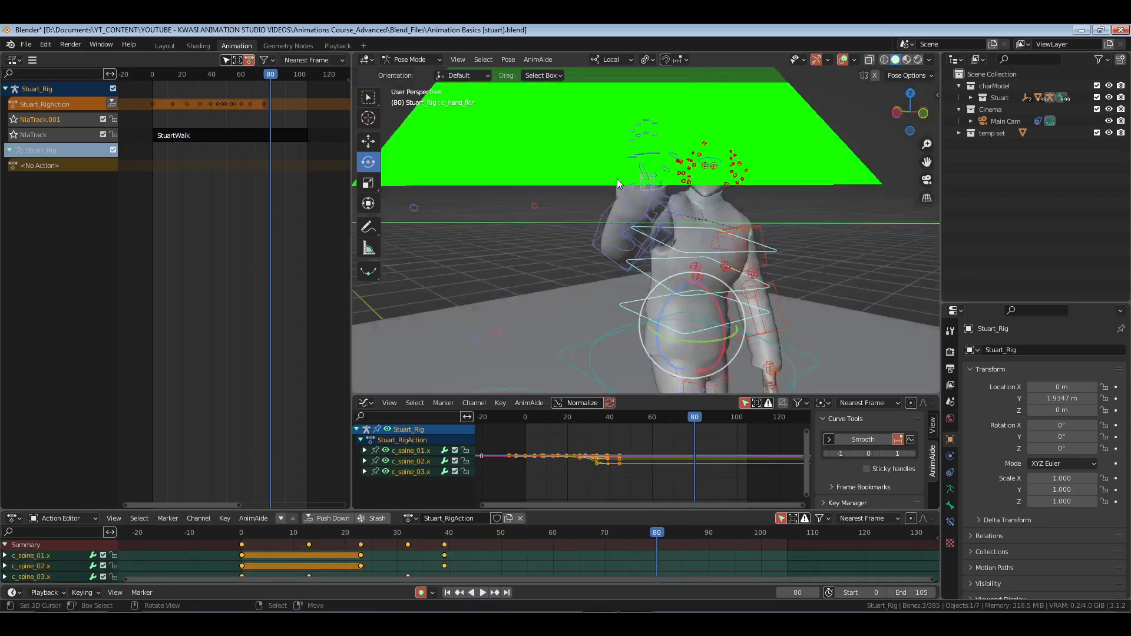
{"action": "left_click", "coordinate": [634, 187], "text": "shift"}
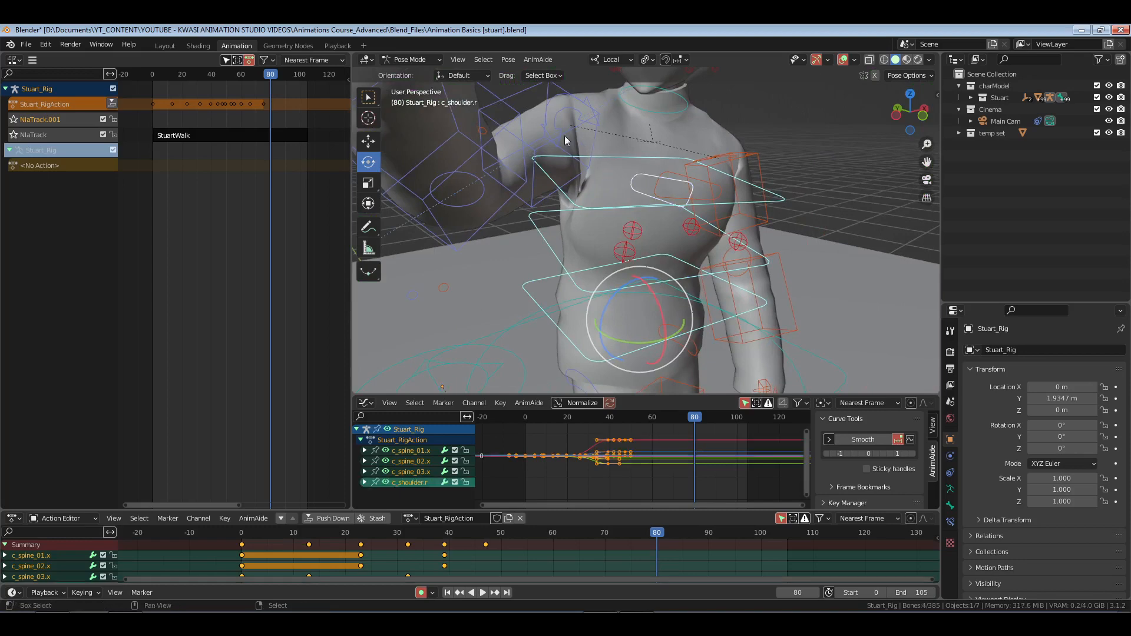
{"action": "left_click", "coordinate": [549, 147], "text": "shift"}
{"action": "scroll", "coordinate": [549, 147], "scroll_direction": "down", "scroll_amount": 4}
{"action": "middle_click_drag", "start_coordinate": [582, 179], "coordinate": [543, 171]}
{"action": "left_click", "coordinate": [530, 165], "text": "shift"}
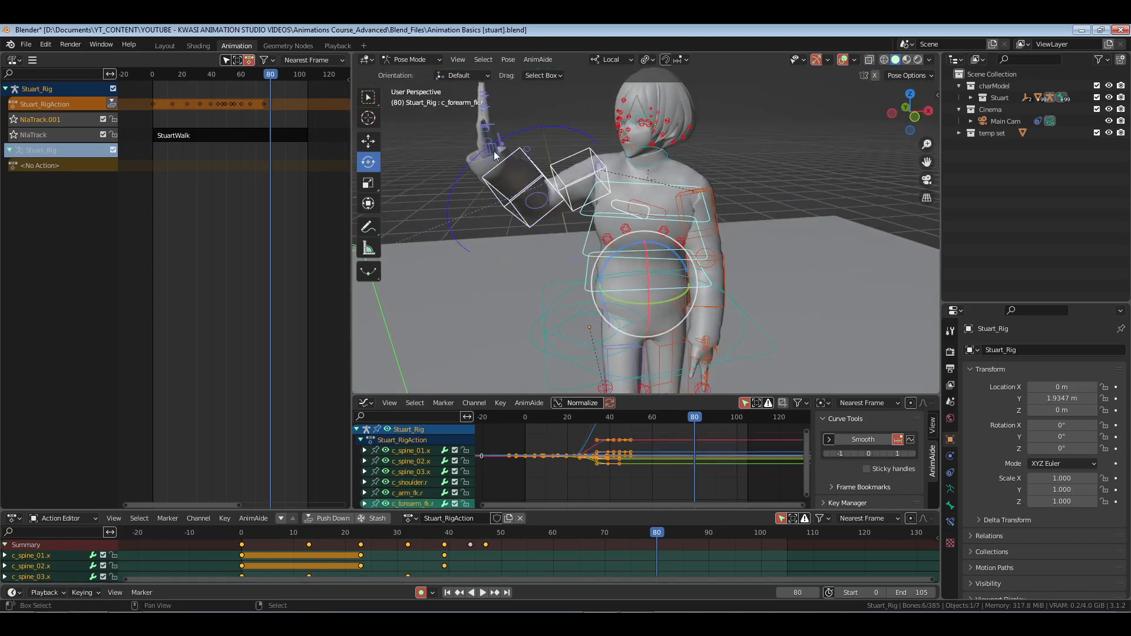
{"action": "left_click", "coordinate": [495, 155], "text": "shift"}
{"action": "key", "text": "i"}
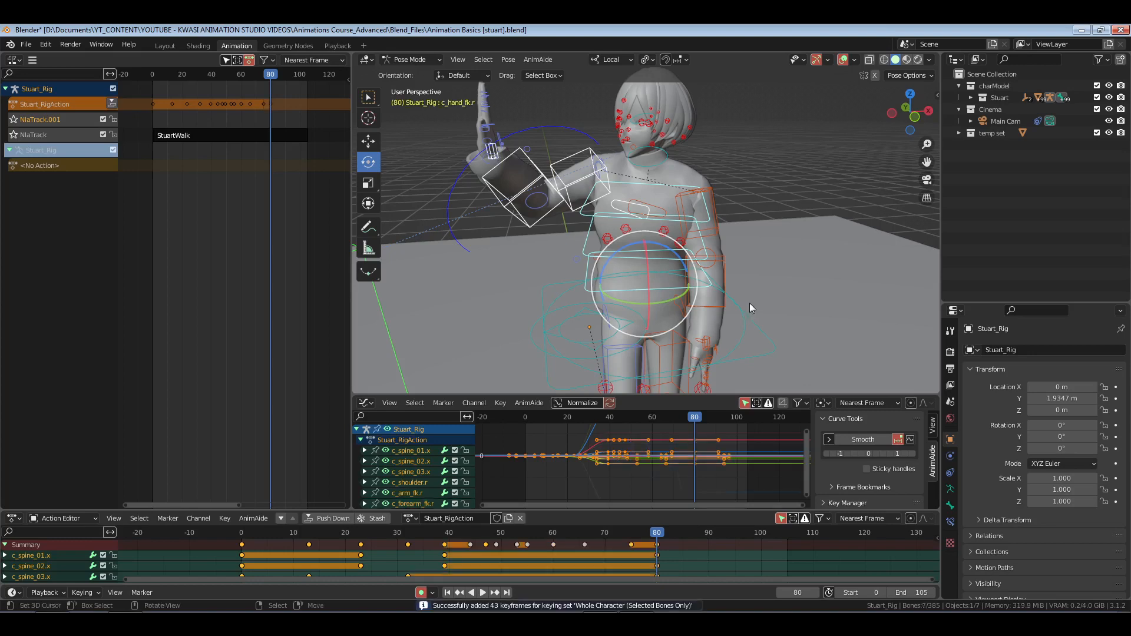
Advance 23 frames to frame 103, paste the selected controls' frame 0 keyframes there and save the file
{"action": "left_click", "coordinate": [798, 590]}
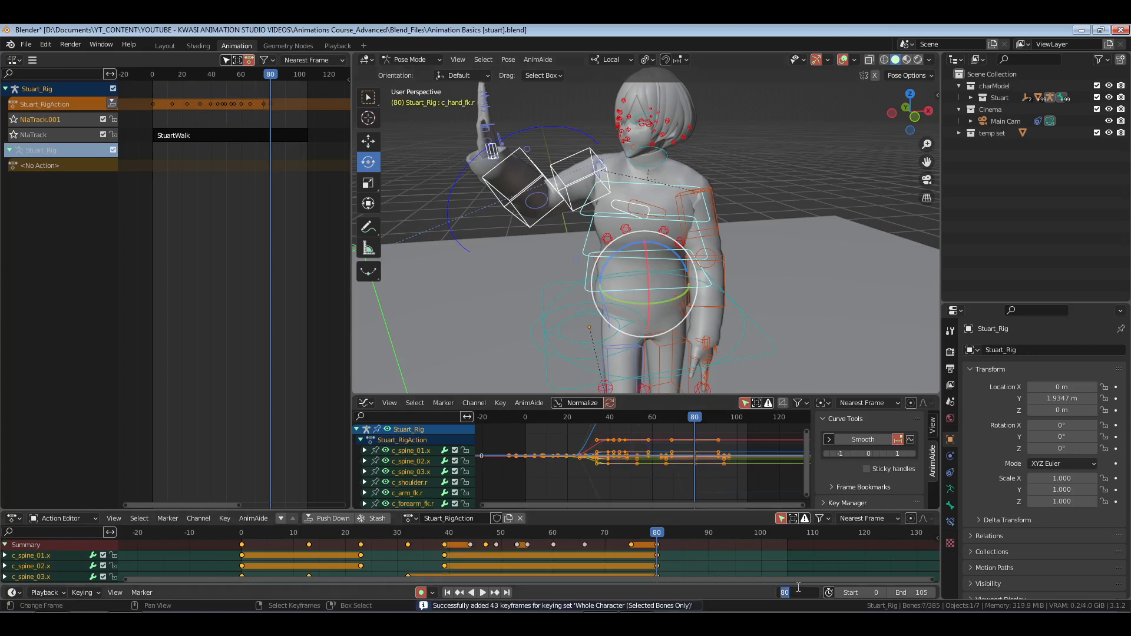
{"action": "type", "text": "+23"}
{"action": "key", "text": "Return"}
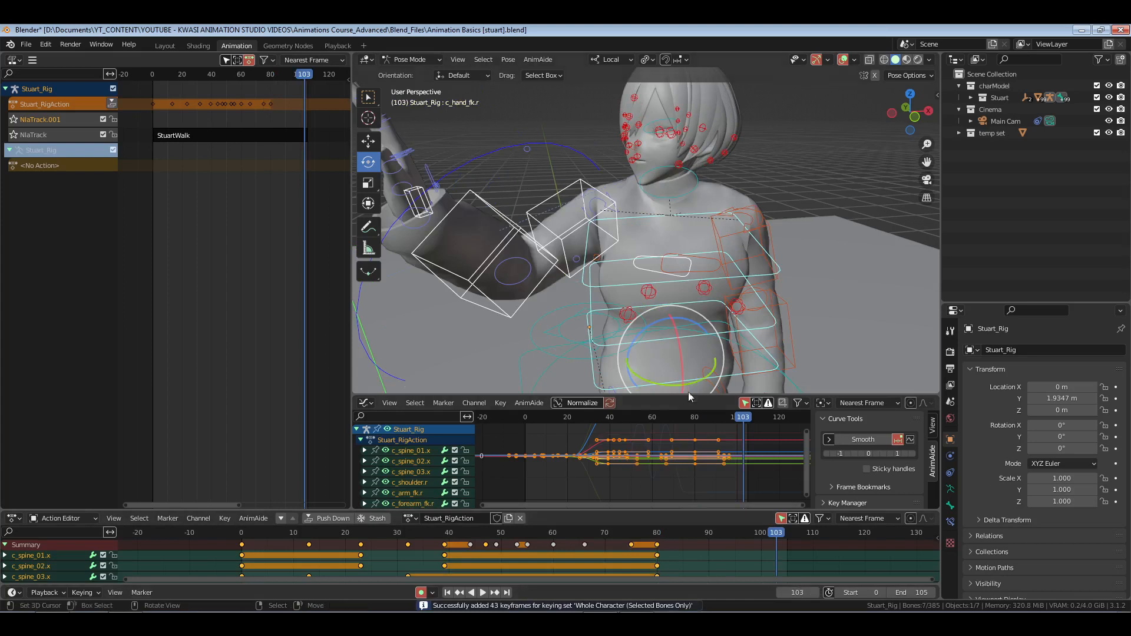
{"action": "left_click", "coordinate": [242, 545]}
{"action": "key", "text": "ctrl+c"}
{"action": "key", "text": "ctrl+v"}
{"action": "key", "text": "ctrl+s"}
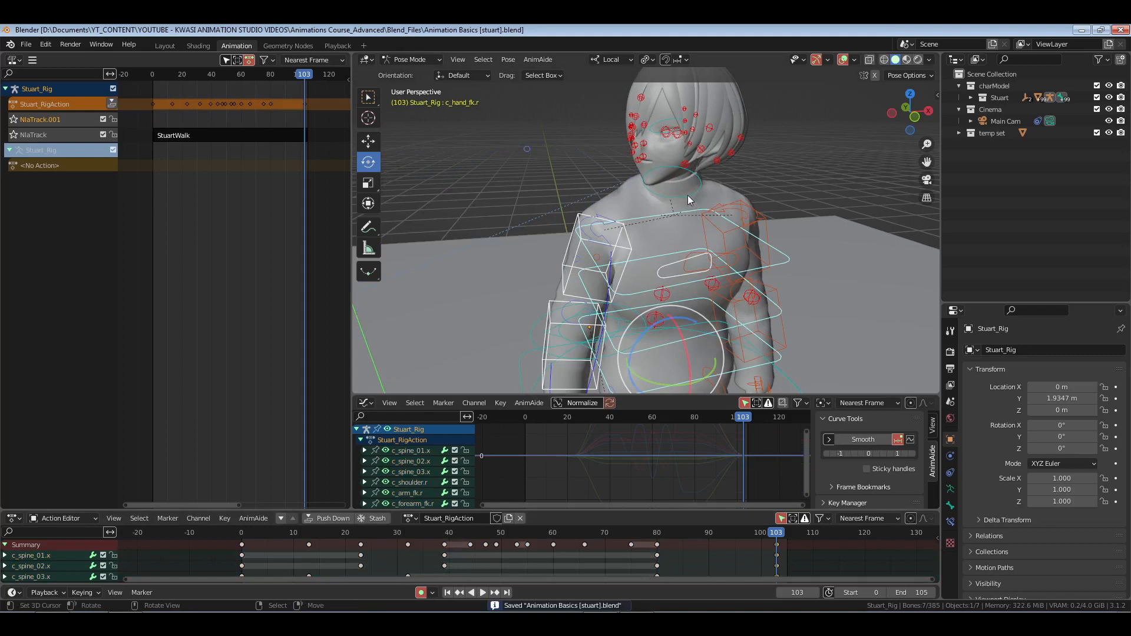
Select the left and right shoulder controls and key them at frame 80
{"action": "left_click", "coordinate": [731, 263]}
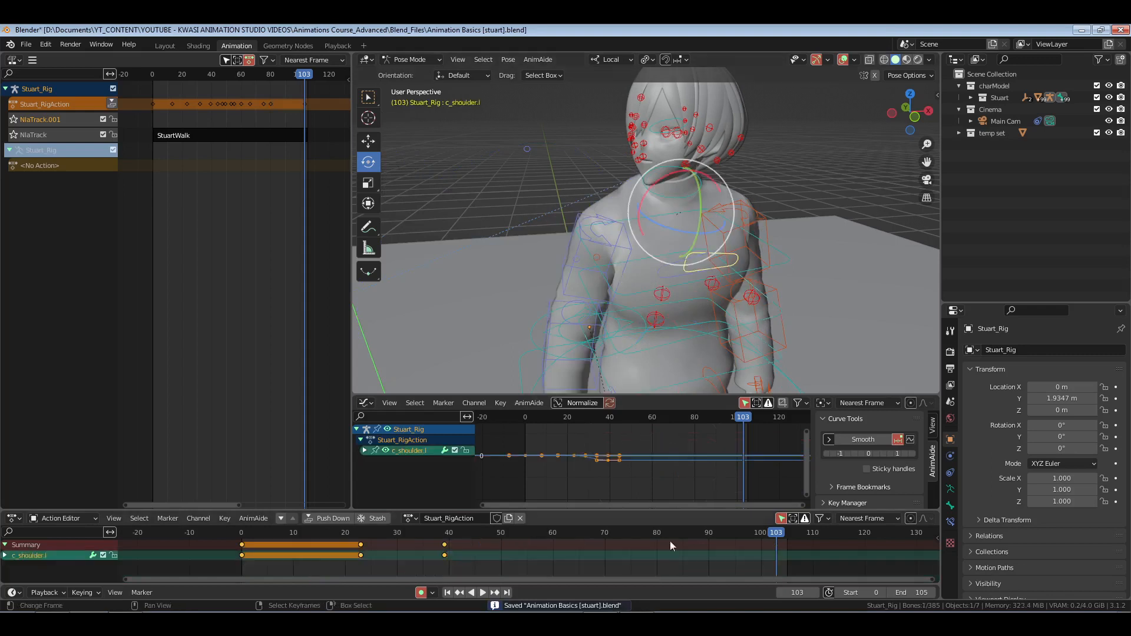
{"action": "left_click", "coordinate": [663, 273], "text": "shift"}
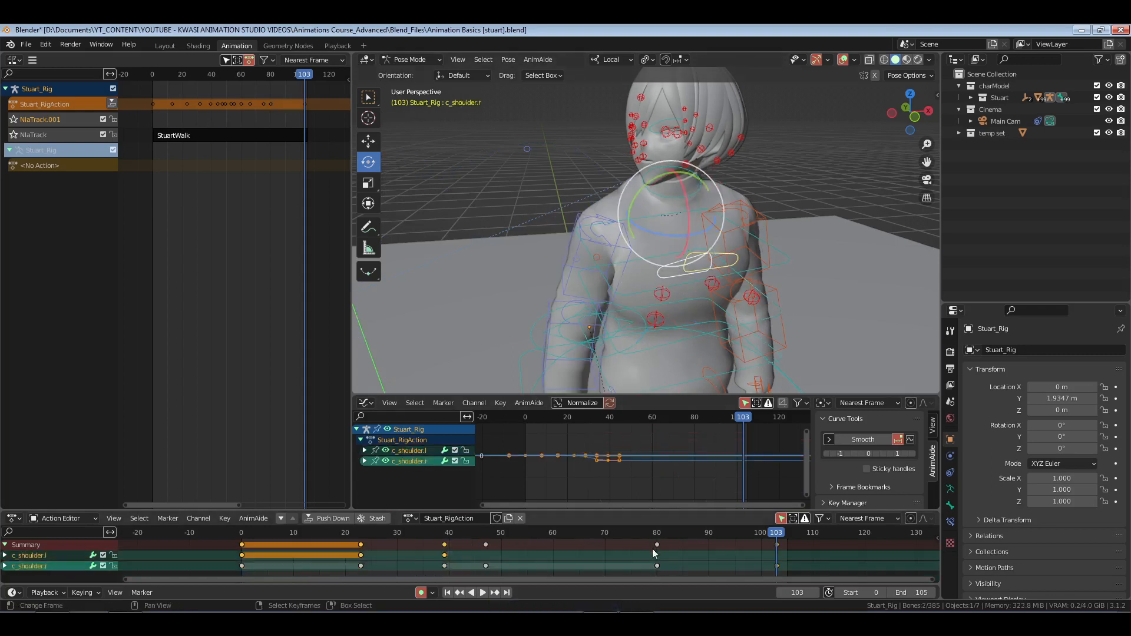
{"action": "left_click", "coordinate": [658, 533]}
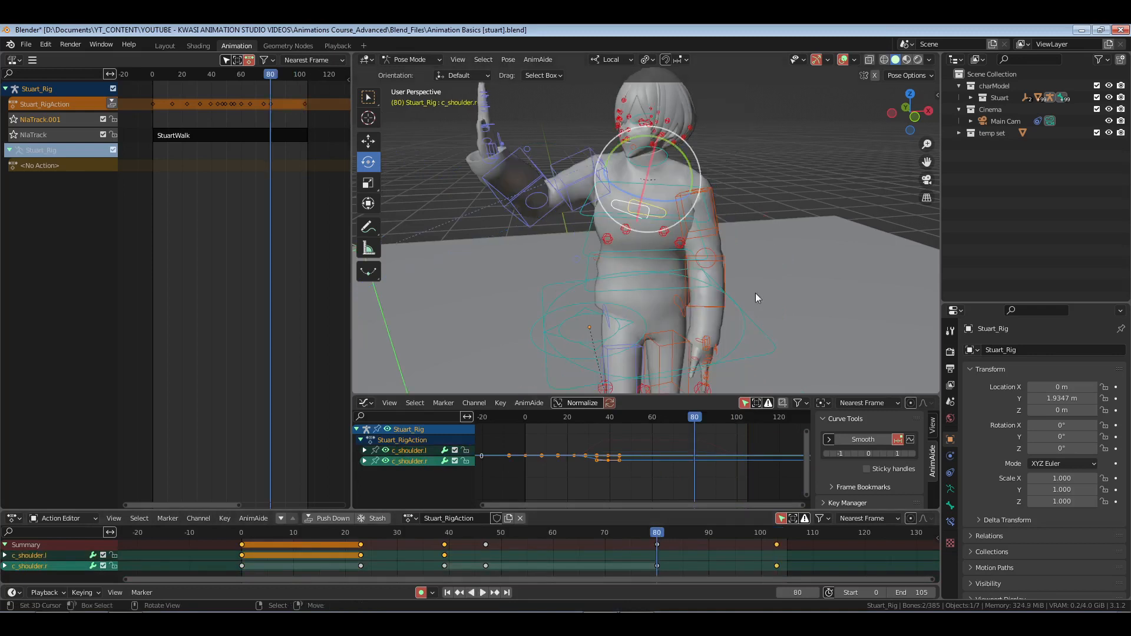
{"action": "key", "text": "i"}
Copy the left shoulder control's frame 0 keyframe to frame 103 and save the file
{"action": "left_click", "coordinate": [776, 534]}
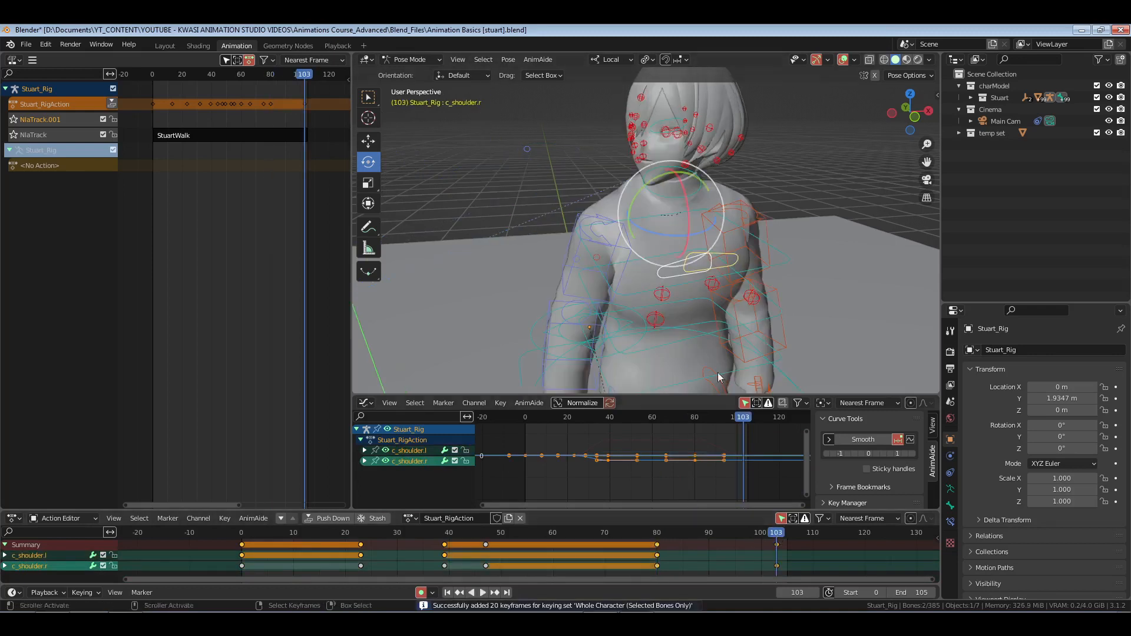
{"action": "left_click", "coordinate": [717, 253]}
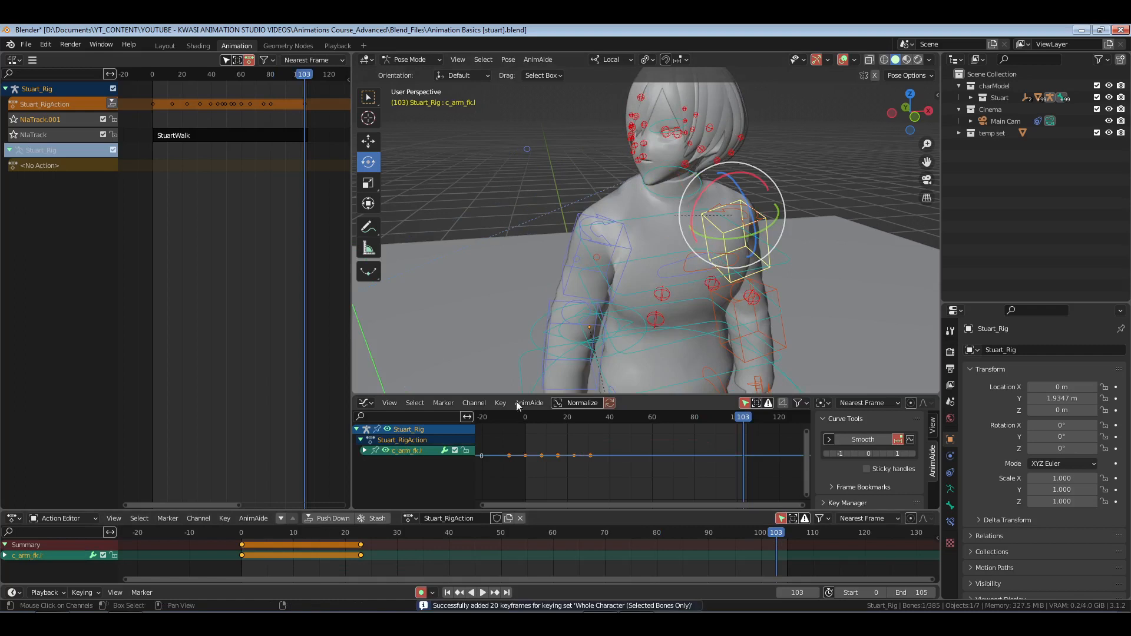
{"action": "left_click", "coordinate": [684, 256]}
{"action": "left_click", "coordinate": [331, 561]}
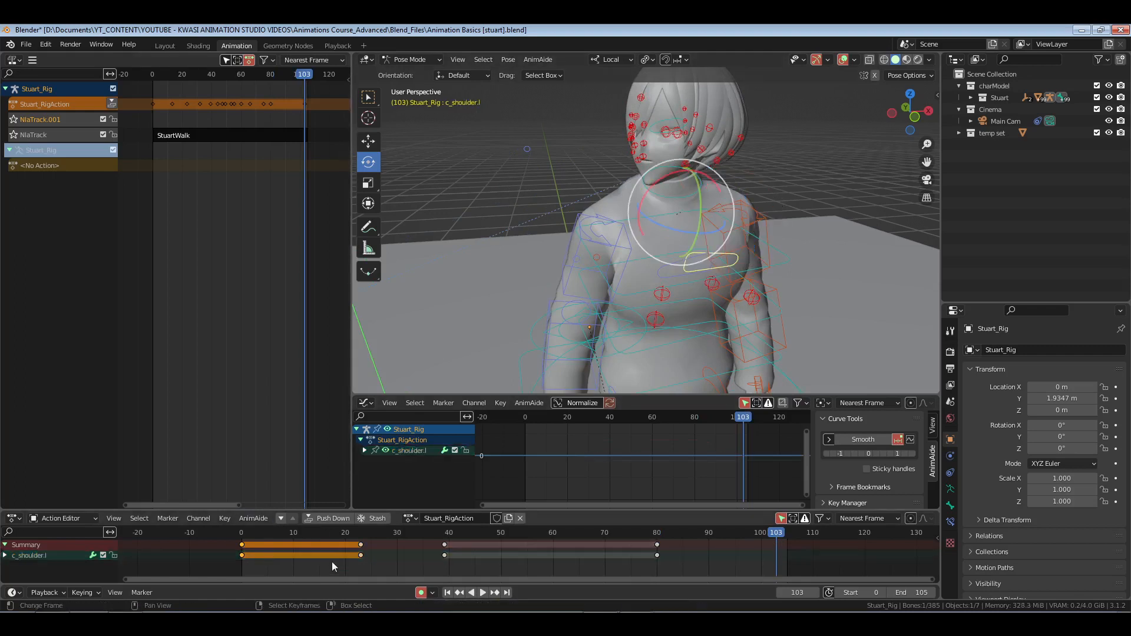
{"action": "key", "text": "ctrl+s"}
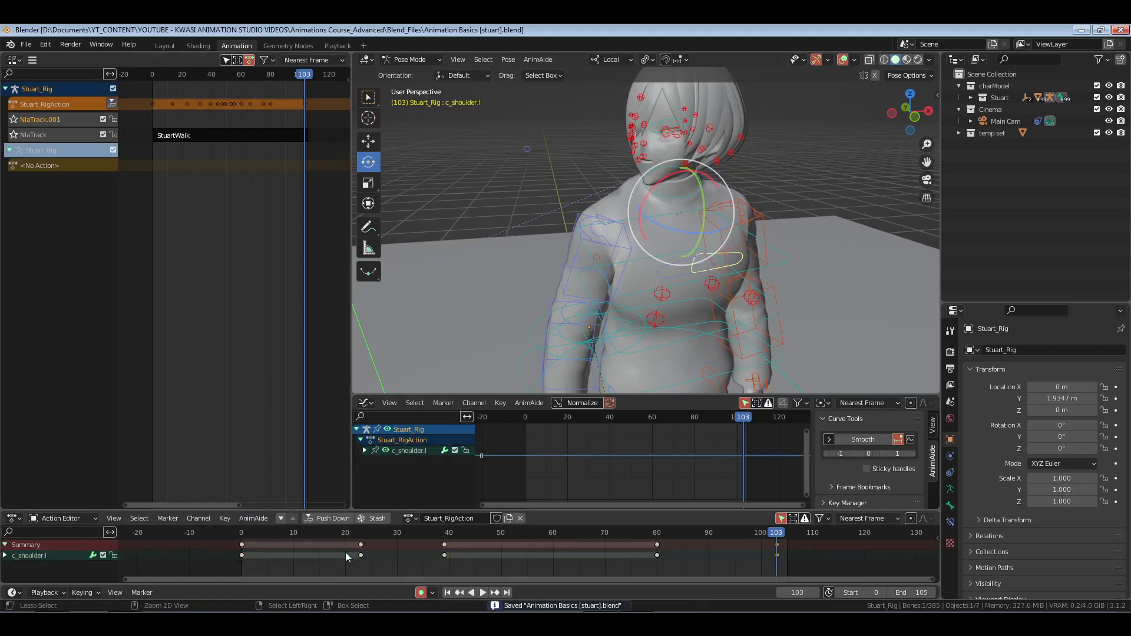
Key the neck and head controls at frame 75, checking the timing against the right arm's keyframes
{"action": "left_click", "coordinate": [683, 190]}
{"action": "left_click", "coordinate": [662, 112], "text": "shift"}
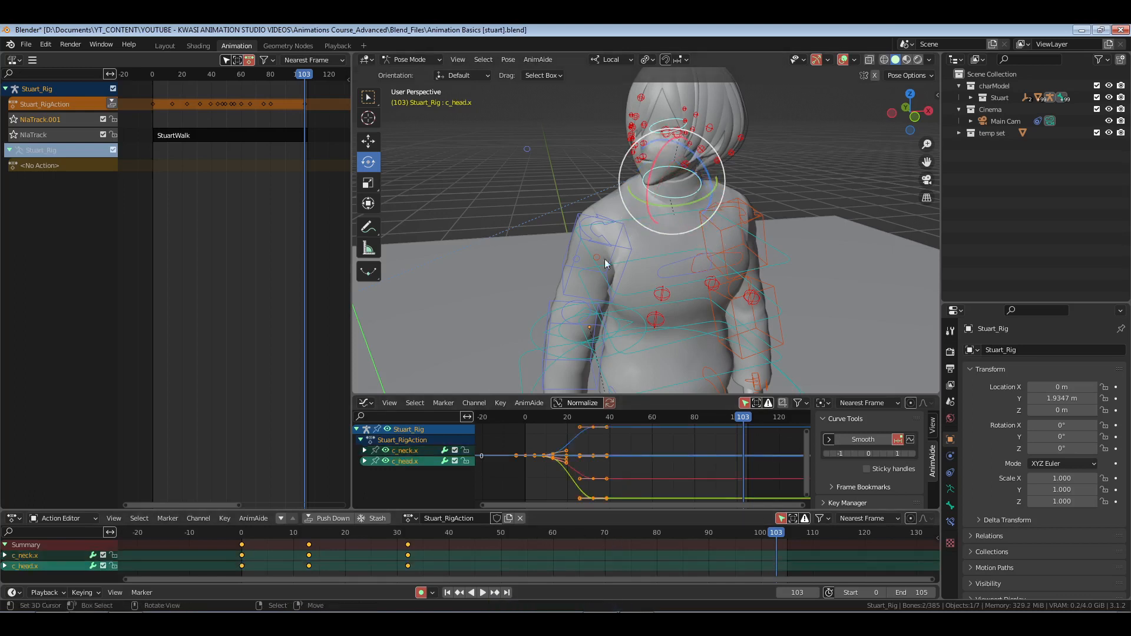
{"action": "left_click", "coordinate": [579, 254]}
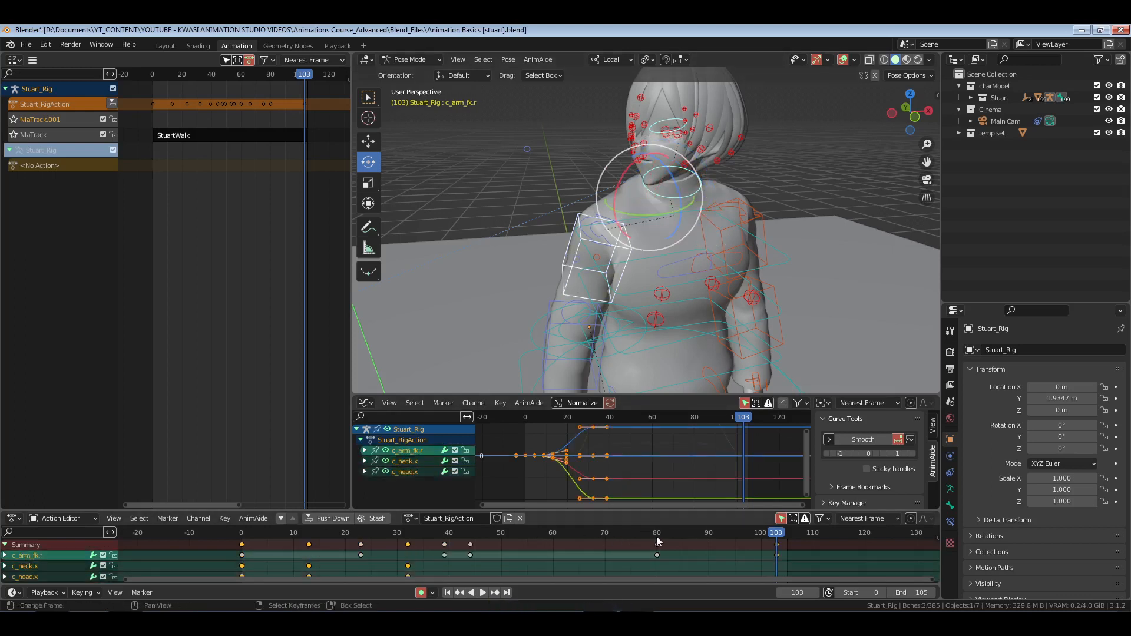
{"action": "left_click_drag", "start_coordinate": [534, 534], "coordinate": [632, 535]}
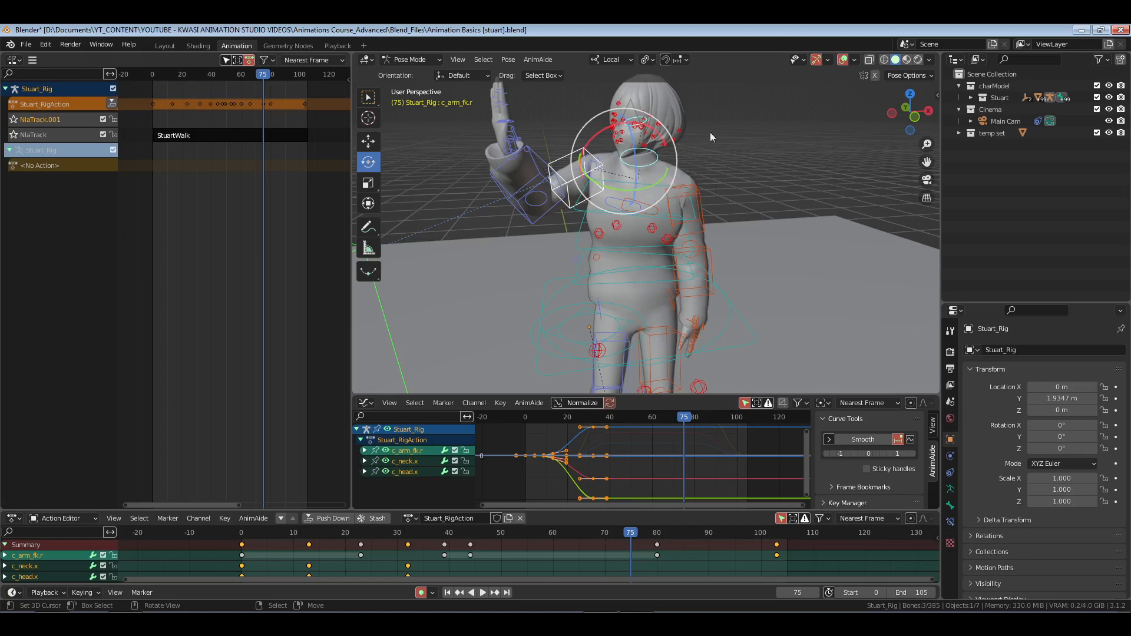
{"action": "left_click", "coordinate": [648, 146]}
{"action": "middle_click_drag", "start_coordinate": [645, 126], "coordinate": [632, 113]}
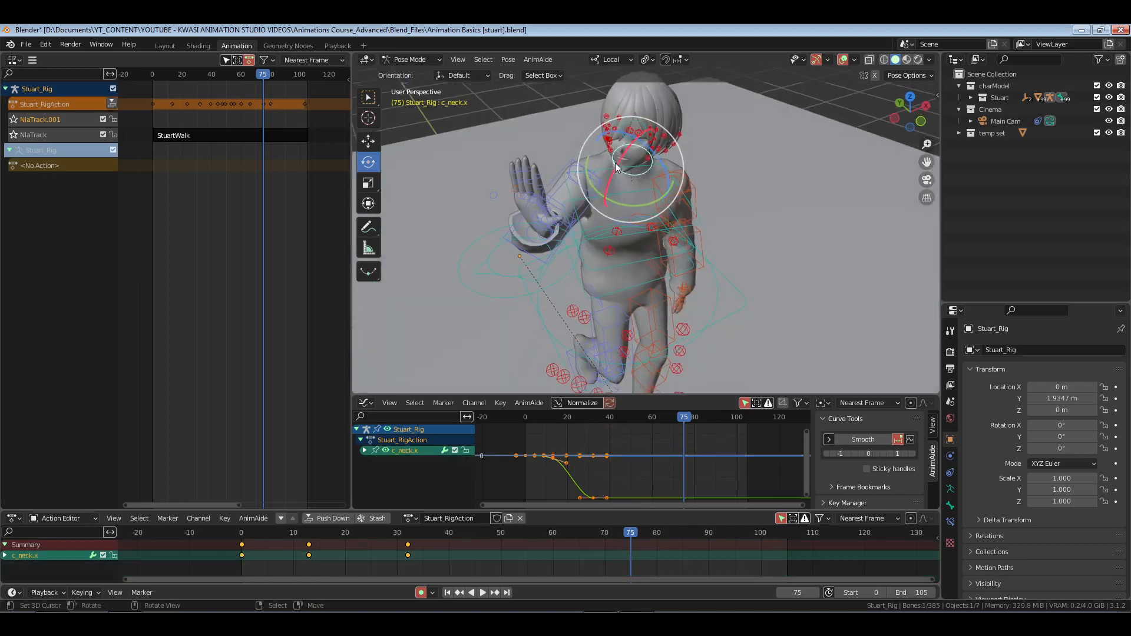
{"action": "left_click", "coordinate": [640, 122], "text": "shift"}
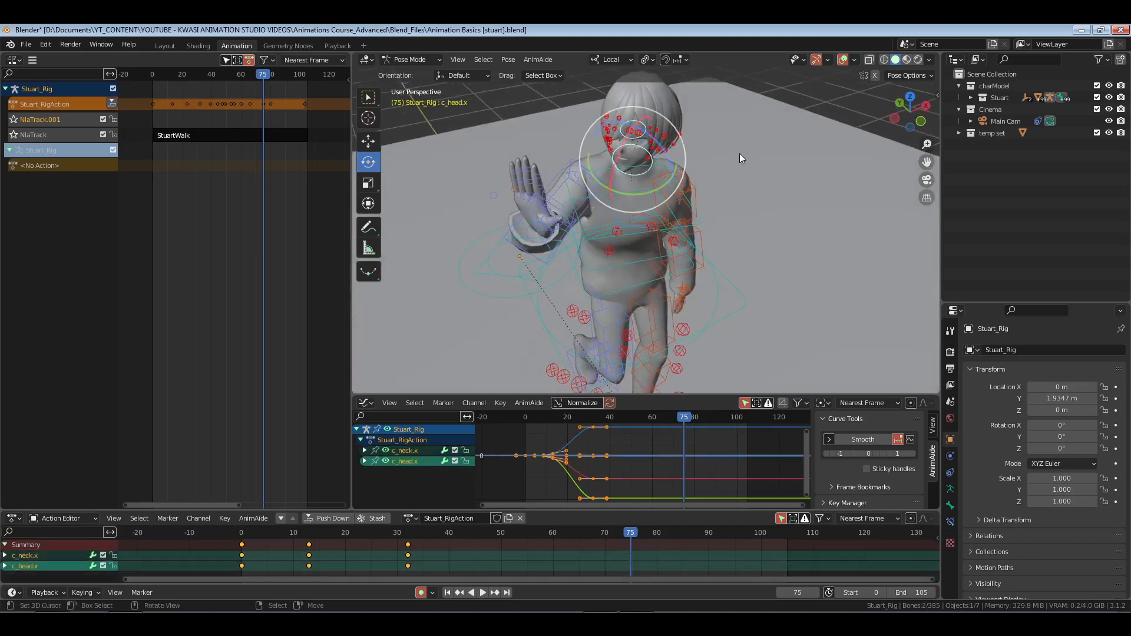
{"action": "key", "text": "i"}
Advance 25 frames to frame 100, paste the neck and head controls' frame 0 keyframes there and save the file
{"action": "double_click", "coordinate": [800, 592]}
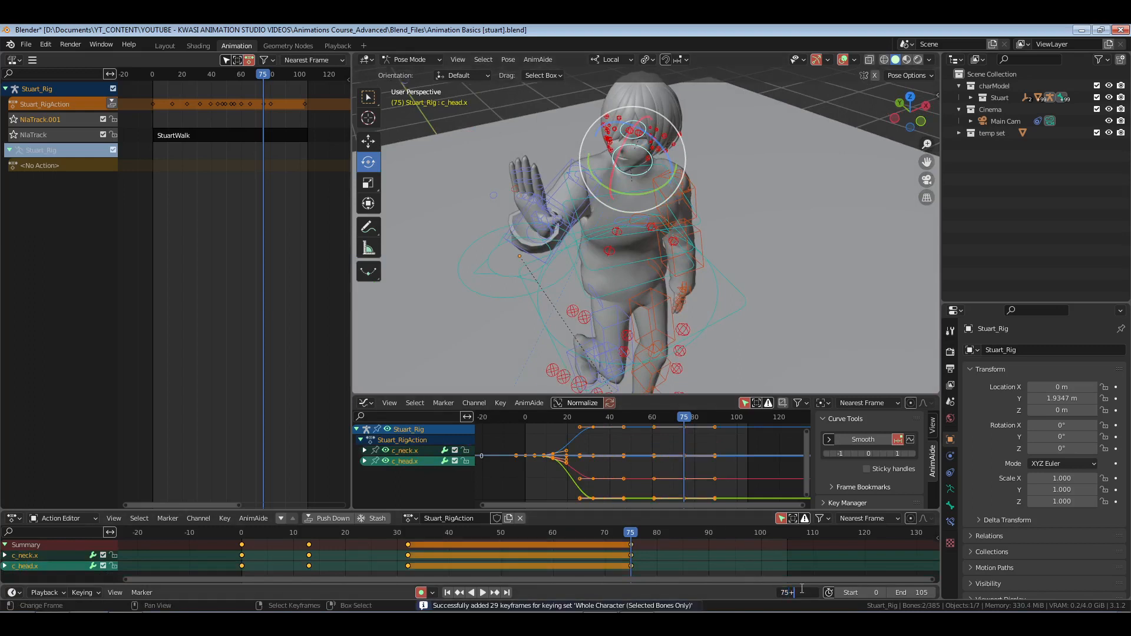
{"action": "type", "text": "+25"}
{"action": "key", "text": "Return"}
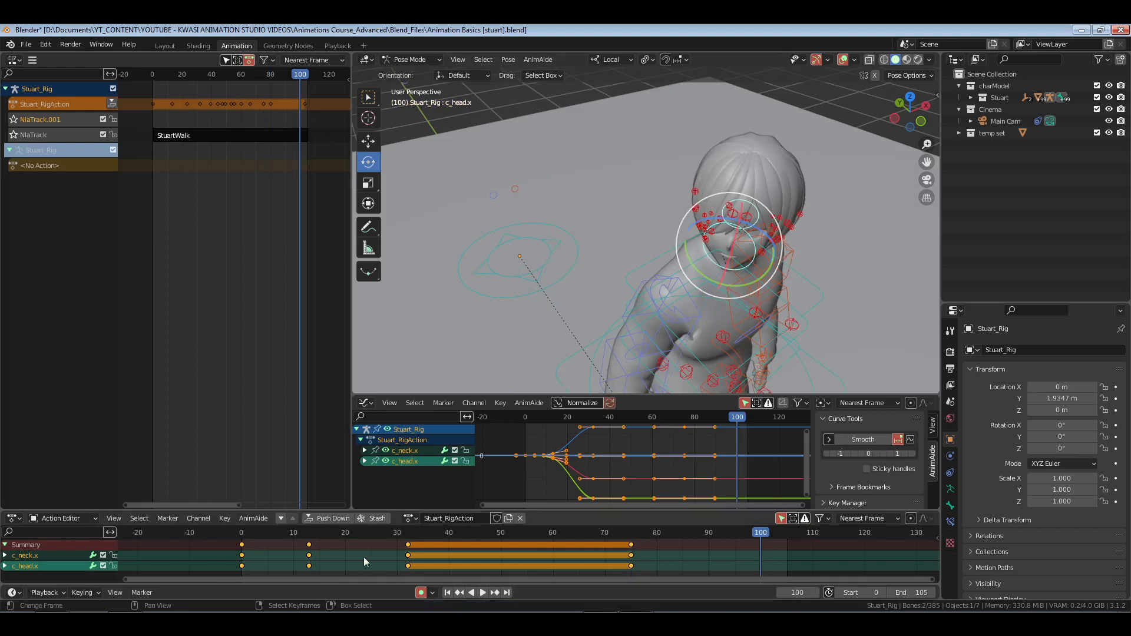
{"action": "right_click", "coordinate": [242, 547]}
{"action": "key", "text": "ctrl+c"}
{"action": "key", "text": "ctrl+v"}
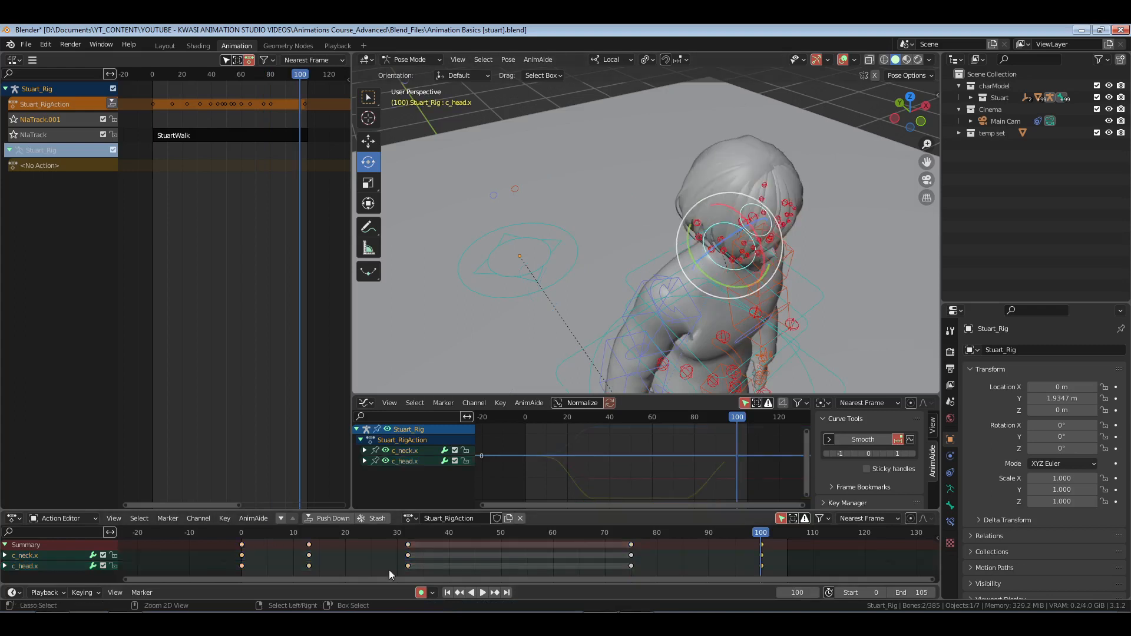
{"action": "key", "text": "ctrl+s"}
Return to frame 0 and play the whole animation in the Playback workspace to review the neck and head motion
{"action": "left_click", "coordinate": [247, 540]}
{"action": "key", "text": "space"}
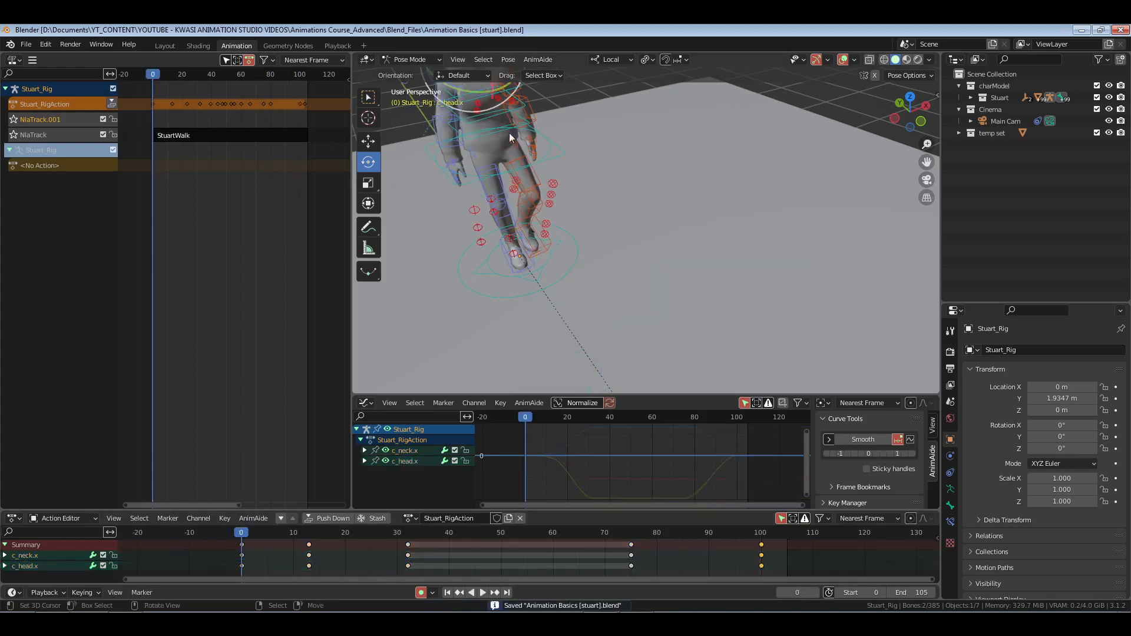
{"action": "left_click", "coordinate": [338, 45]}
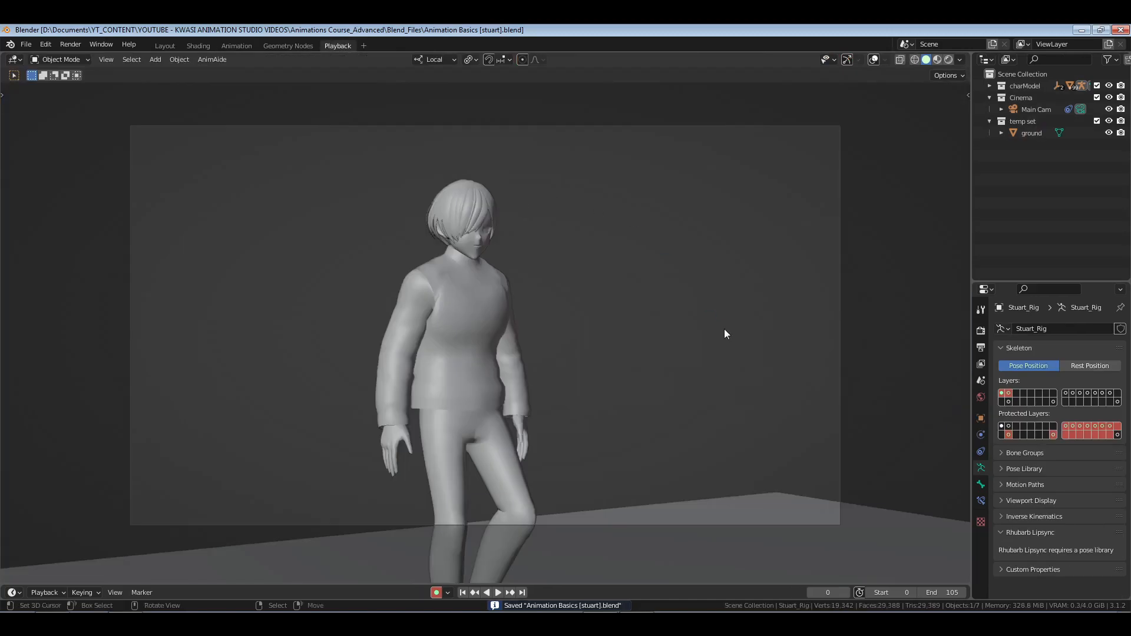
{"action": "key", "text": "space"}
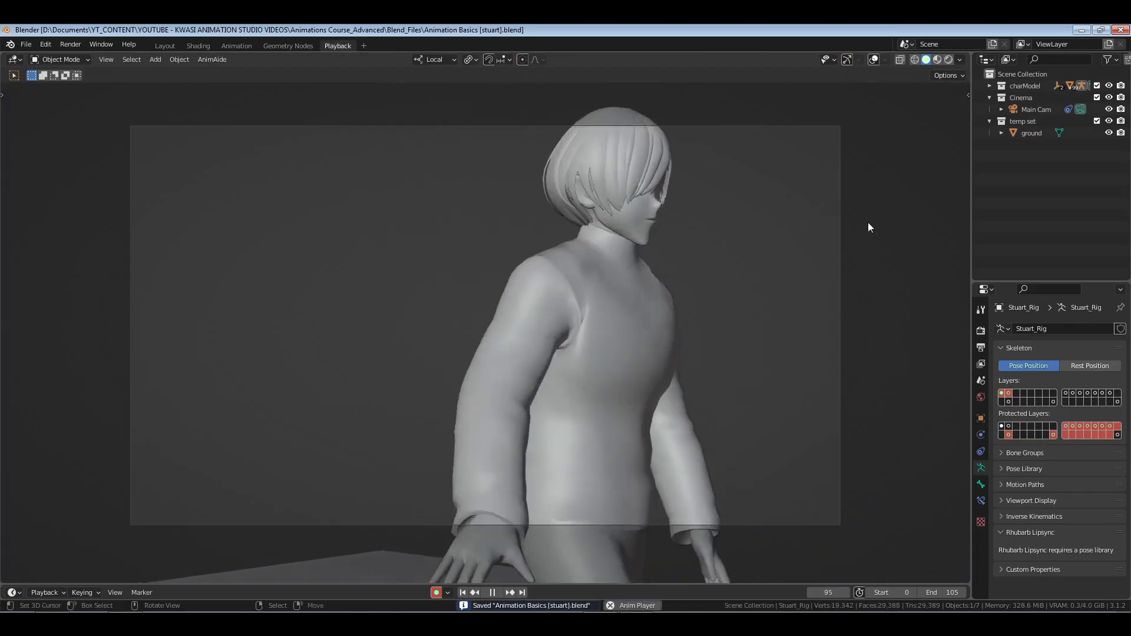
{"action": "key", "text": "space"}
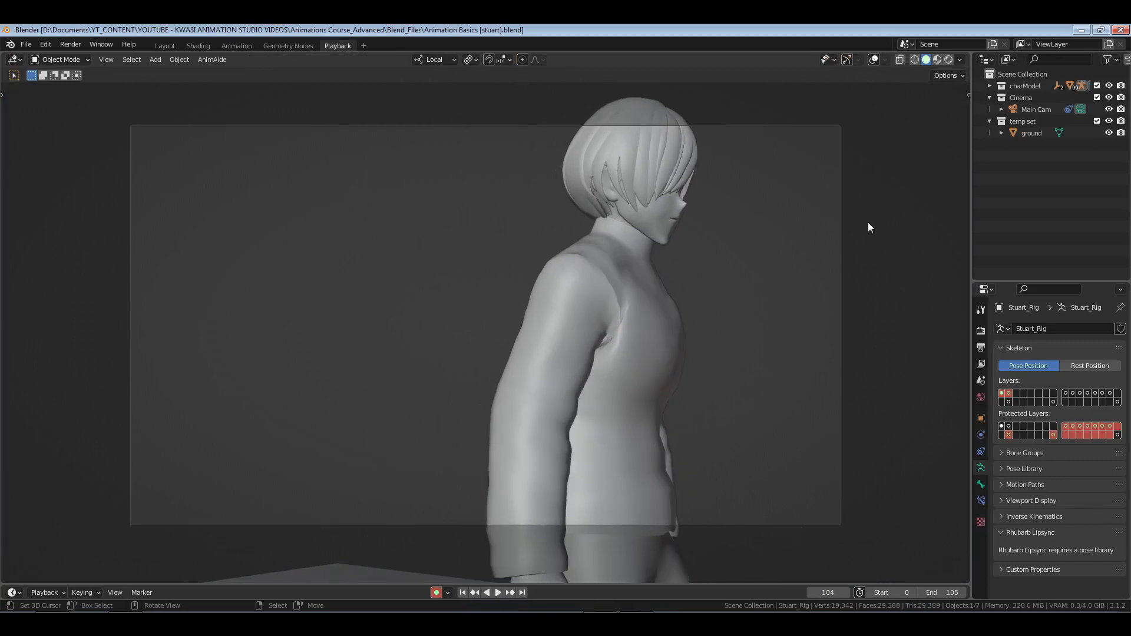
In the Animation workspace, select the right hand control, switch to the camera view and play the wave from frame 64
{"action": "left_click", "coordinate": [234, 45]}
{"action": "middle_click_drag", "start_coordinate": [719, 319], "coordinate": [628, 210]}
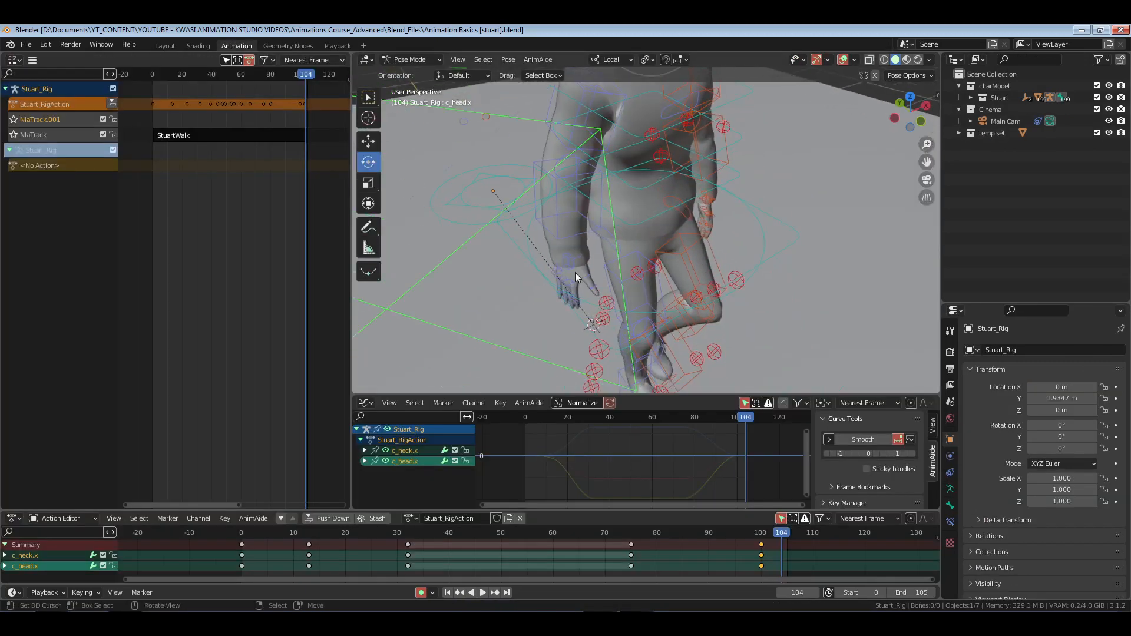
{"action": "left_click", "coordinate": [568, 260]}
{"action": "left_click_drag", "start_coordinate": [506, 532], "coordinate": [573, 532]}
{"action": "key", "text": "KP_0"}
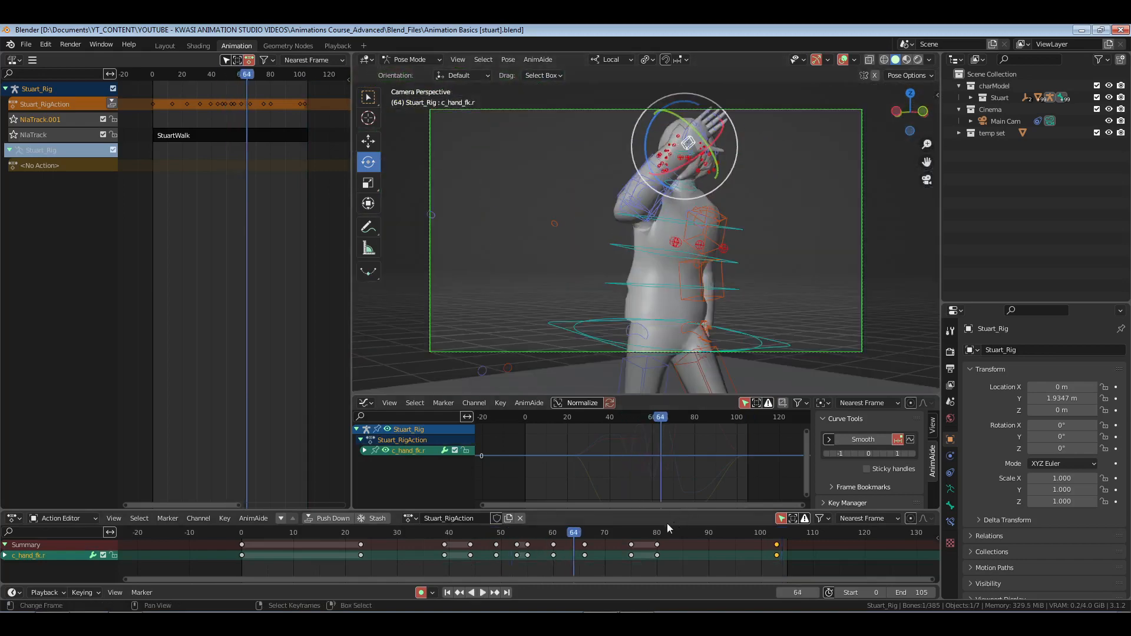
{"action": "key", "text": "space"}
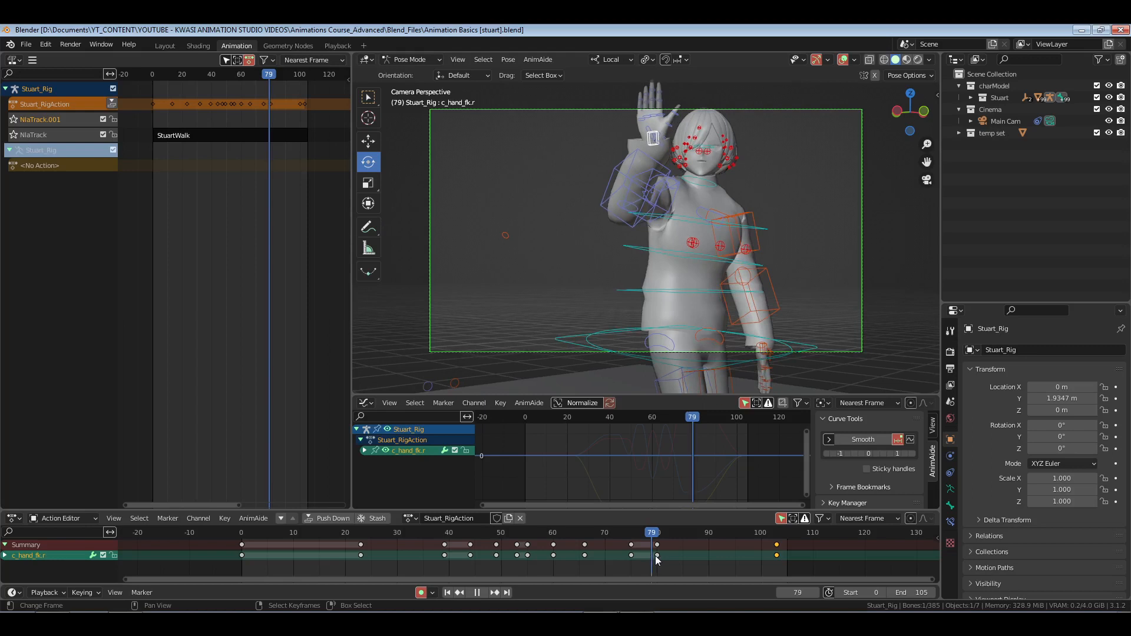
{"action": "key", "text": "space"}
Move the right hand control's frame 80 keyframe to frame 78 and its final keyframe to frame 86
{"action": "left_click", "coordinate": [648, 544]}
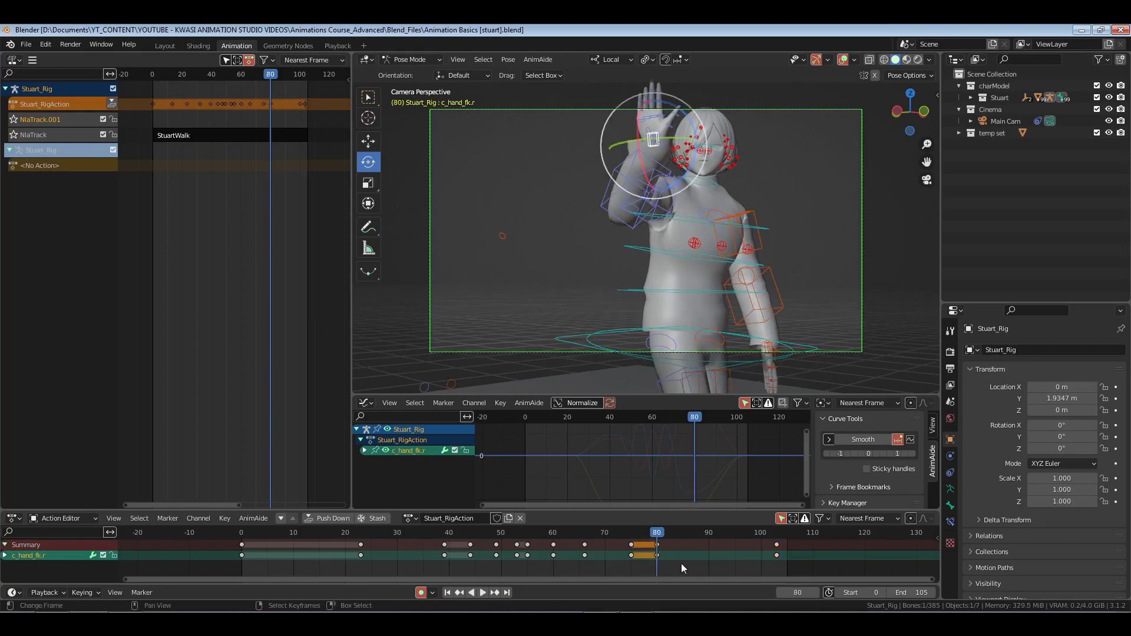
{"action": "key", "text": "g"}
{"action": "left_click", "coordinate": [671, 561]}
{"action": "right_click_drag", "start_coordinate": [740, 533], "coordinate": [875, 583]}
{"action": "key", "text": "g"}
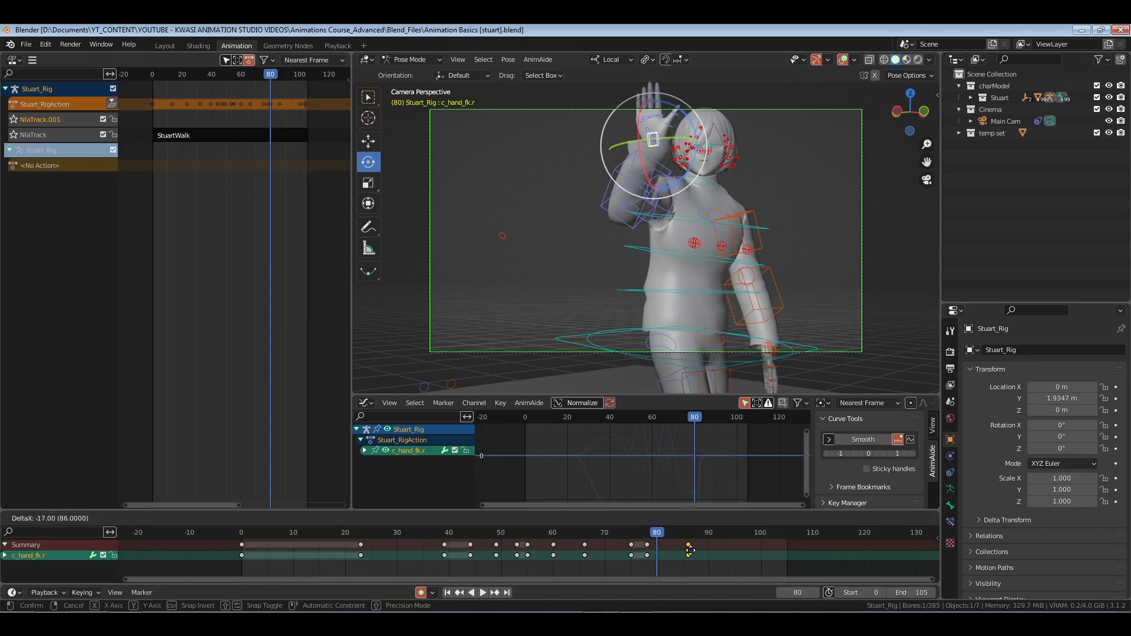
{"action": "left_click", "coordinate": [690, 550]}
Play up to frame 86, paste the right hand's frame 66 keyframe there and save the file
{"action": "left_click", "coordinate": [536, 560]}
{"action": "key", "text": "space"}
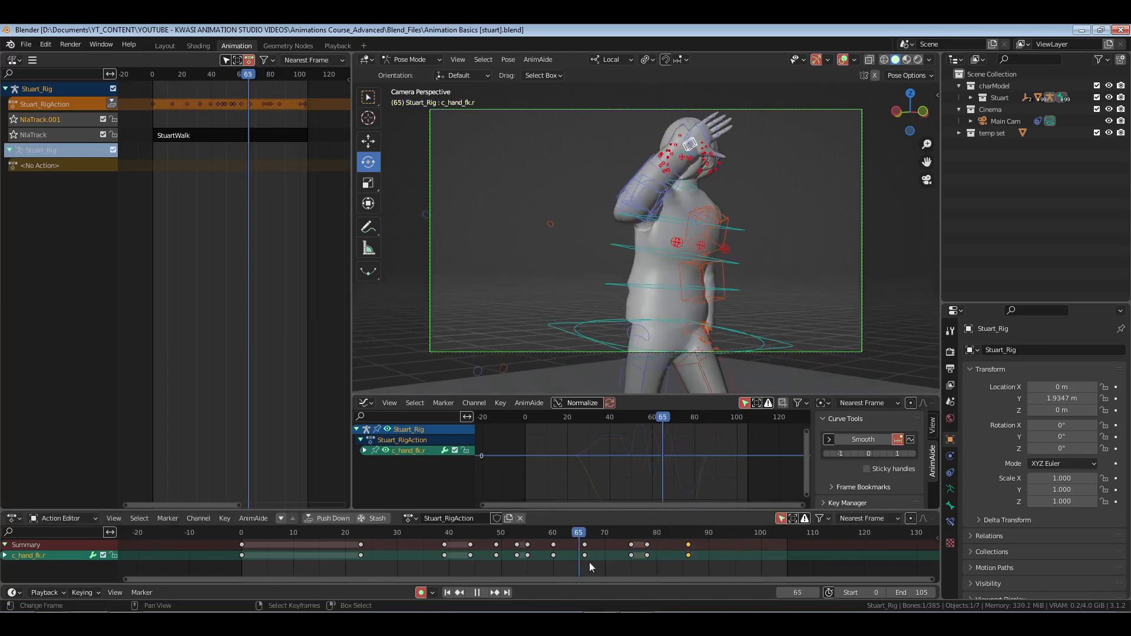
{"action": "key", "text": "space"}
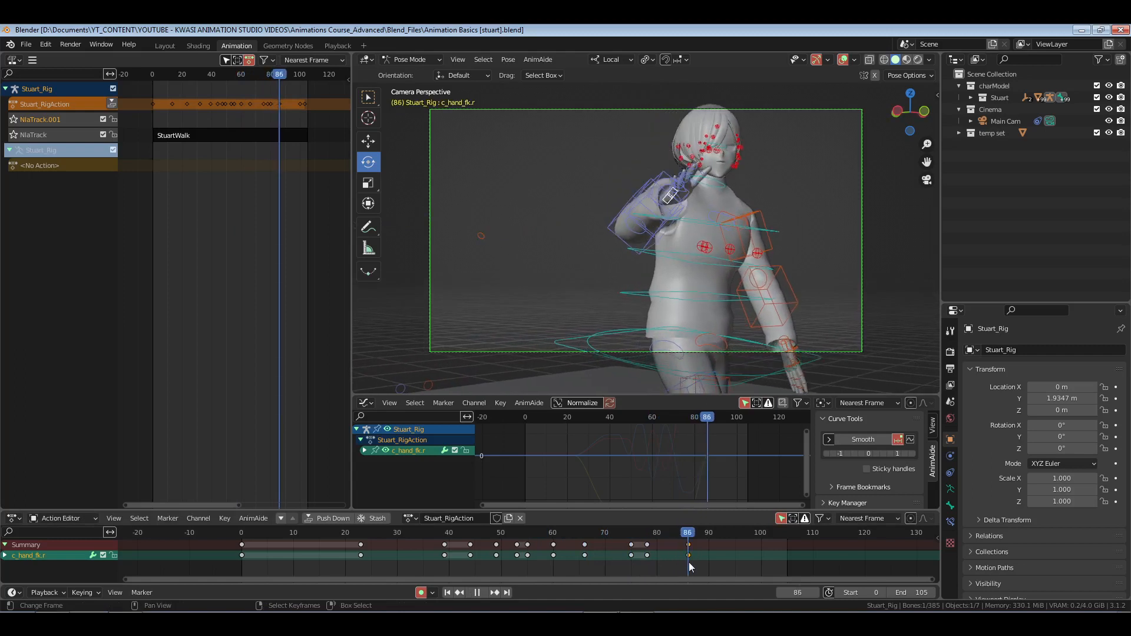
{"action": "left_click", "coordinate": [584, 553]}
{"action": "key", "text": "ctrl+c"}
{"action": "key", "text": "ctrl+v"}
{"action": "key", "text": "ctrl+s"}
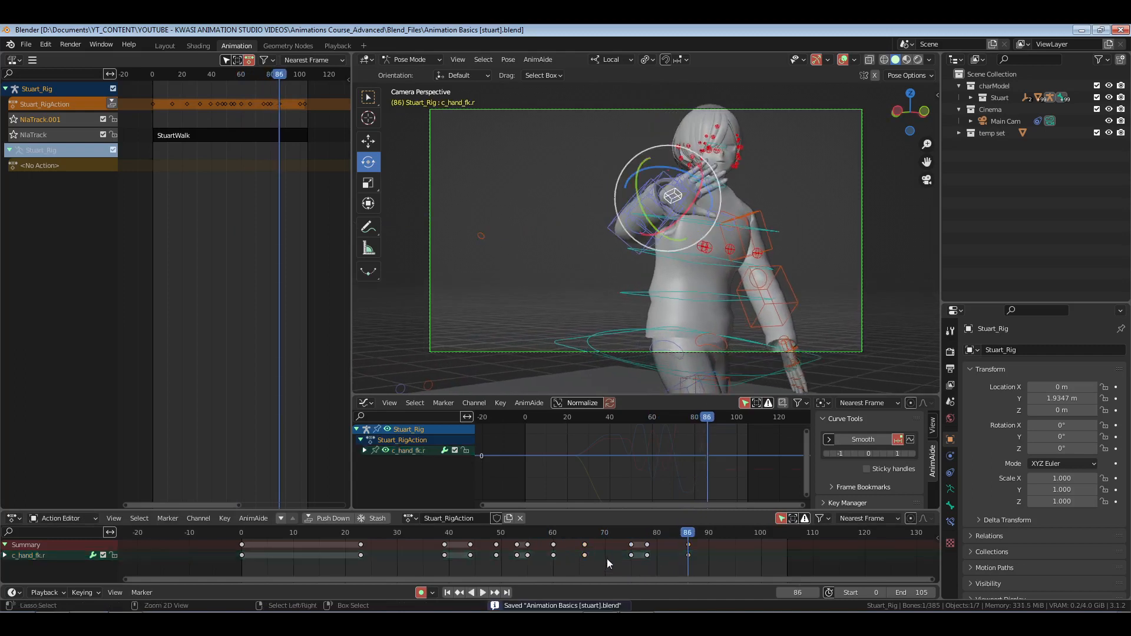
Play on to frame 96, paste the right hand's frame 0 keyframe there and save the file
{"action": "left_click", "coordinate": [616, 558]}
{"action": "key", "text": "space"}
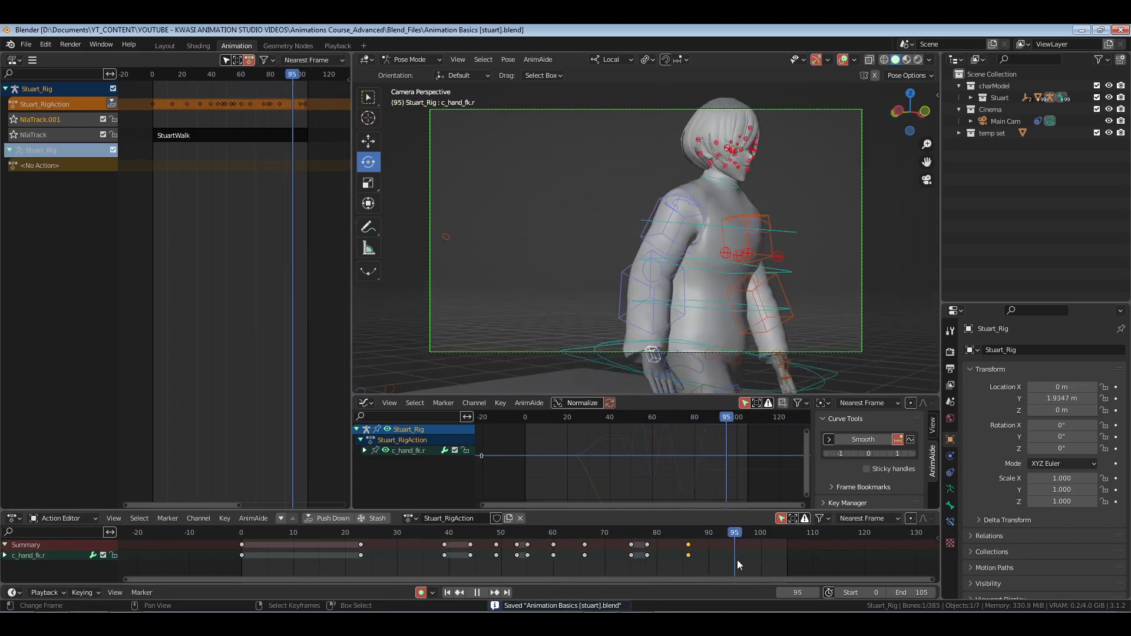
{"action": "key", "text": "space"}
{"action": "left_click", "coordinate": [242, 545]}
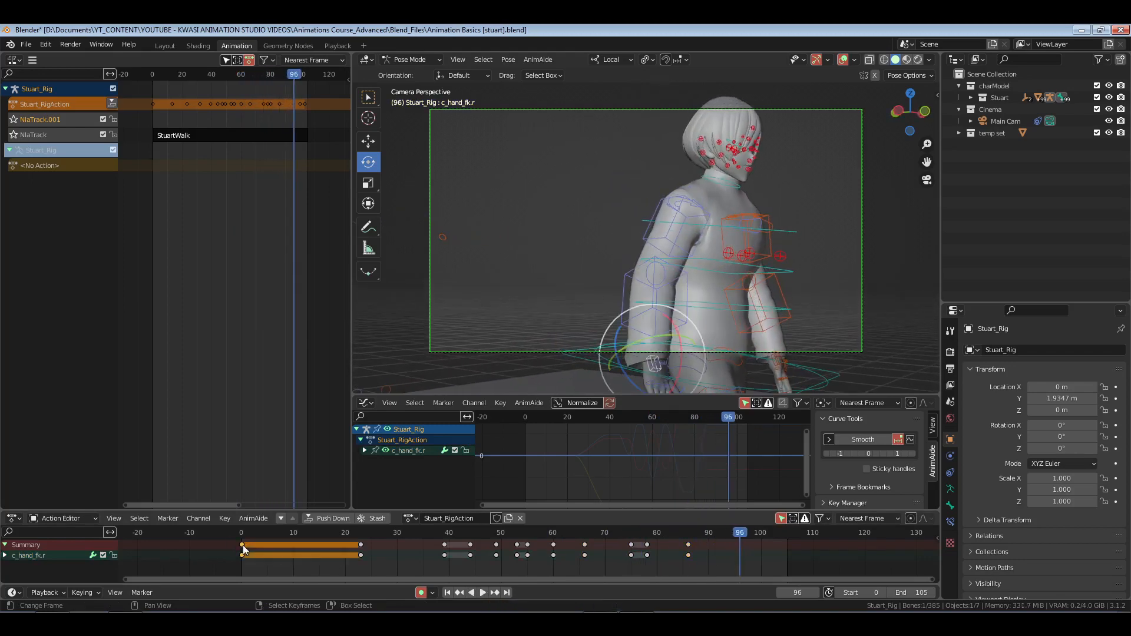
{"action": "key", "text": "ctrl+c"}
{"action": "key", "text": "ctrl+v"}
{"action": "key", "text": "ctrl+s"}
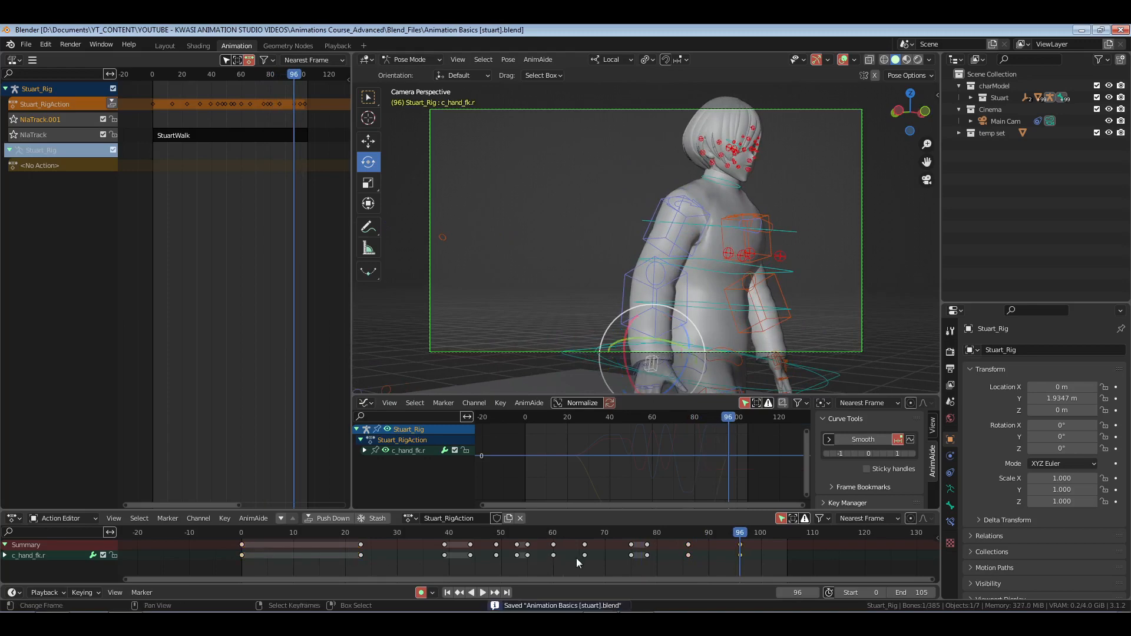
Delete the right hand's keyframe at frame 78 and move its frame 86 keyframe to frame 81
{"action": "left_click_drag", "start_coordinate": [576, 558], "coordinate": [647, 556]}
{"action": "key", "text": "space"}
{"action": "right_click", "coordinate": [647, 545]}
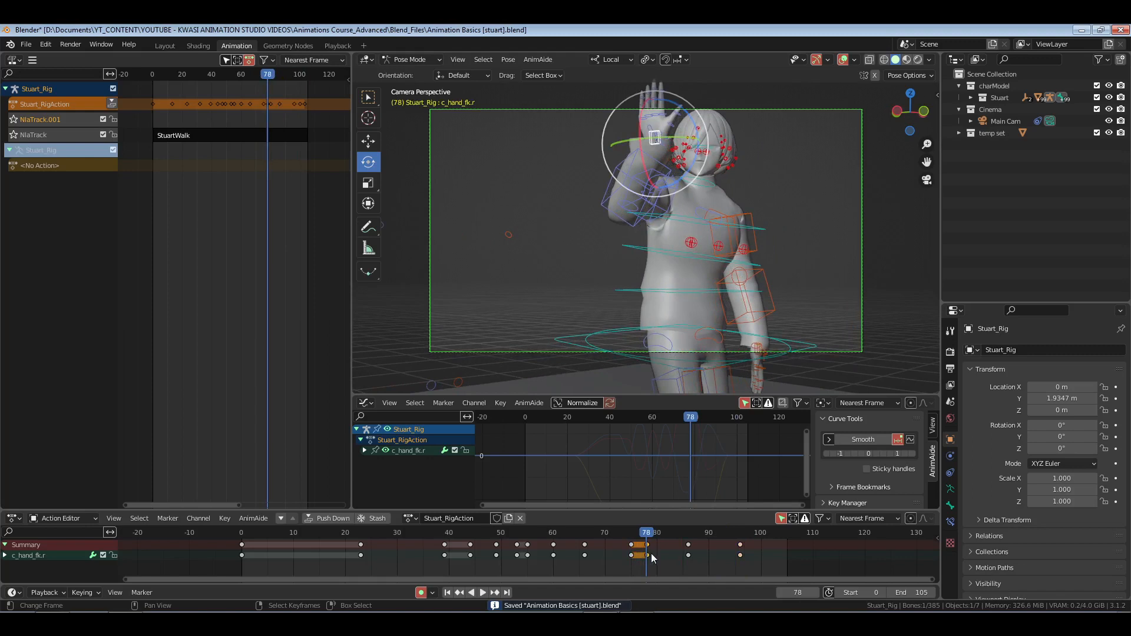
{"action": "key", "text": "x"}
{"action": "left_click", "coordinate": [652, 555]}
{"action": "right_click_drag", "start_coordinate": [665, 537], "coordinate": [701, 565]}
{"action": "key", "text": "g"}
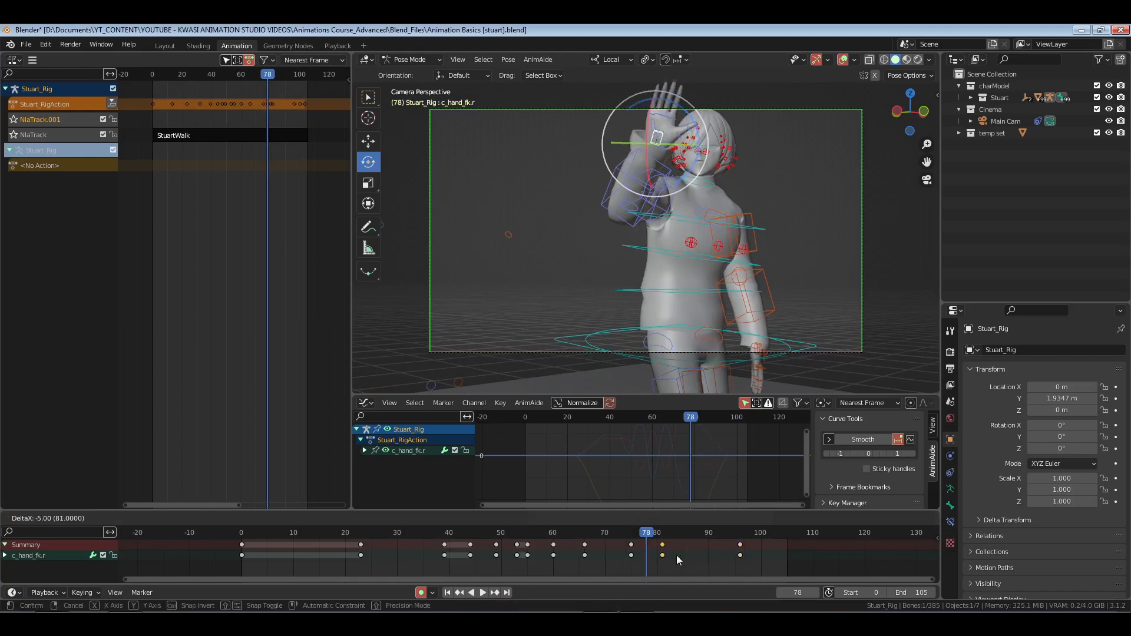
{"action": "left_click", "coordinate": [676, 555]}
Check the arm's descent in playback, move the right hand's last keyframe to frame 93 and save the file
{"action": "key", "text": "space"}
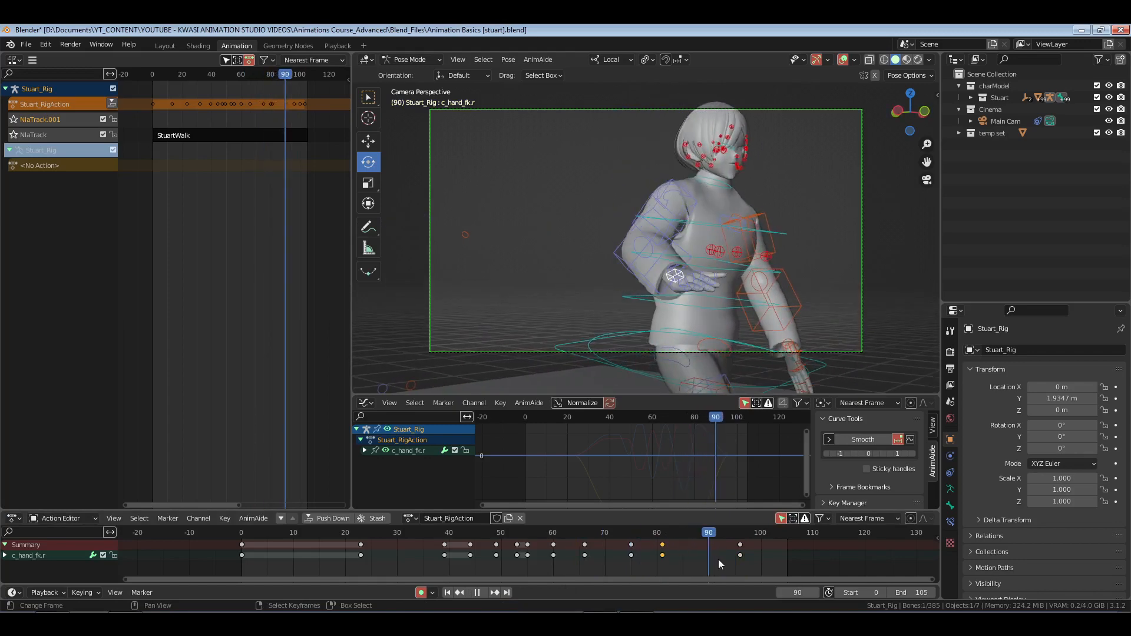
{"action": "left_click_drag", "start_coordinate": [719, 560], "coordinate": [707, 549]}
{"action": "right_click_drag", "start_coordinate": [743, 547], "coordinate": [727, 553]}
{"action": "key", "text": "shift+Left"}
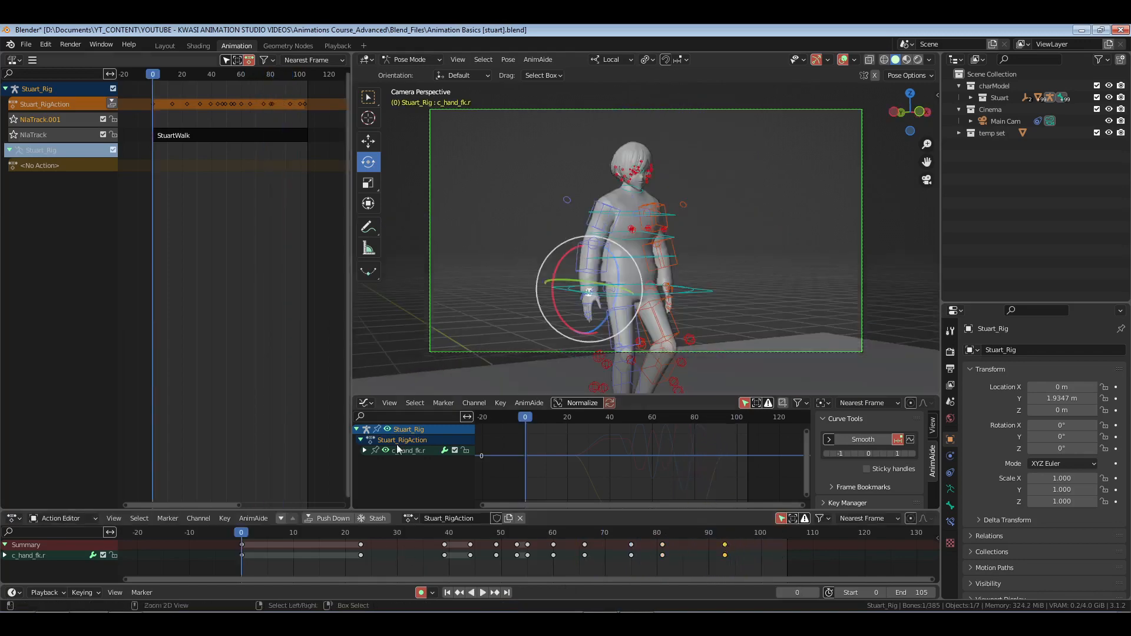
{"action": "key", "text": "ctrl+s"}
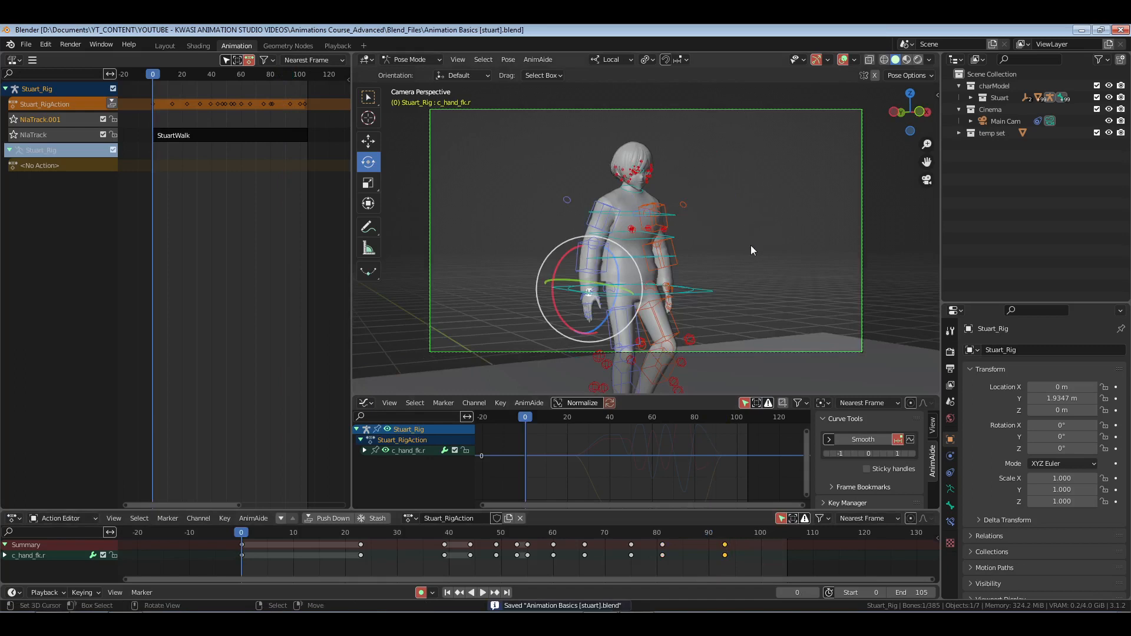
Play the animation in the Playback workspace to check the retimed right hand wave
{"action": "left_click", "coordinate": [338, 46]}
{"action": "key", "text": "space"}
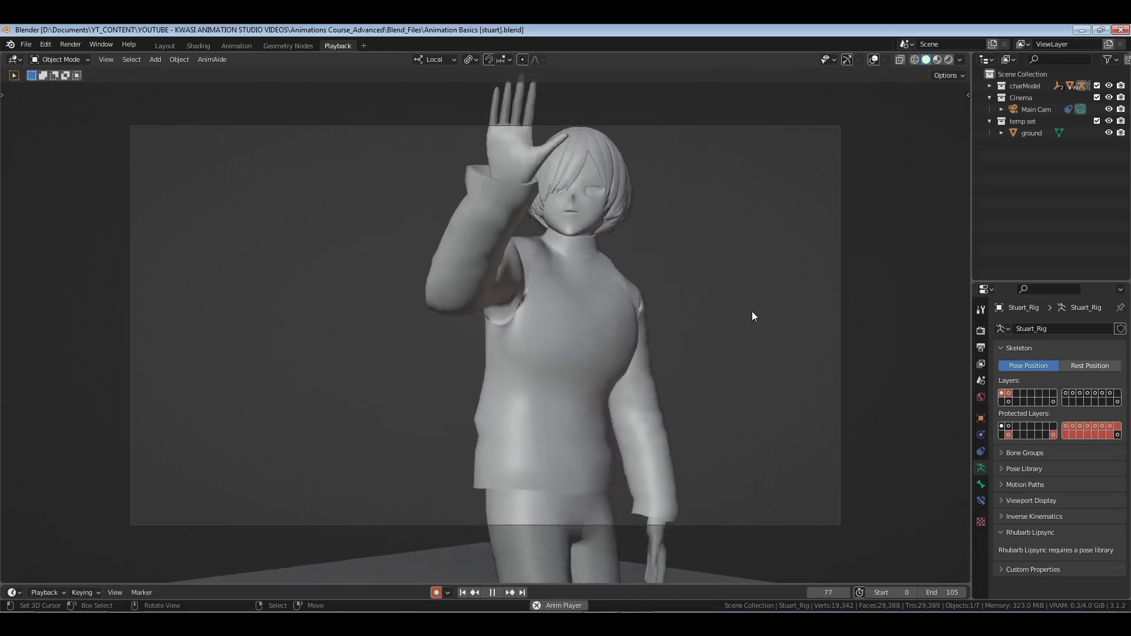
{"action": "key", "text": "space"}
Back in the Animation workspace, select all right hand keyframes, fit their curves in a Graph Editor without its sidebar, and save
{"action": "left_click", "coordinate": [231, 46]}
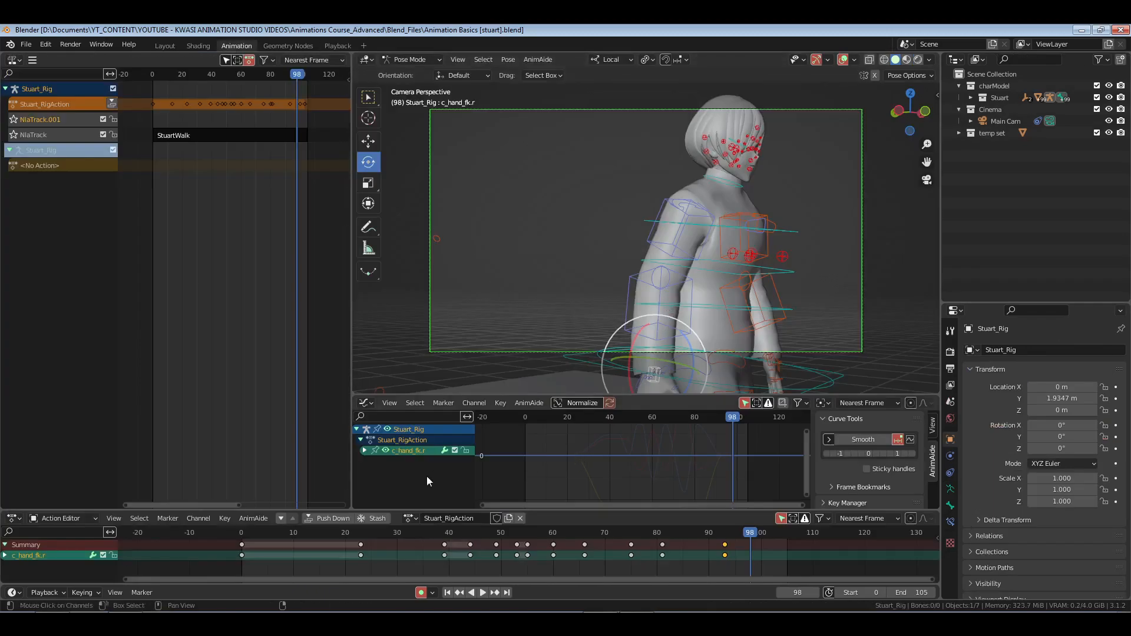
{"action": "key", "text": "a"}
{"action": "key", "text": "a"}
{"action": "key", "text": "Home"}
{"action": "key", "text": "ctrl+s"}
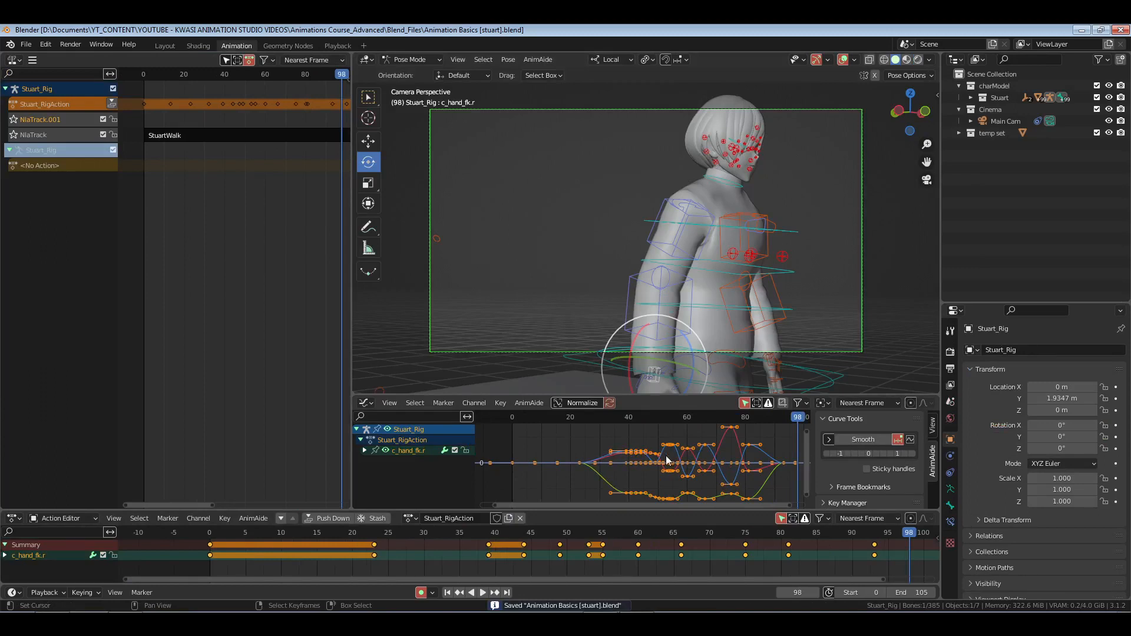
{"action": "key", "text": "n"}
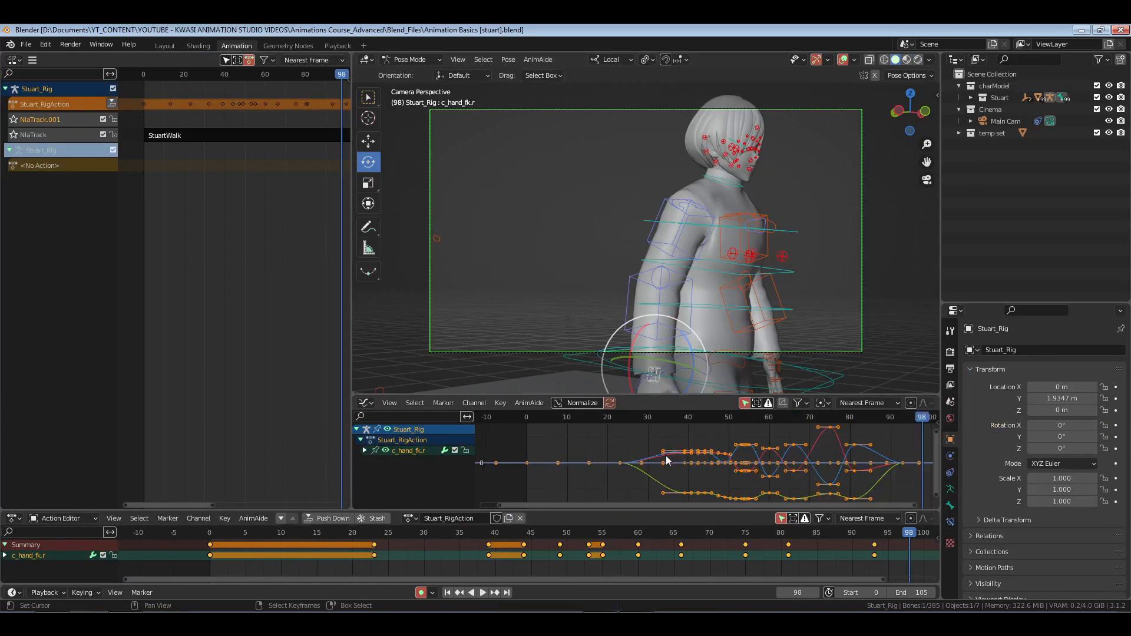
{"action": "middle_click_drag", "start_coordinate": [773, 475], "coordinate": [679, 473]}
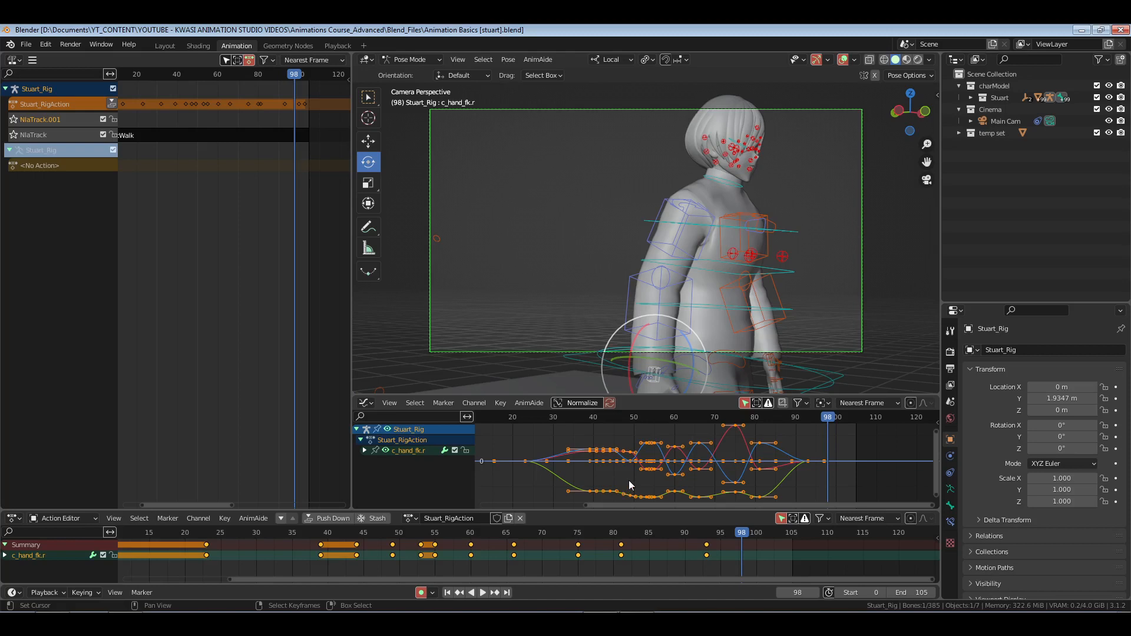
Set the handle type of all the right hand control's keyframes to Automatic
{"action": "key", "text": "t"}
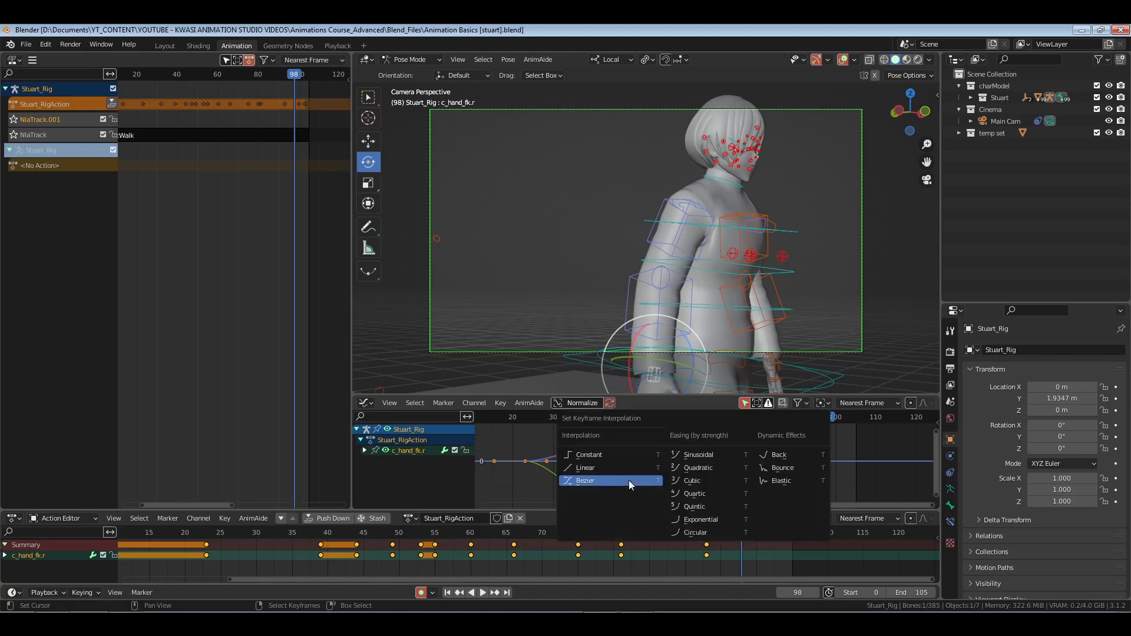
{"action": "key", "text": "Escape"}
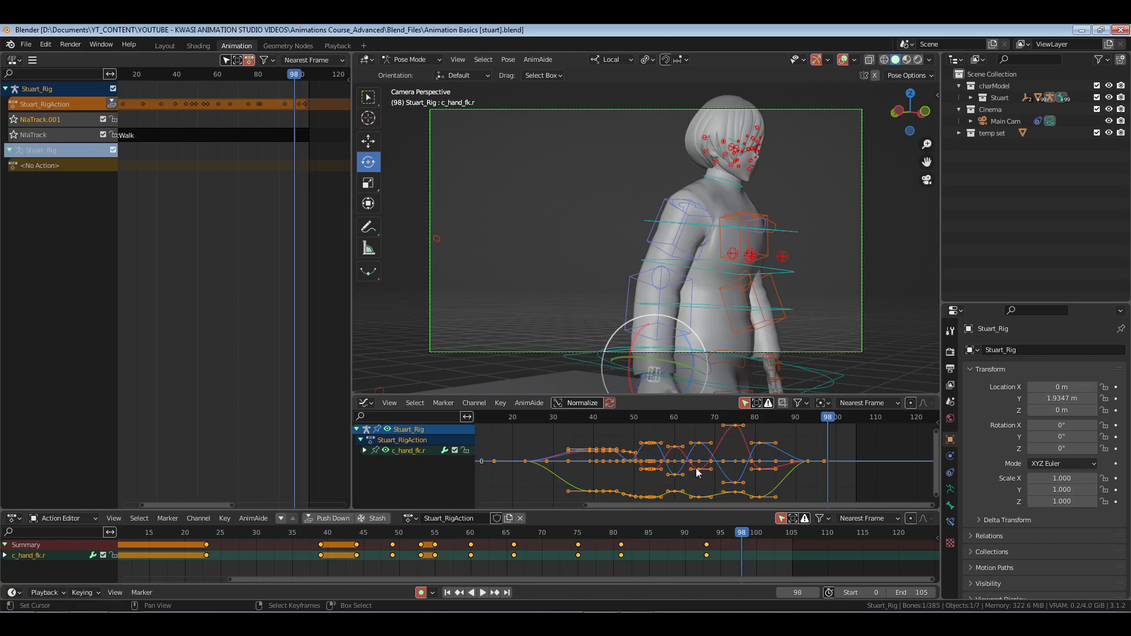
{"action": "key", "text": "v"}
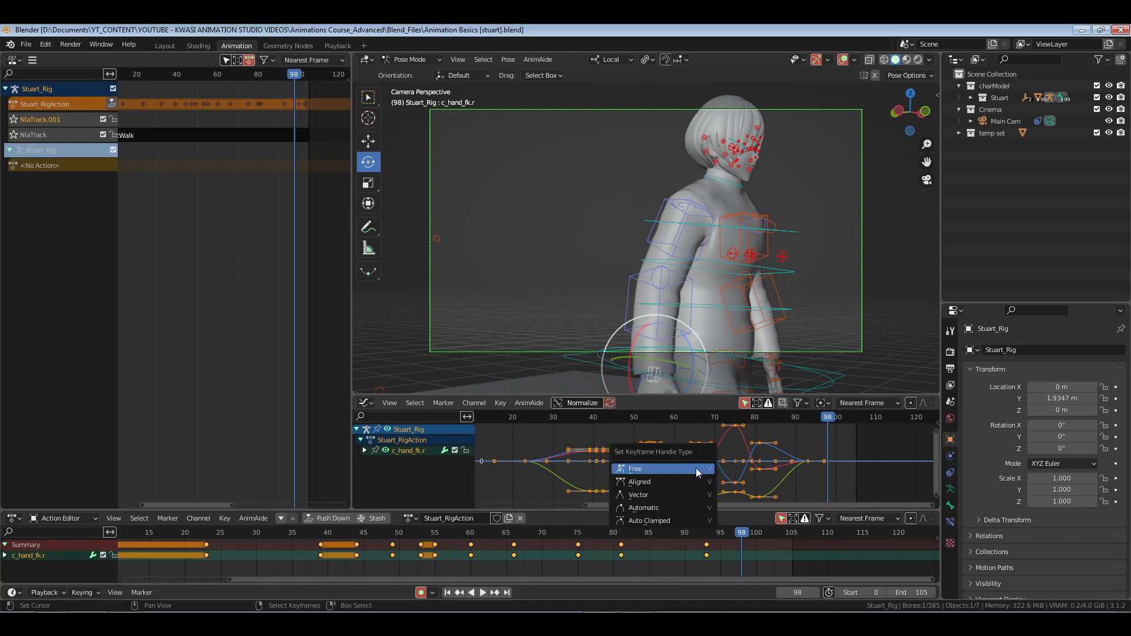
{"action": "left_click", "coordinate": [682, 508]}
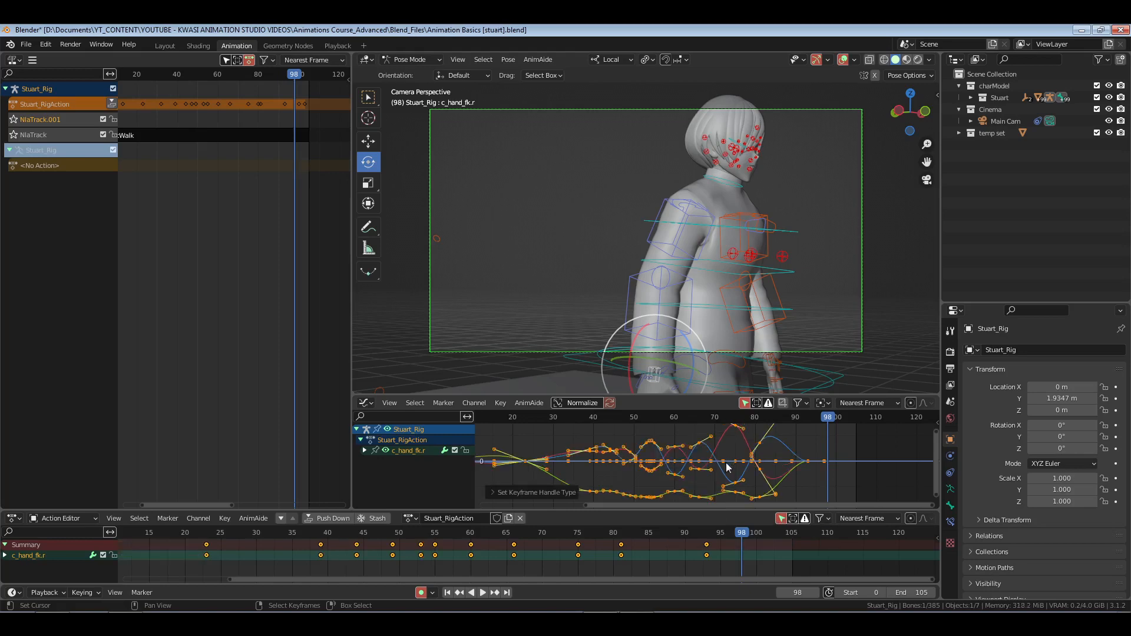
Play the animation in the camera view and in the Playback workspace to check the hand motion with automatic handles
{"action": "key", "text": "space"}
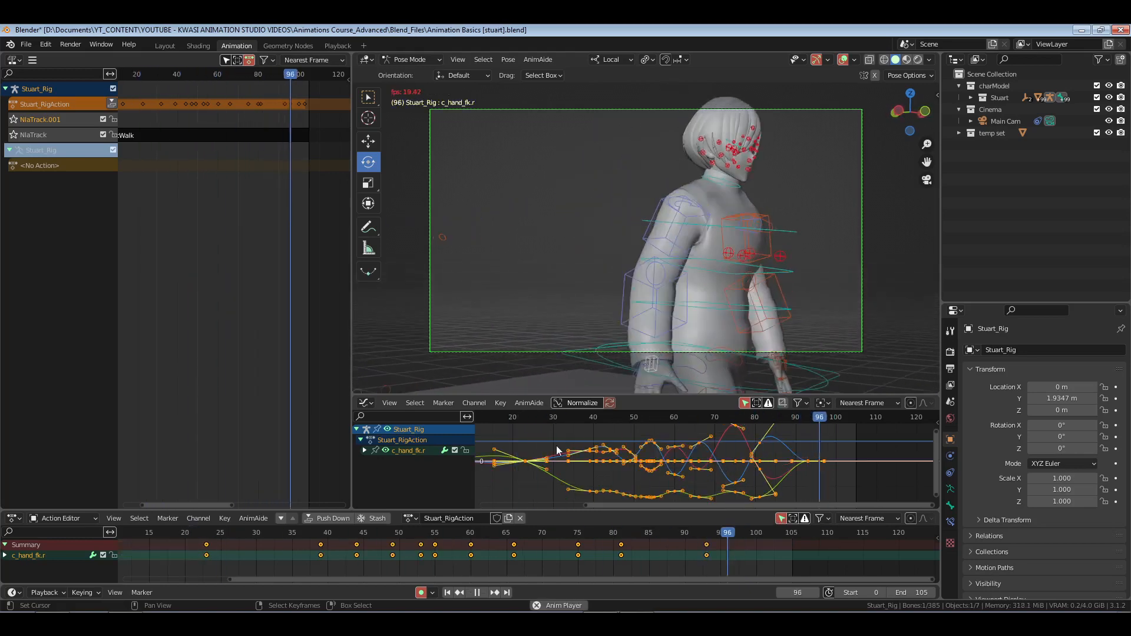
{"action": "key", "text": "space"}
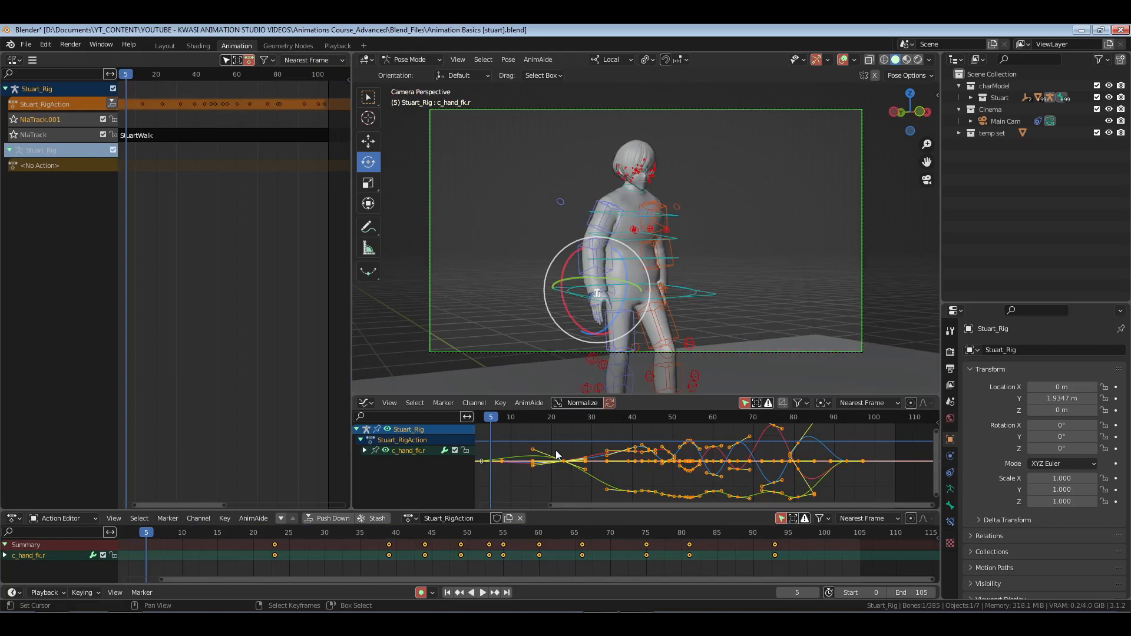
{"action": "left_click", "coordinate": [342, 46]}
{"action": "key", "text": "space"}
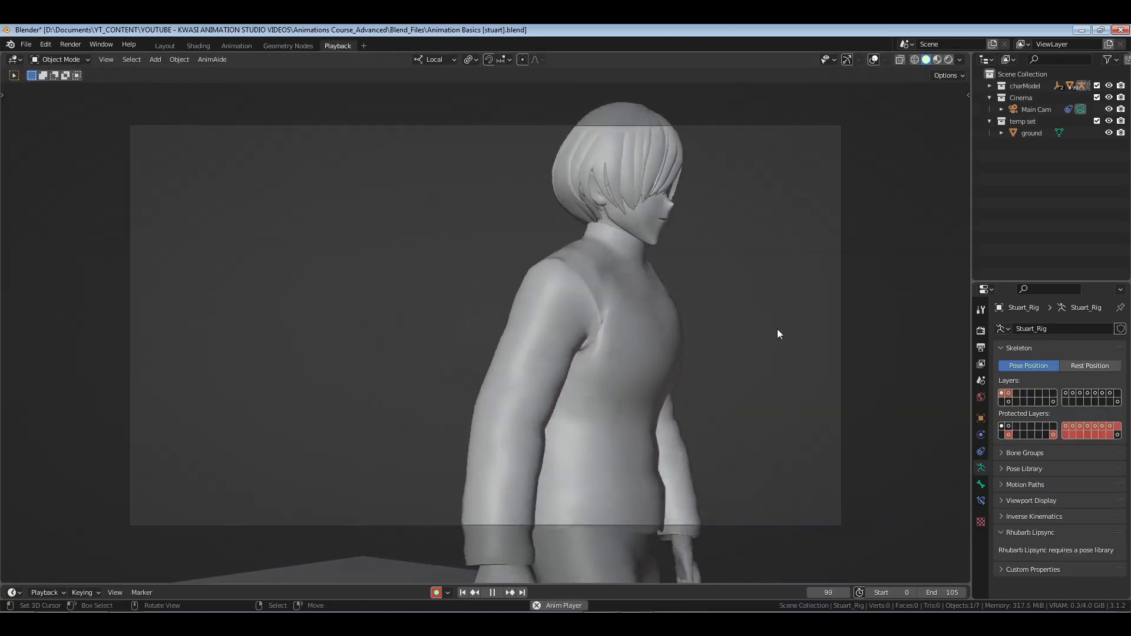
Back in the Animation workspace, set the handle type of all the right hand control's keyframes to Aligned at frame 12
{"action": "left_click", "coordinate": [235, 46]}
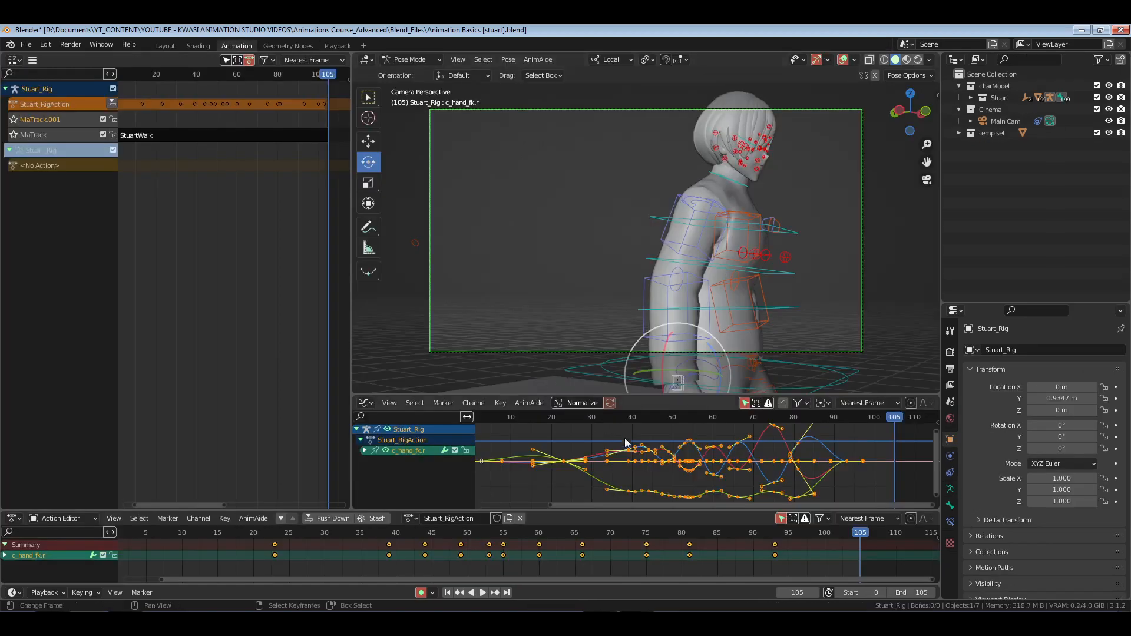
{"action": "left_click", "coordinate": [519, 459]}
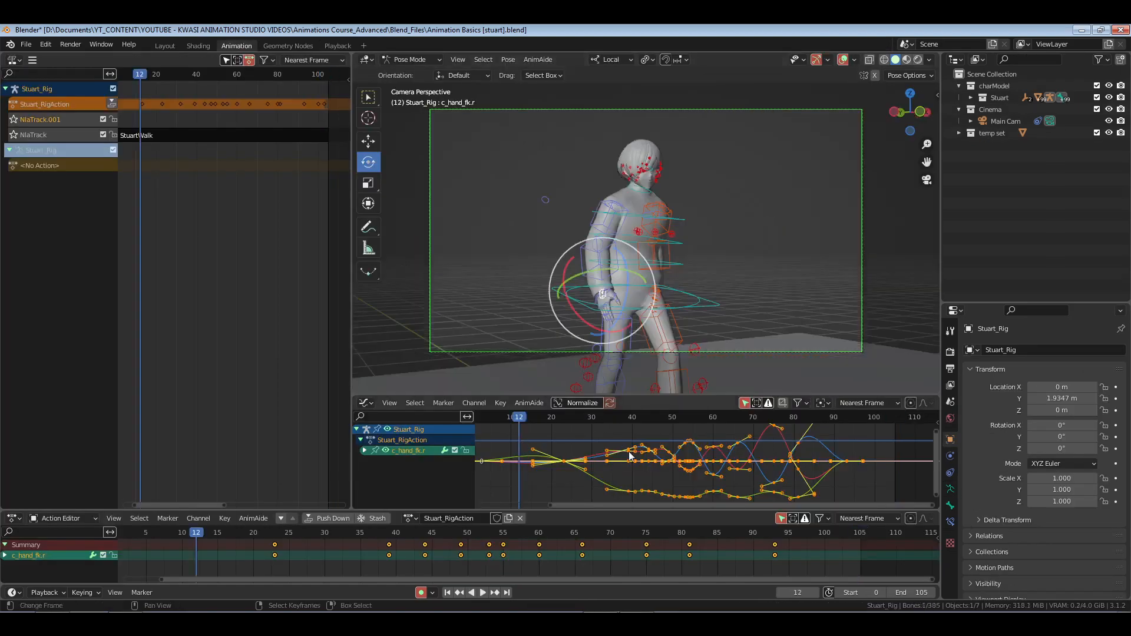
{"action": "key", "text": "v"}
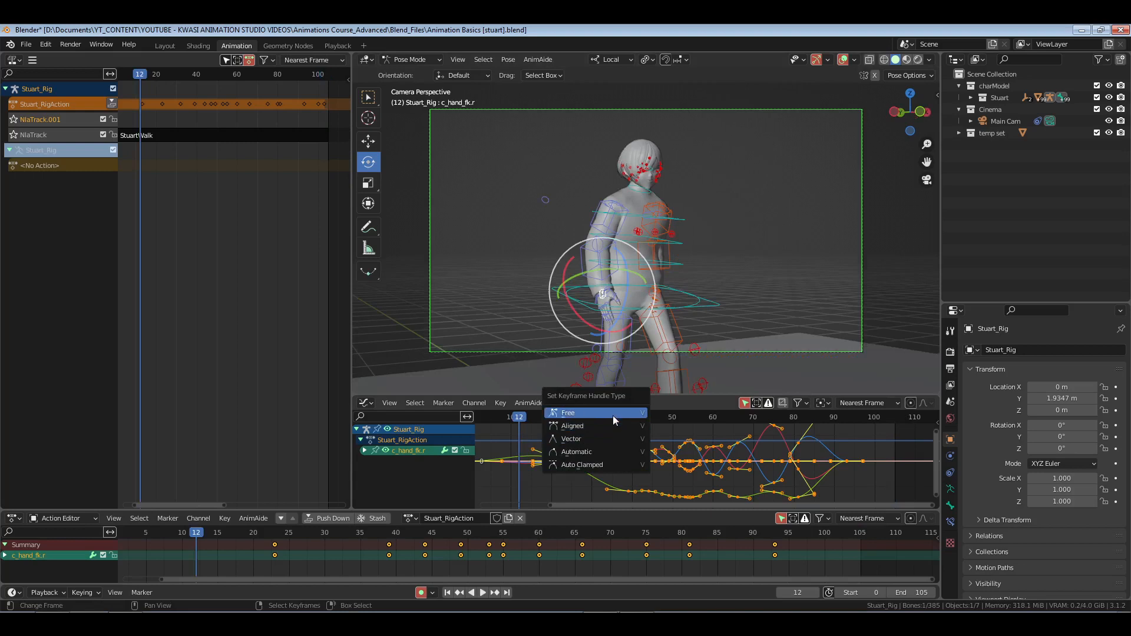
{"action": "left_click", "coordinate": [617, 427]}
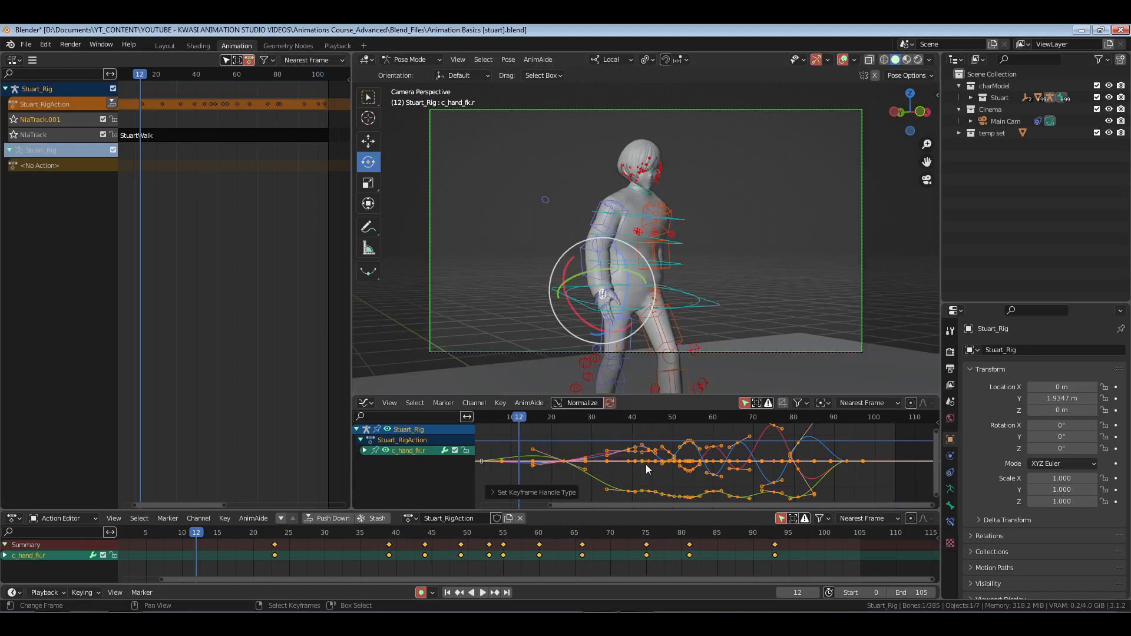
Flatten the right hand keyframes' handles with Auto Clamped, and set their handle type to Aligned again
{"action": "key", "text": "v"}
{"action": "left_click", "coordinate": [627, 504]}
{"action": "key", "text": "v"}
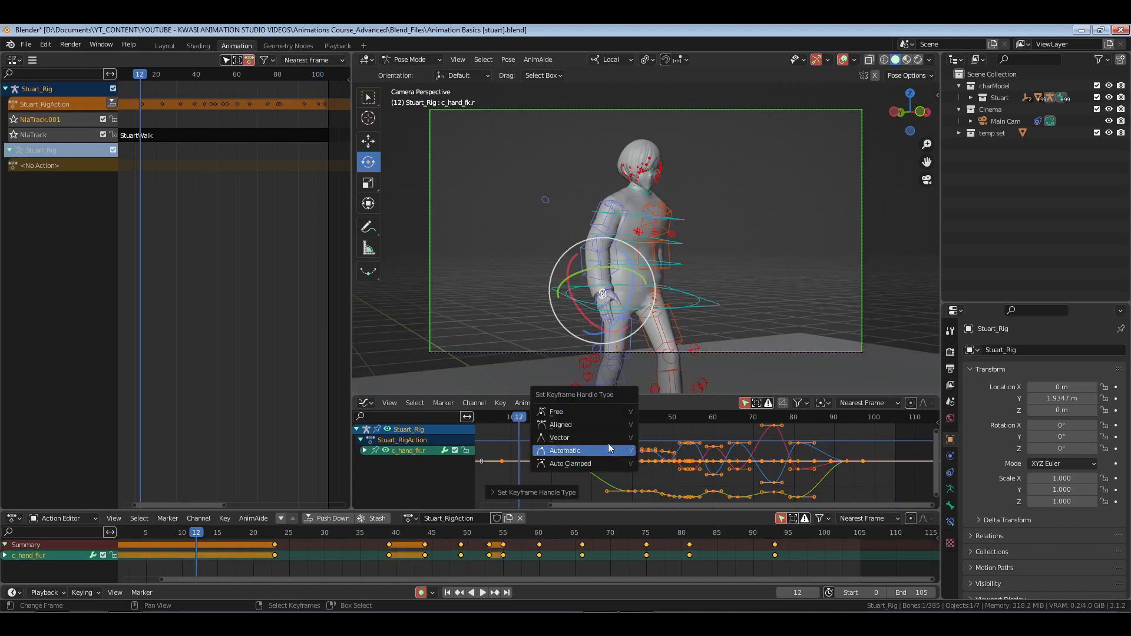
{"action": "left_click", "coordinate": [605, 424]}
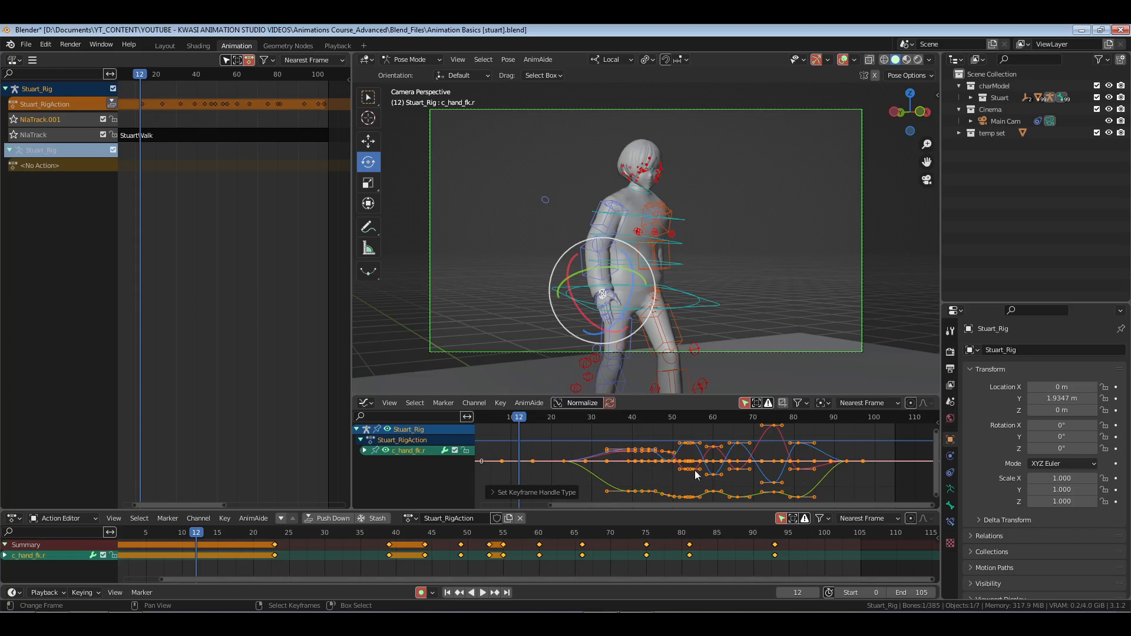
Expand the c_hand_fk.r channels, isolate the Y Euler Rotation curve, and frame a box selection of its keyframes in the wave section
{"action": "left_click", "coordinate": [361, 448]}
{"action": "left_click", "coordinate": [367, 452]}
{"action": "middle_click_drag", "start_coordinate": [399, 487], "coordinate": [426, 471]}
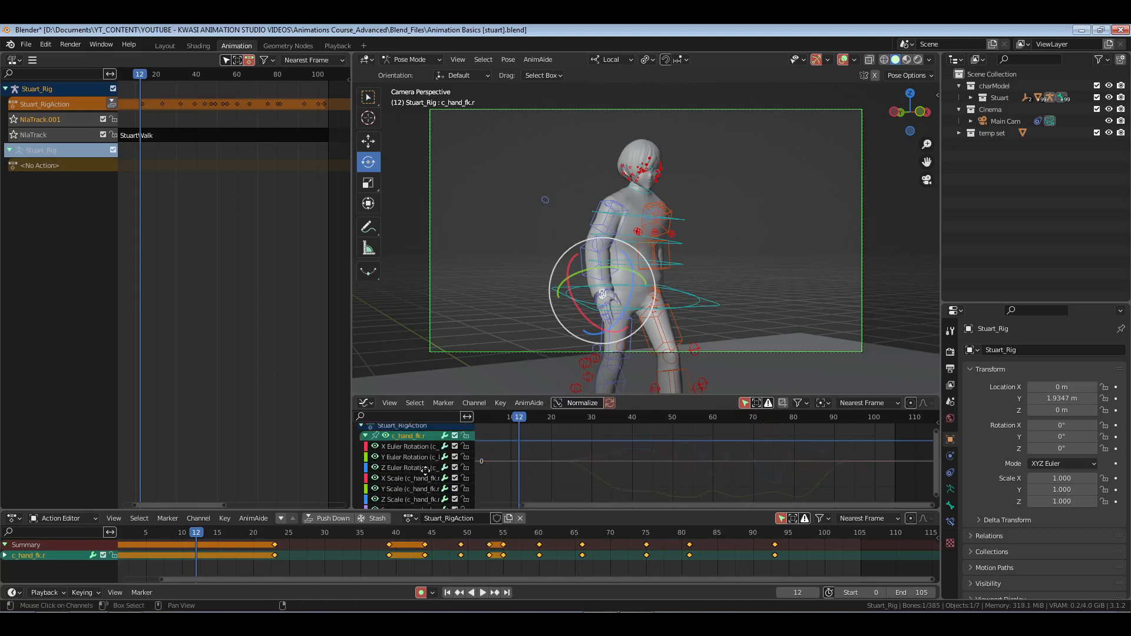
{"action": "left_click", "coordinate": [407, 460]}
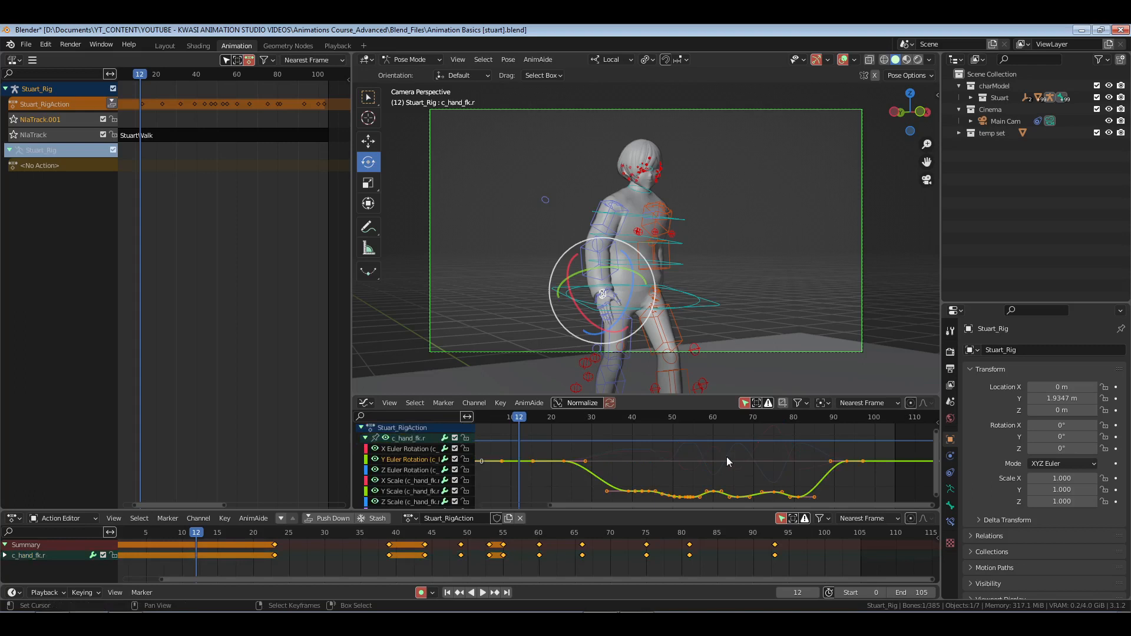
{"action": "key", "text": "Home"}
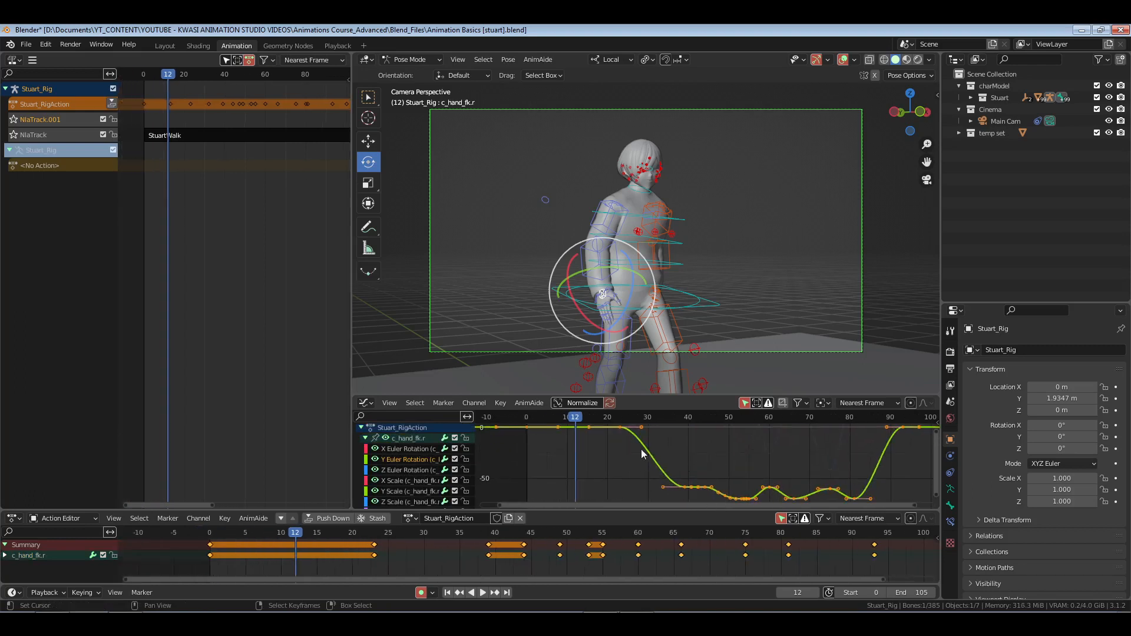
{"action": "left_click_drag", "start_coordinate": [641, 454], "coordinate": [802, 501]}
{"action": "key", "text": "KP_Decimal"}
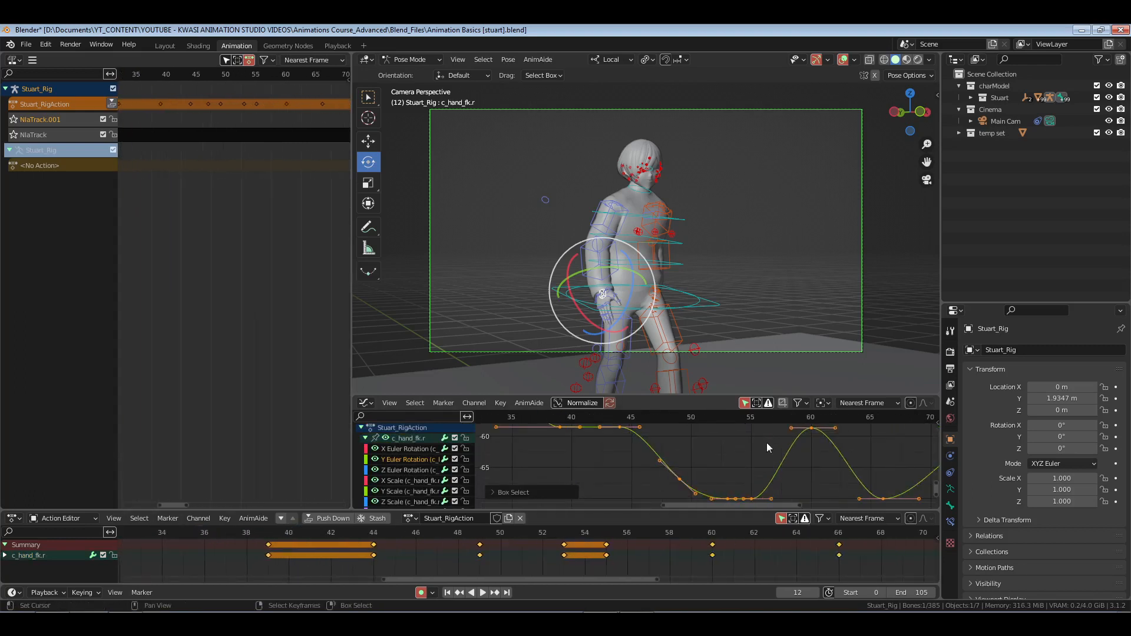
Try to move the right handle of the frame 44 keyframe on the Y Euler Rotation curve
{"action": "middle_click_drag", "start_coordinate": [753, 465], "coordinate": [764, 470]}
{"action": "left_click", "coordinate": [650, 477]}
{"action": "left_click", "coordinate": [630, 431]}
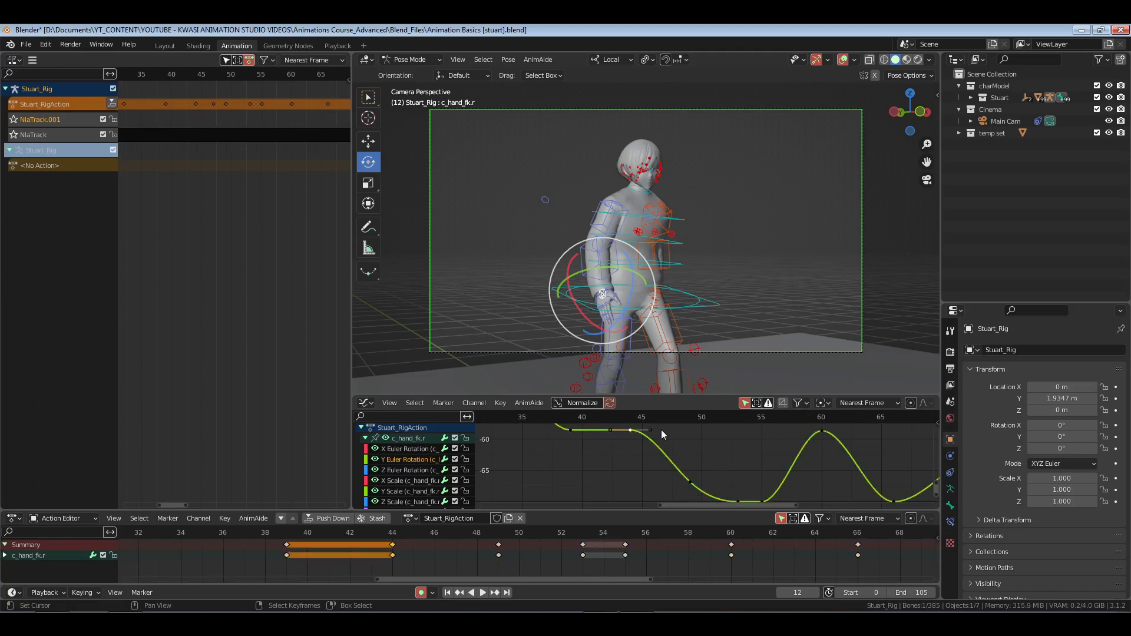
{"action": "key", "text": "g"}
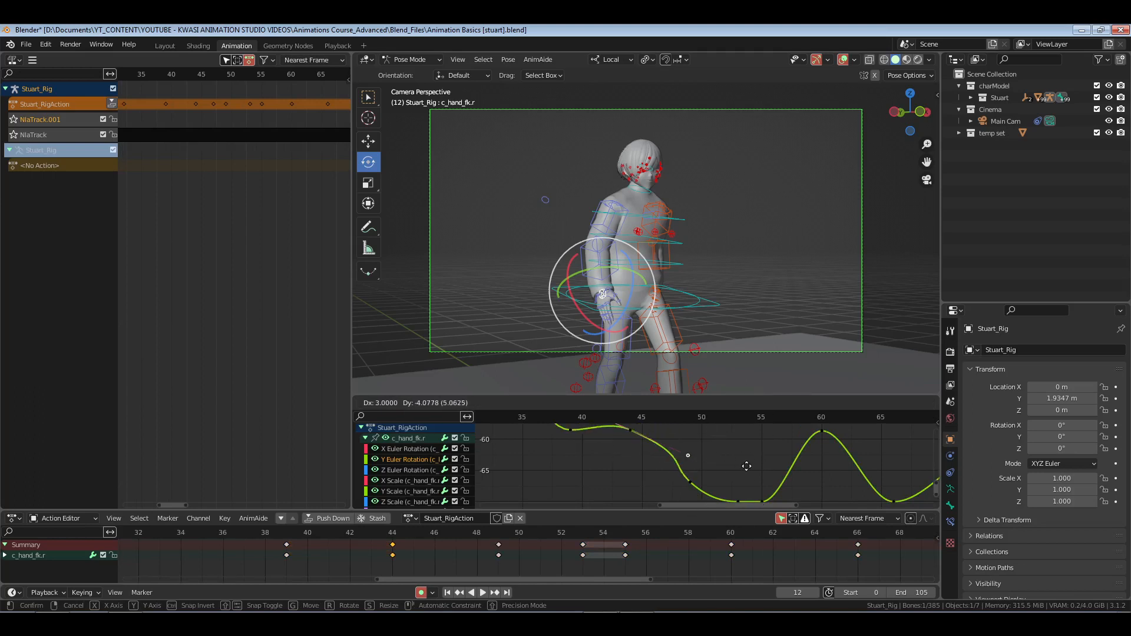
{"action": "right_click", "coordinate": [672, 449]}
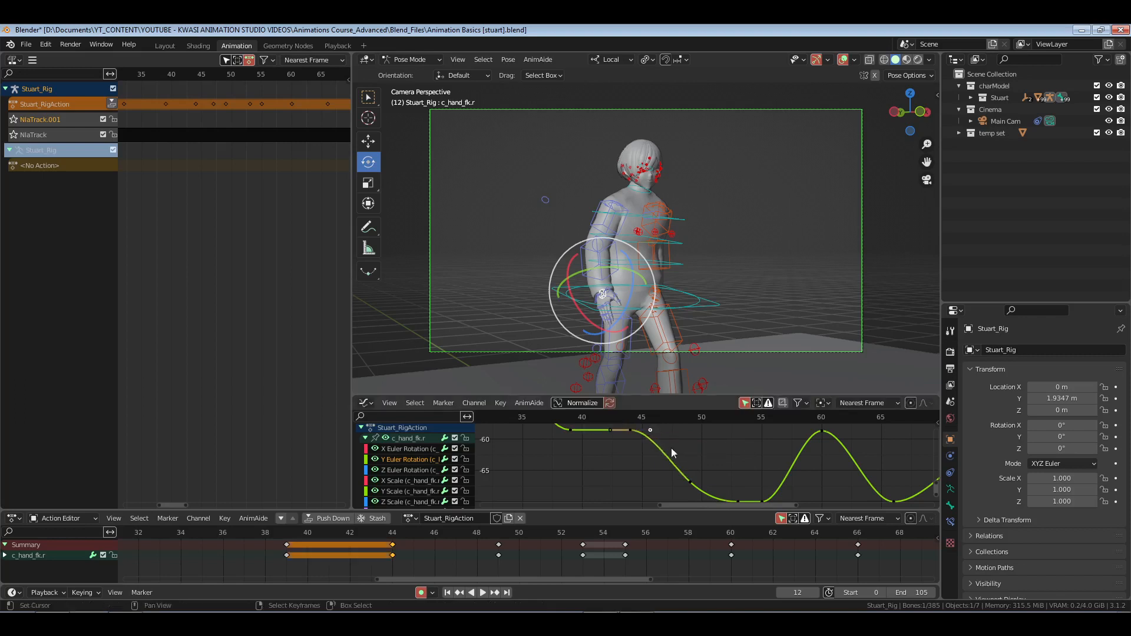
Save the file, select all the right hand keyframes, and fit all their curves in the Graph Editor
{"action": "key", "text": "ctrl+s"}
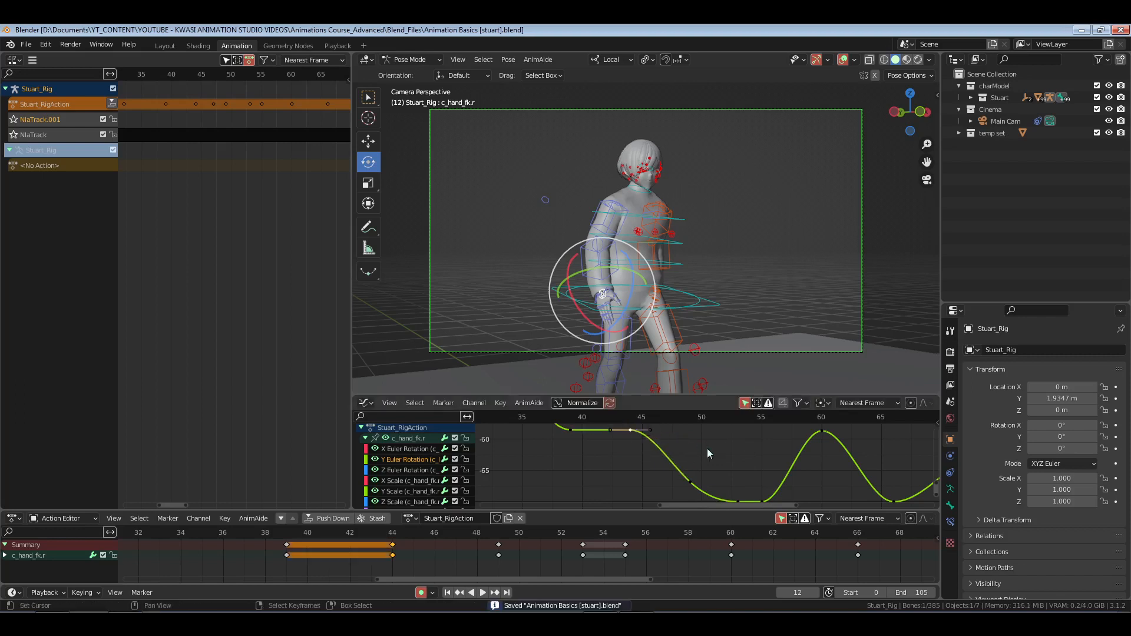
{"action": "key", "text": "a"}
{"action": "key", "text": "Home"}
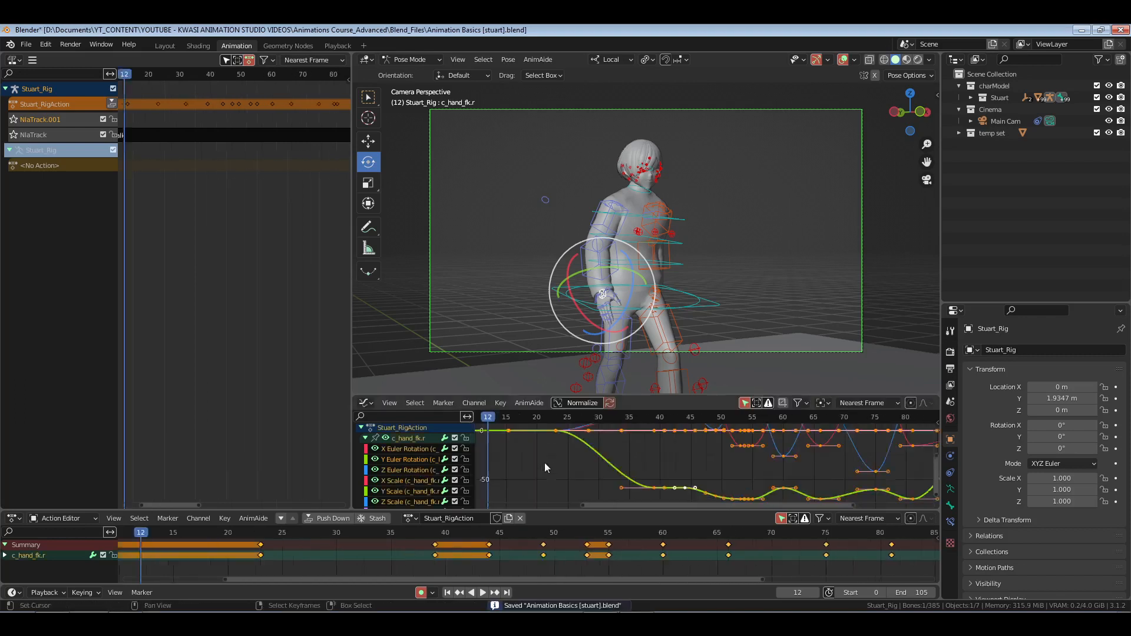
Play the animation in the Playback workspace to check the hand motion with the flattened aligned handles
{"action": "left_click", "coordinate": [338, 46]}
{"action": "key", "text": "space"}
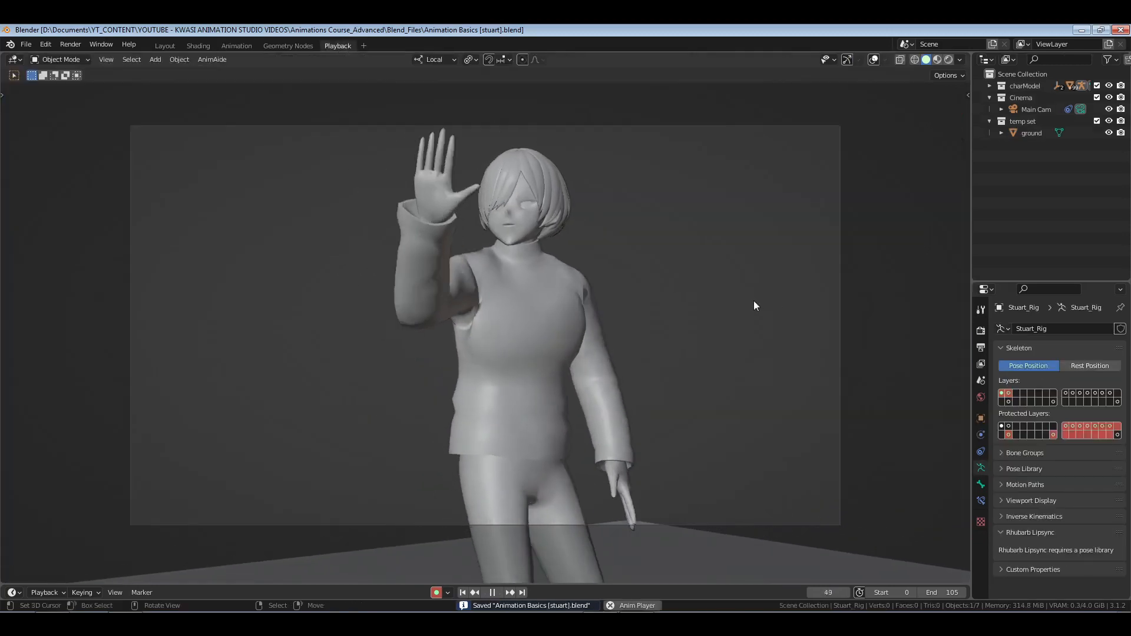
{"action": "key", "text": "space"}
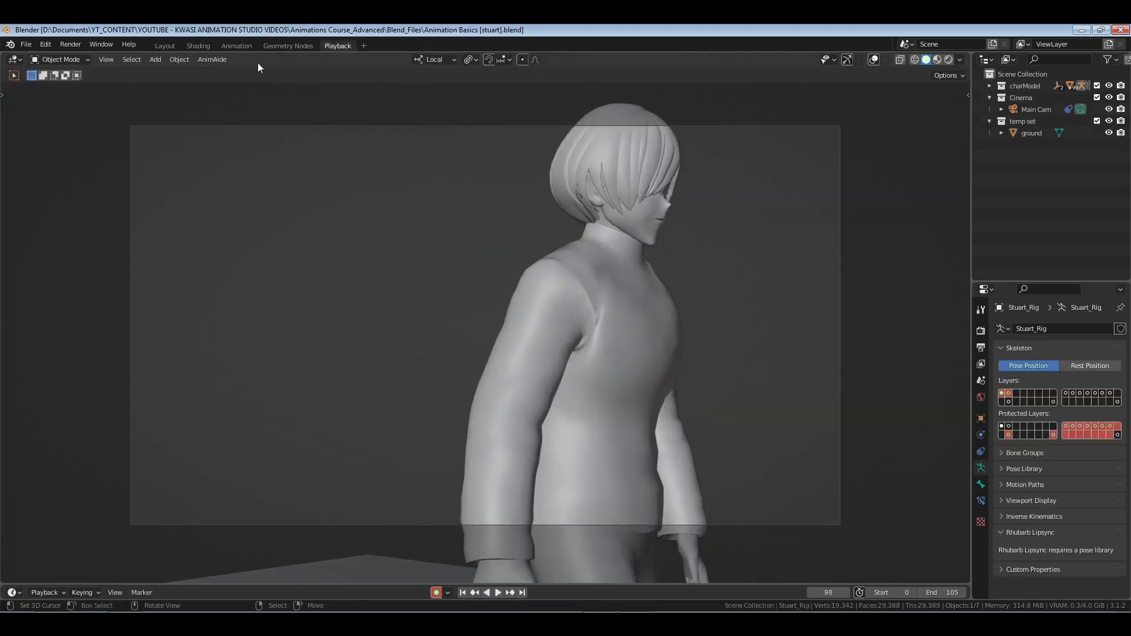
Back in the Animation workspace, set the handle type of all the right hand keyframes to Automatic
{"action": "left_click", "coordinate": [238, 47]}
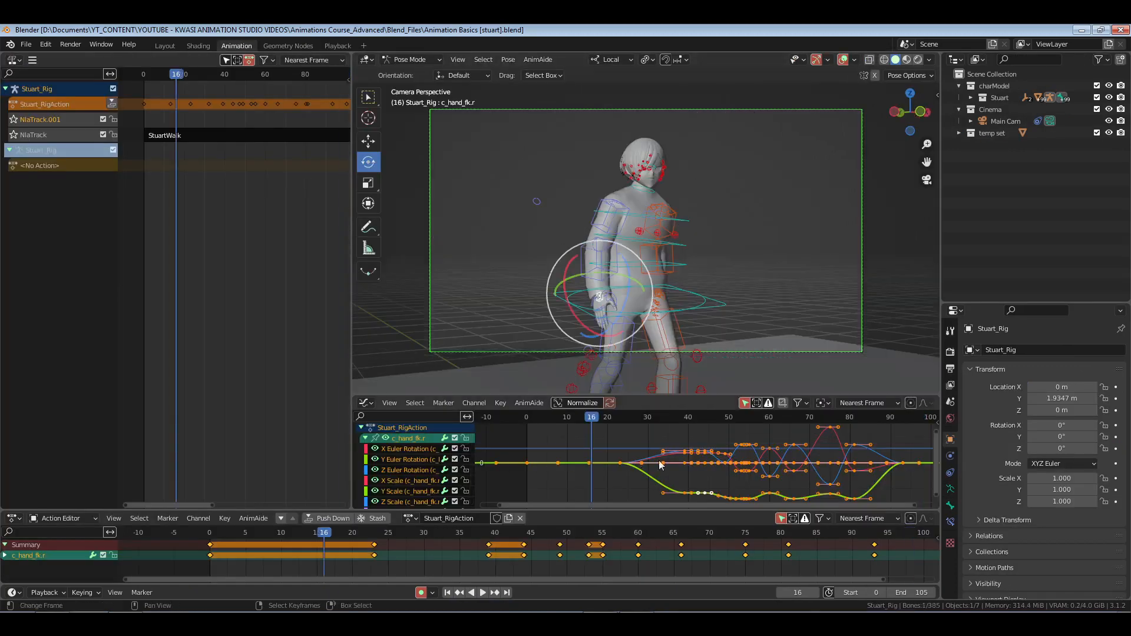
{"action": "key", "text": "v"}
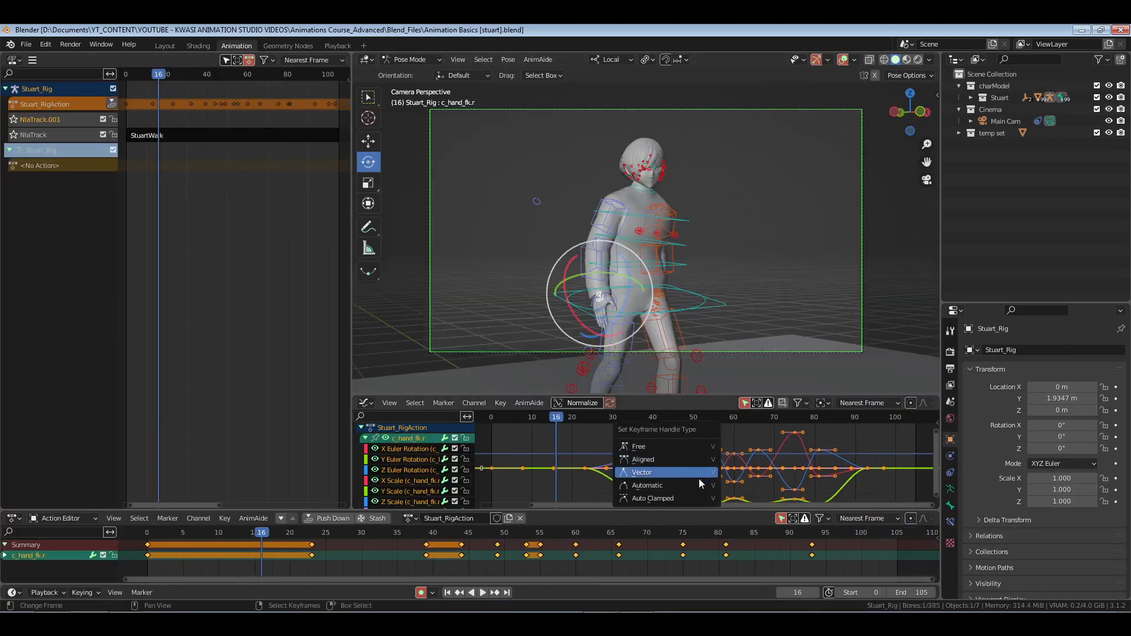
{"action": "left_click", "coordinate": [646, 488]}
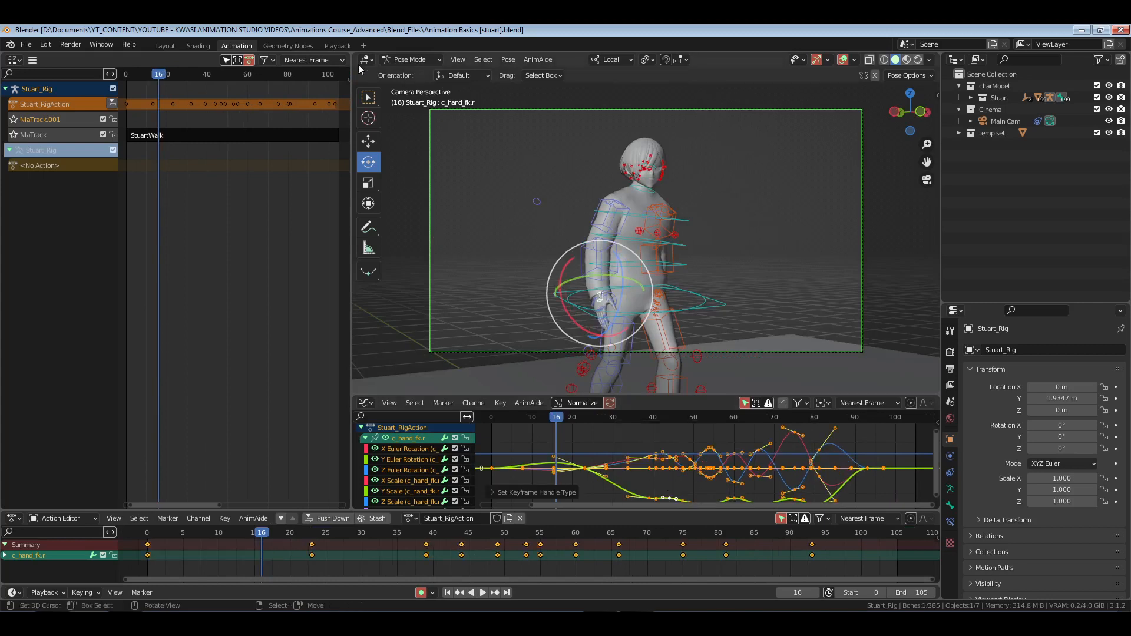
Play the animation in the Playback workspace to compare the hand motion with automatic handles
{"action": "left_click", "coordinate": [339, 45]}
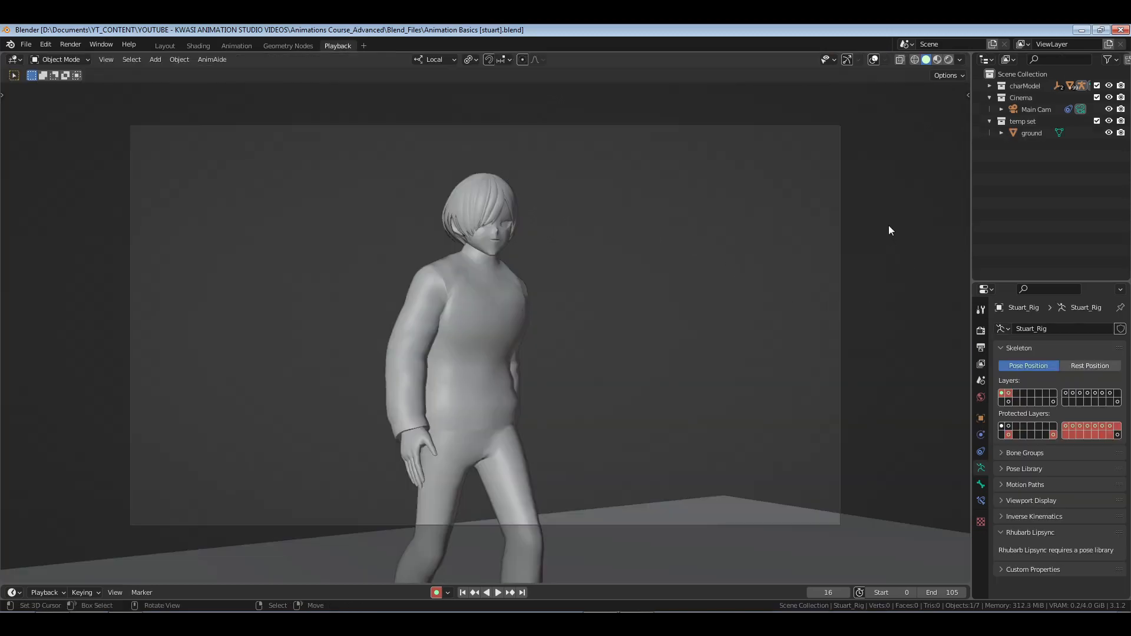
{"action": "key", "text": "space"}
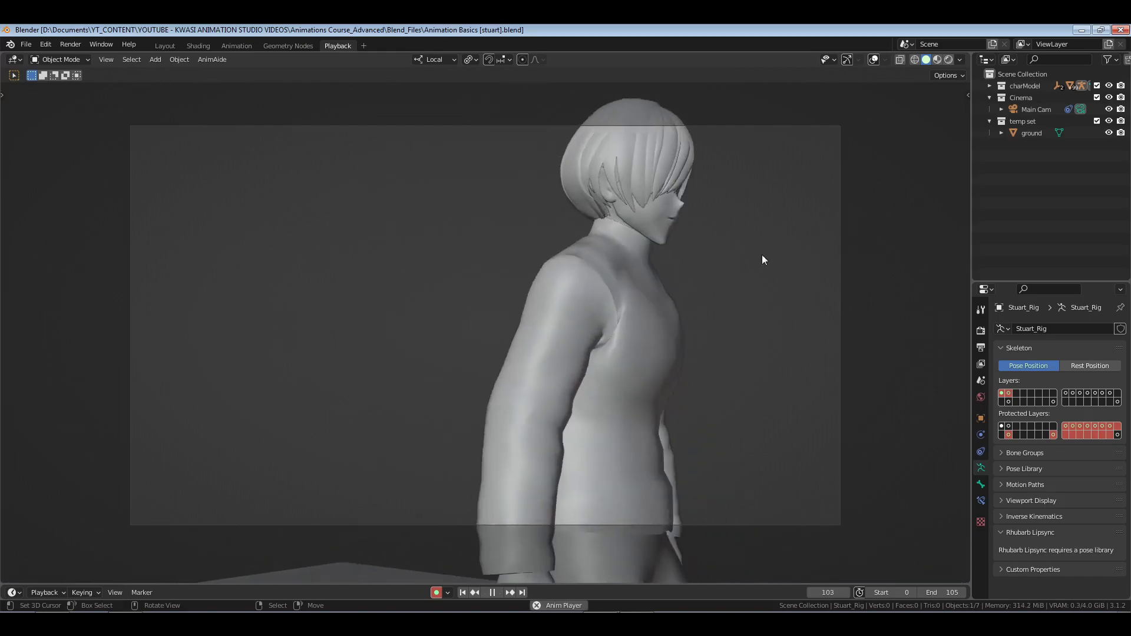
{"action": "key", "text": "space"}
Back in the Animation workspace, set the right hand keyframes' handle type to Auto Clamped and save the file
{"action": "left_click", "coordinate": [234, 46]}
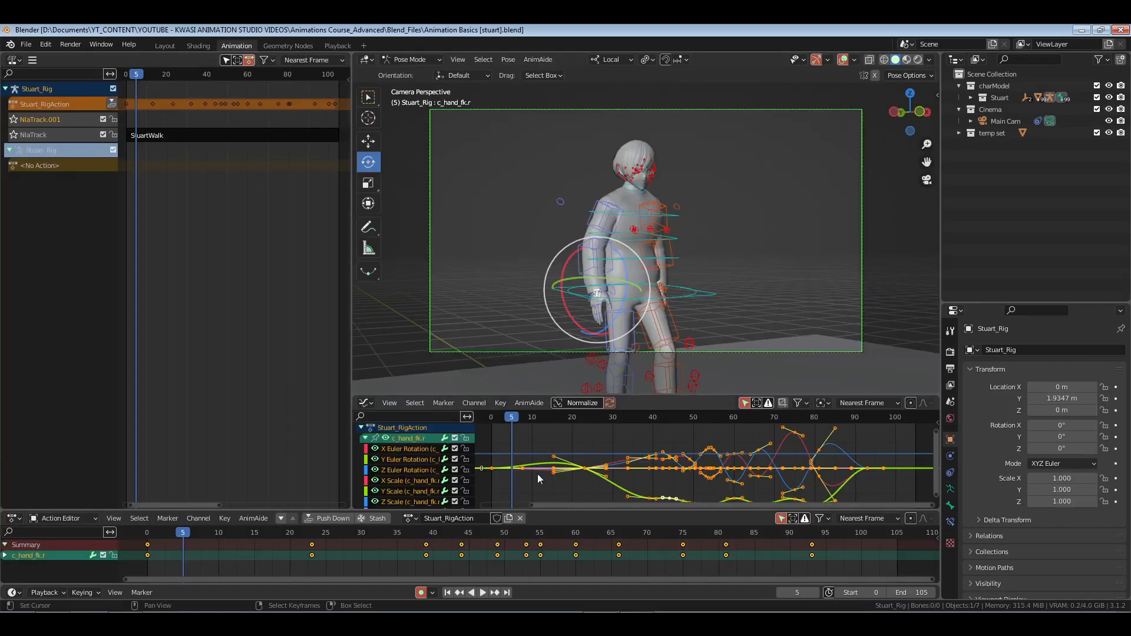
{"action": "key", "text": "v"}
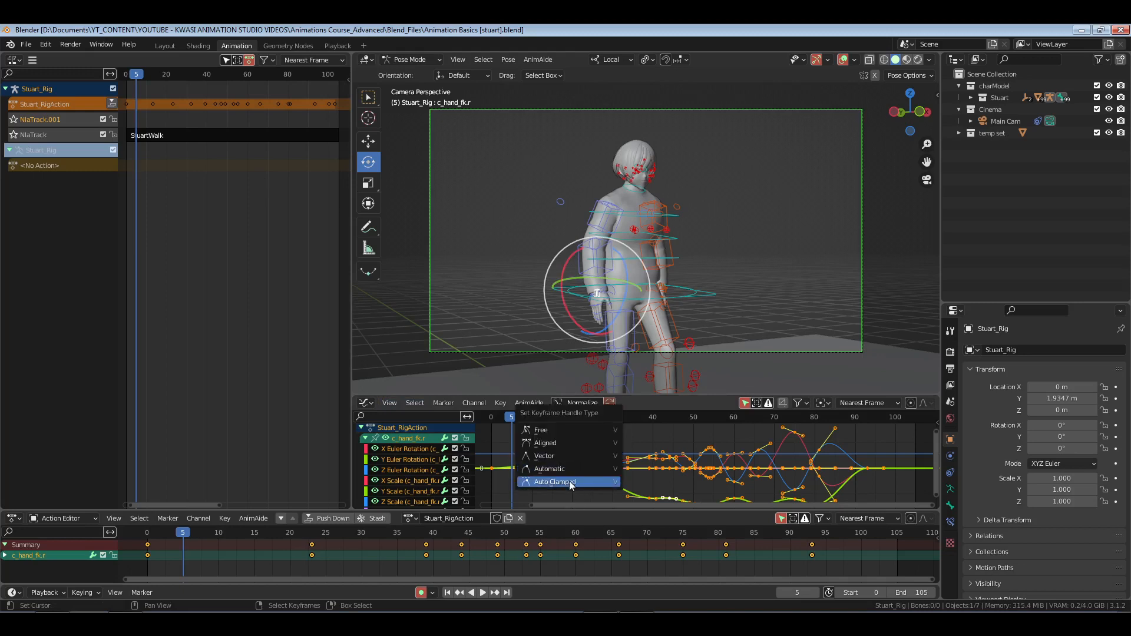
{"action": "left_click", "coordinate": [590, 473]}
{"action": "key", "text": "ctrl+s"}
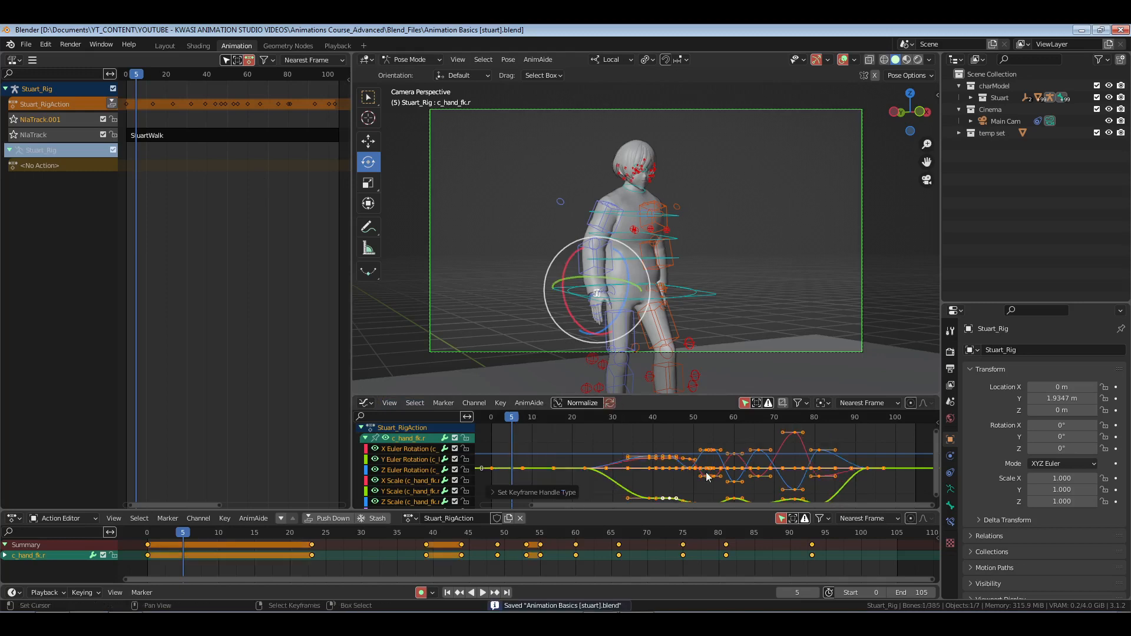
Set all the right hand keyframes' handles to Free, and finally change their handle type to Vector
{"action": "key", "text": "v"}
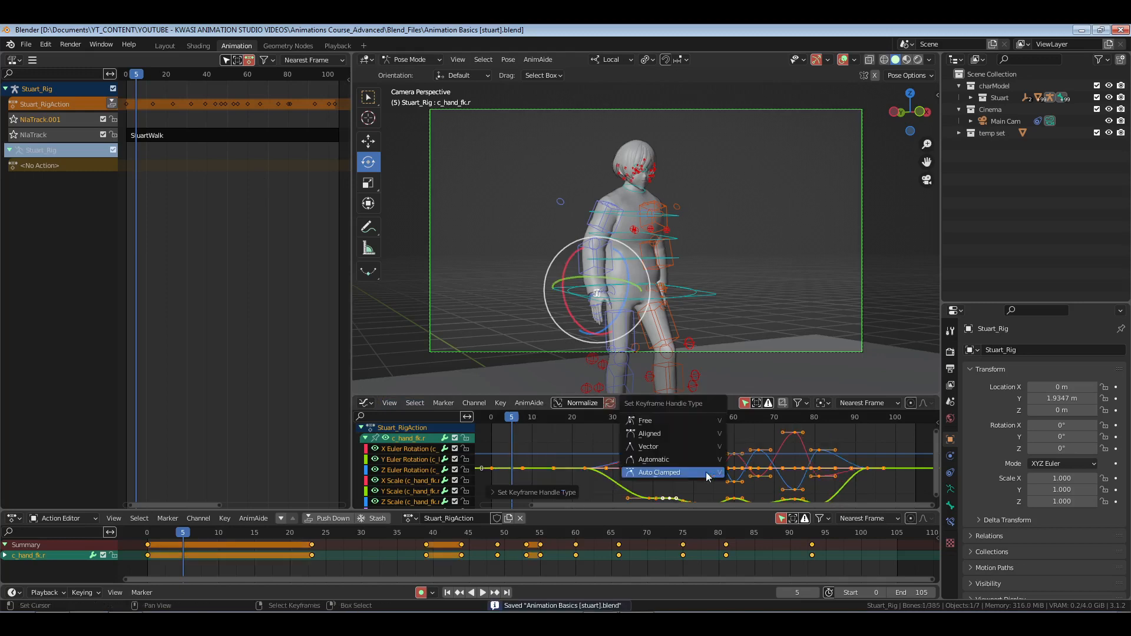
{"action": "left_click", "coordinate": [681, 423]}
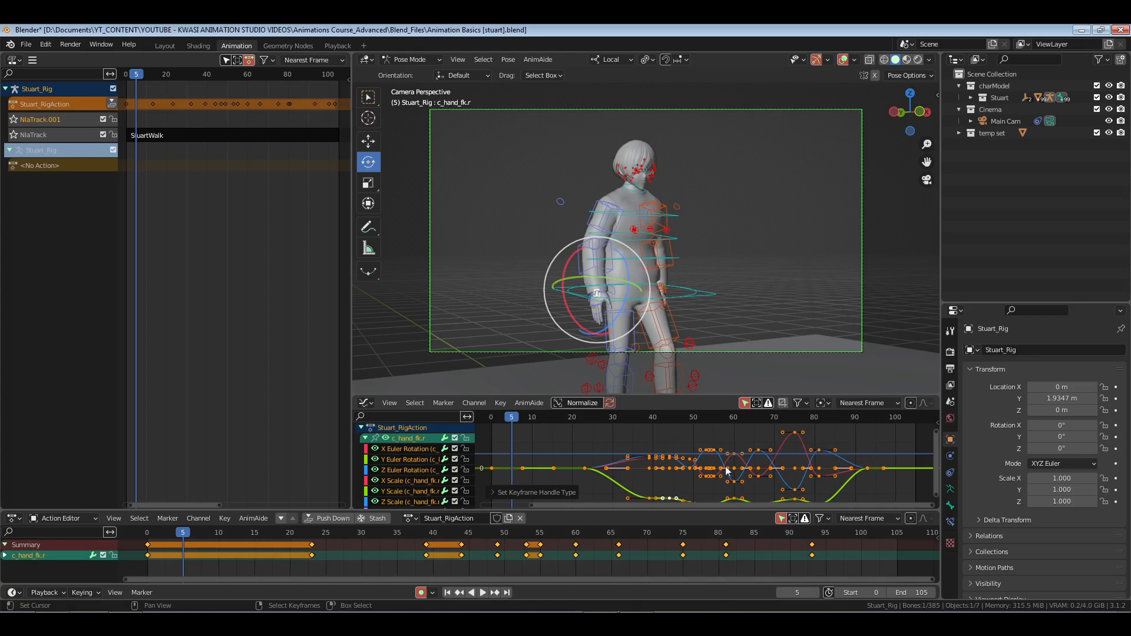
{"action": "key", "text": "v"}
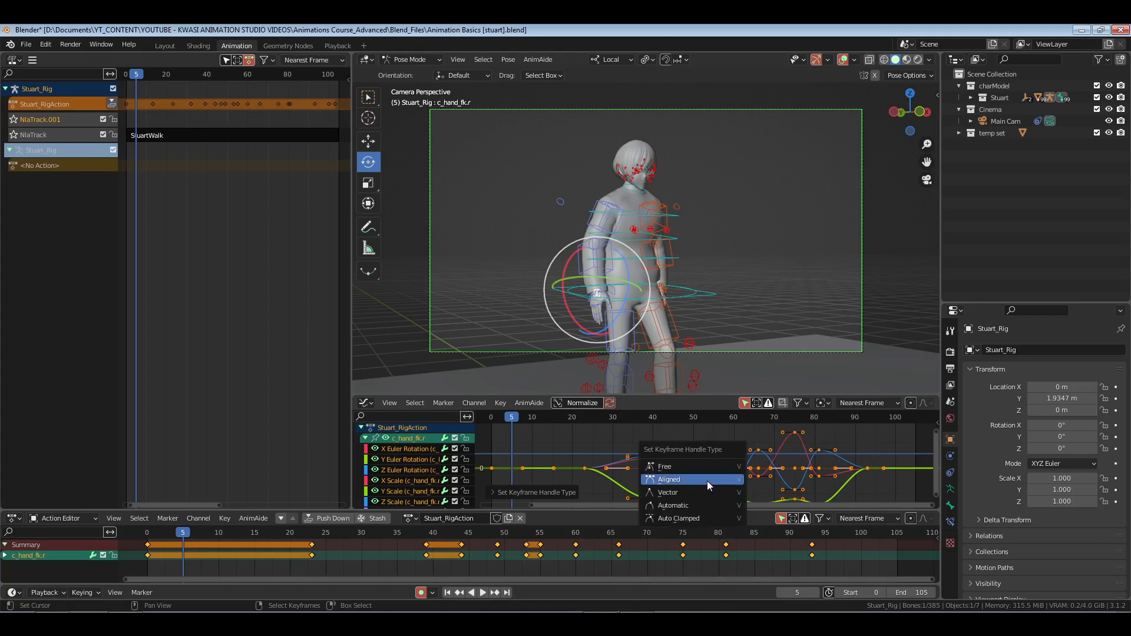
{"action": "left_click", "coordinate": [710, 481]}
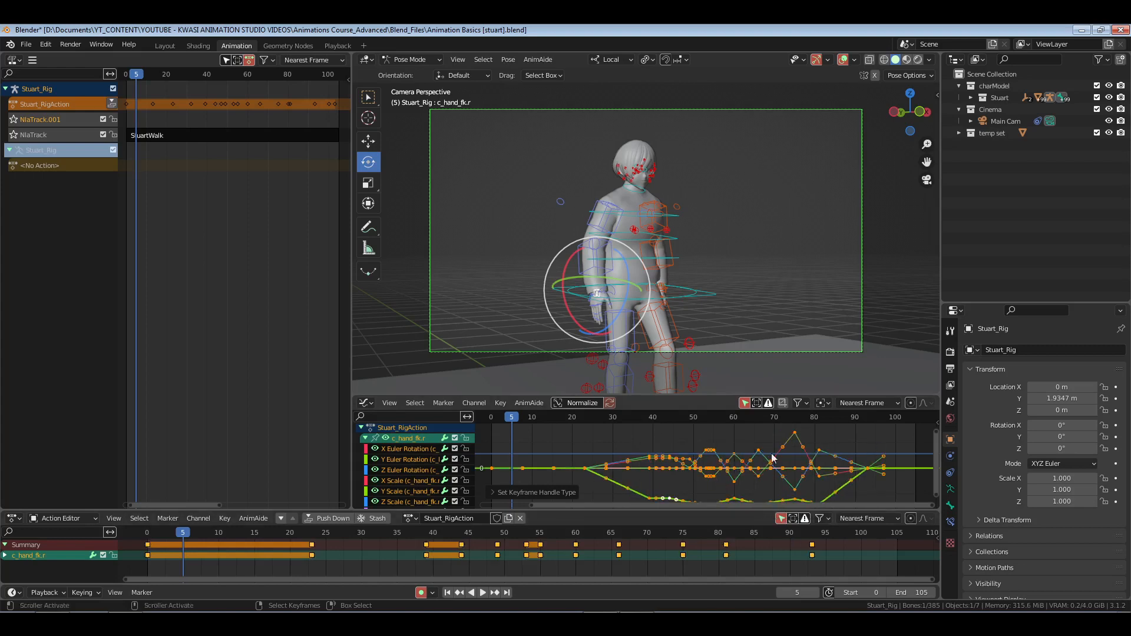
Switch to the Playback workspace, save the file, and play the animation to check the hand motion with vector handles
{"action": "left_click", "coordinate": [338, 46]}
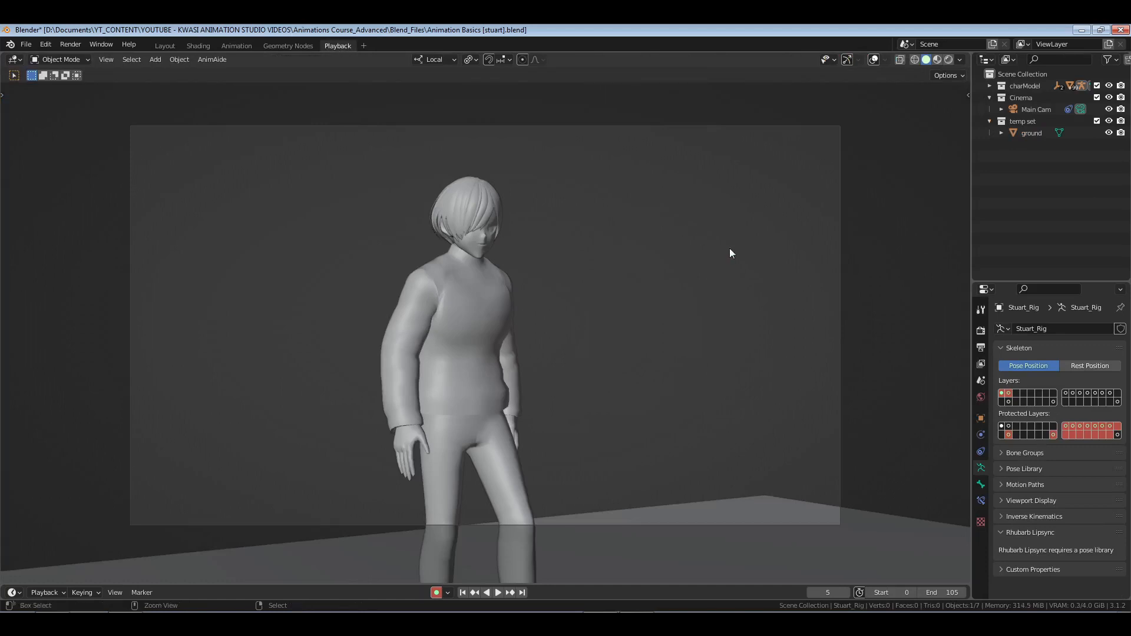
{"action": "key", "text": "ctrl+s"}
{"action": "key", "text": "space"}
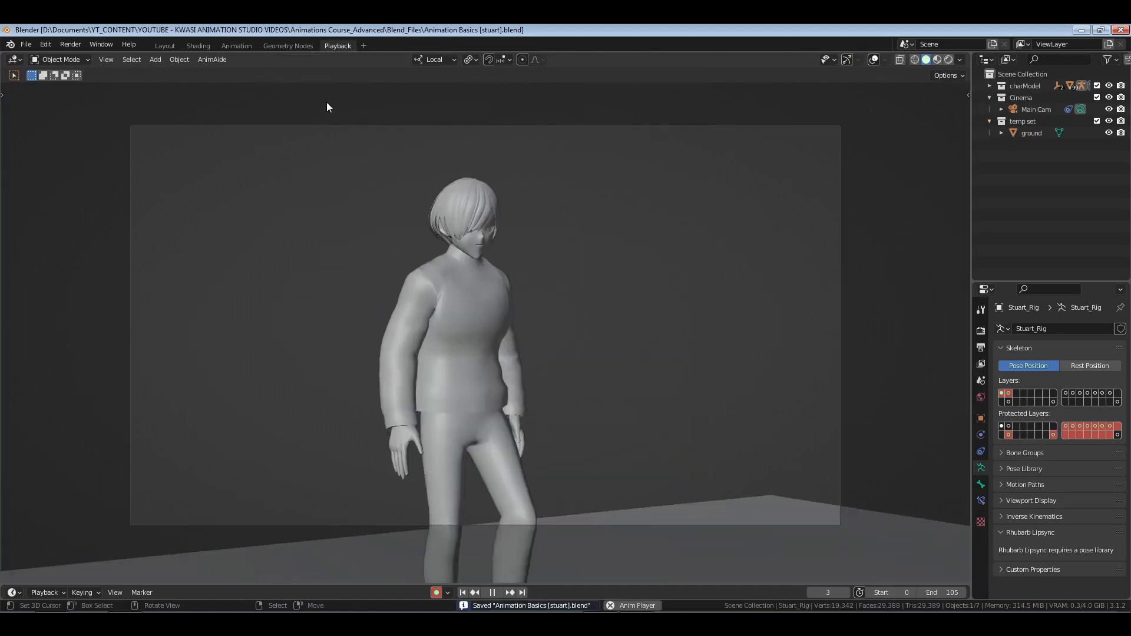
{"action": "key", "text": "space"}
Back in the Animation workspace, isolate the Y Euler Rotation curve and select its keyframes from frame 23 to 81
{"action": "left_click", "coordinate": [238, 45]}
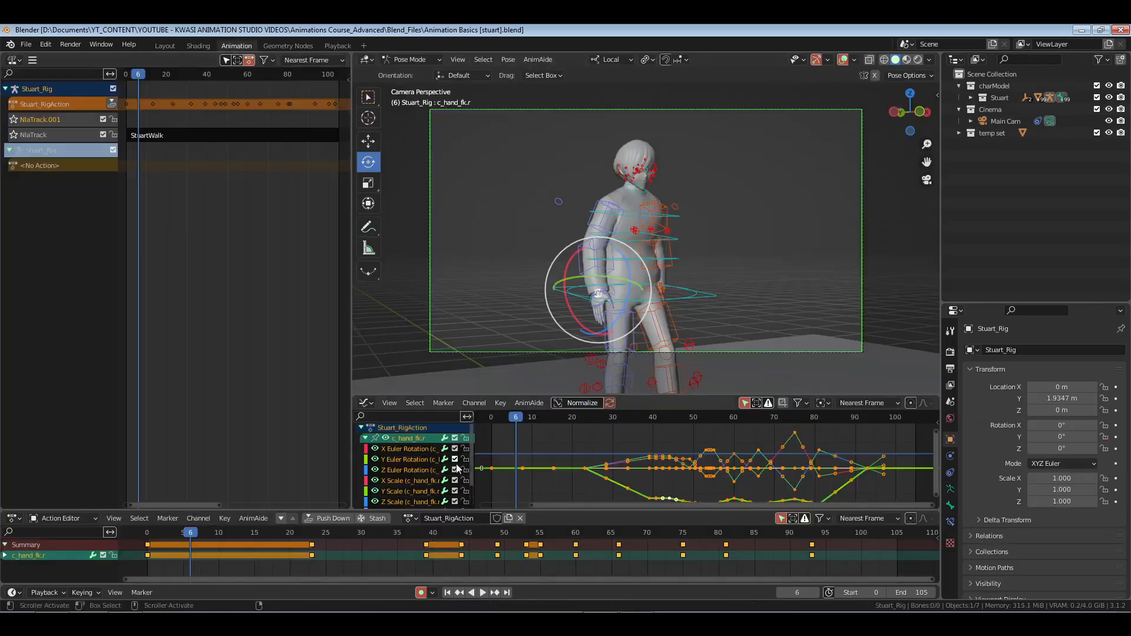
{"action": "left_click", "coordinate": [409, 460]}
{"action": "key", "text": "Home"}
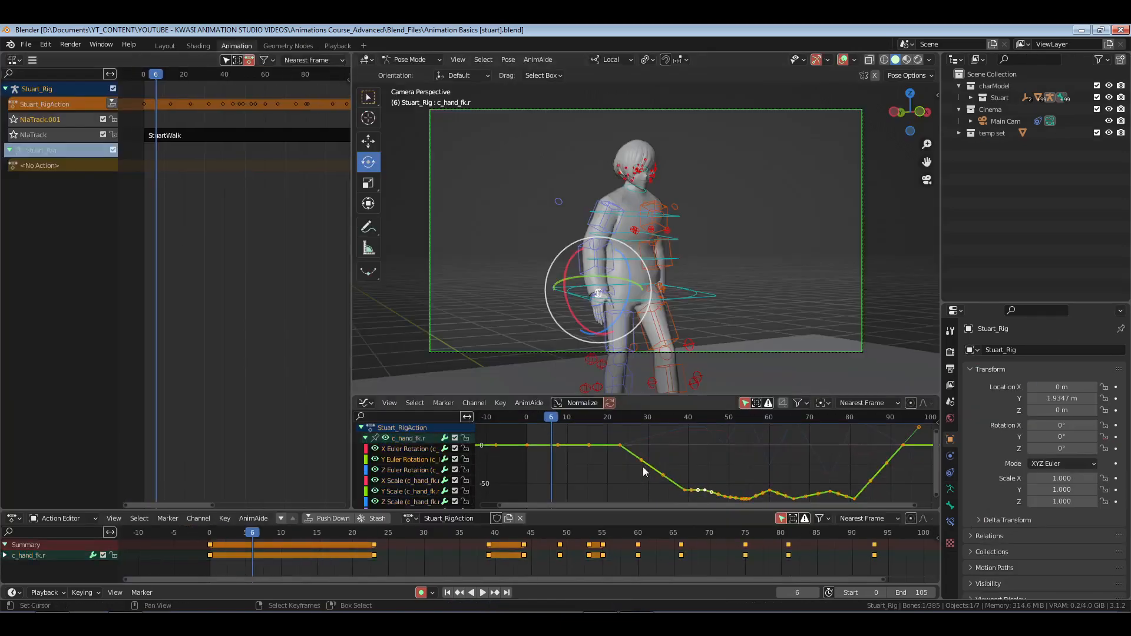
{"action": "key", "text": "alt+a"}
{"action": "left_click_drag", "start_coordinate": [593, 442], "coordinate": [880, 506]}
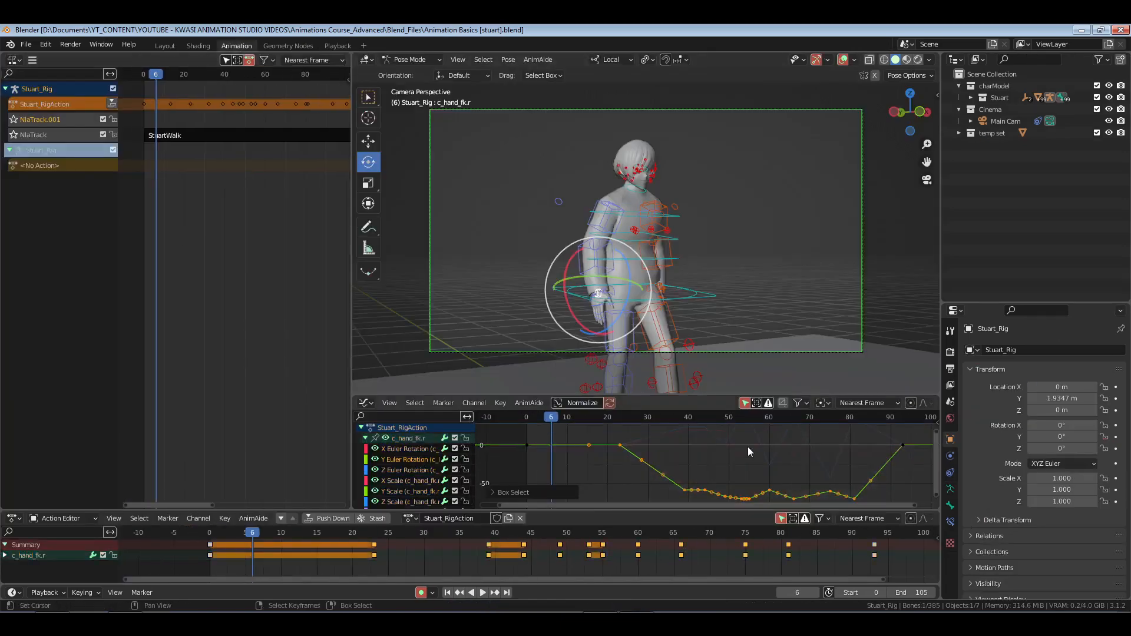
{"action": "scroll", "coordinate": [748, 446], "scroll_direction": "up", "scroll_amount": 2}
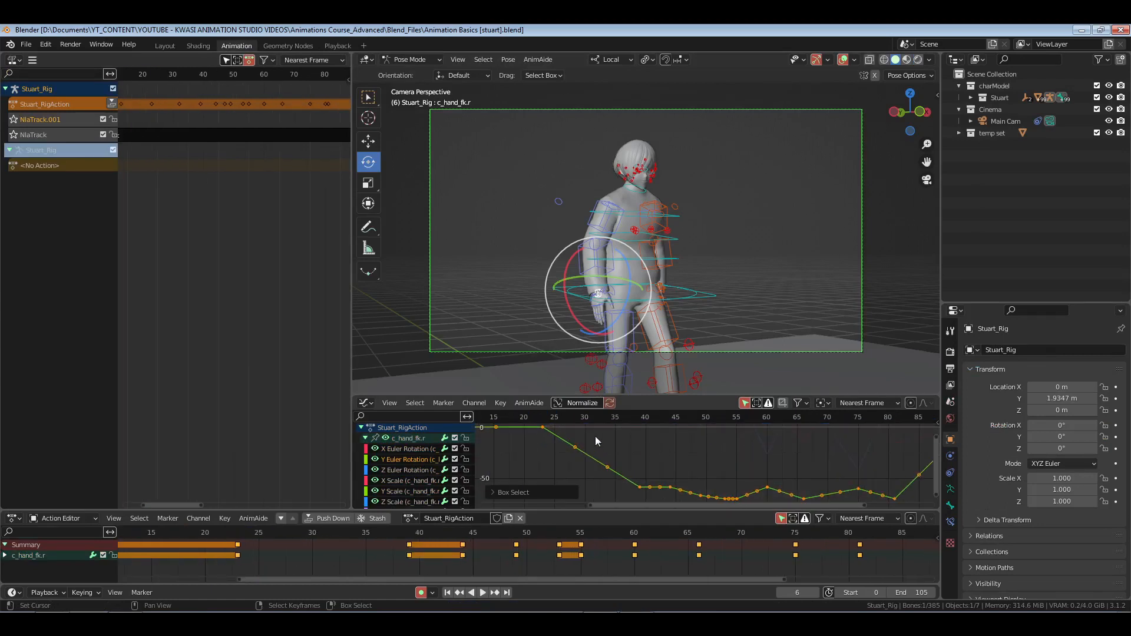
Inspect the Y Euler Rotation curve's individual keyframes at frames 55, 60 and 66 to examine their vector handles
{"action": "left_click_drag", "start_coordinate": [592, 437], "coordinate": [844, 503]}
{"action": "scroll", "coordinate": [743, 445], "scroll_direction": "up", "scroll_amount": 1}
{"action": "scroll", "coordinate": [742, 443], "scroll_direction": "up", "scroll_amount": 2}
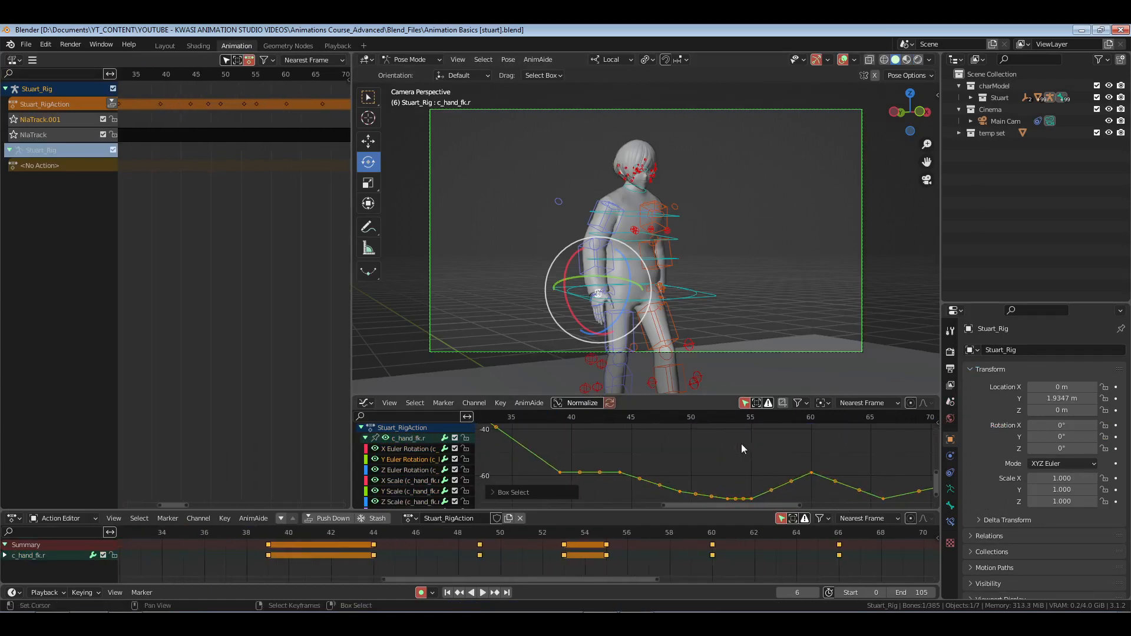
{"action": "key", "text": "alt+a"}
{"action": "left_click", "coordinate": [751, 499]}
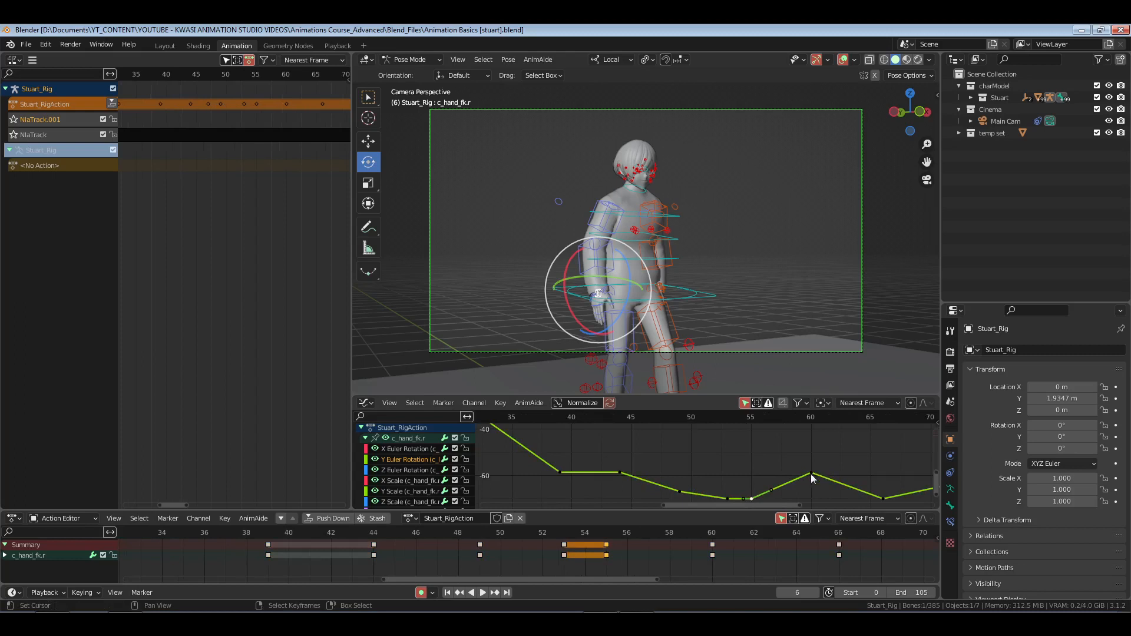
{"action": "left_click", "coordinate": [811, 474]}
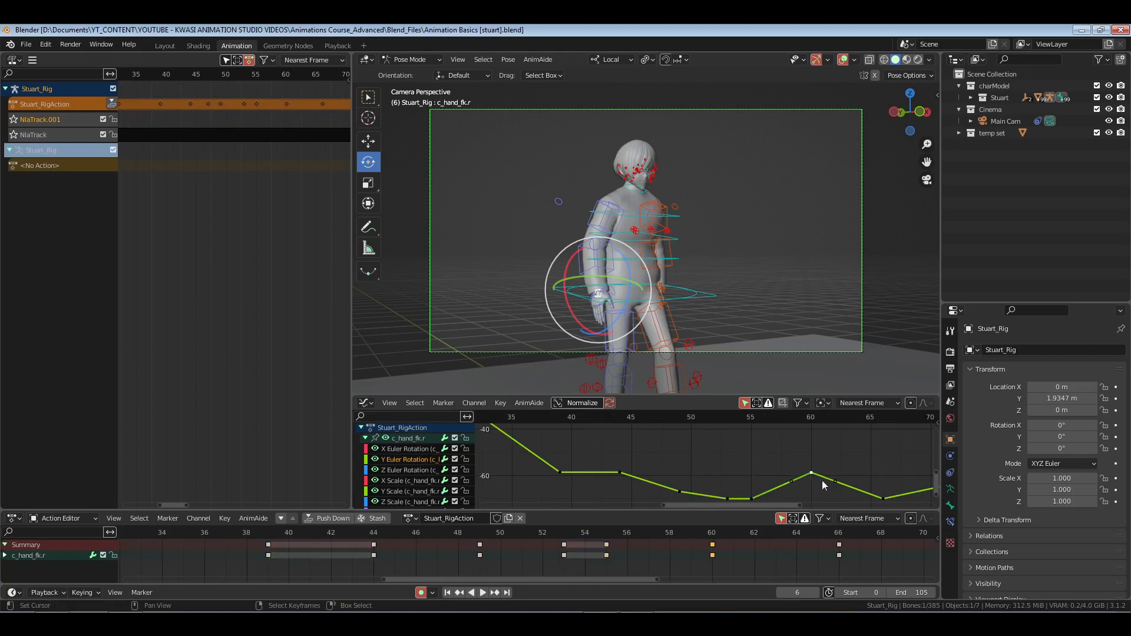
{"action": "left_click", "coordinate": [882, 499]}
Select all keyframes on every right hand channel, set their handle type to Auto Clamped and save the file
{"action": "key", "text": "a"}
{"action": "key", "text": "Home"}
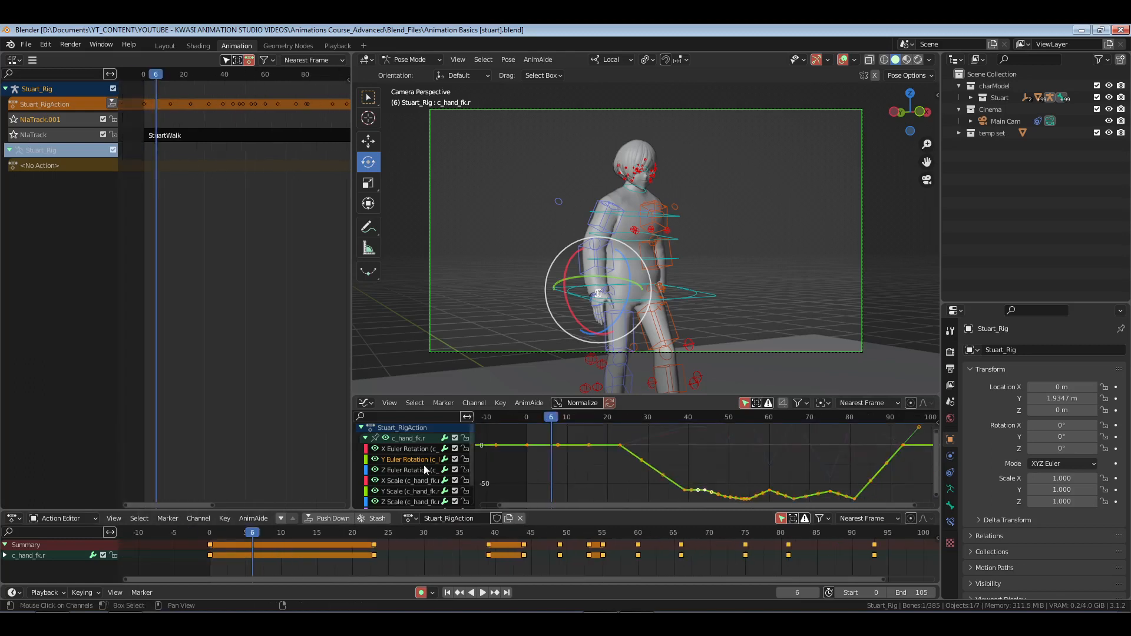
{"action": "key", "text": "a"}
{"action": "key", "text": "Home"}
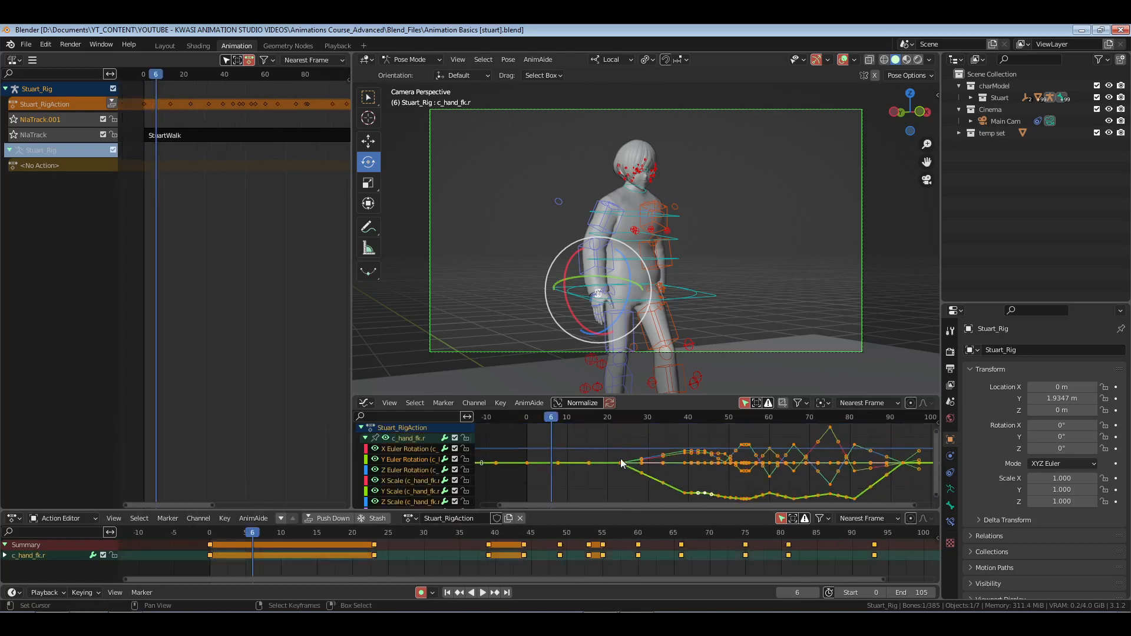
{"action": "key", "text": "v"}
{"action": "left_click", "coordinate": [601, 481]}
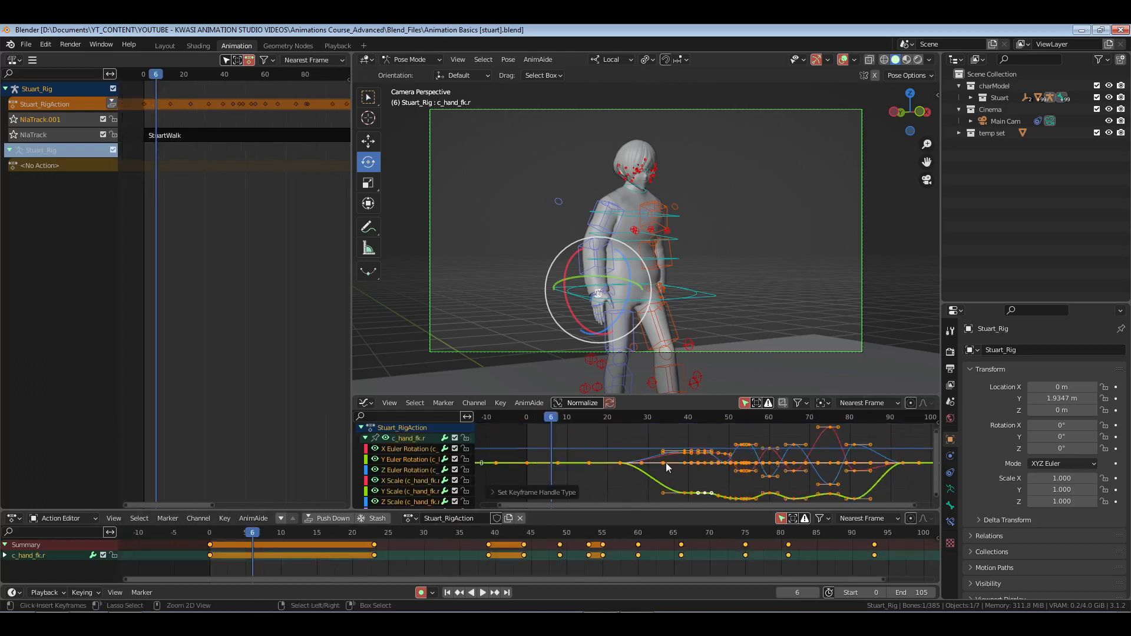
{"action": "key", "text": "ctrl+s"}
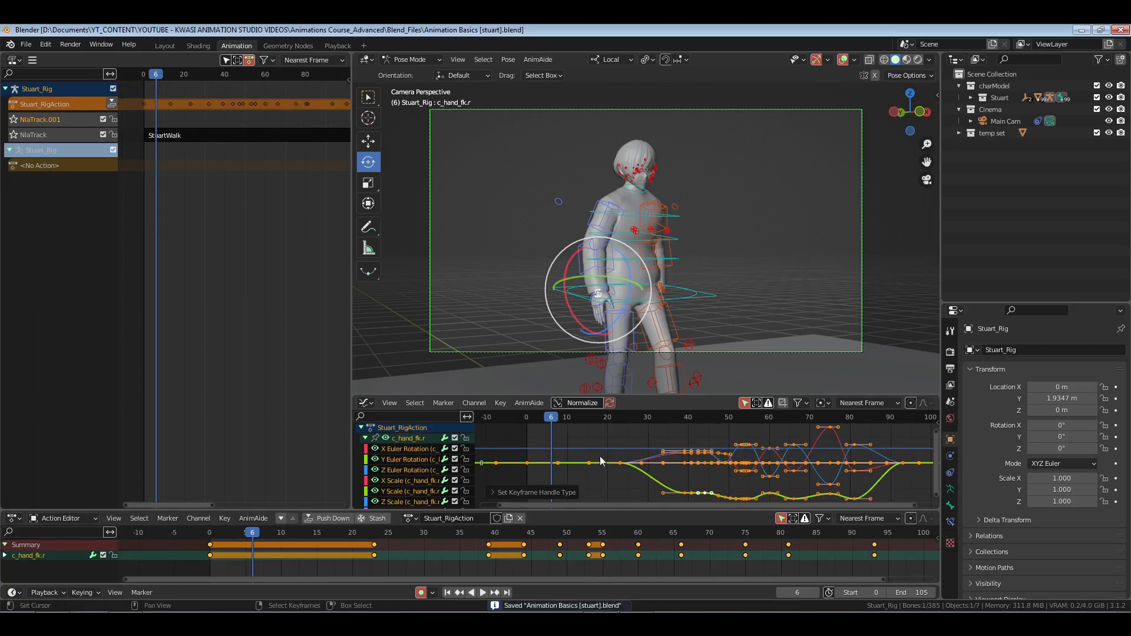
Isolate the Z Euler Rotation curve and circle-select its keyframes from frame 23 to 93
{"action": "left_click", "coordinate": [399, 471]}
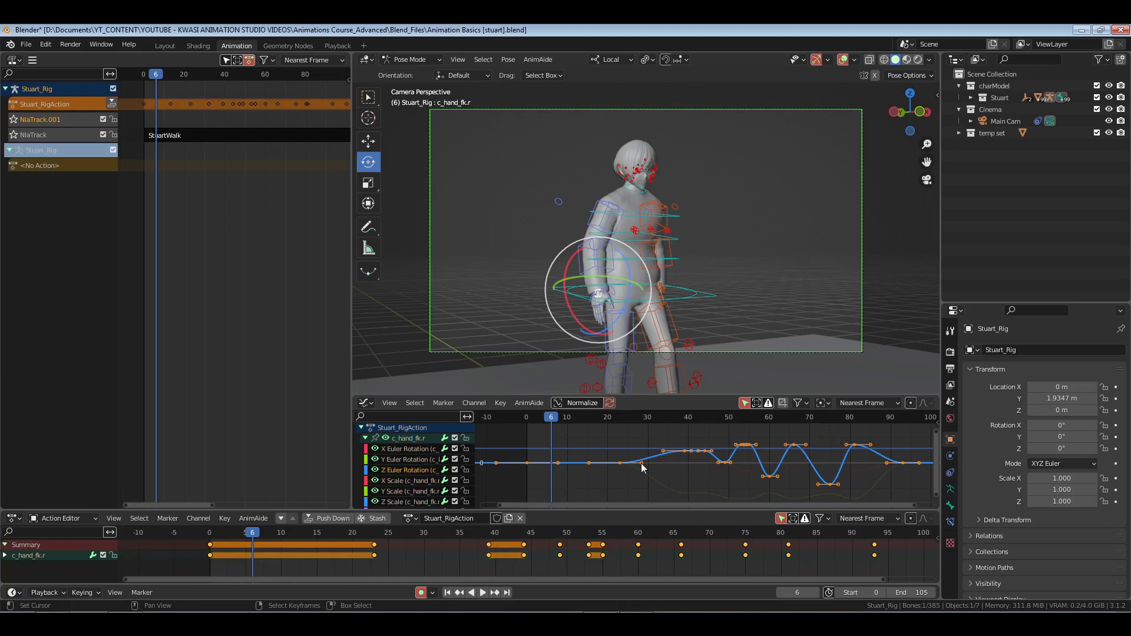
{"action": "key", "text": "Home"}
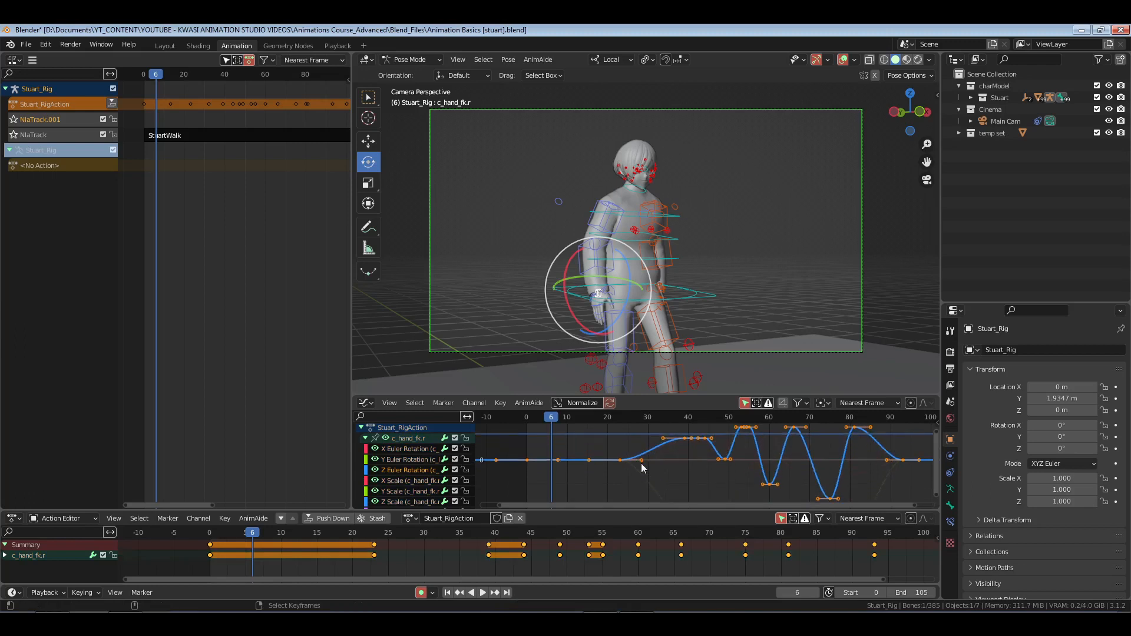
{"action": "key", "text": "alt+a"}
{"action": "key", "text": "c"}
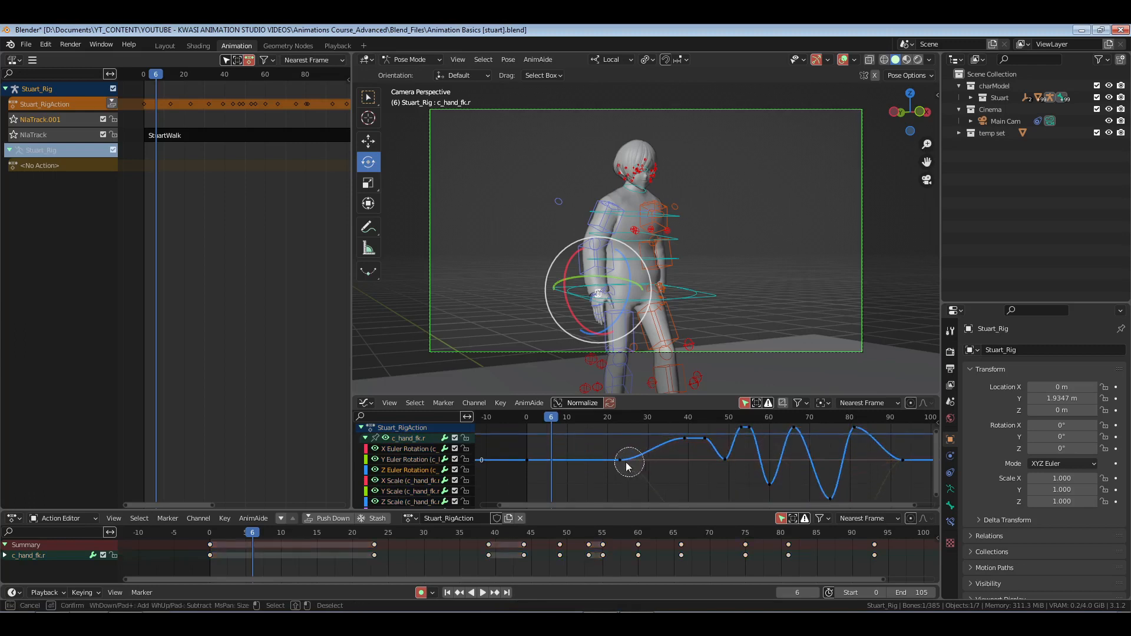
{"action": "mouse_move", "coordinate": [619, 461]}
{"action": "left_mouse_down"}
{"action": "mouse_move", "coordinate": [698, 440]}
{"action": "mouse_move", "coordinate": [766, 449]}
{"action": "mouse_move", "coordinate": [791, 426]}
{"action": "mouse_move", "coordinate": [841, 489]}
{"action": "mouse_move", "coordinate": [834, 498]}
{"action": "mouse_move", "coordinate": [895, 468]}
{"action": "left_mouse_up"}
{"action": "key", "text": "Escape"}
{"action": "middle_click_drag", "start_coordinate": [895, 468], "coordinate": [883, 470]}
Compare the right hand's X Scale, Y Euler Rotation and Z Euler Rotation curves one at a time
{"action": "left_click", "coordinate": [405, 476]}
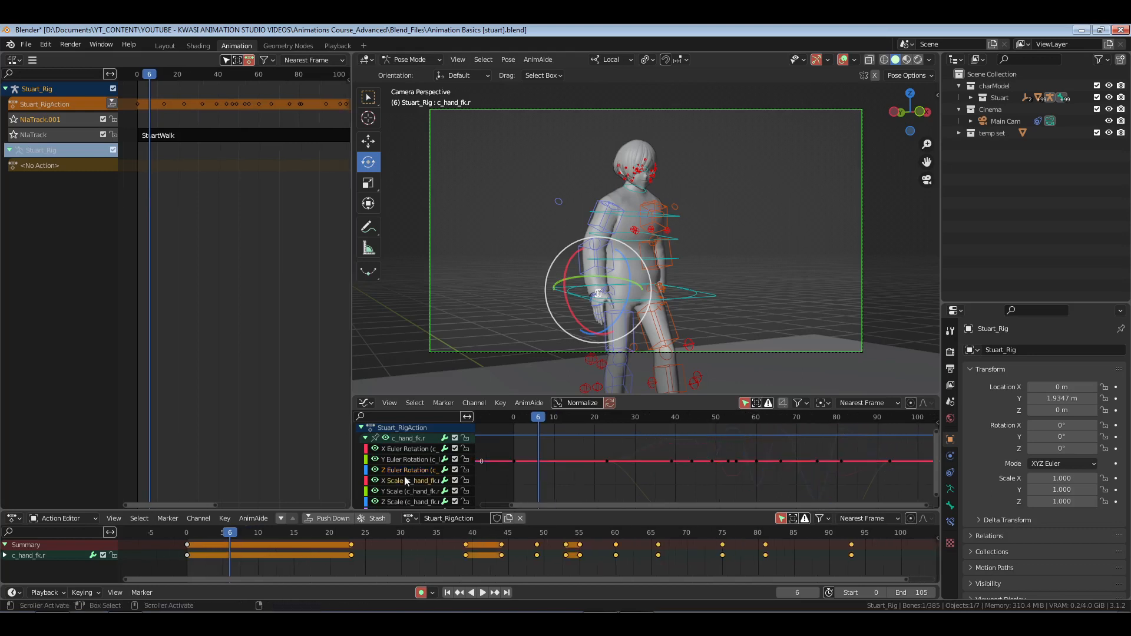
{"action": "left_click", "coordinate": [415, 461]}
{"action": "left_click", "coordinate": [409, 469]}
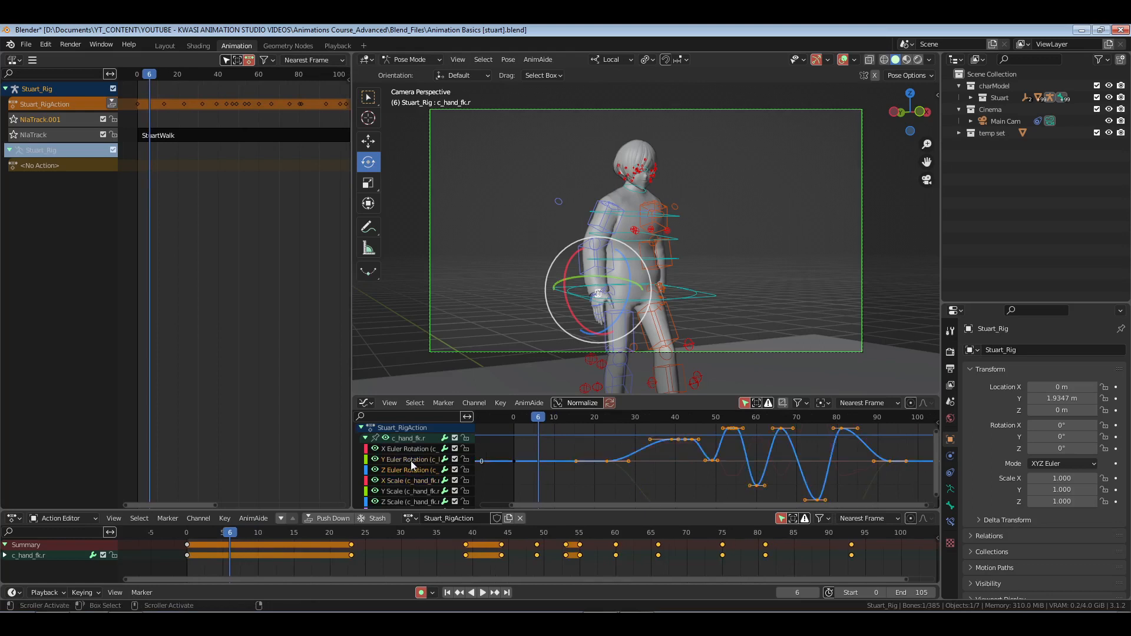
{"action": "left_click", "coordinate": [411, 461]}
{"action": "middle_click_drag", "start_coordinate": [756, 469], "coordinate": [765, 493], "text": "ctrl"}
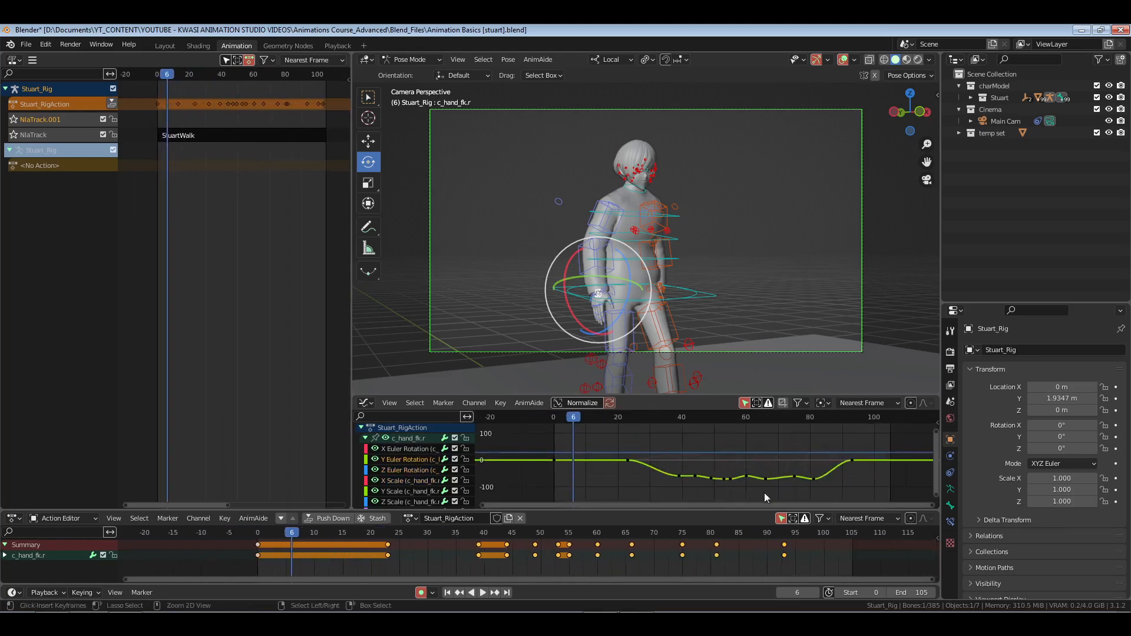
Isolate the Z Euler Rotation curve again and set its selected keyframes' handle type to Automatic
{"action": "left_click", "coordinate": [399, 470]}
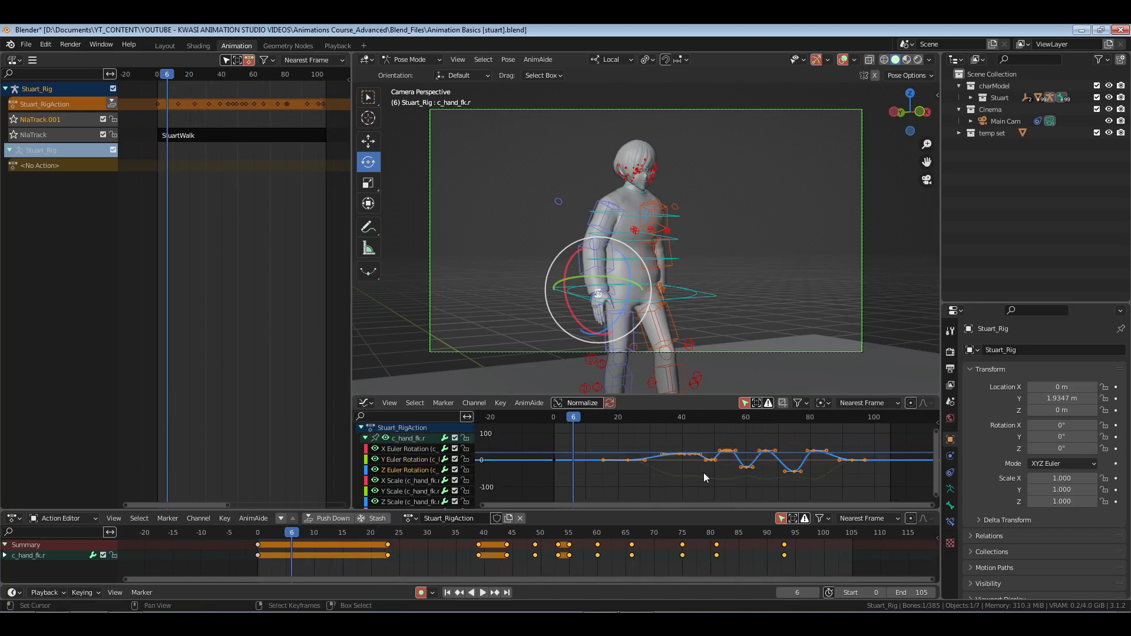
{"action": "key", "text": "v"}
{"action": "left_click", "coordinate": [688, 461]}
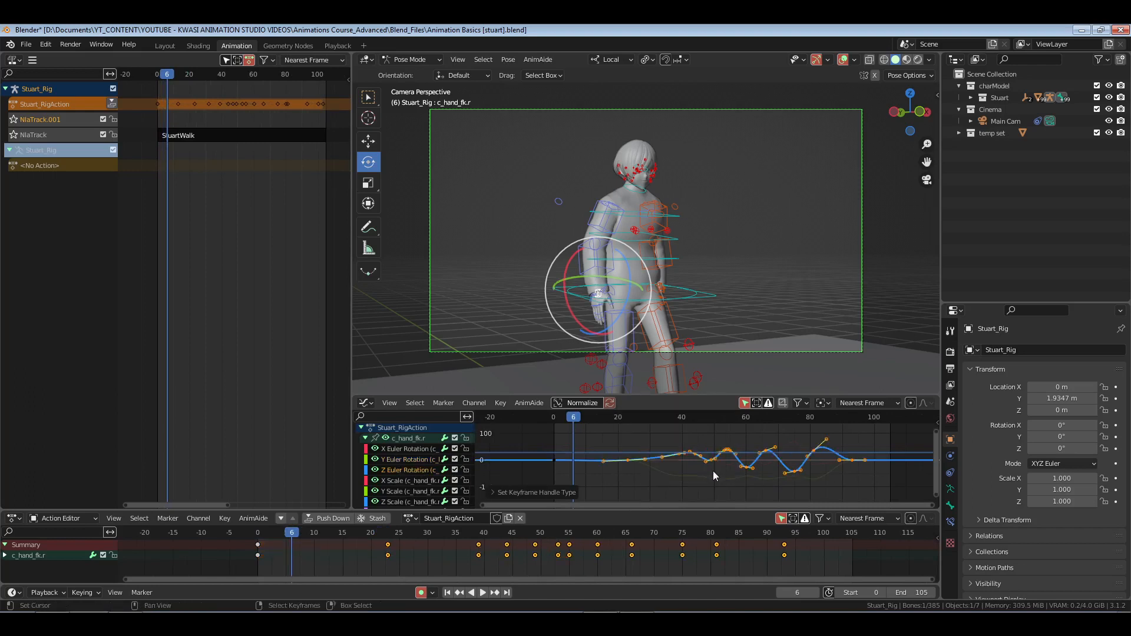
Switch to the Playback workspace and play the animation to check the hand's Z rotation with automatic handles
{"action": "left_click", "coordinate": [347, 46]}
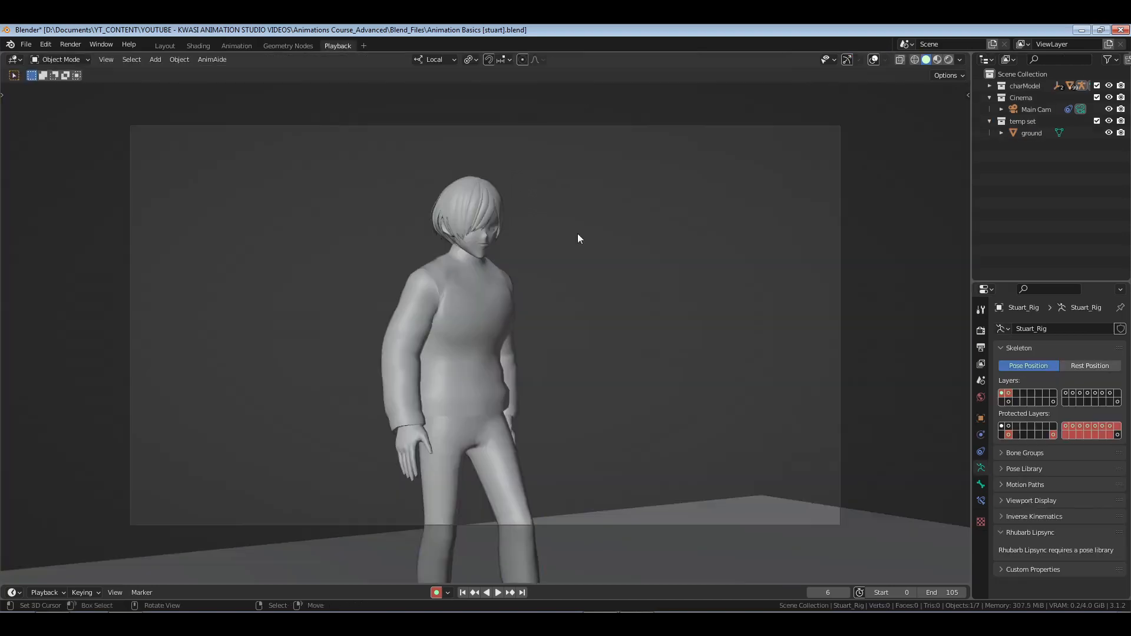
{"action": "key", "text": "space"}
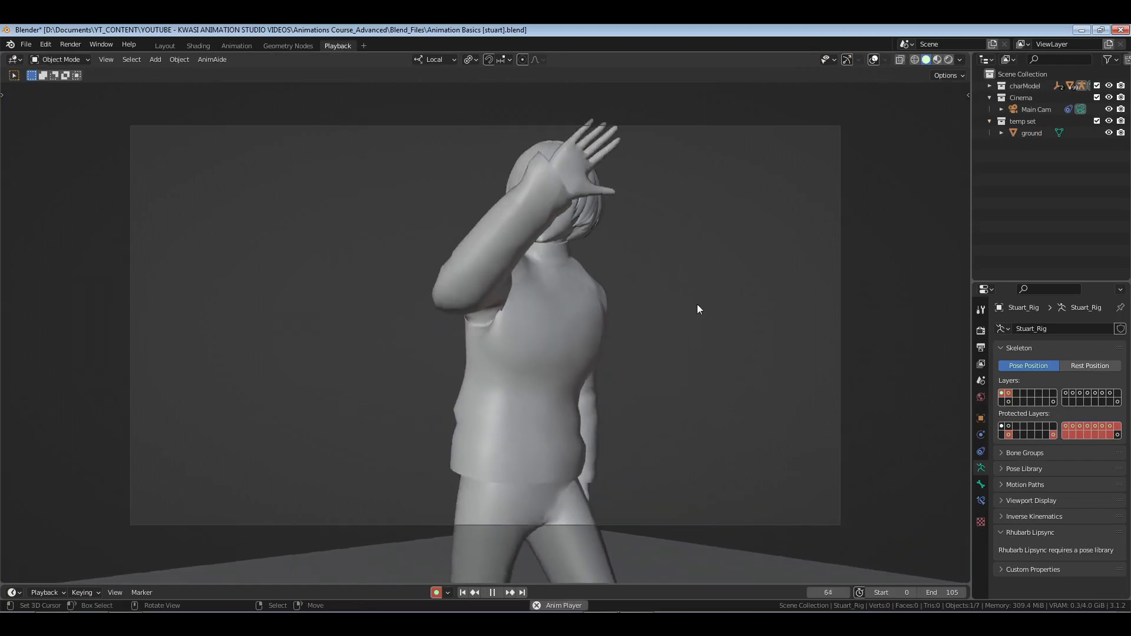
{"action": "key", "text": "space"}
Back in the Animation workspace, set the selected Z Euler Rotation keyframes' handle type to Free and show the Curve Tools beside the graph
{"action": "left_click", "coordinate": [236, 46]}
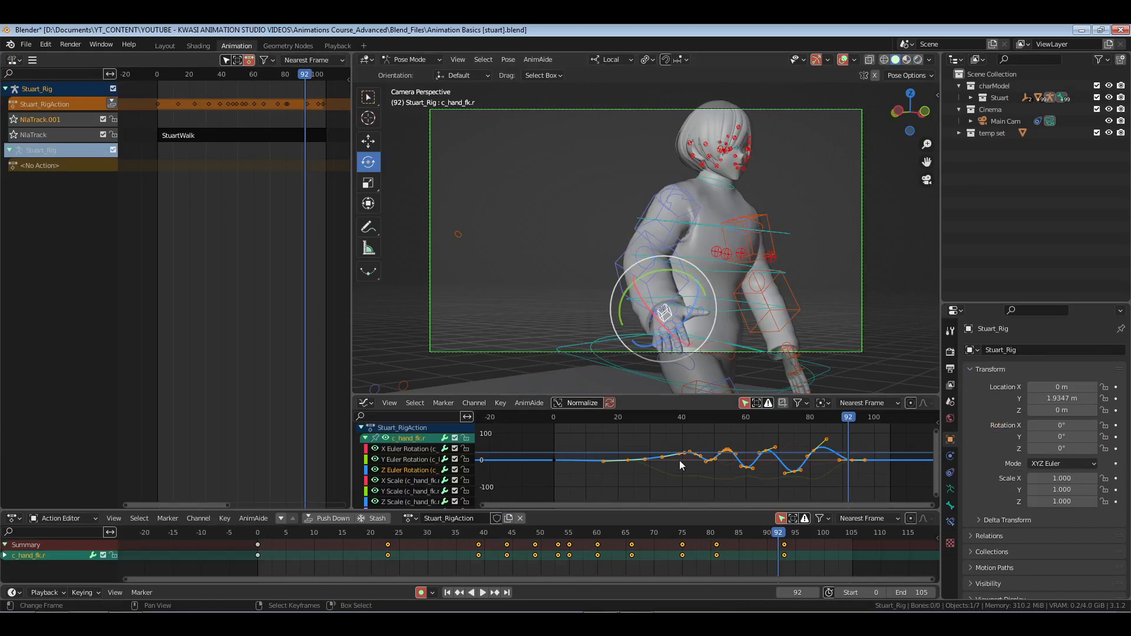
{"action": "key", "text": "v"}
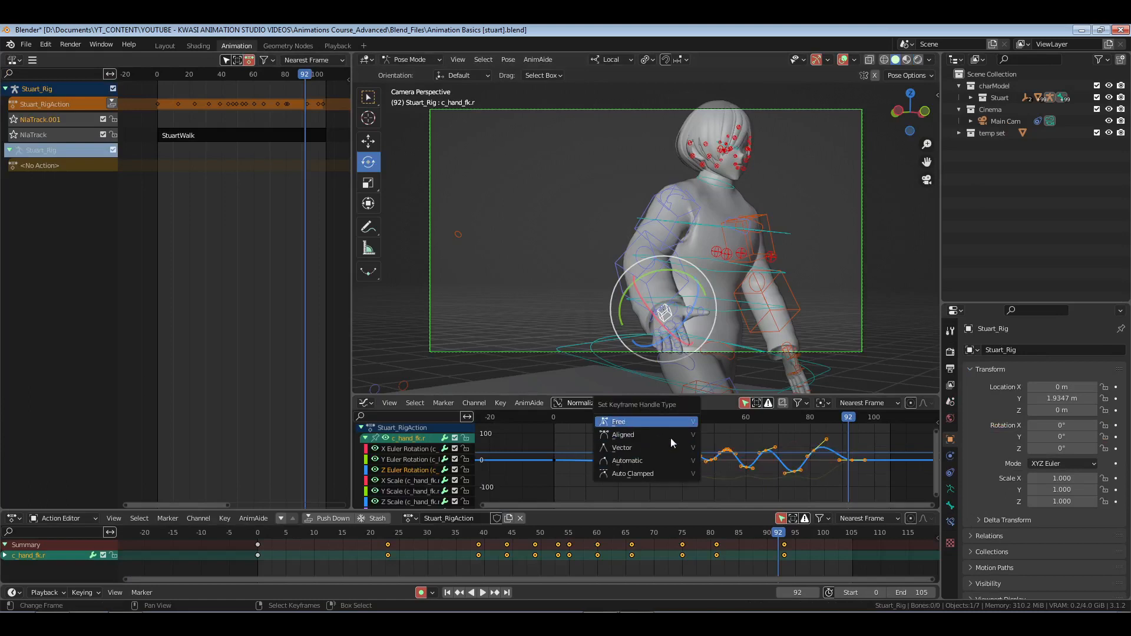
{"action": "left_click", "coordinate": [671, 437]}
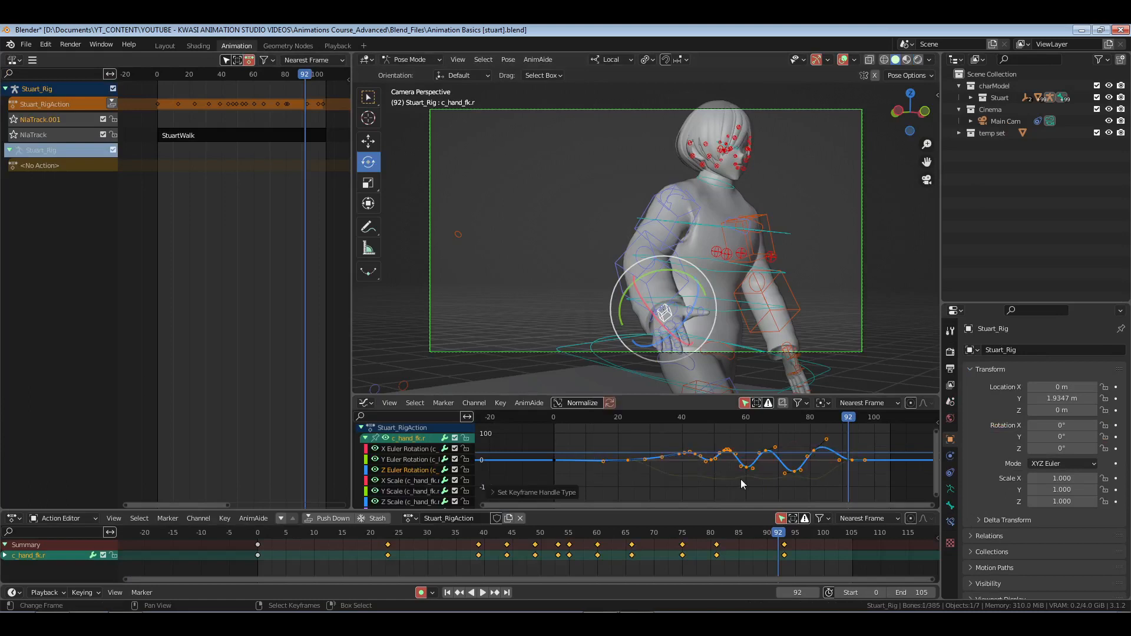
{"action": "key", "text": "n"}
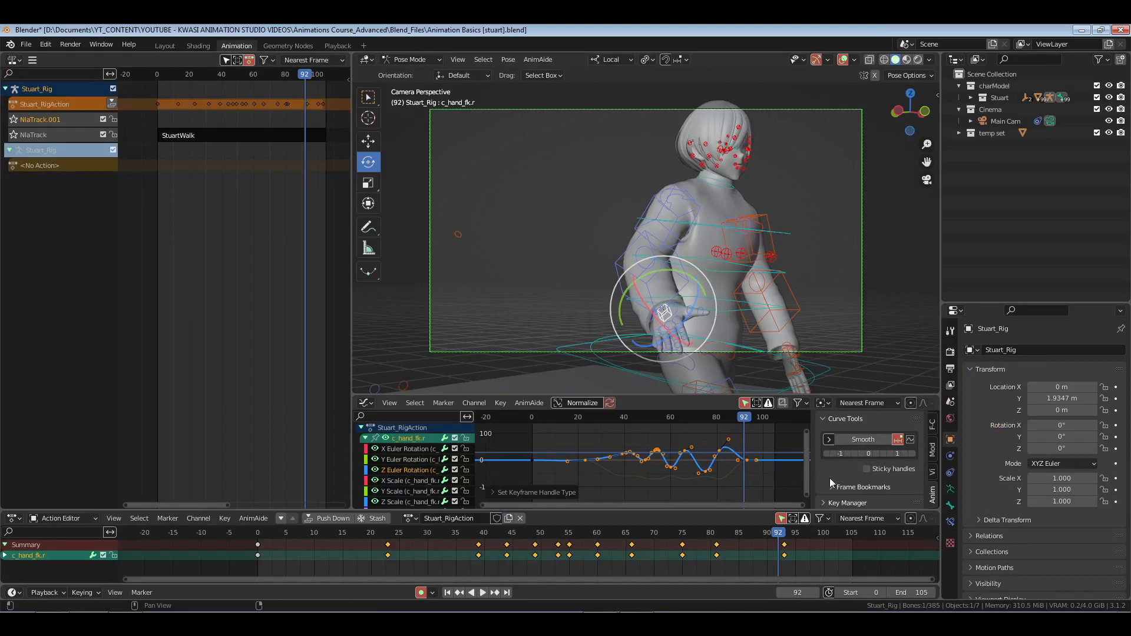
{"action": "left_click", "coordinate": [879, 454]}
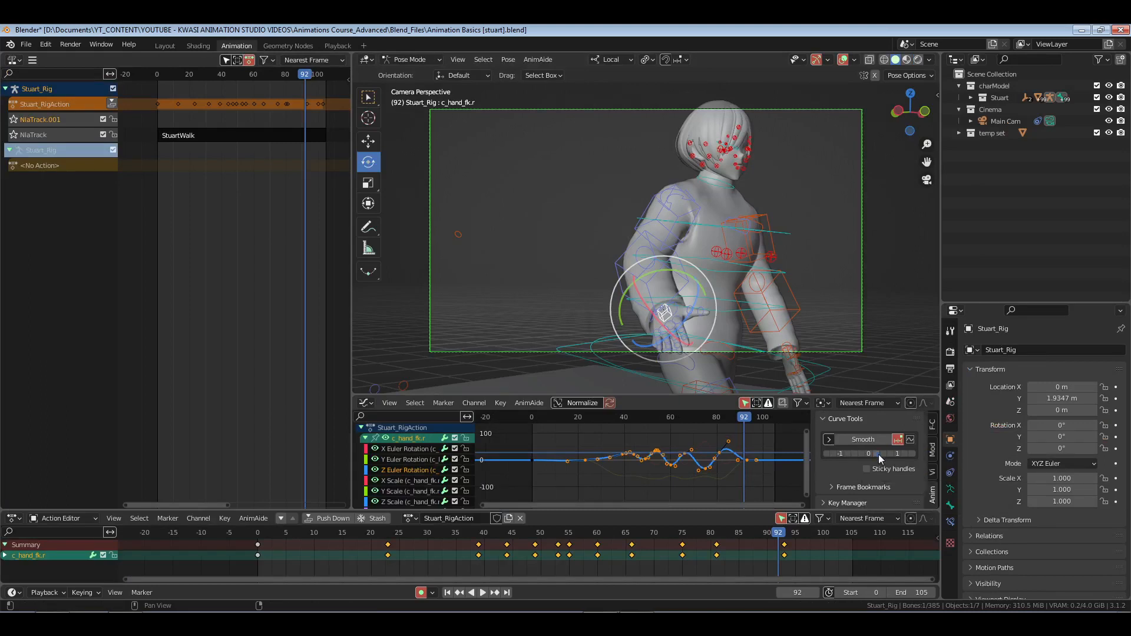
Return to frame 0, save the file, and play the animation in the Playback workspace to check the free handles
{"action": "key", "text": "shift+Left"}
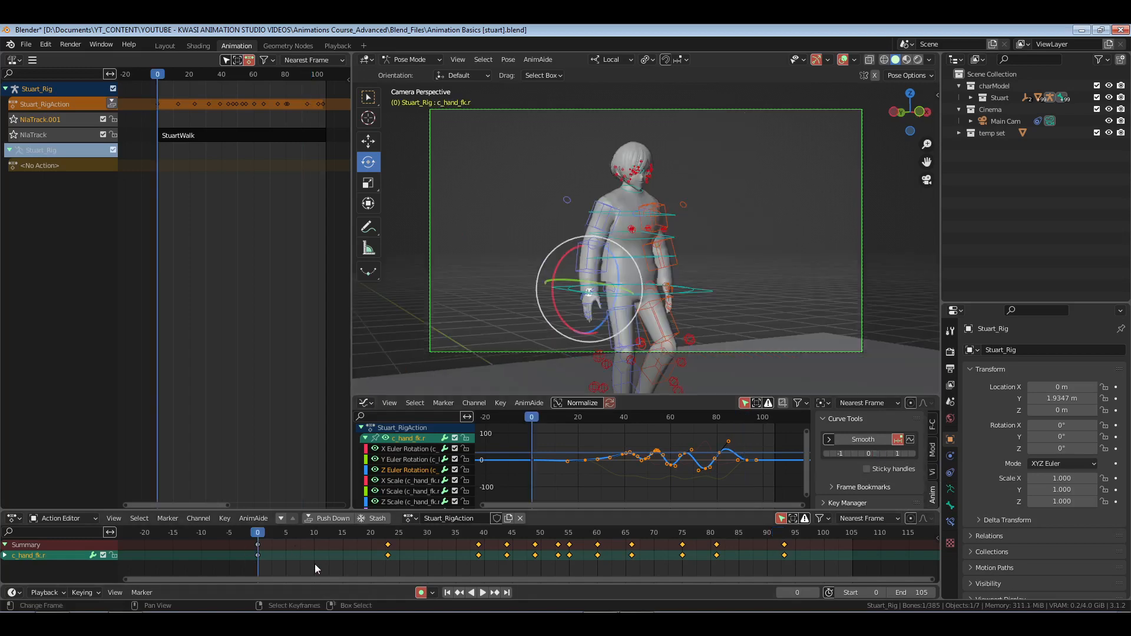
{"action": "key", "text": "ctrl+s"}
{"action": "left_click", "coordinate": [345, 46]}
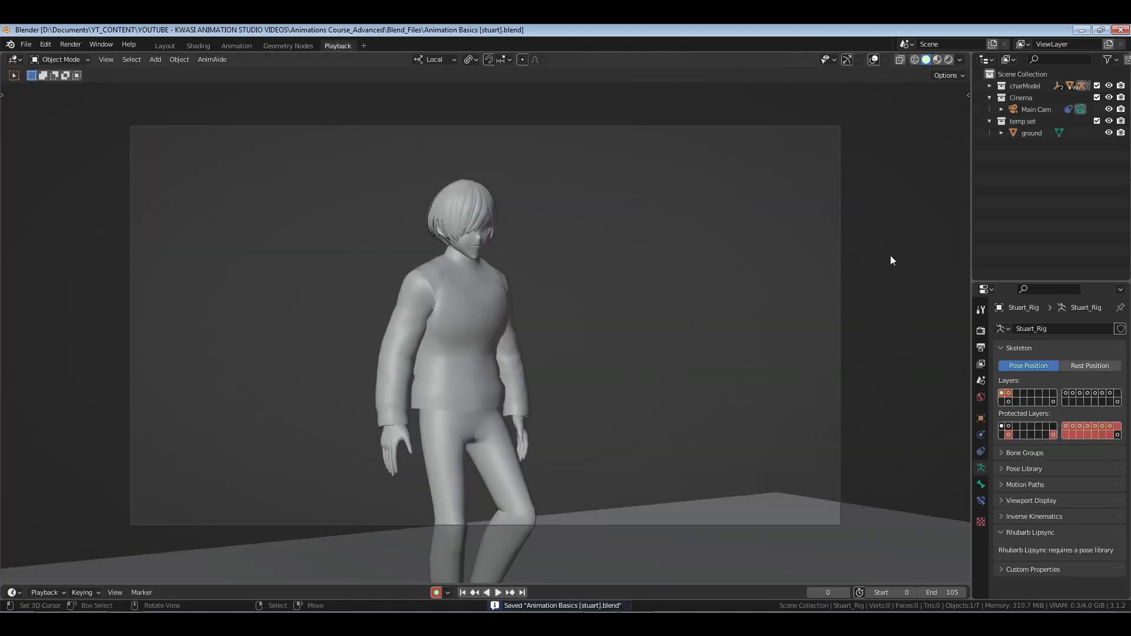
{"action": "key", "text": "space"}
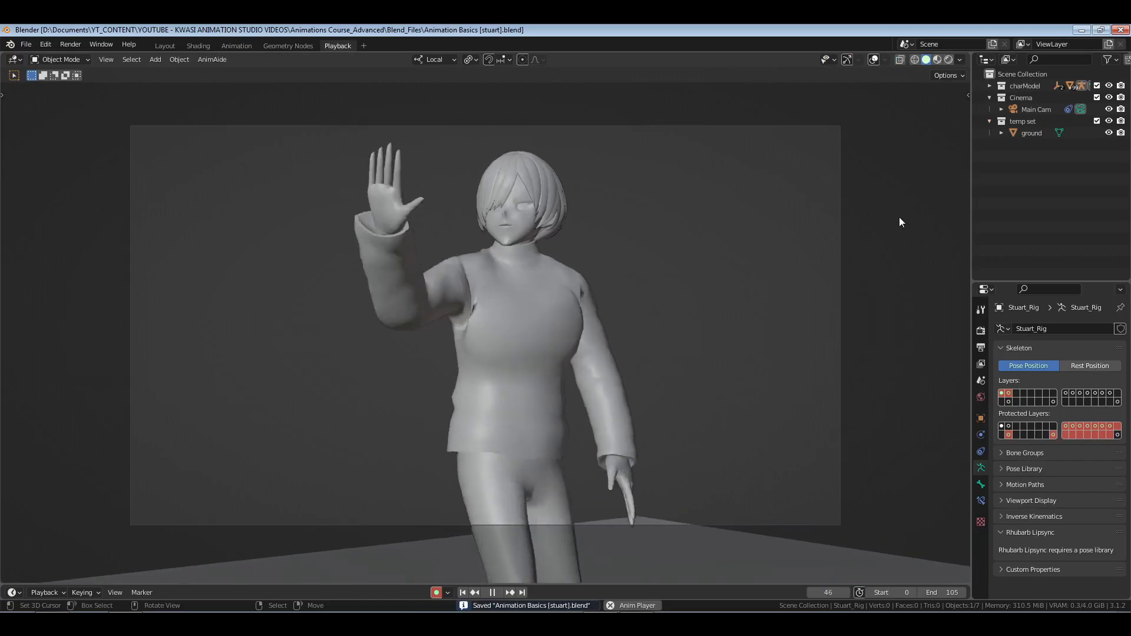
{"action": "key", "text": "space"}
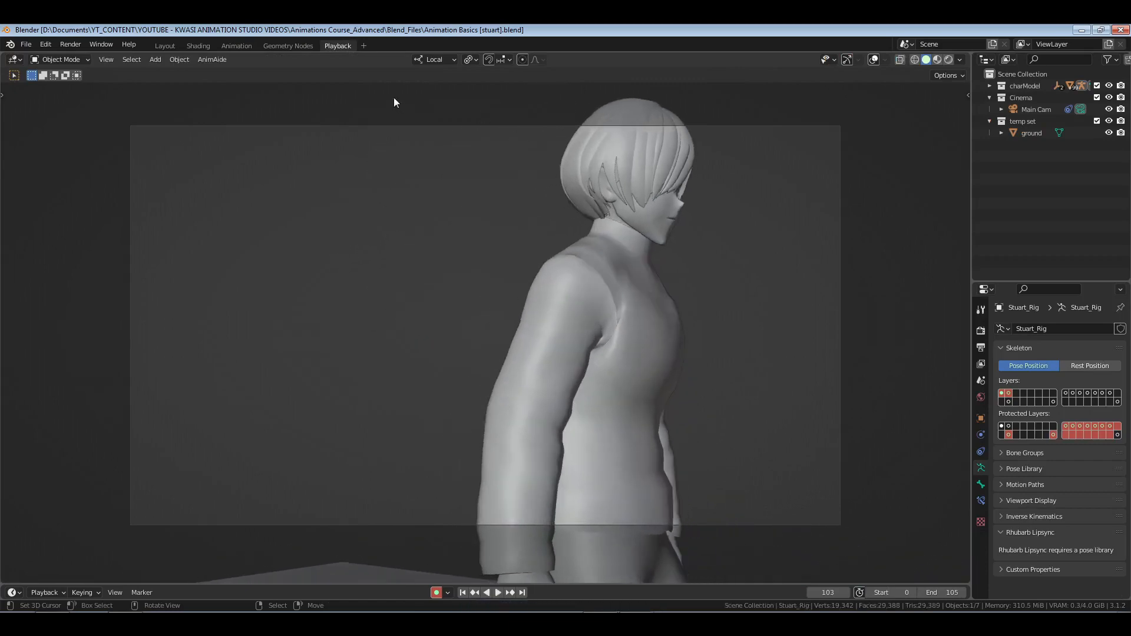
Back in the Animation workspace at frame 75, extend the right handle of that frame's Z Euler Rotation keyframe to about frame 79
{"action": "left_click", "coordinate": [247, 51]}
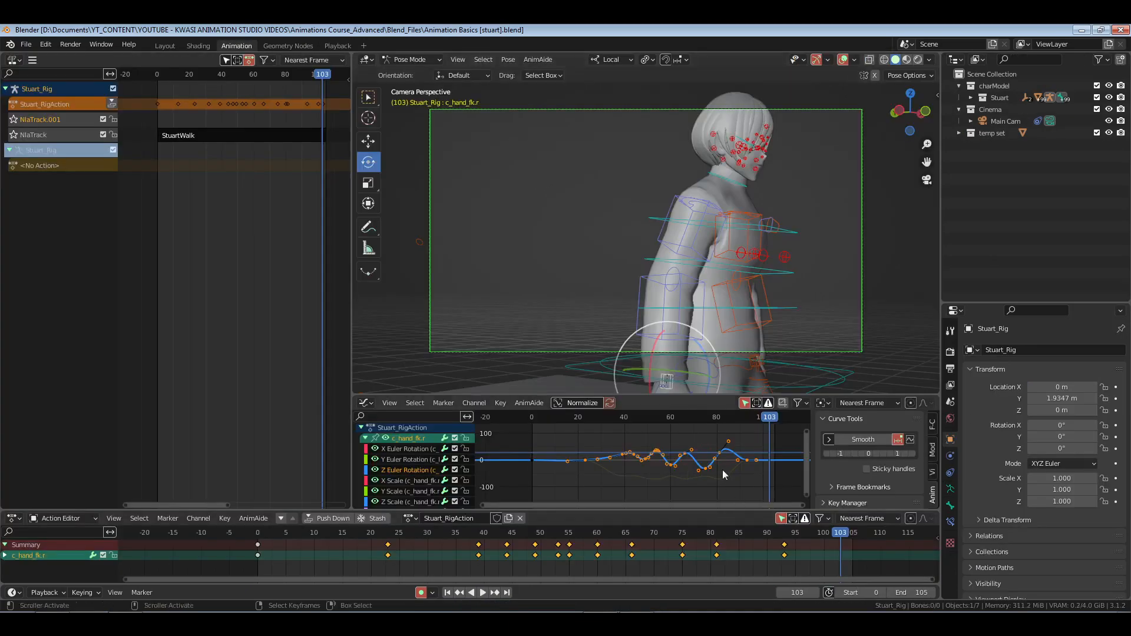
{"action": "mouse_move", "coordinate": [702, 482]}
{"action": "left_mouse_down"}
{"action": "mouse_move", "coordinate": [724, 482]}
{"action": "mouse_move", "coordinate": [686, 477]}
{"action": "mouse_move", "coordinate": [716, 477]}
{"action": "mouse_move", "coordinate": [705, 476]}
{"action": "left_mouse_up"}
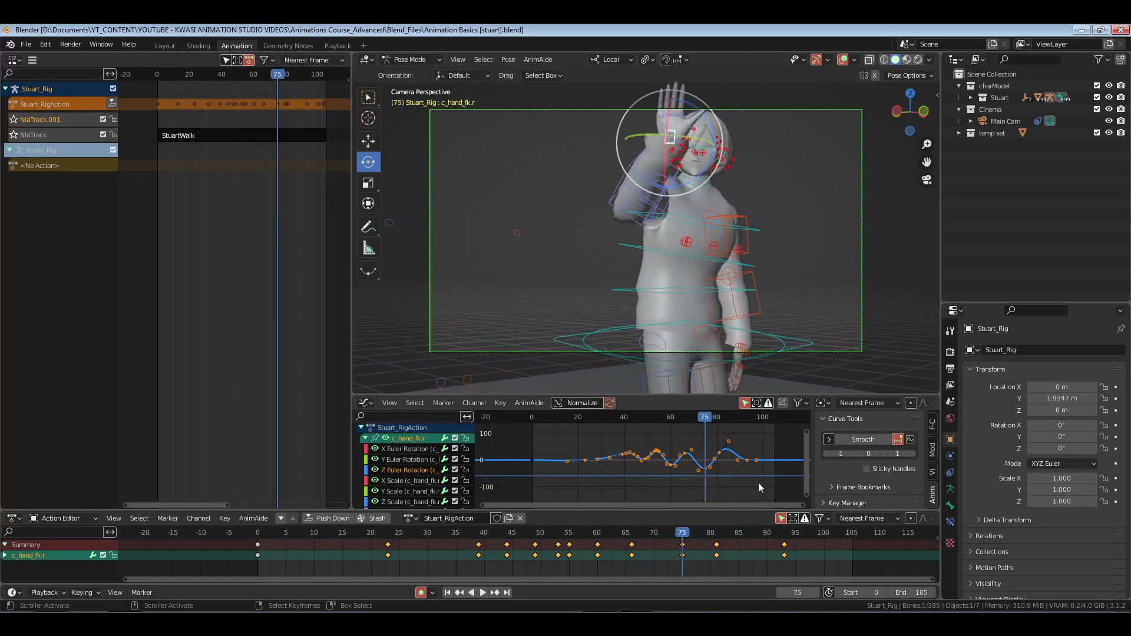
{"action": "right_click_drag", "start_coordinate": [785, 487], "coordinate": [700, 438]}
{"action": "key", "text": "KP_Decimal"}
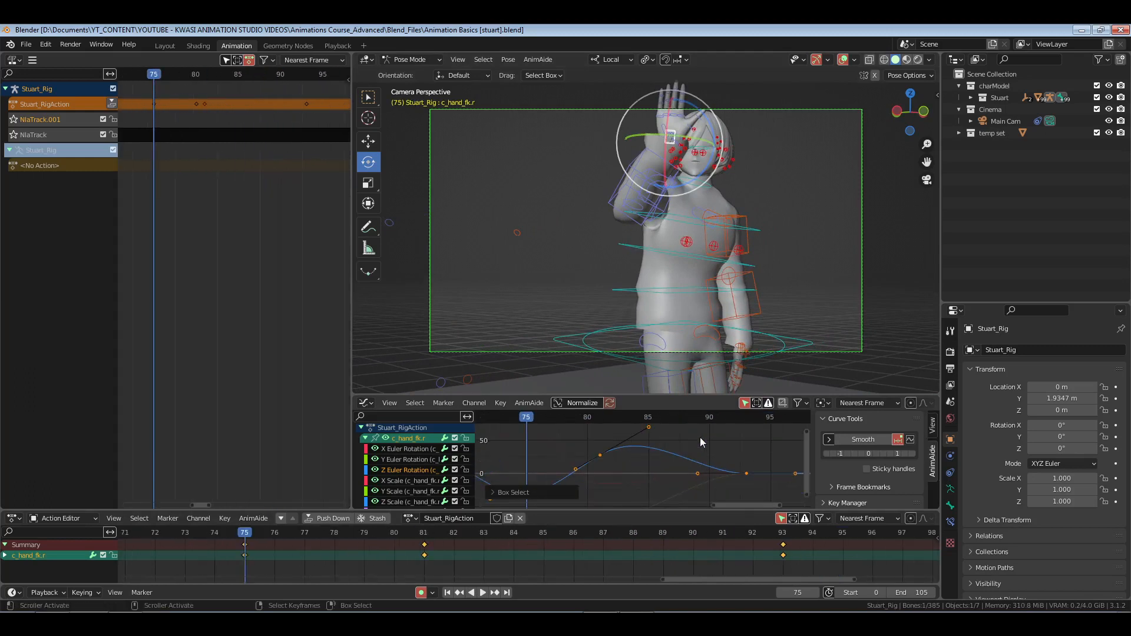
{"action": "middle_click_drag", "start_coordinate": [703, 458], "coordinate": [714, 463]}
{"action": "left_click", "coordinate": [613, 477]}
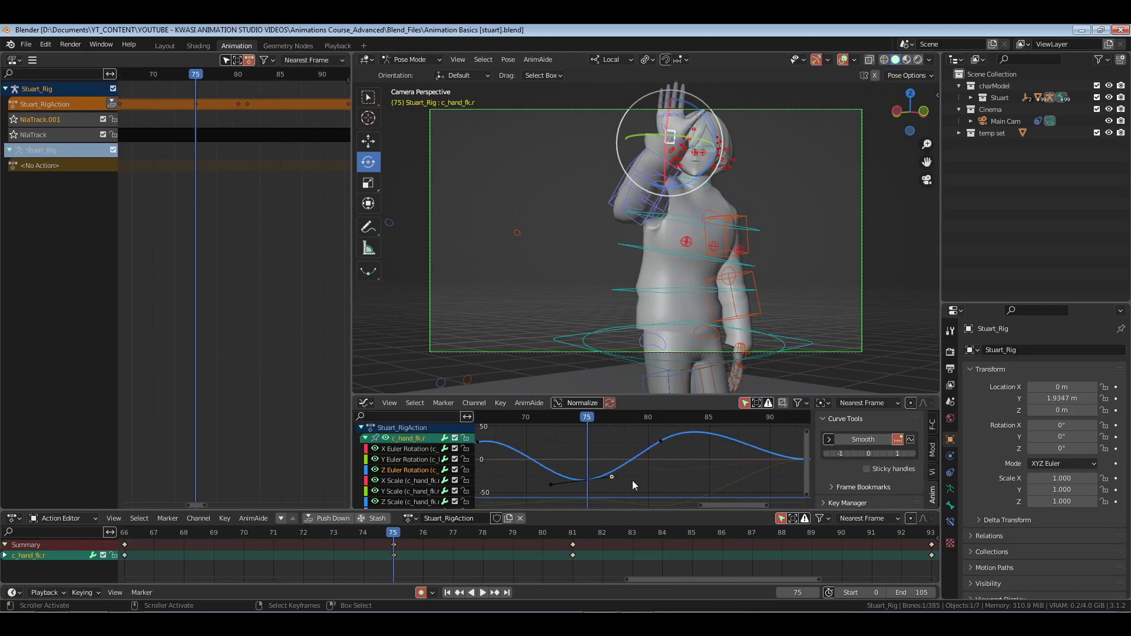
{"action": "key", "text": "g"}
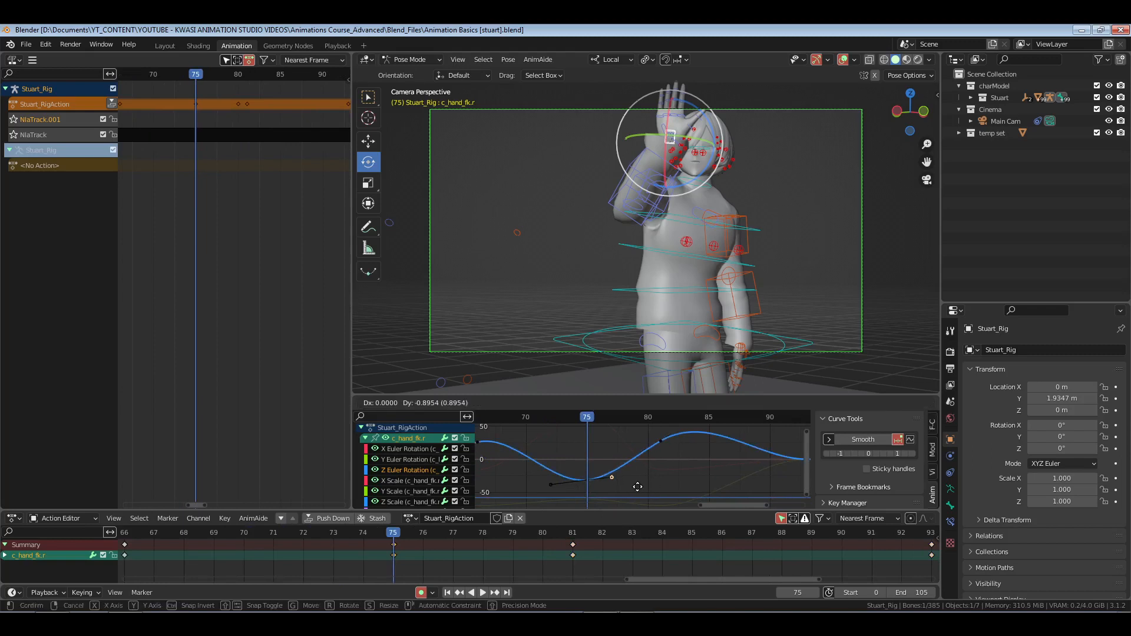
{"action": "left_click", "coordinate": [647, 475]}
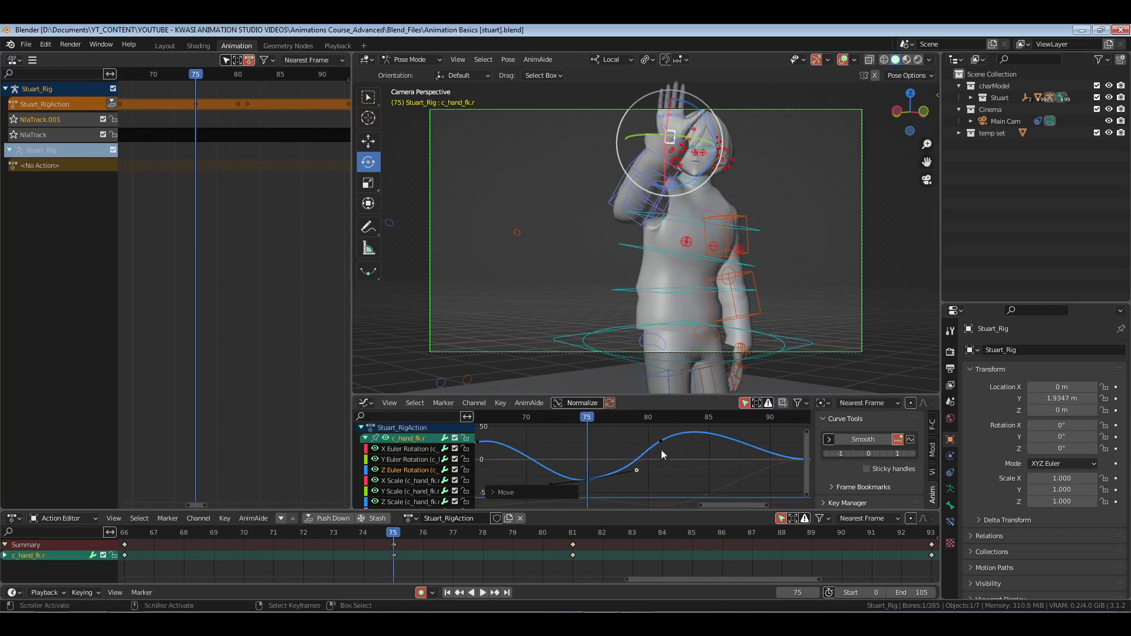
Move the left handle of the frame 81 Z Euler Rotation keyframe about 1 frame forward and 17 units up
{"action": "left_click", "coordinate": [660, 443]}
{"action": "key", "text": "g"}
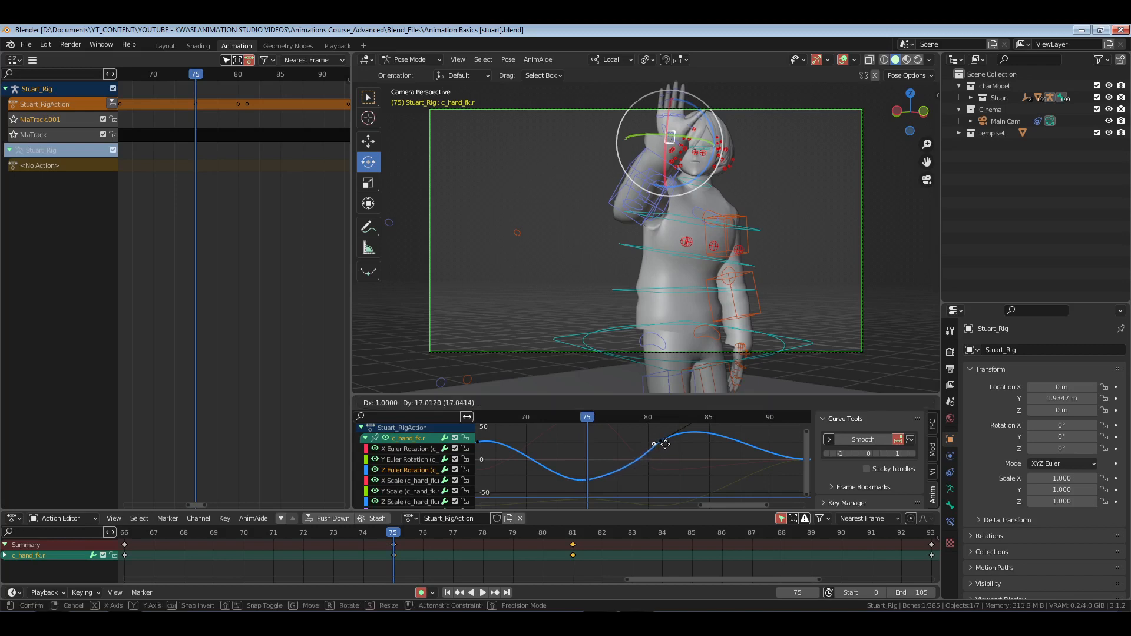
{"action": "left_click", "coordinate": [665, 444]}
Shorten the right handle of the frame 75 Z Euler Rotation keyframe by about 1 frame, lowering it slightly
{"action": "left_click", "coordinate": [588, 479]}
{"action": "left_click", "coordinate": [632, 472]}
{"action": "key", "text": "g"}
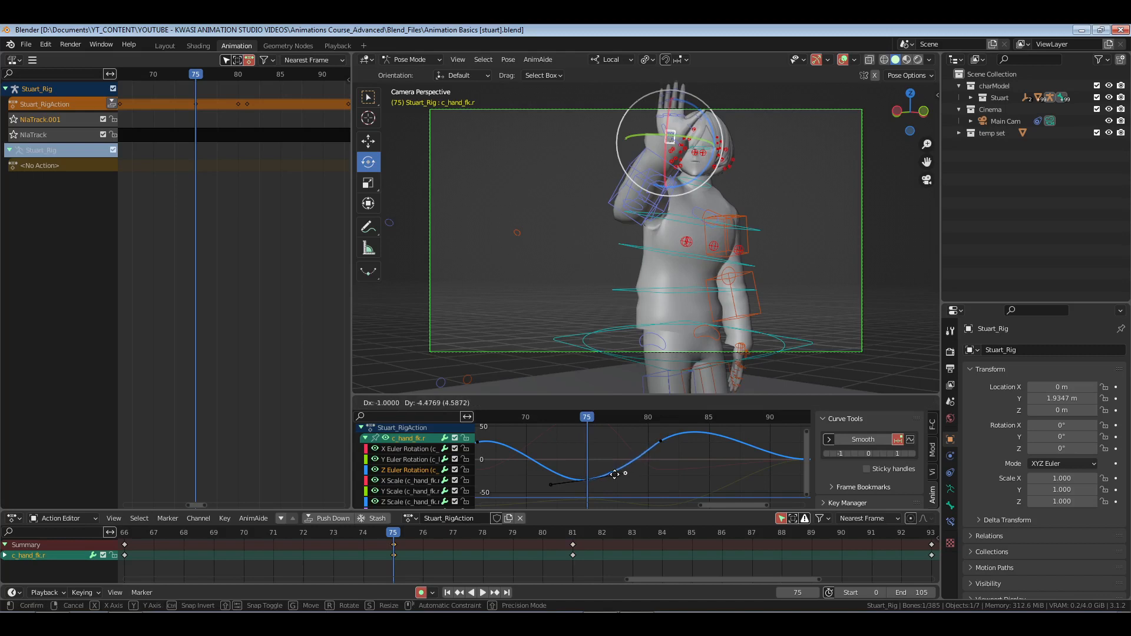
{"action": "left_click", "coordinate": [615, 474]}
{"action": "scroll", "coordinate": [528, 453], "scroll_direction": "down", "scroll_amount": 5}
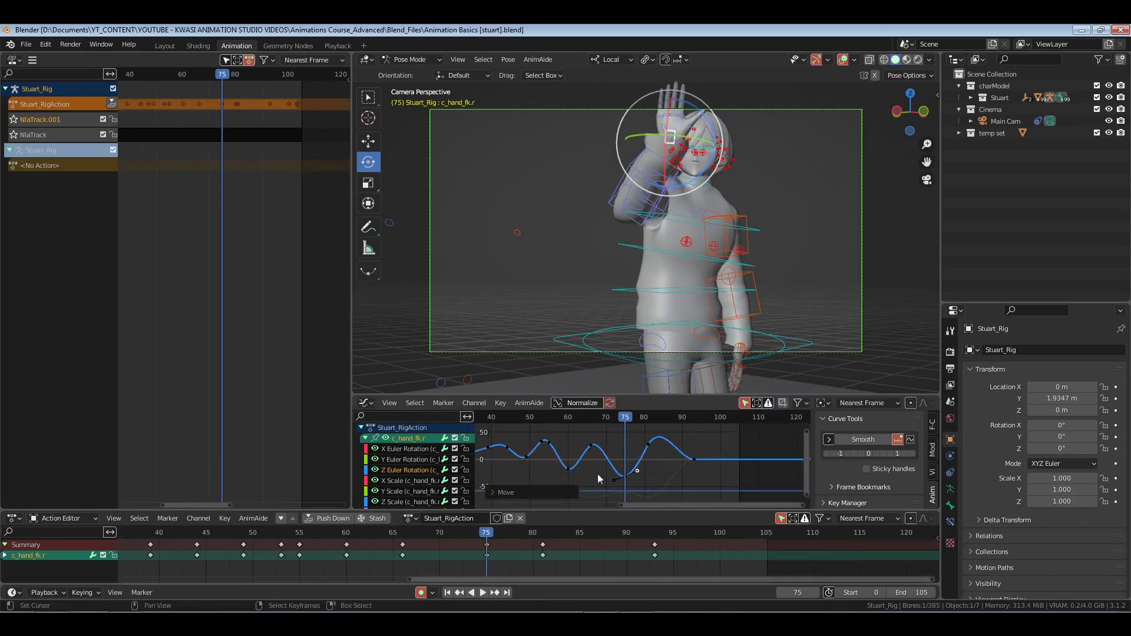
Play the animation from about frame 47 in the Playback workspace to check the adjusted wave
{"action": "left_click", "coordinate": [518, 464]}
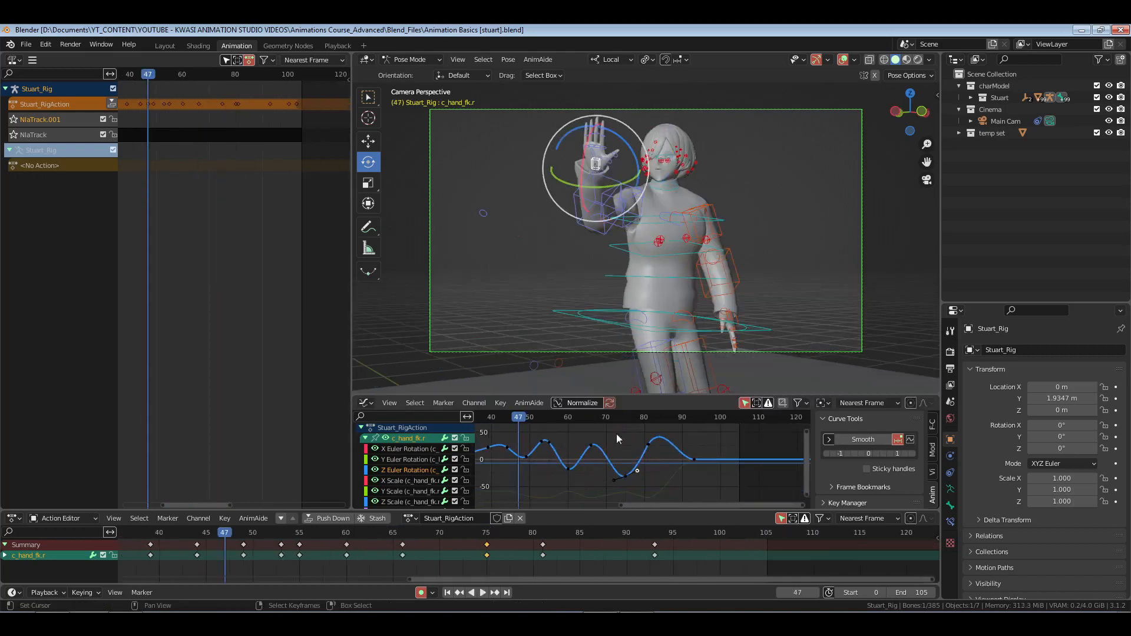
{"action": "left_click", "coordinate": [338, 47]}
{"action": "key", "text": "space"}
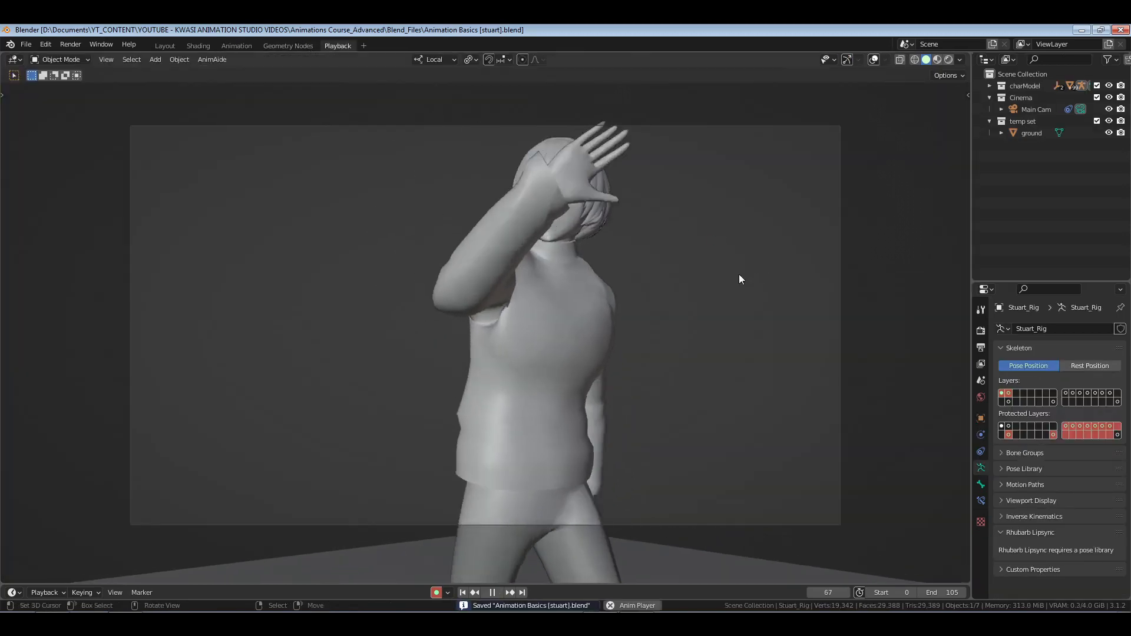
{"action": "key", "text": "space"}
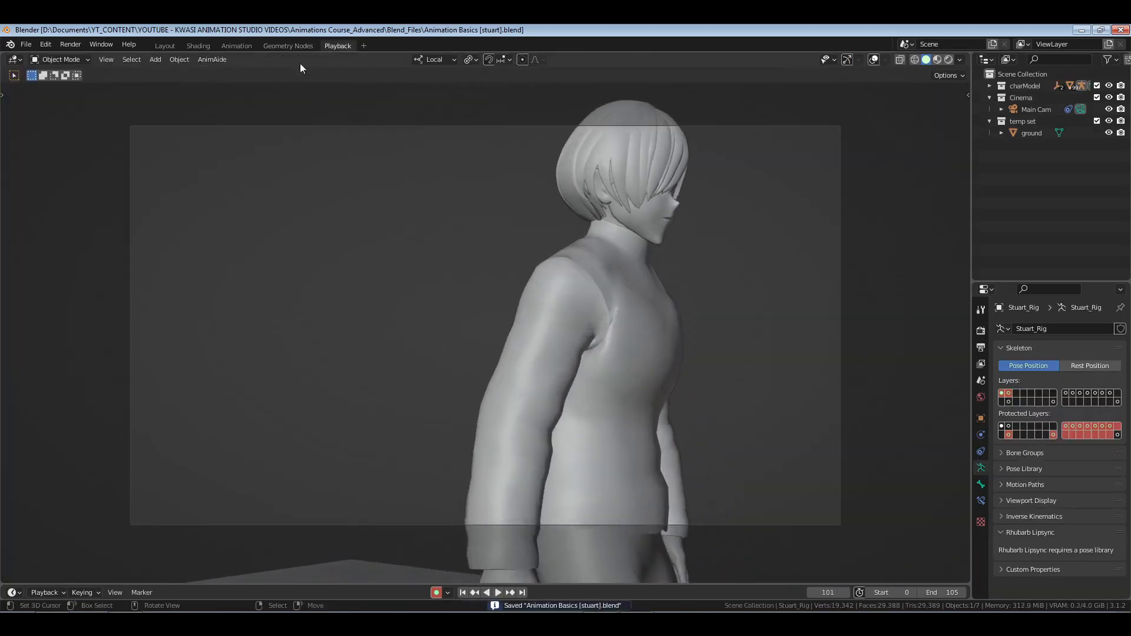
In the Animation workspace, set the Y Euler Rotation keyframes from frame 66 to 93 to Auto Clamped handles, save, and convert them to Free
{"action": "left_click", "coordinate": [248, 44]}
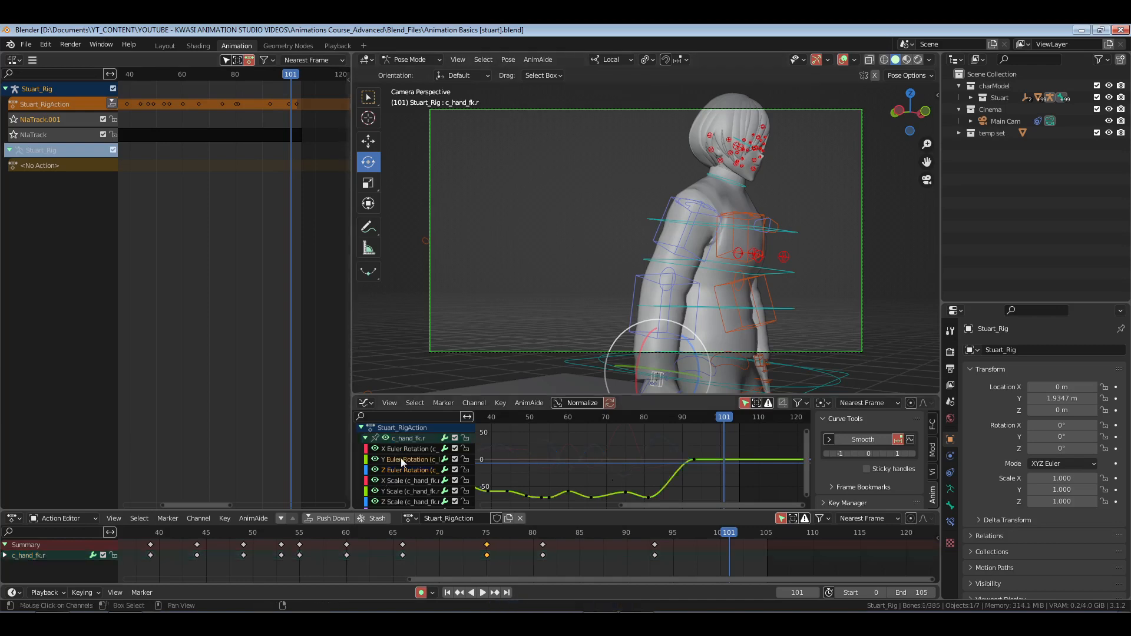
{"action": "left_click_drag", "start_coordinate": [735, 443], "coordinate": [585, 502]}
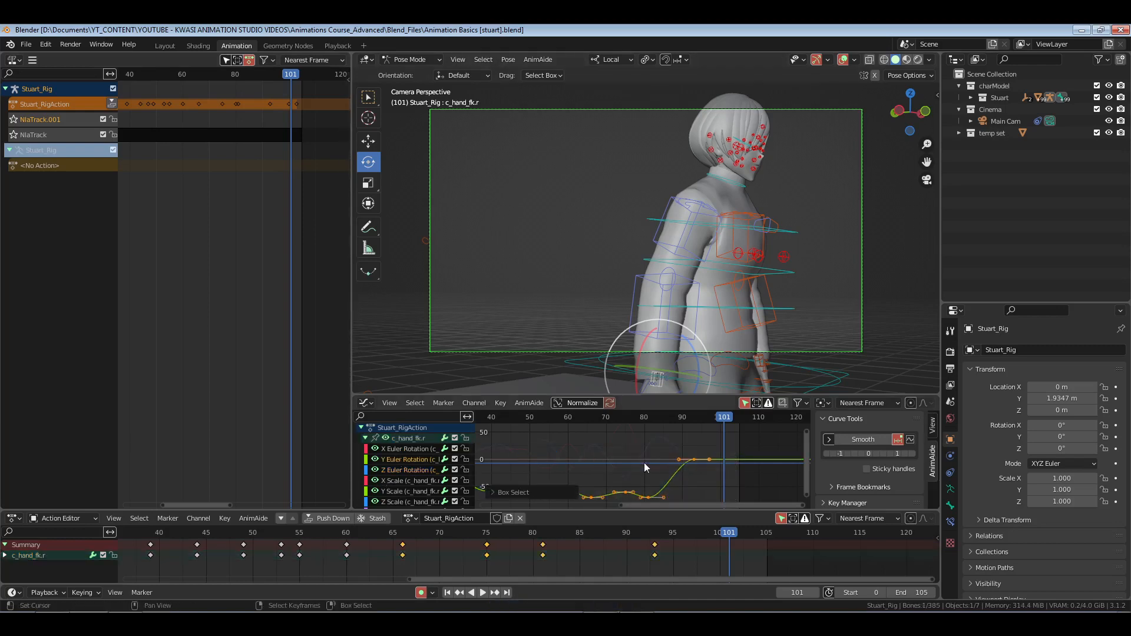
{"action": "left_click", "coordinate": [656, 458]}
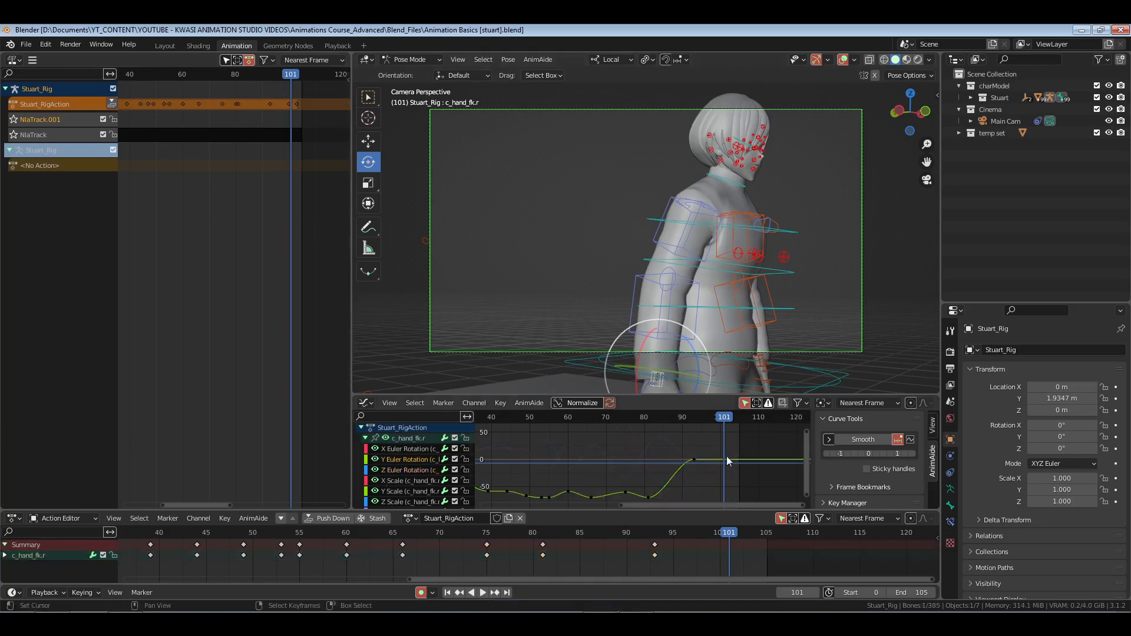
{"action": "left_click_drag", "start_coordinate": [731, 454], "coordinate": [589, 515]}
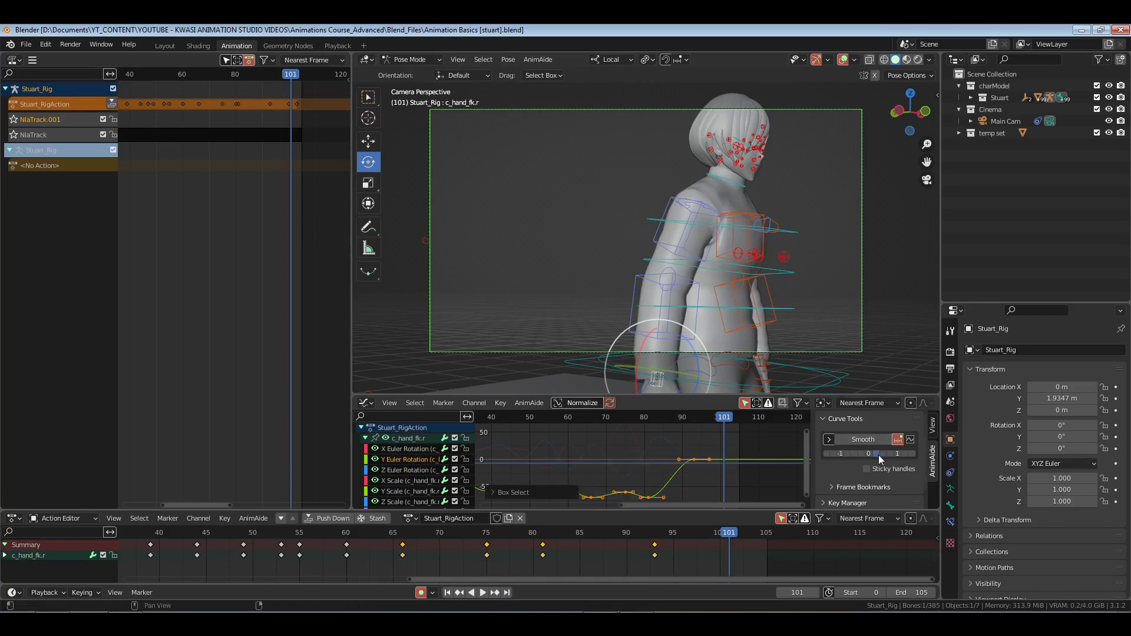
{"action": "key", "text": "v"}
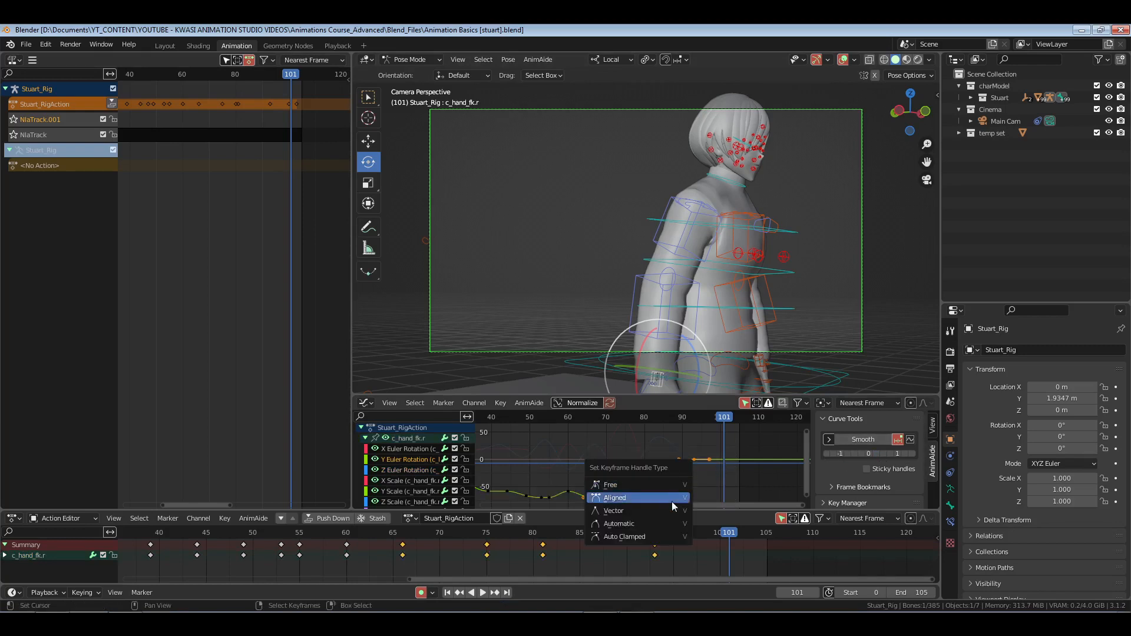
{"action": "left_click", "coordinate": [660, 536]}
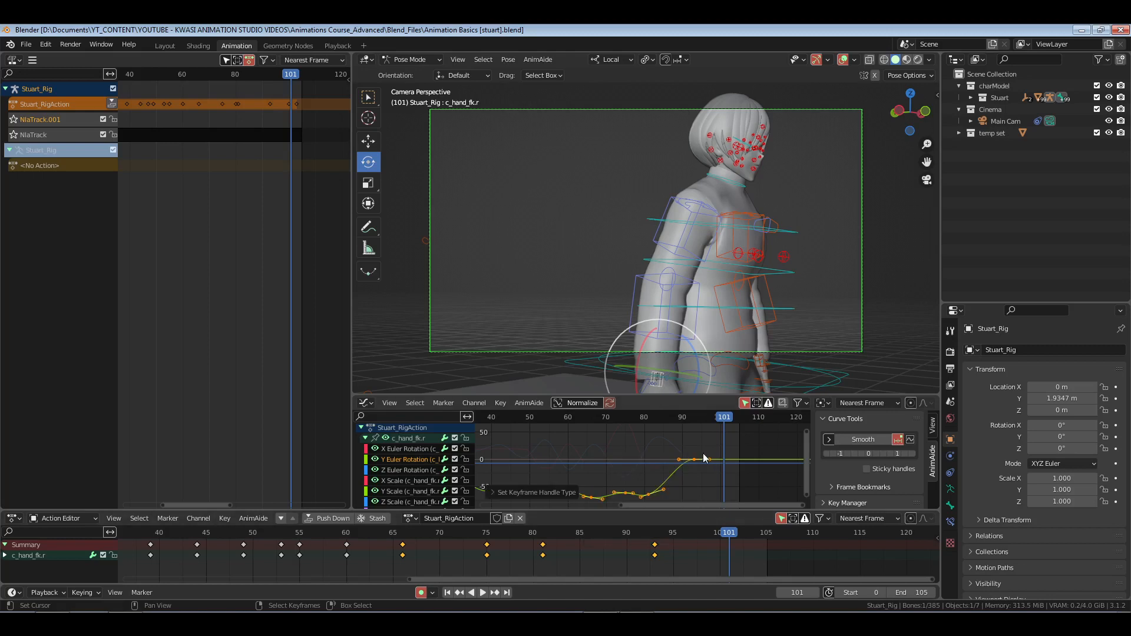
{"action": "key", "text": "ctrl+s"}
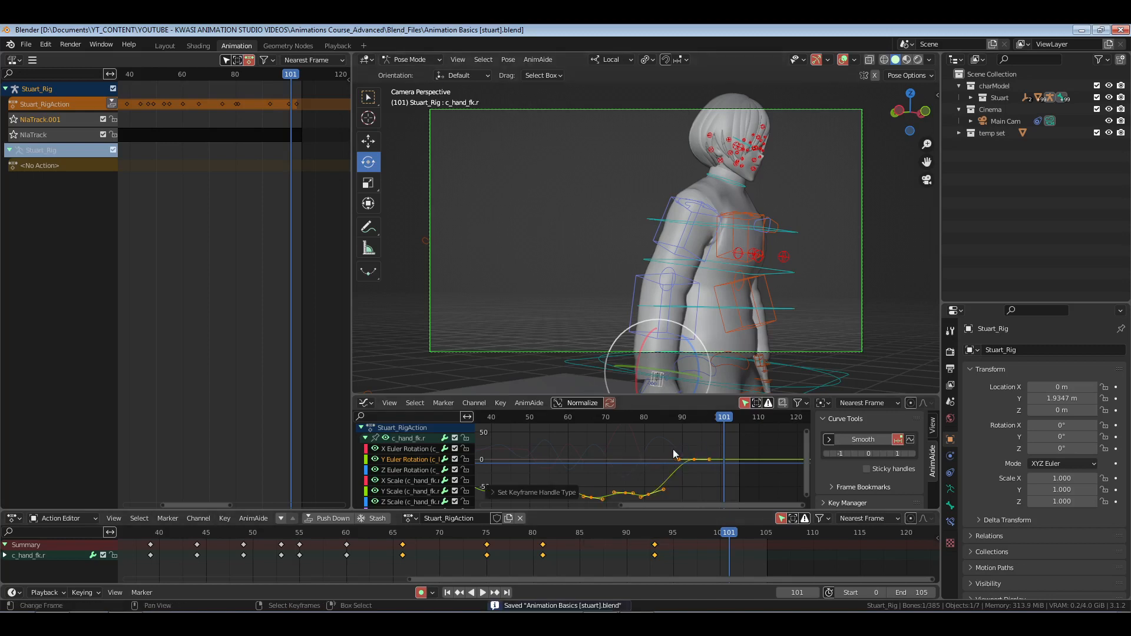
{"action": "key", "text": "v"}
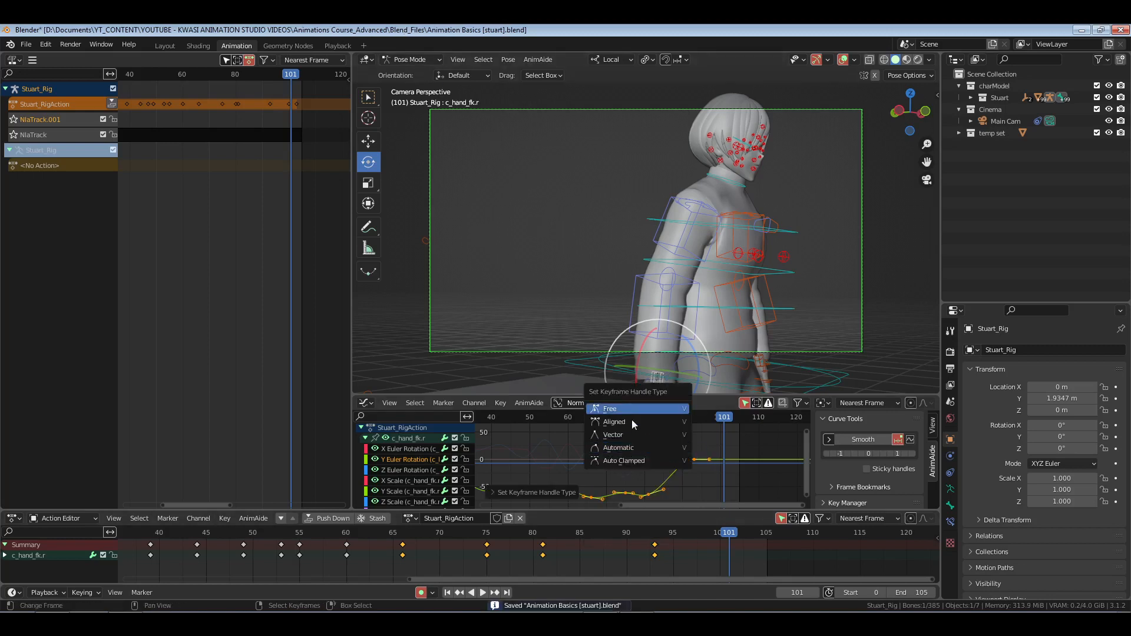
{"action": "left_click", "coordinate": [629, 405]}
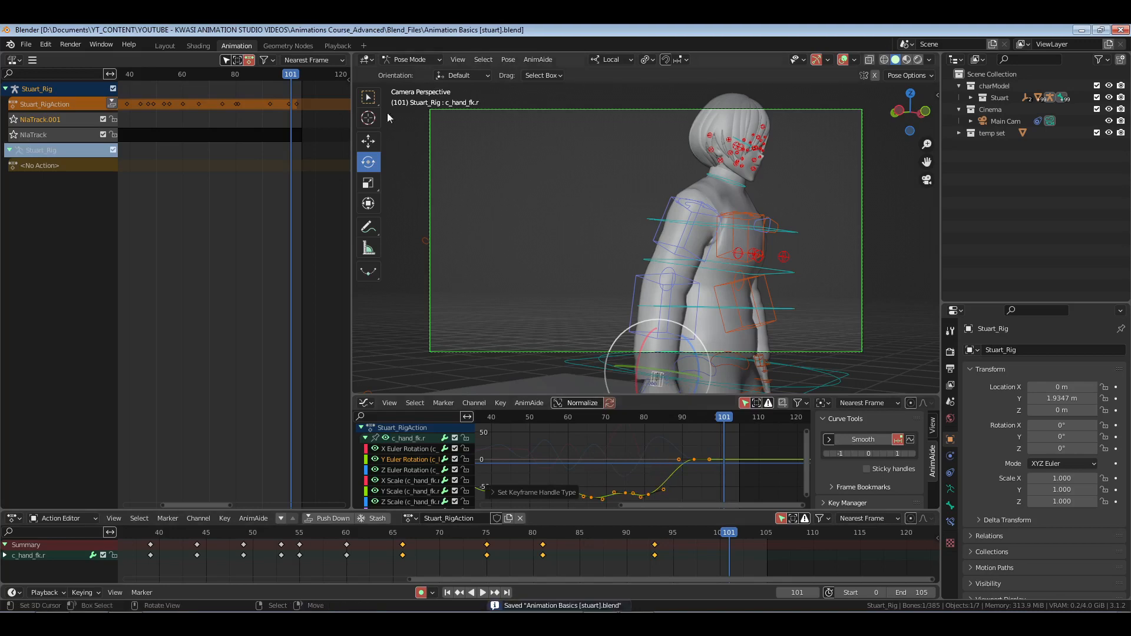
In the Playback workspace, save the file at frame 0, play the animation to check the Y rotation handles, and return to frame 0
{"action": "left_click", "coordinate": [232, 553]}
{"action": "left_click", "coordinate": [338, 45]}
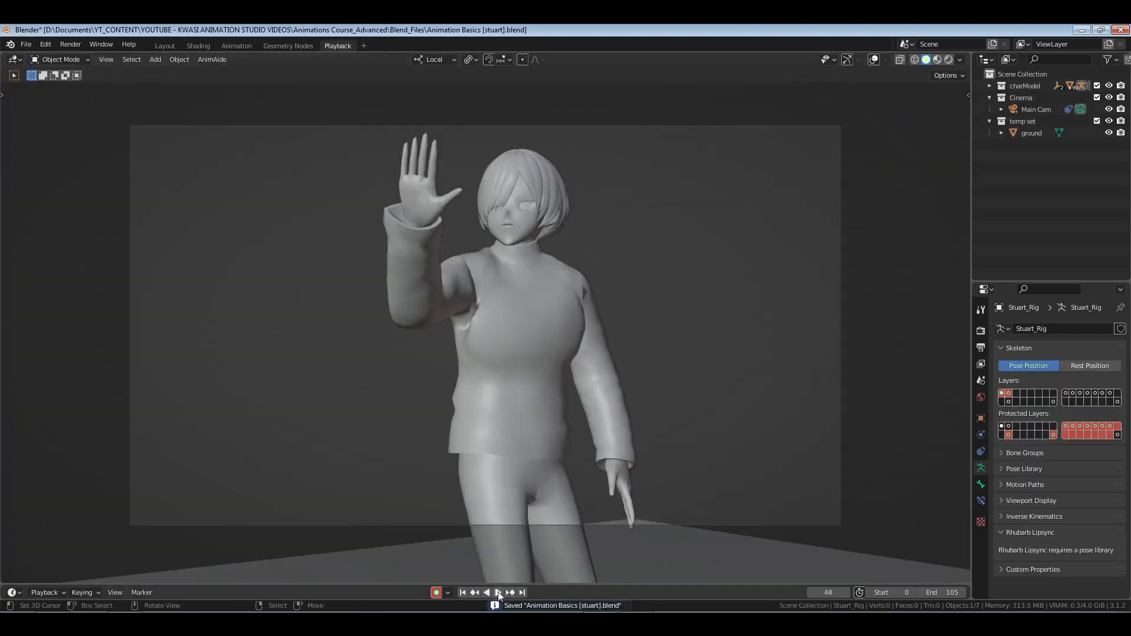
{"action": "left_click", "coordinate": [462, 593]}
{"action": "key", "text": "ctrl+s"}
{"action": "key", "text": "space"}
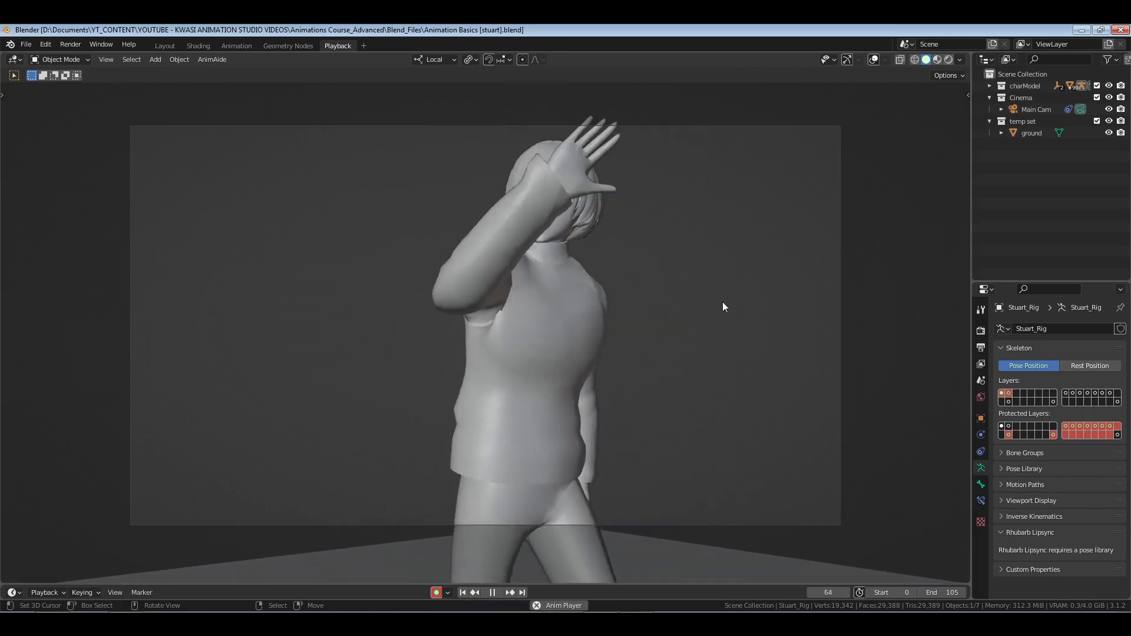
{"action": "key", "text": "space"}
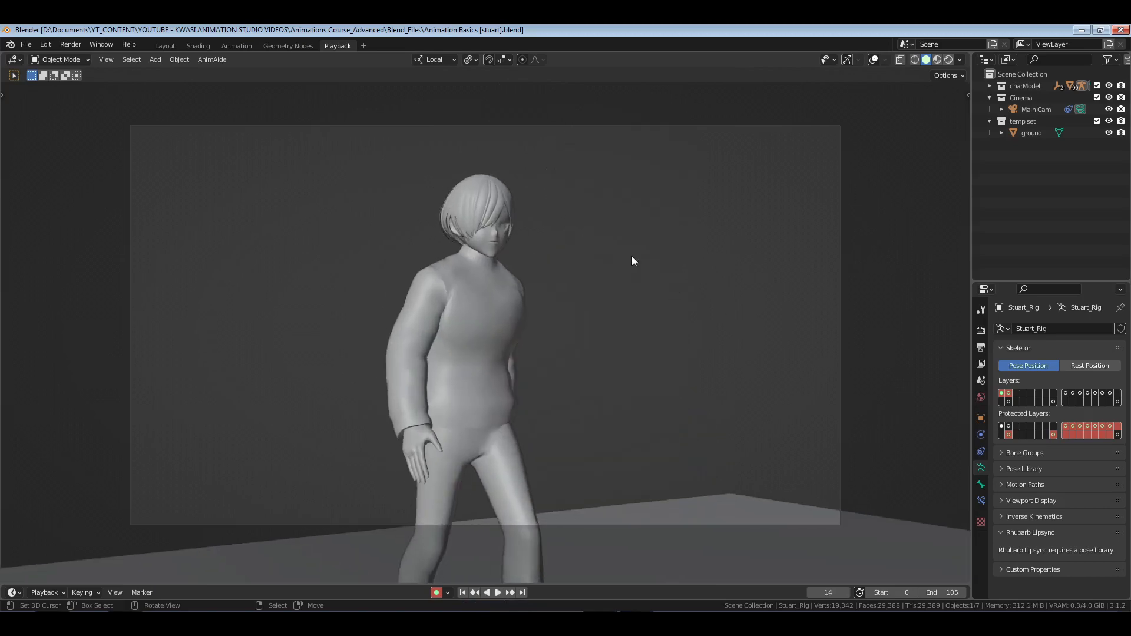
{"action": "left_click", "coordinate": [463, 593]}
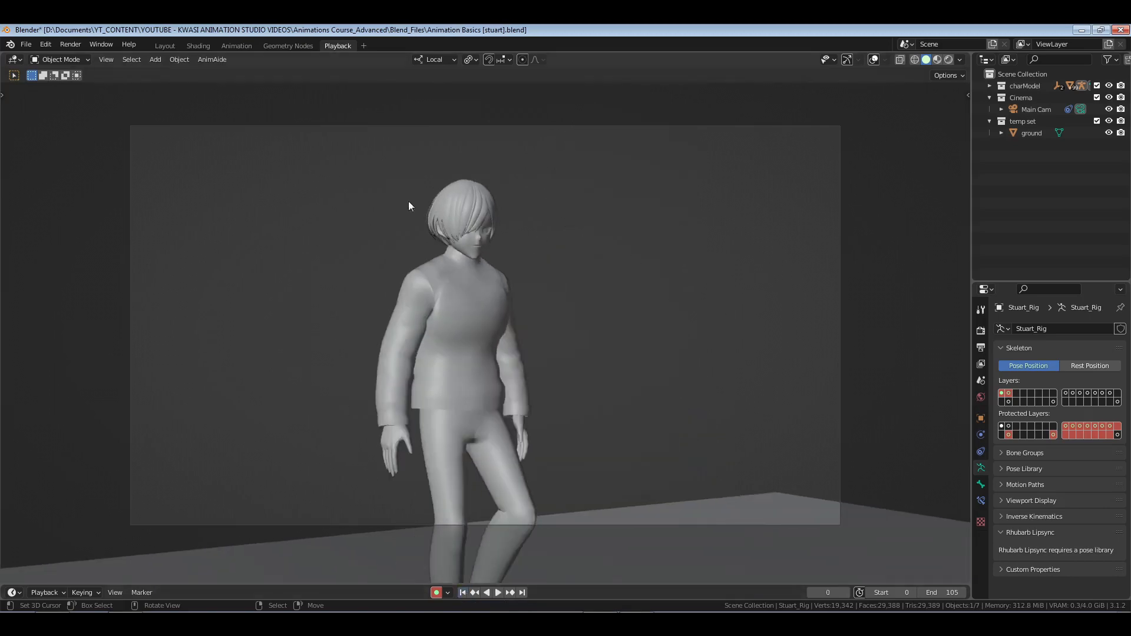
Back in the Animation workspace, save the file and push Stuart_RigAction down into an NLA strip above StuartWalk
{"action": "left_click", "coordinate": [227, 45]}
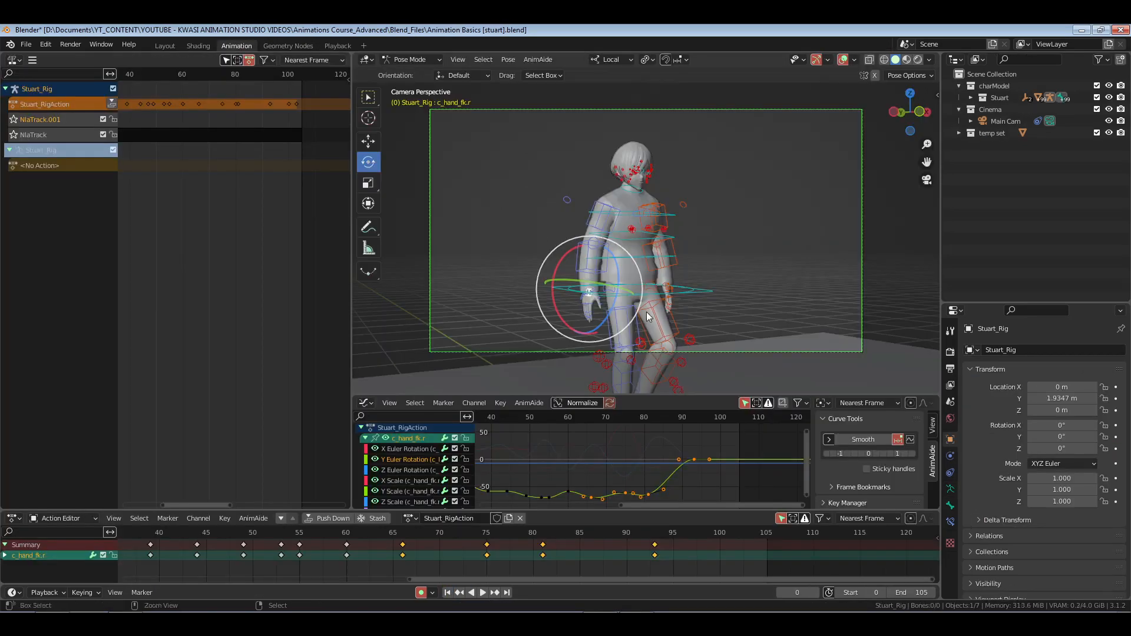
{"action": "key", "text": "ctrl+s"}
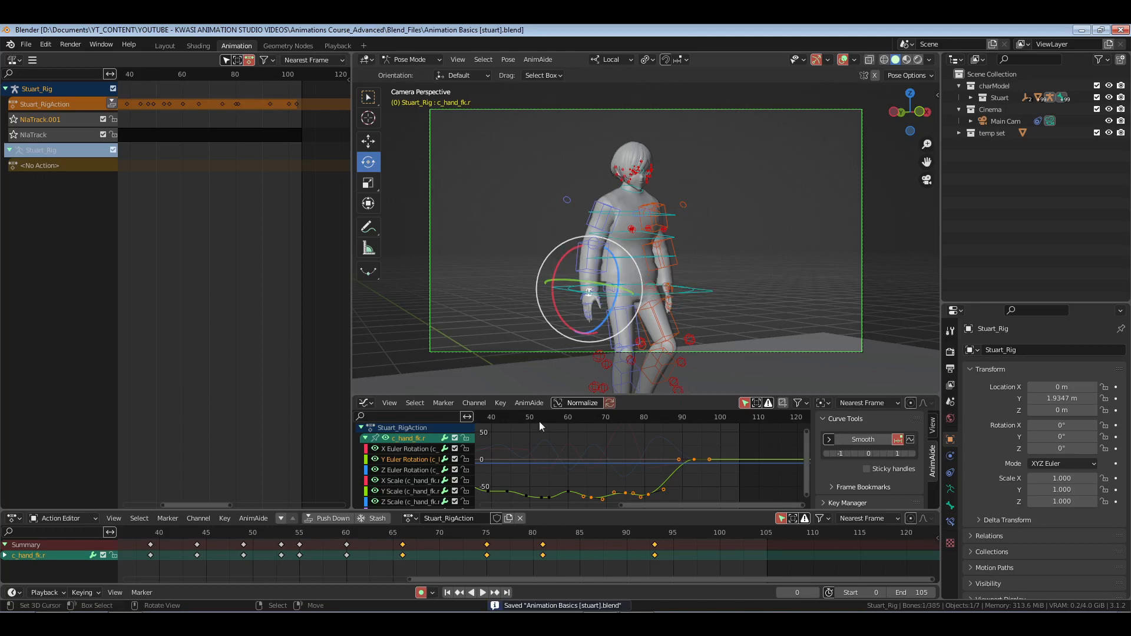
{"action": "key", "text": "KP_0"}
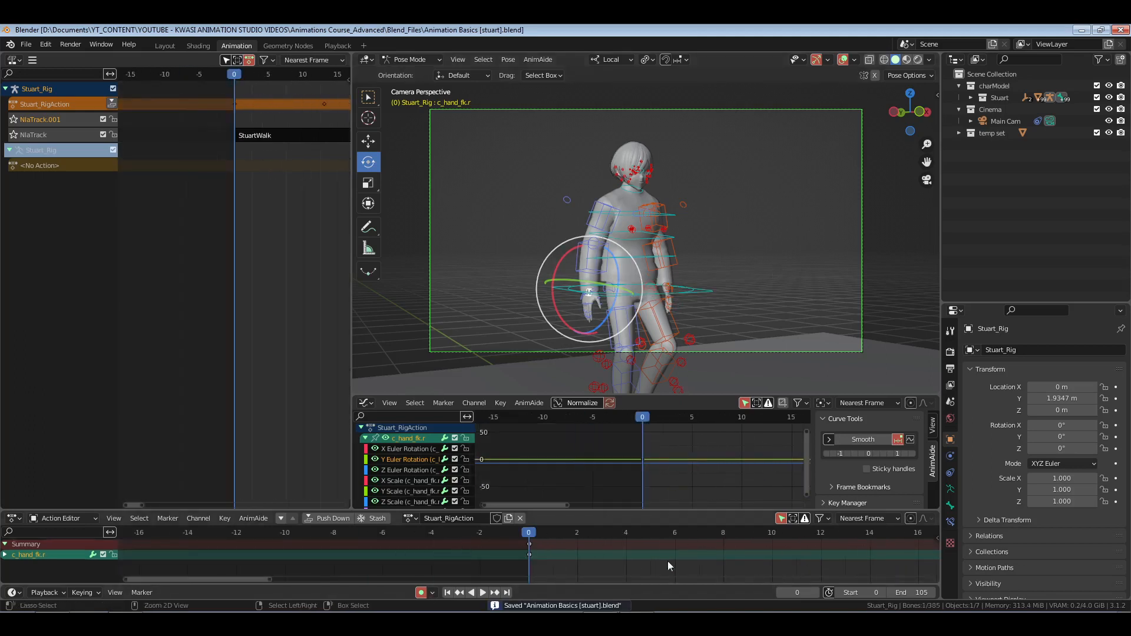
{"action": "middle_click_drag", "start_coordinate": [722, 561], "coordinate": [603, 570], "text": "ctrl"}
{"action": "key", "text": "a"}
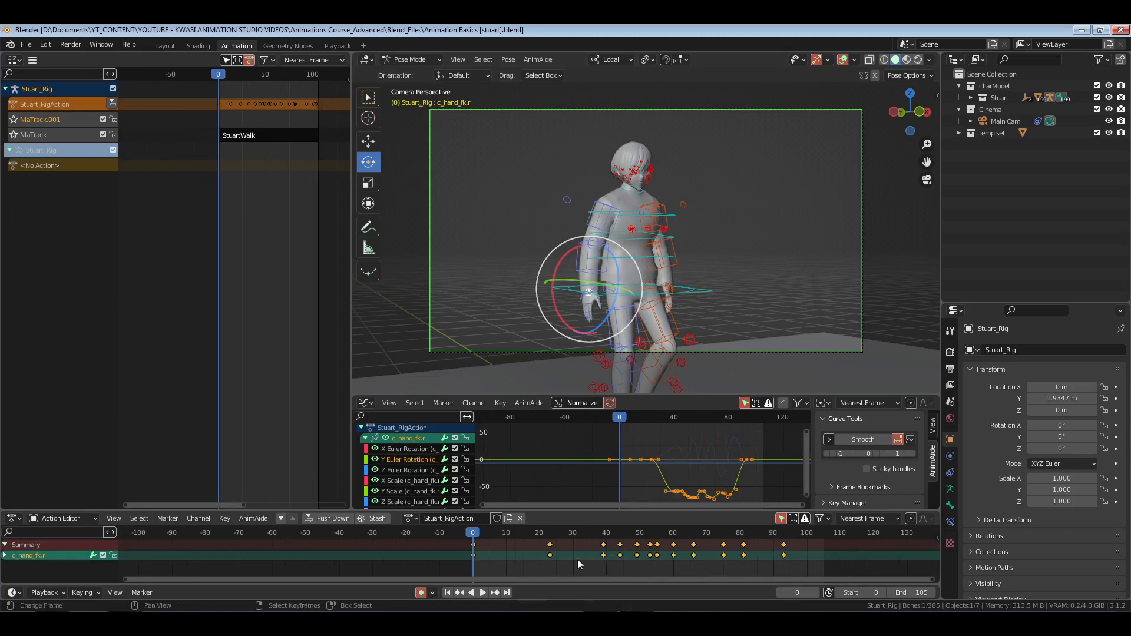
{"action": "left_click", "coordinate": [112, 104]}
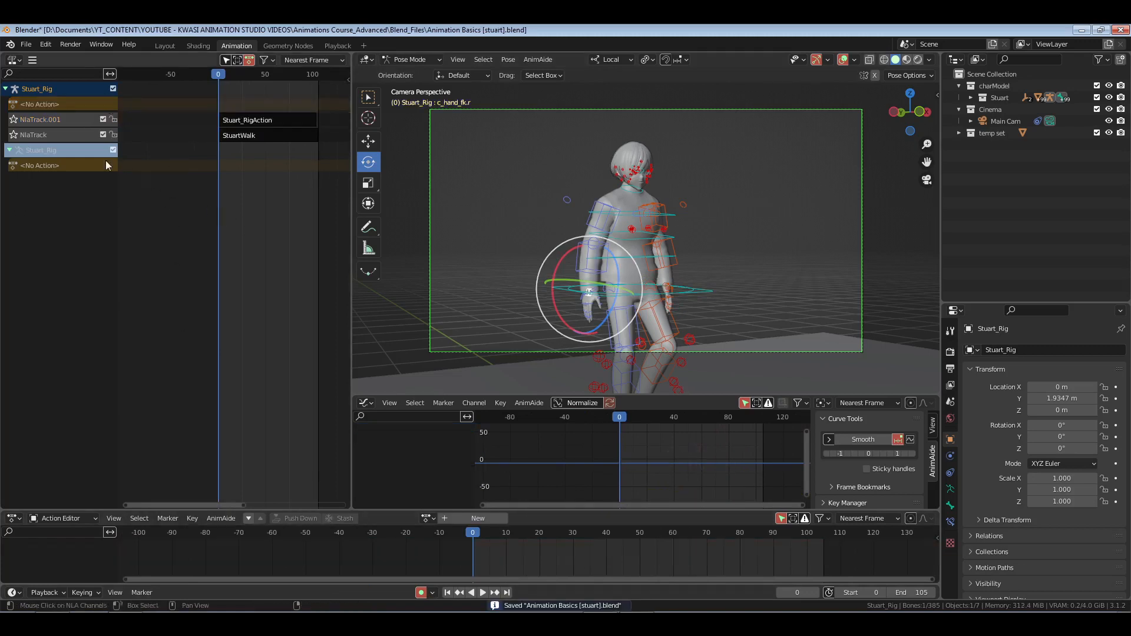
Try Replace as the Stuart_RigAction strip's blending mode, restore Add, and deselect the strip
{"action": "left_click_drag", "start_coordinate": [251, 123], "coordinate": [275, 200]}
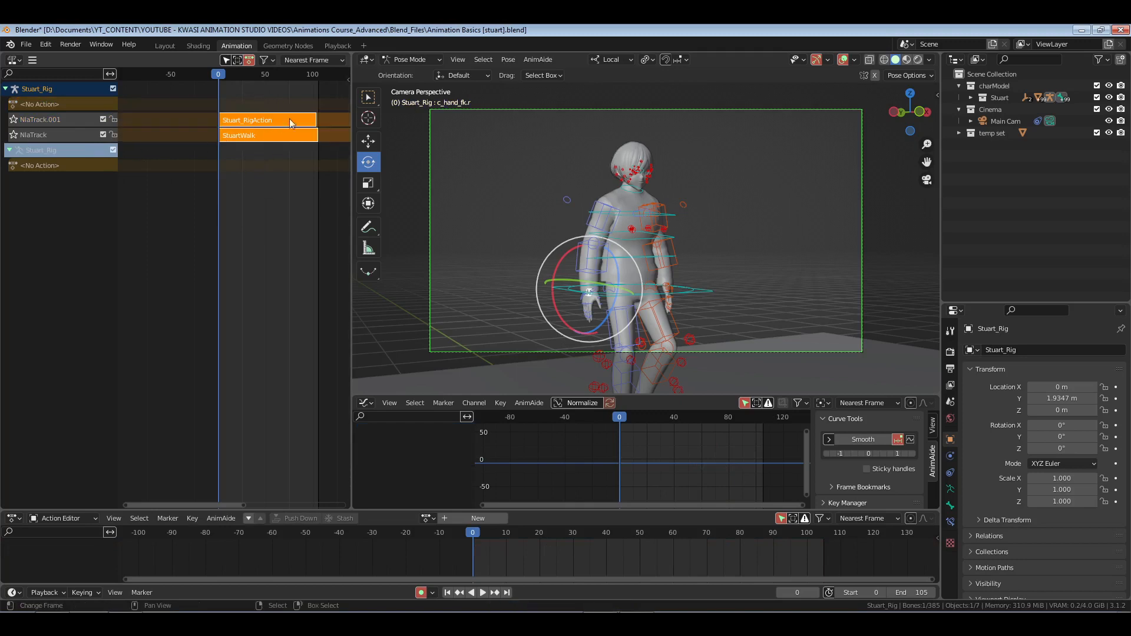
{"action": "left_click", "coordinate": [269, 122]}
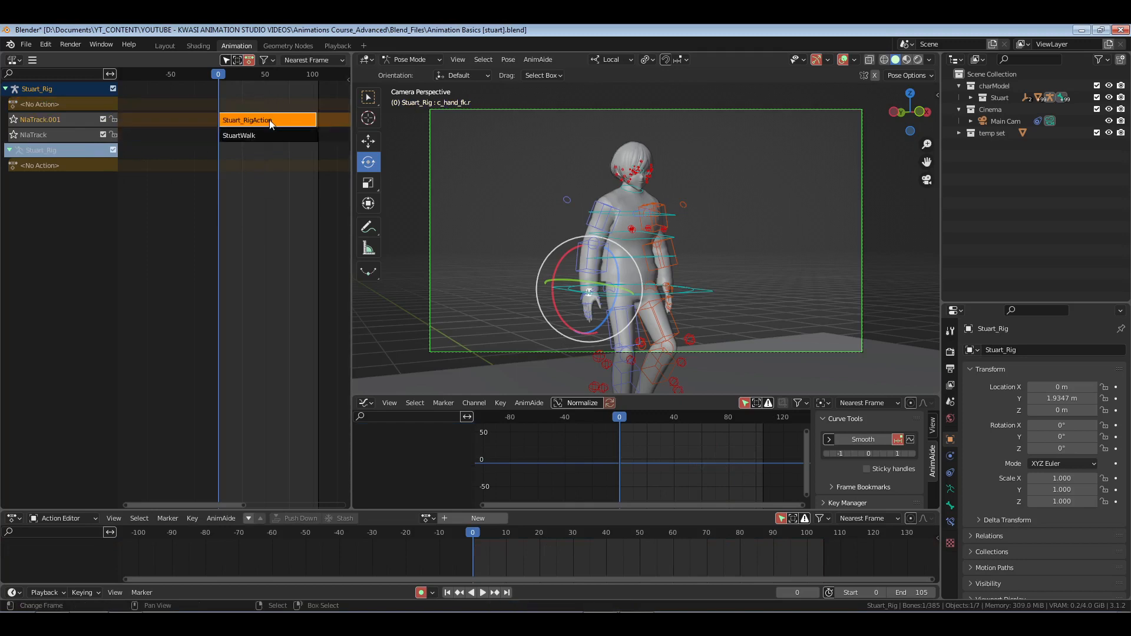
{"action": "key", "text": "n"}
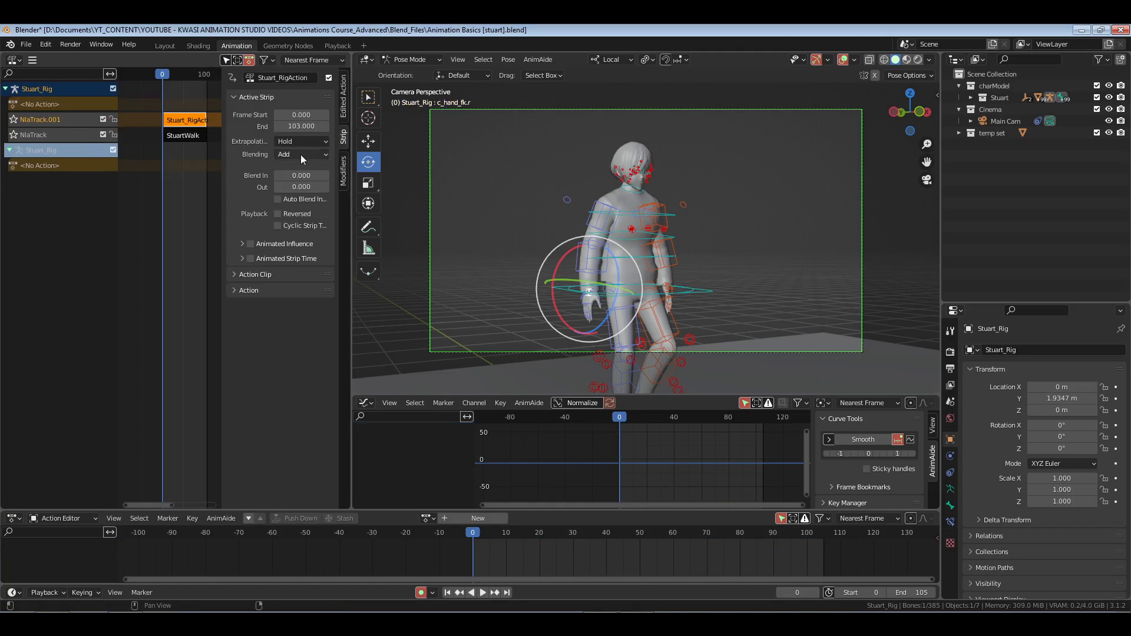
{"action": "left_click", "coordinate": [195, 137]}
{"action": "left_click", "coordinate": [186, 120]}
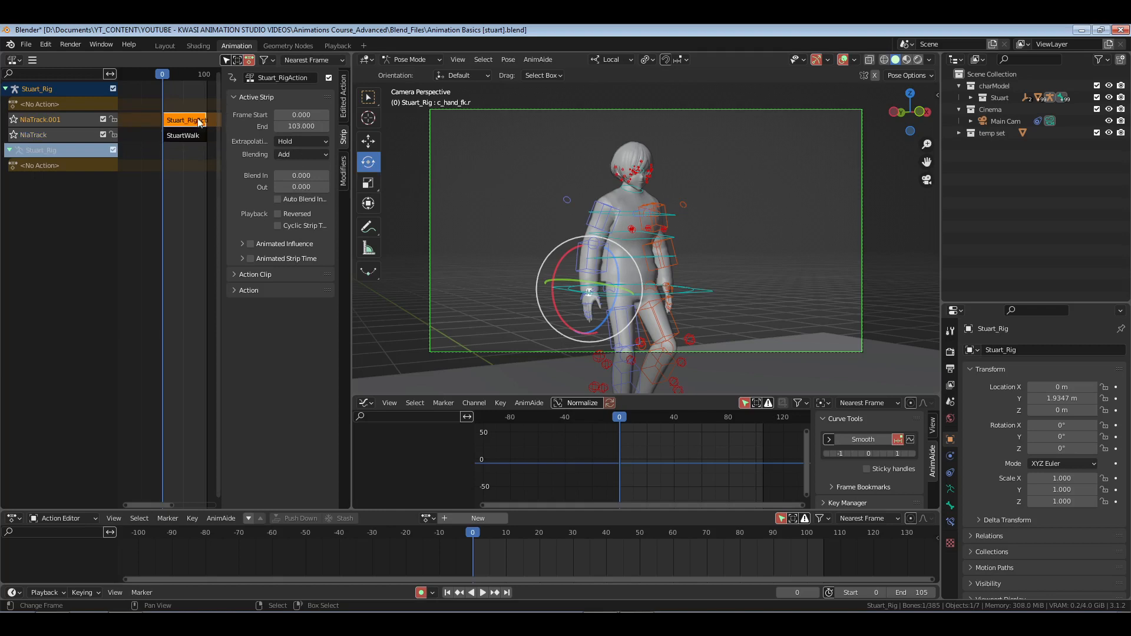
{"action": "left_click", "coordinate": [282, 155]}
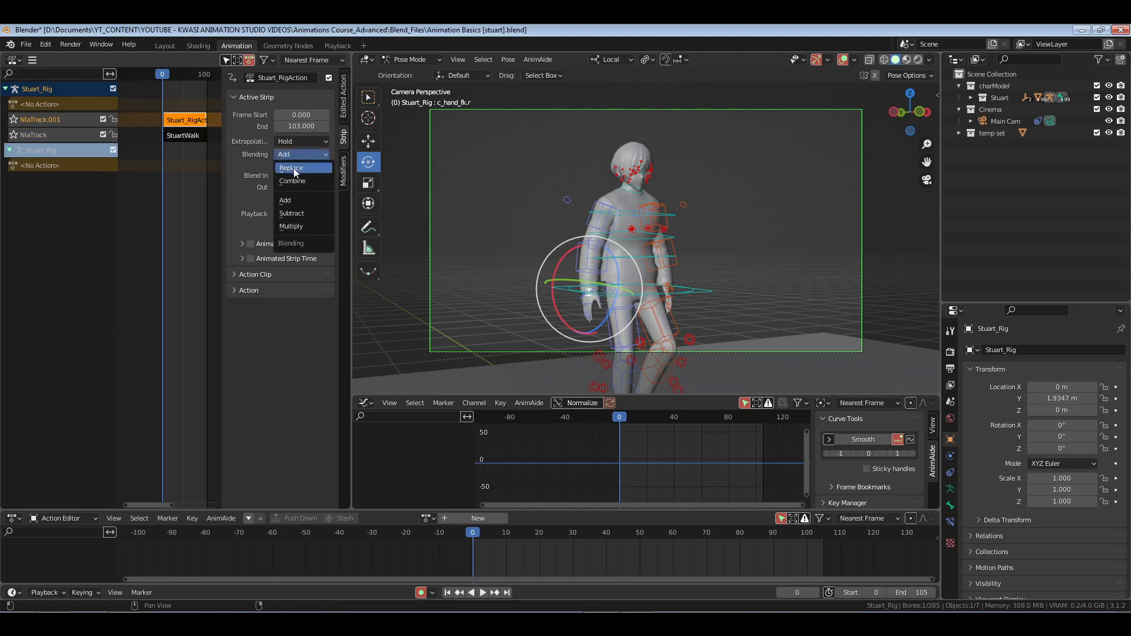
{"action": "left_click", "coordinate": [293, 168]}
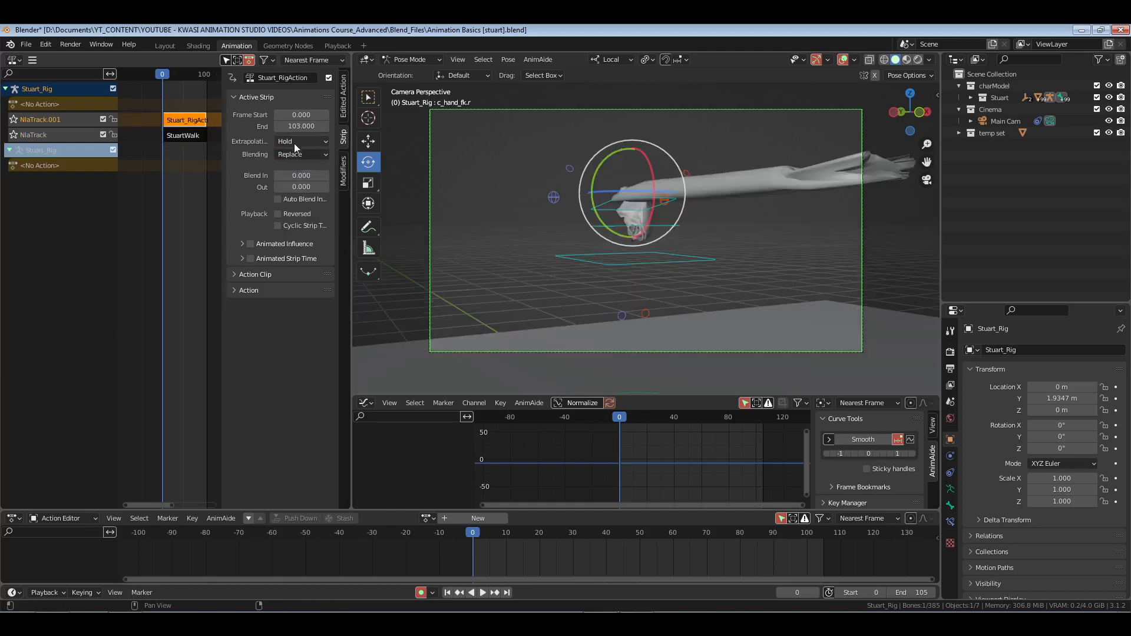
{"action": "left_click", "coordinate": [301, 154]}
{"action": "left_click", "coordinate": [304, 192]}
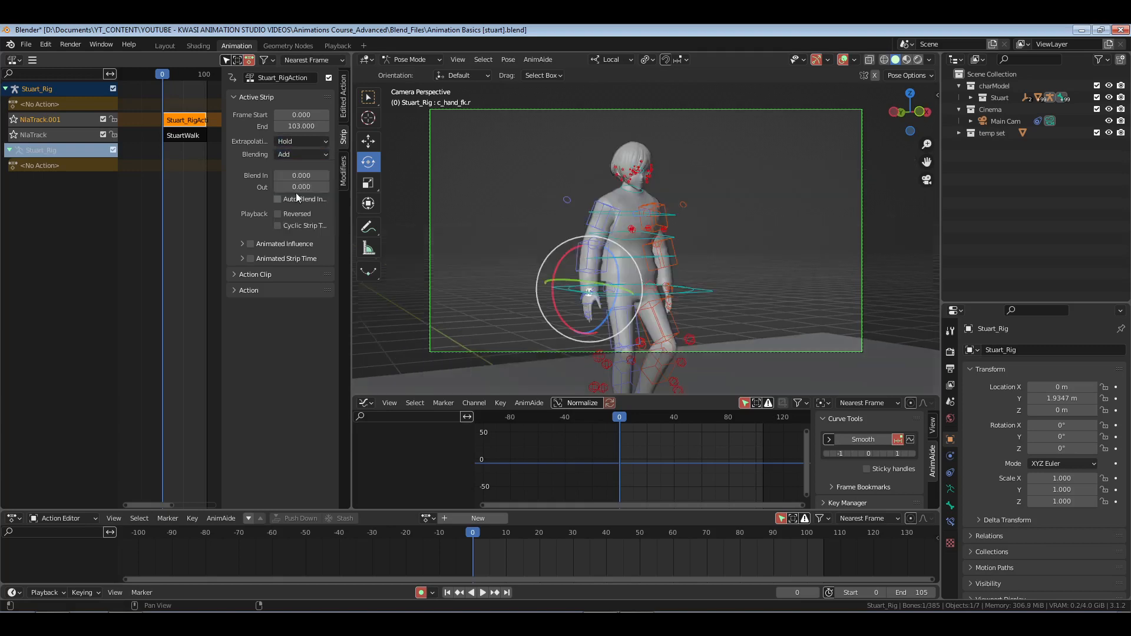
{"action": "key", "text": "n"}
{"action": "left_click", "coordinate": [250, 157]}
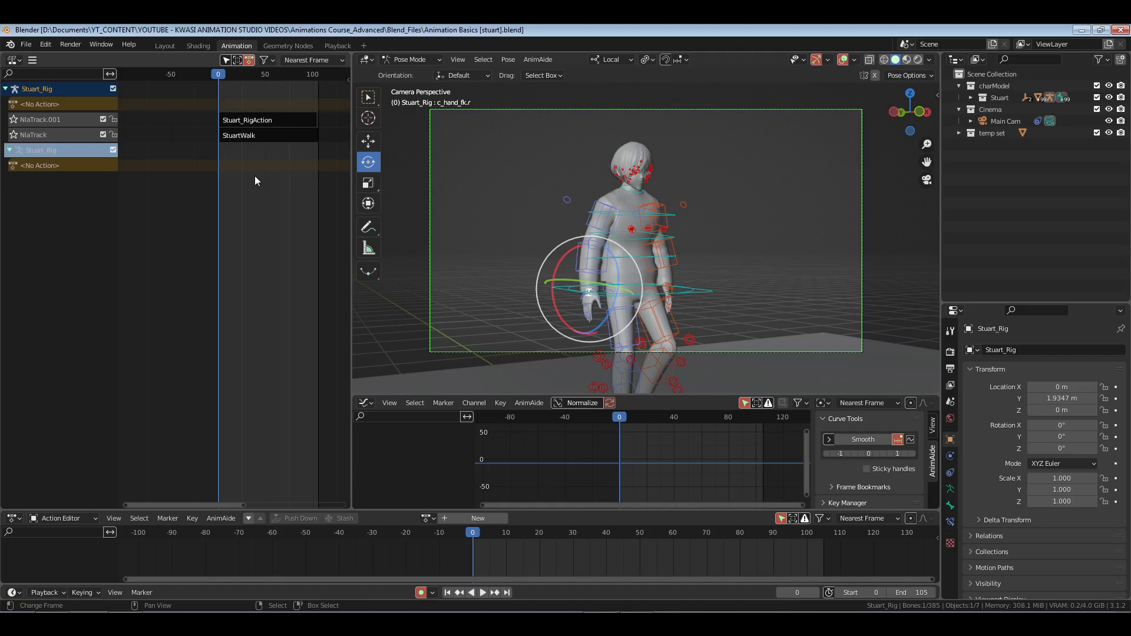
Add an empty NLA track above the Stuart_RigAction track and check the rig's blending setting for a new action
{"action": "left_click", "coordinate": [52, 118]}
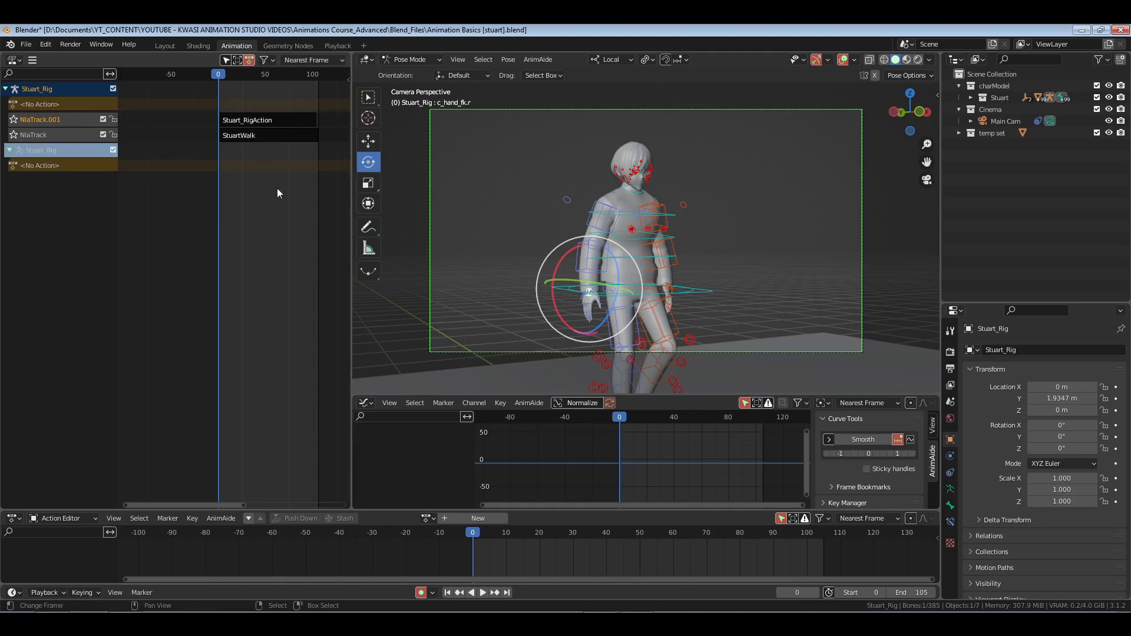
{"action": "key", "text": "shift+a"}
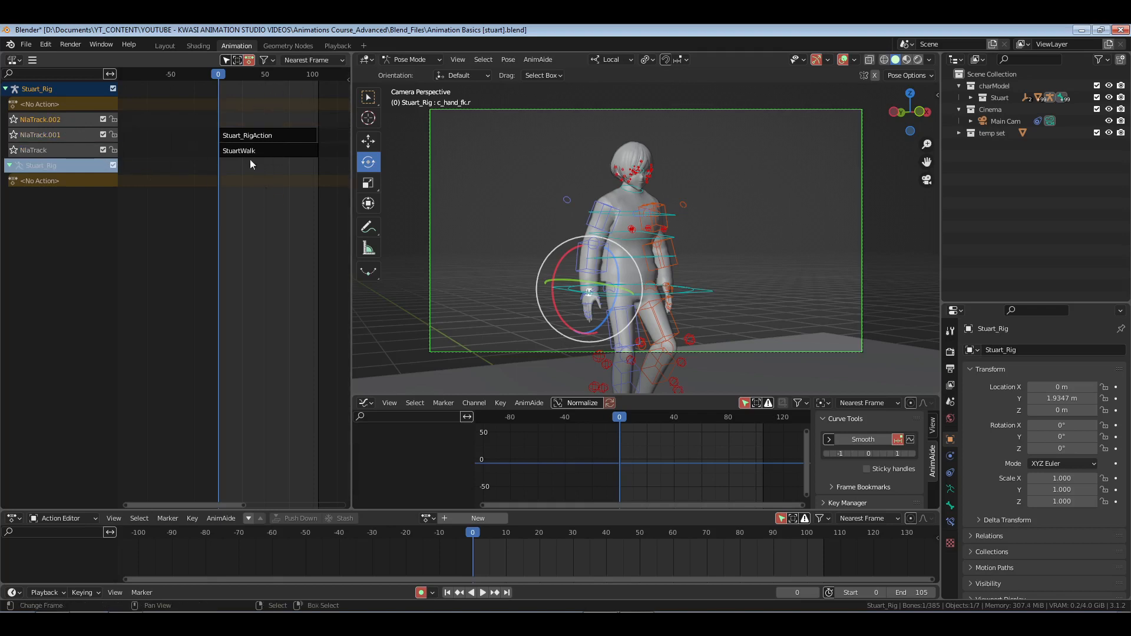
{"action": "key", "text": "n"}
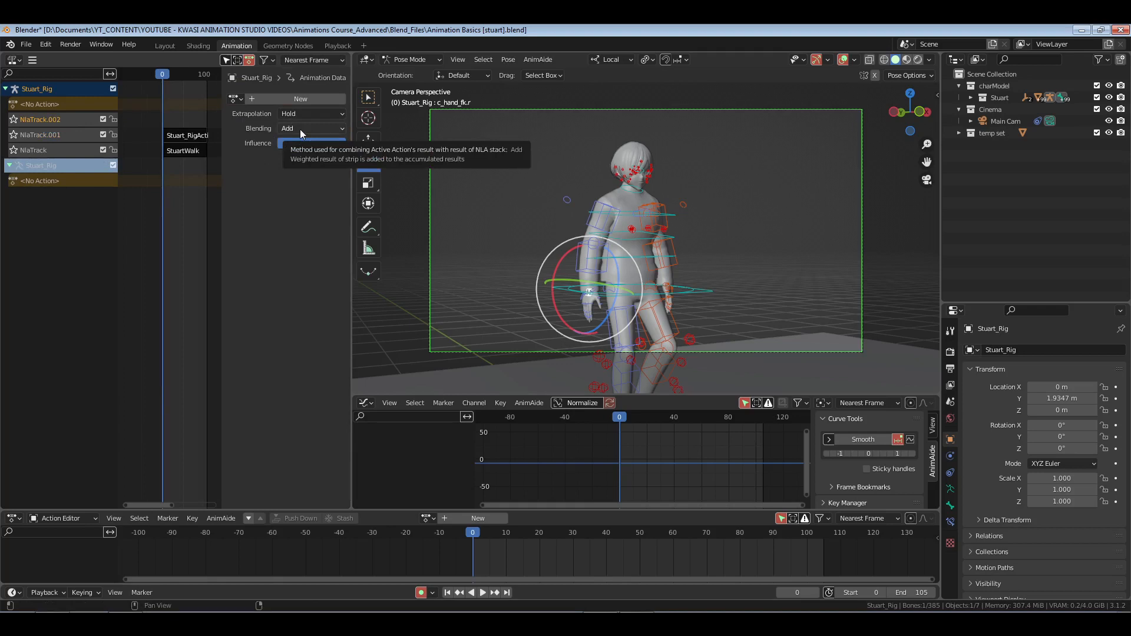
{"action": "key", "text": "n"}
Select the Stuart_RigAction strip on the track above StuartWalk
{"action": "left_click", "coordinate": [265, 135]}
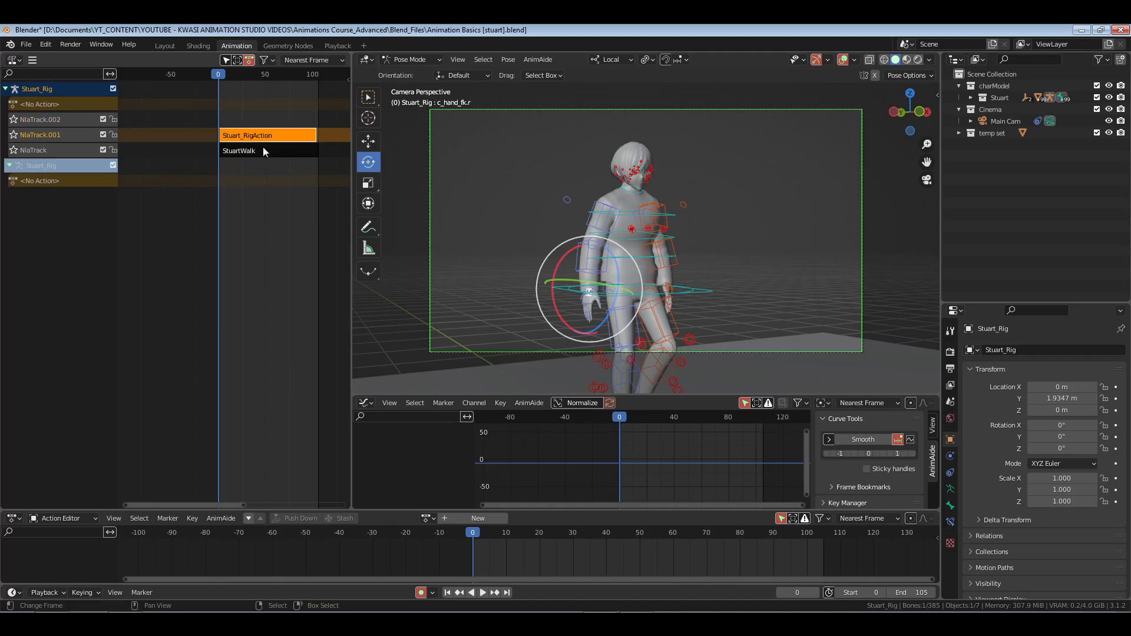
{"action": "left_click", "coordinate": [263, 148]}
{"action": "left_click", "coordinate": [264, 140]}
{"action": "left_click", "coordinate": [265, 150]}
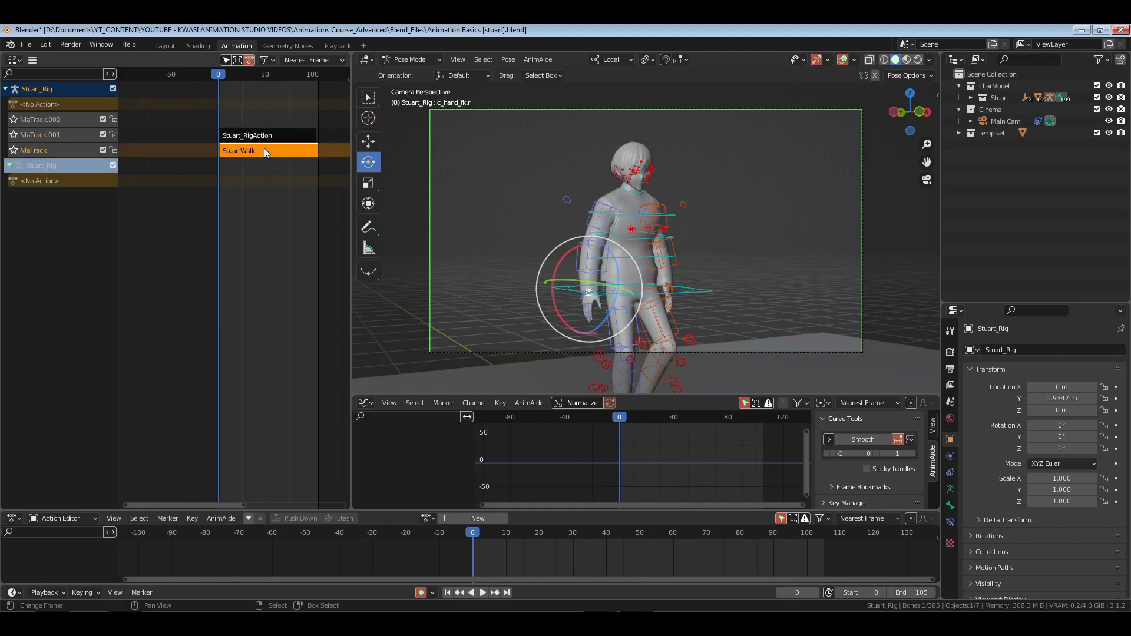
{"action": "left_click", "coordinate": [268, 136]}
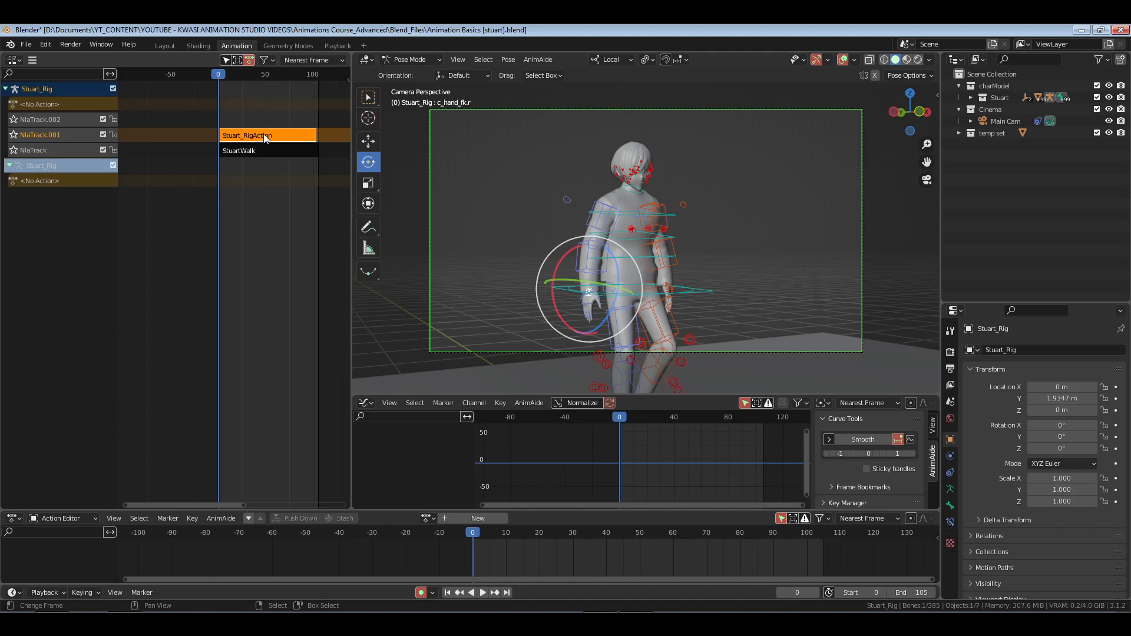
Enter tweak mode on the Stuart_RigAction strip to check its keyframes, leave it again, and deselect the strip
{"action": "key", "text": "Tab"}
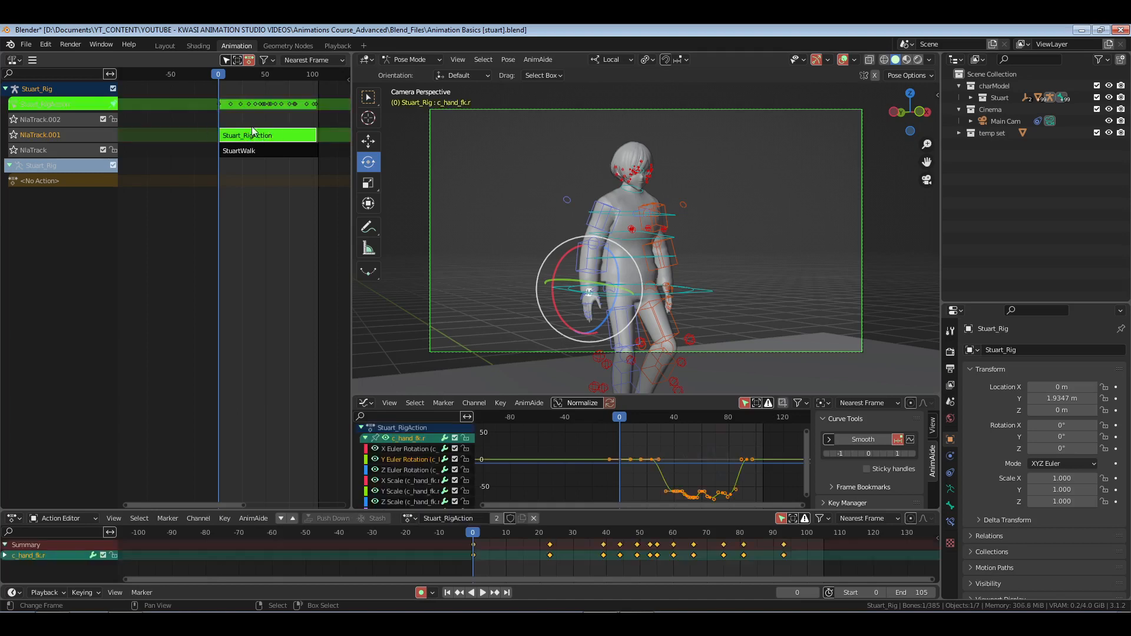
{"action": "key", "text": "Tab"}
{"action": "left_click", "coordinate": [264, 177]}
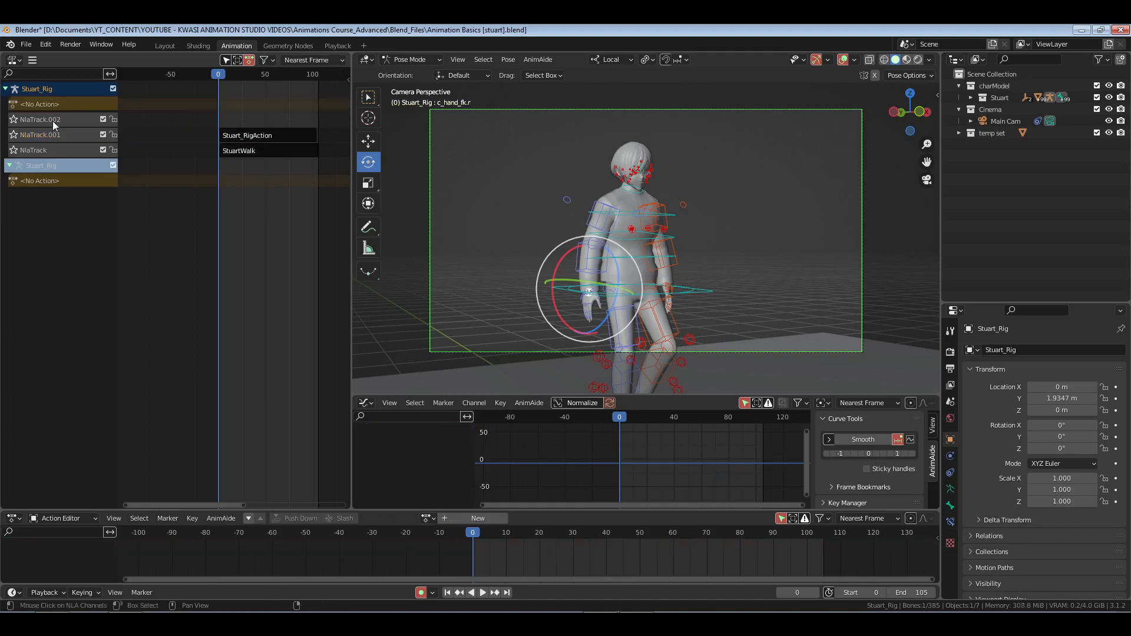
Delete the empty NLA track above the Stuart_RigAction track and save the file
{"action": "key", "text": "x"}
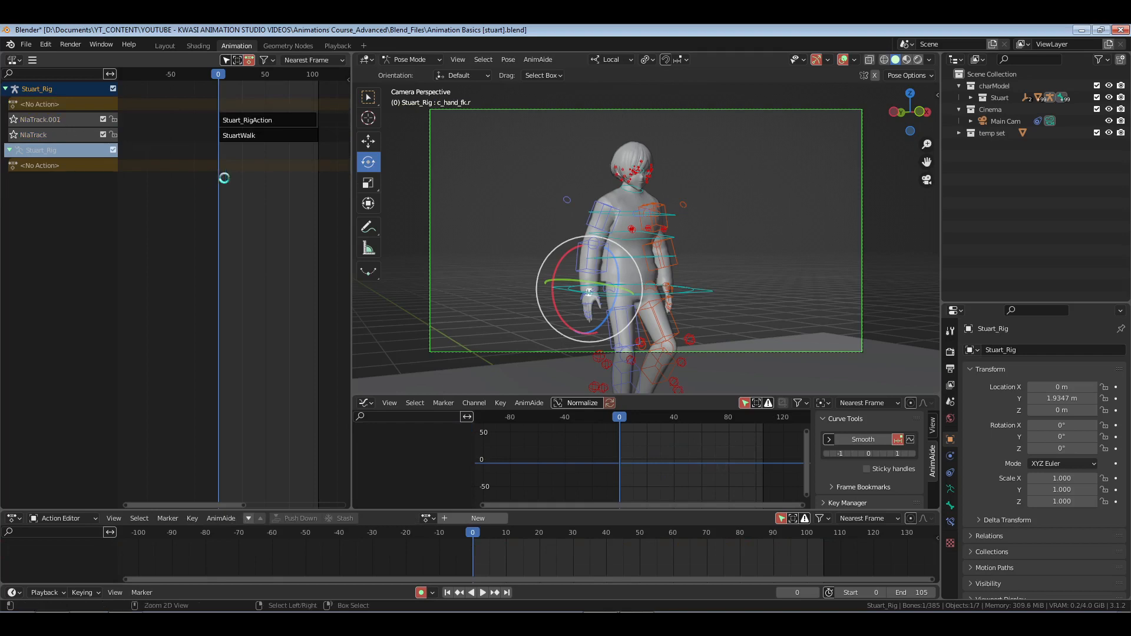
{"action": "key", "text": "ctrl+s"}
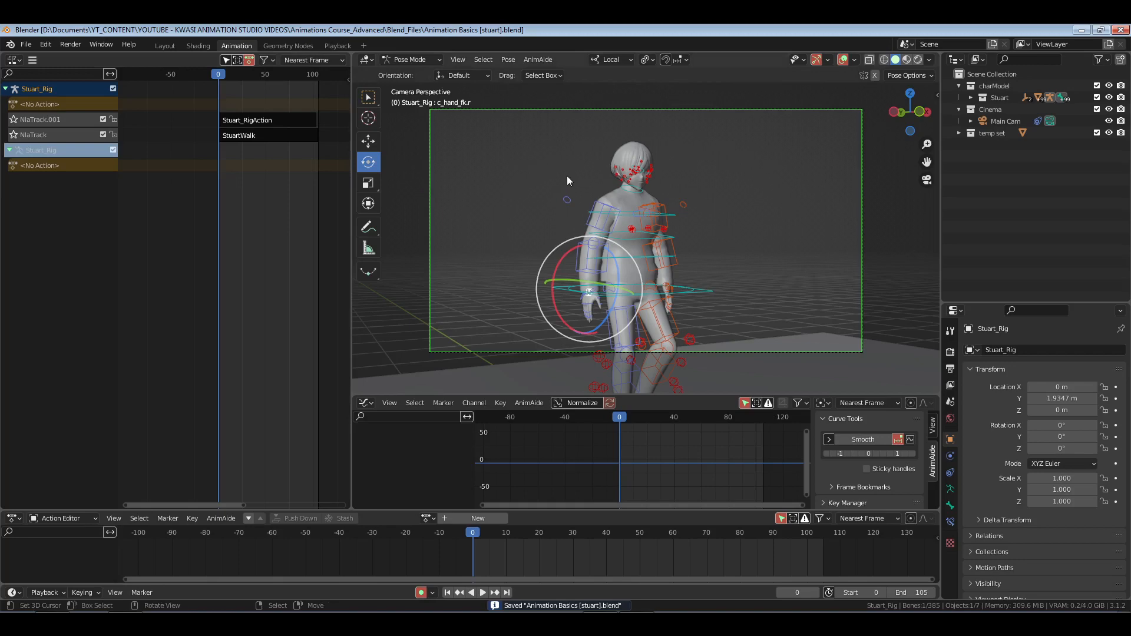
Switch the rig to Object Mode, briefly preview the animation, and hide bones in the viewport overlays
{"action": "key", "text": "ctrl+Tab"}
{"action": "key", "text": "space"}
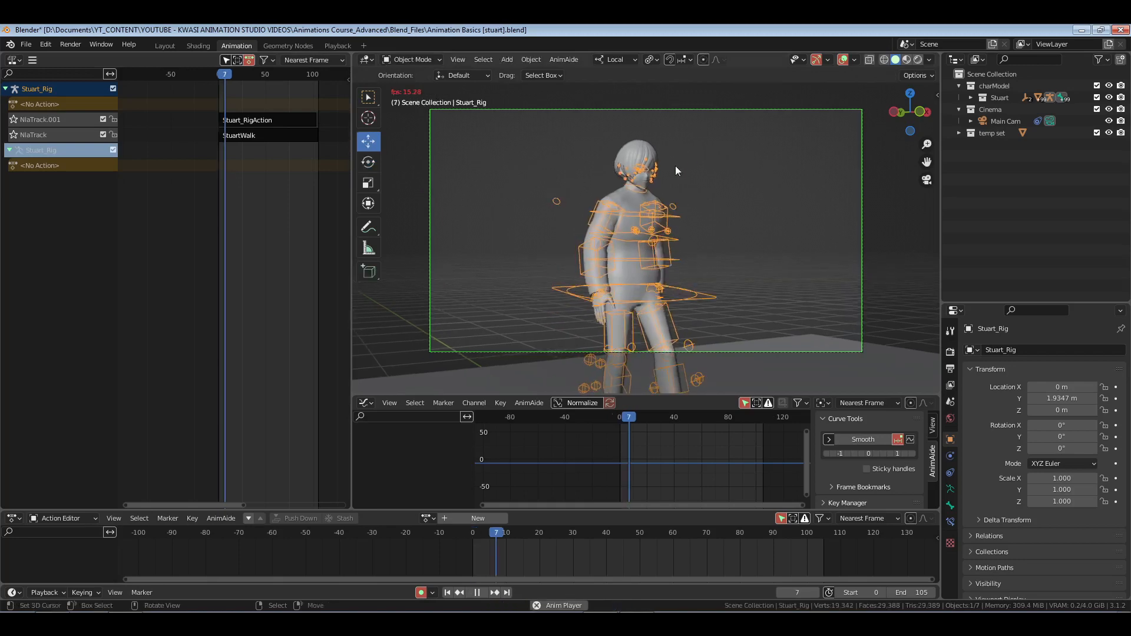
{"action": "key", "text": "Escape"}
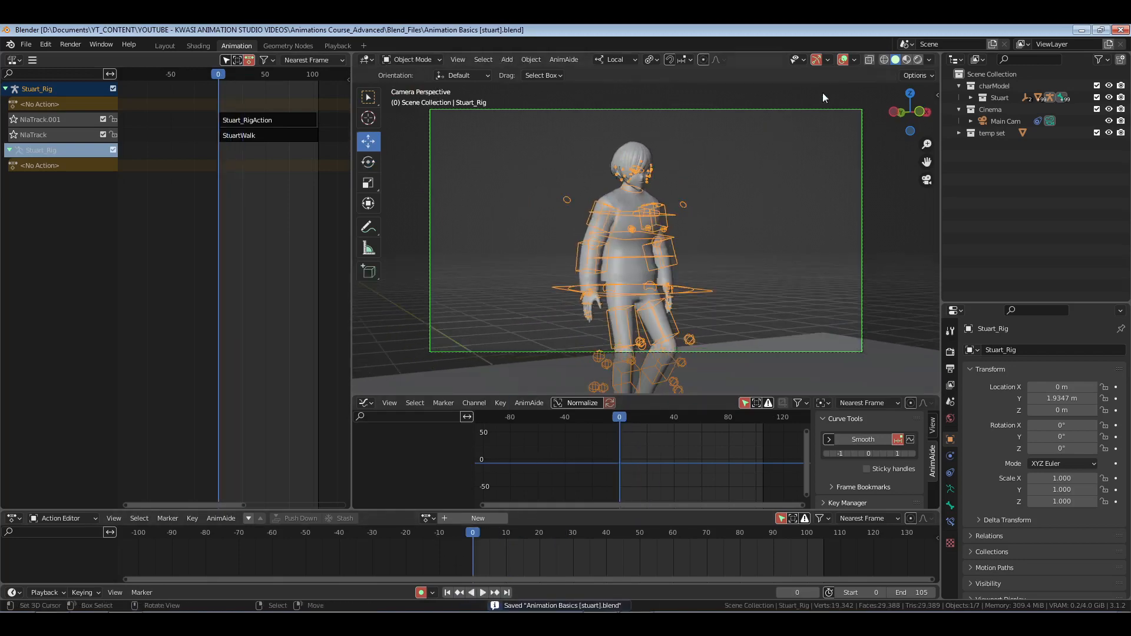
{"action": "left_click", "coordinate": [857, 62]}
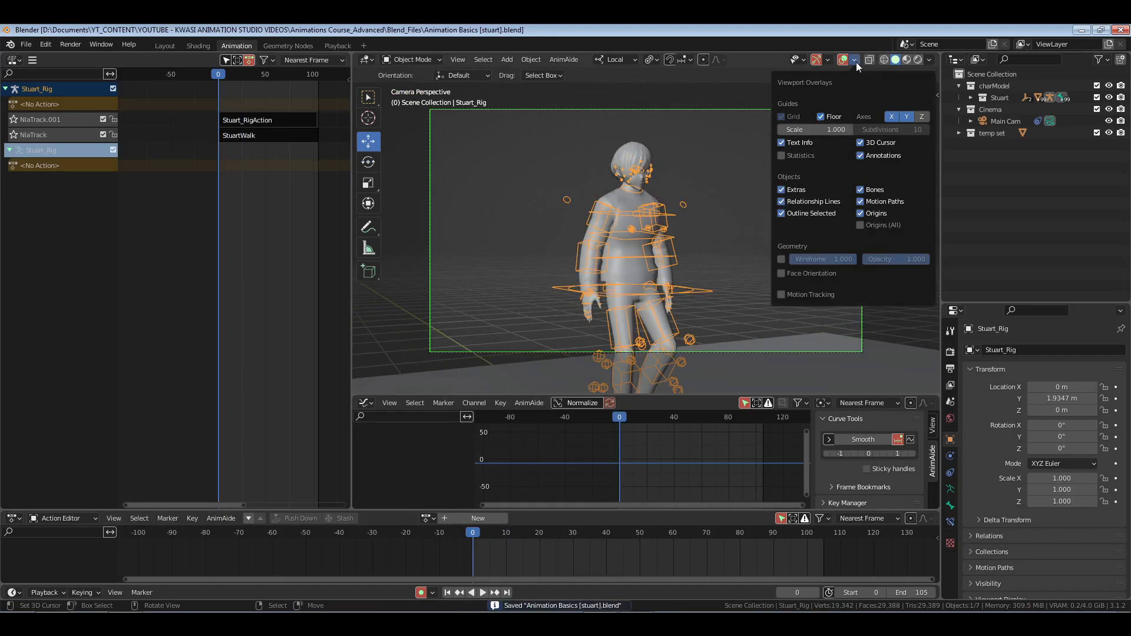
{"action": "left_click", "coordinate": [877, 189]}
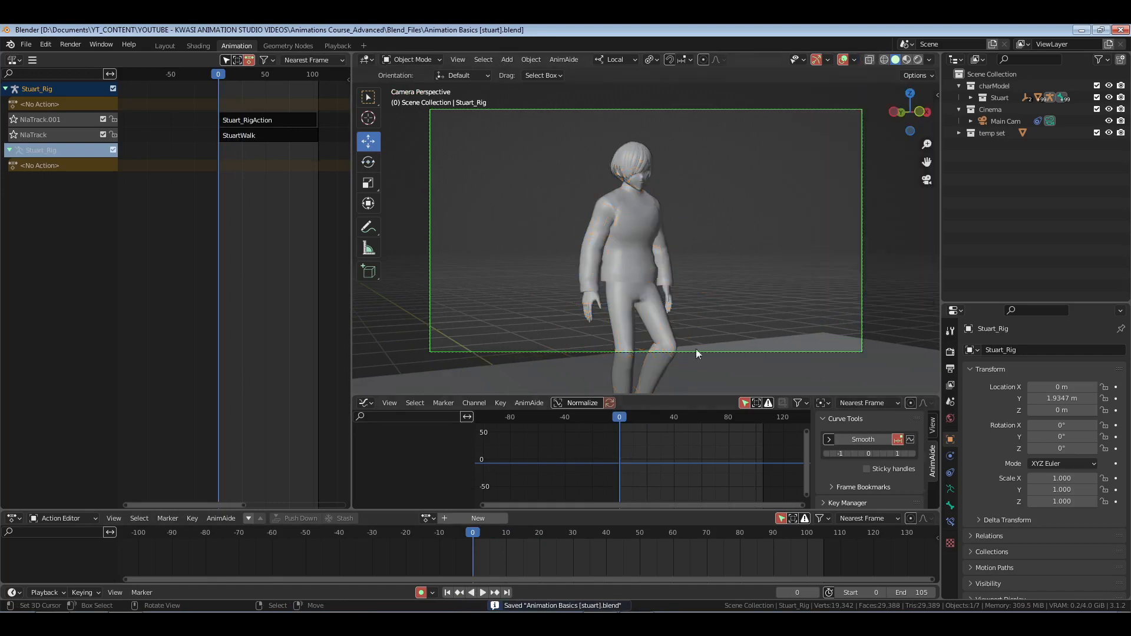
Select the character's Face mesh and split the NLA editor area horizontally a little below its middle
{"action": "left_click", "coordinate": [639, 188]}
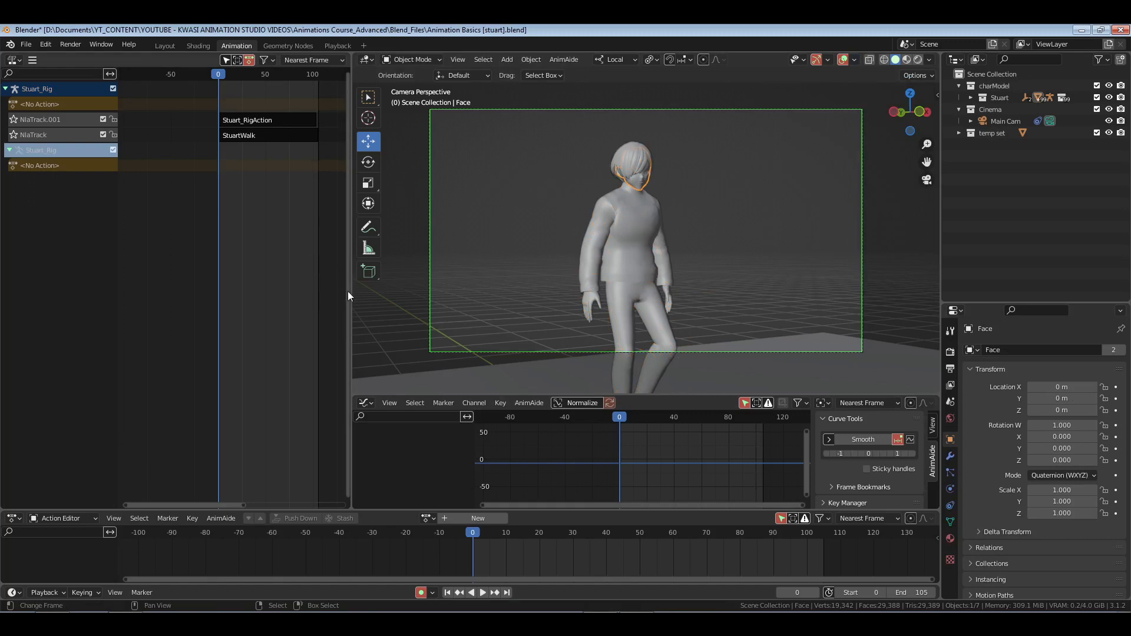
{"action": "right_click", "coordinate": [347, 327]}
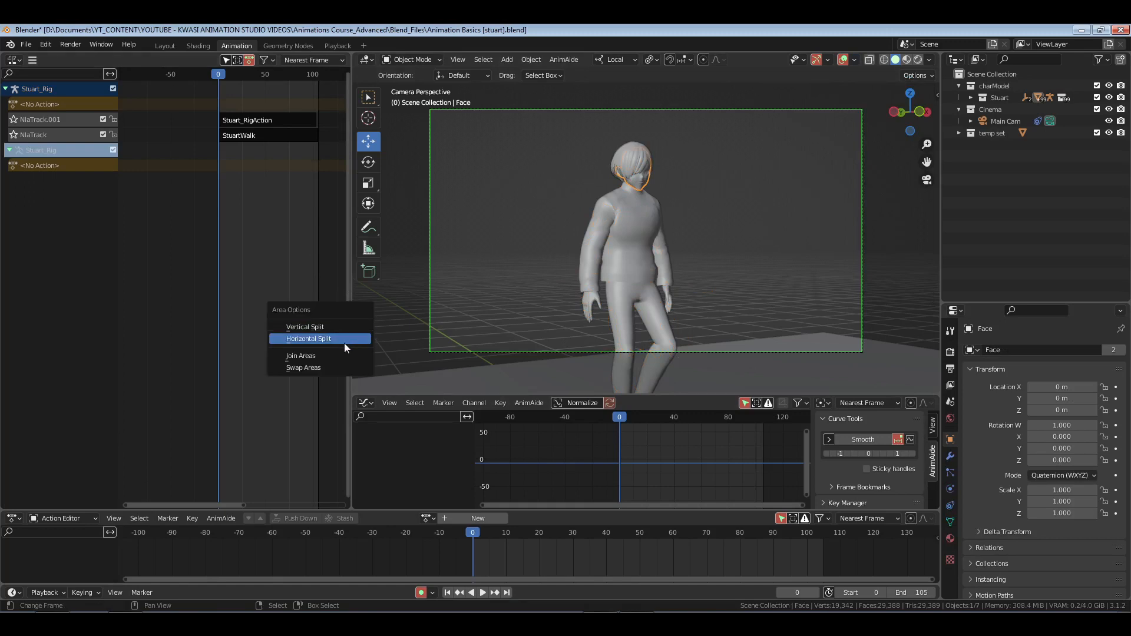
{"action": "left_click", "coordinate": [347, 338]}
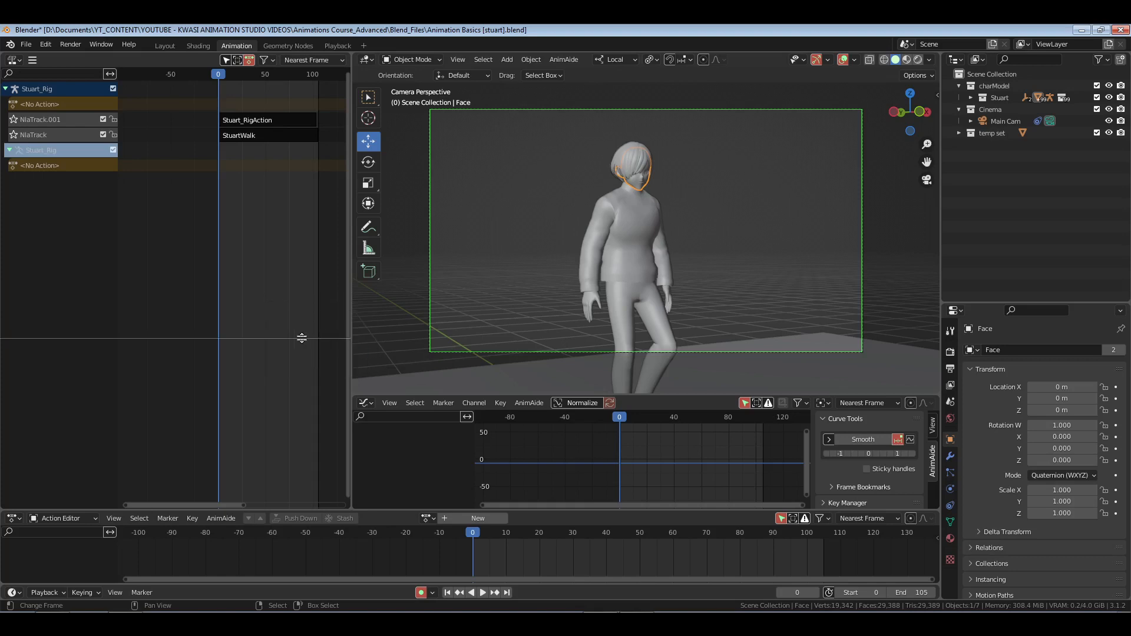
{"action": "left_click", "coordinate": [313, 312]}
Turn the new lower area into a Dope Sheet in Shape Key Editor mode and filter its channels by "close"
{"action": "left_click", "coordinate": [13, 322]}
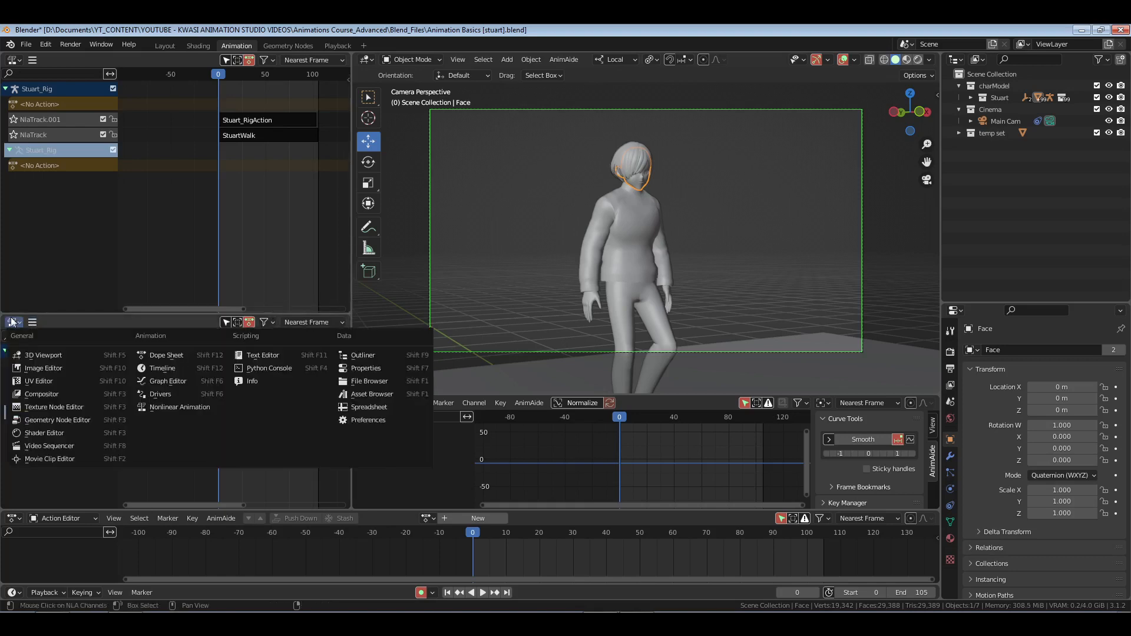
{"action": "left_click", "coordinate": [153, 355]}
{"action": "left_click", "coordinate": [47, 323]}
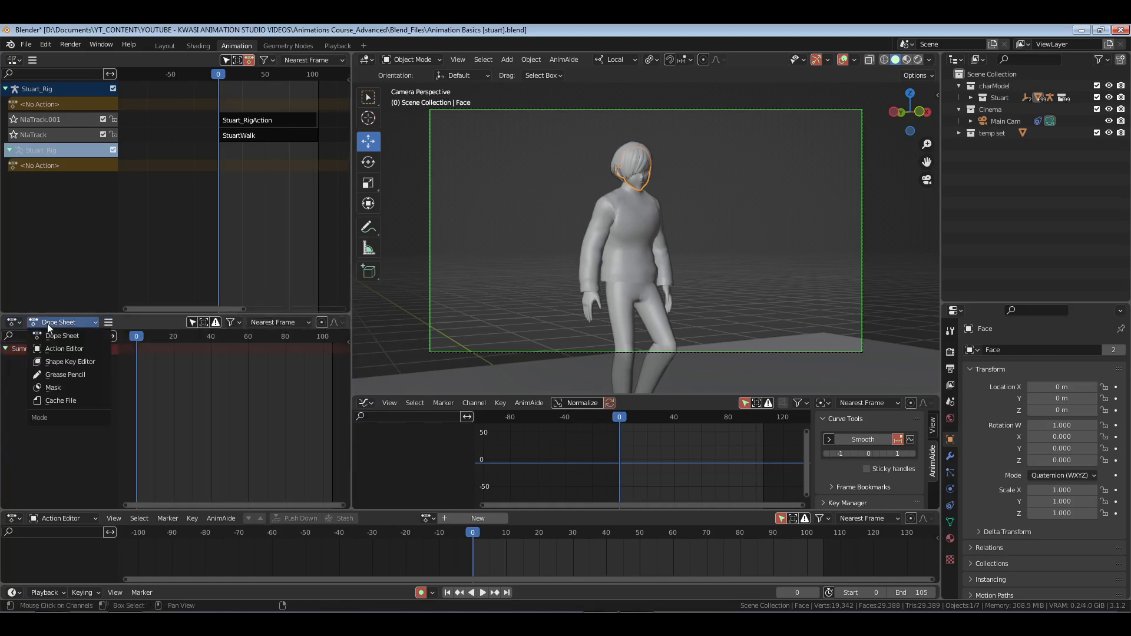
{"action": "left_click", "coordinate": [70, 361]}
{"action": "scroll", "coordinate": [72, 374], "scroll_direction": "down", "scroll_amount": 2}
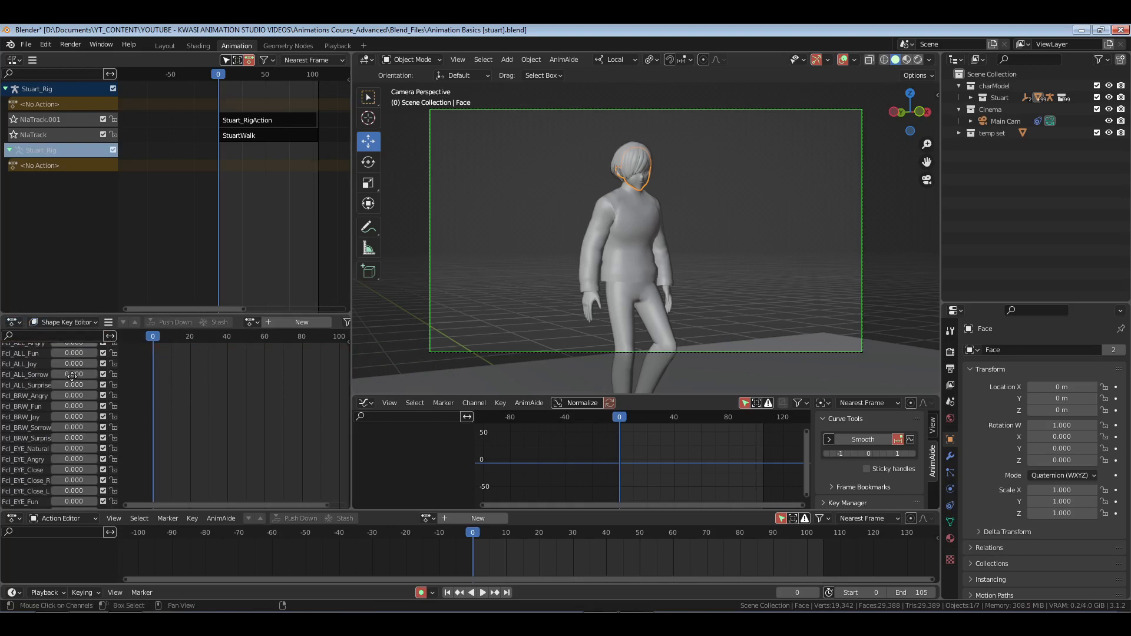
{"action": "scroll", "coordinate": [72, 374], "scroll_direction": "up", "scroll_amount": 3}
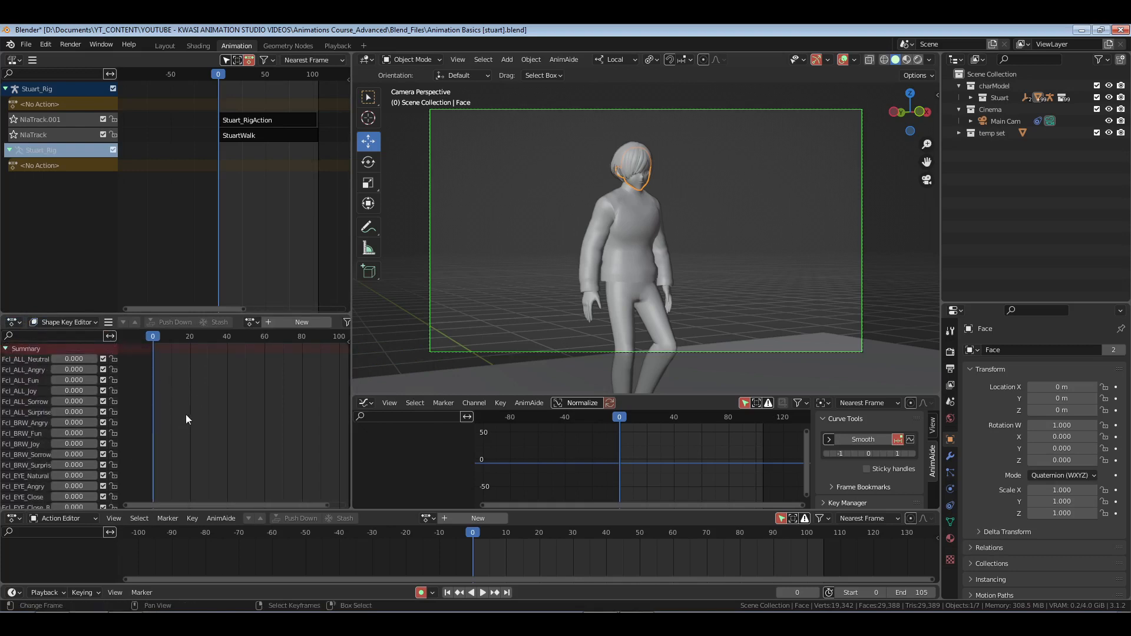
{"action": "left_click", "coordinate": [65, 333]}
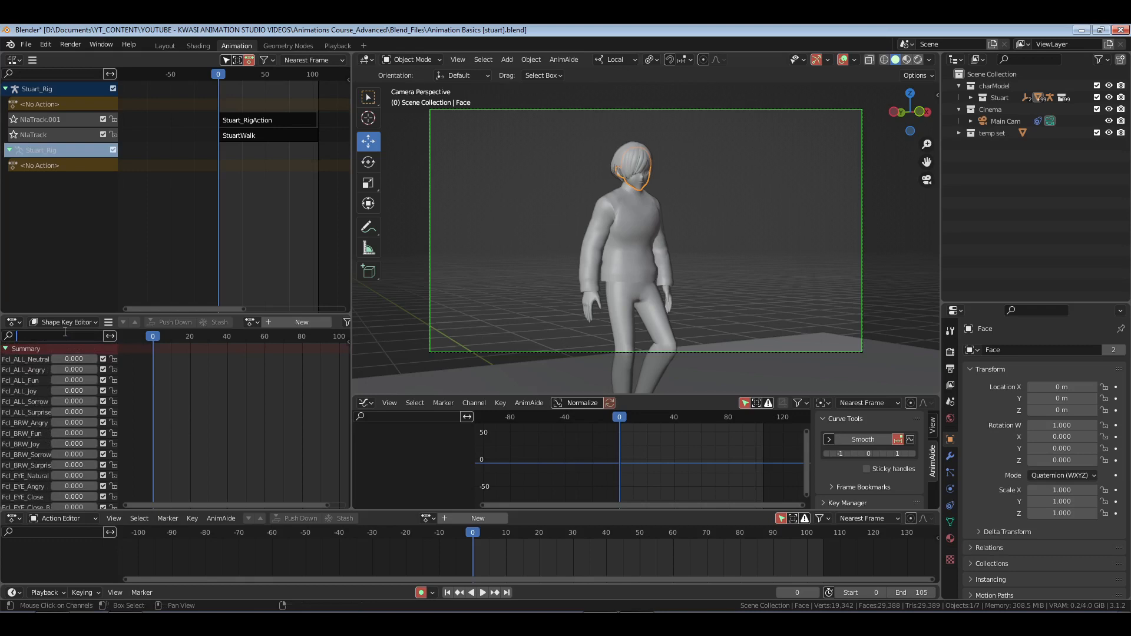
{"action": "type", "text": "close"}
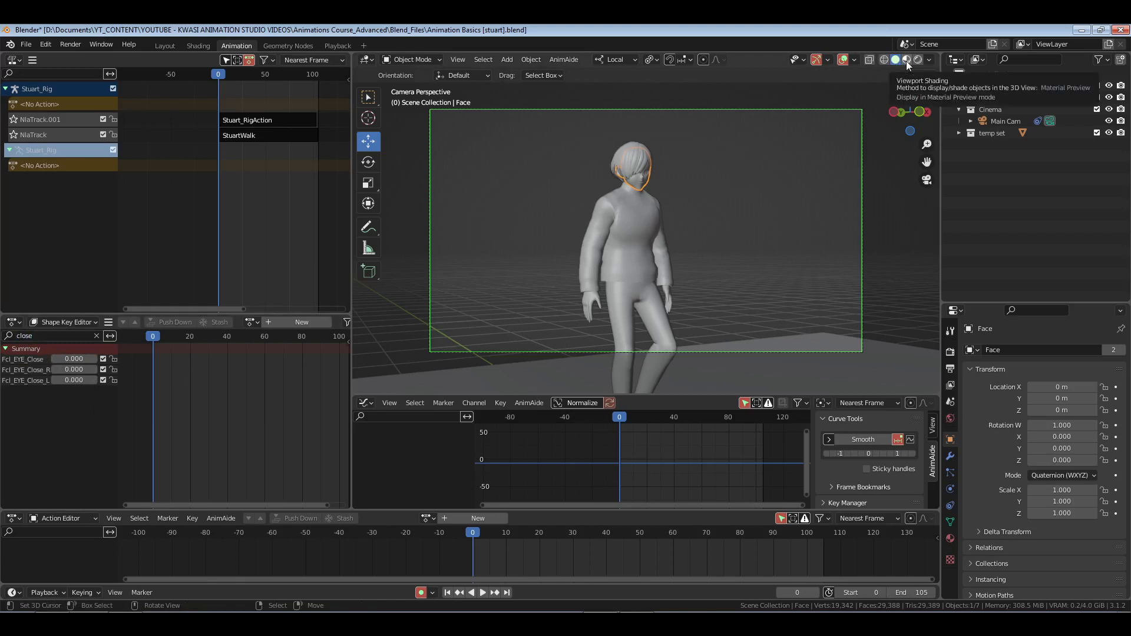
Set the Solid viewport shading to Texture color with MatCap lighting, try Material Preview, and return to Solid
{"action": "left_click", "coordinate": [928, 60]}
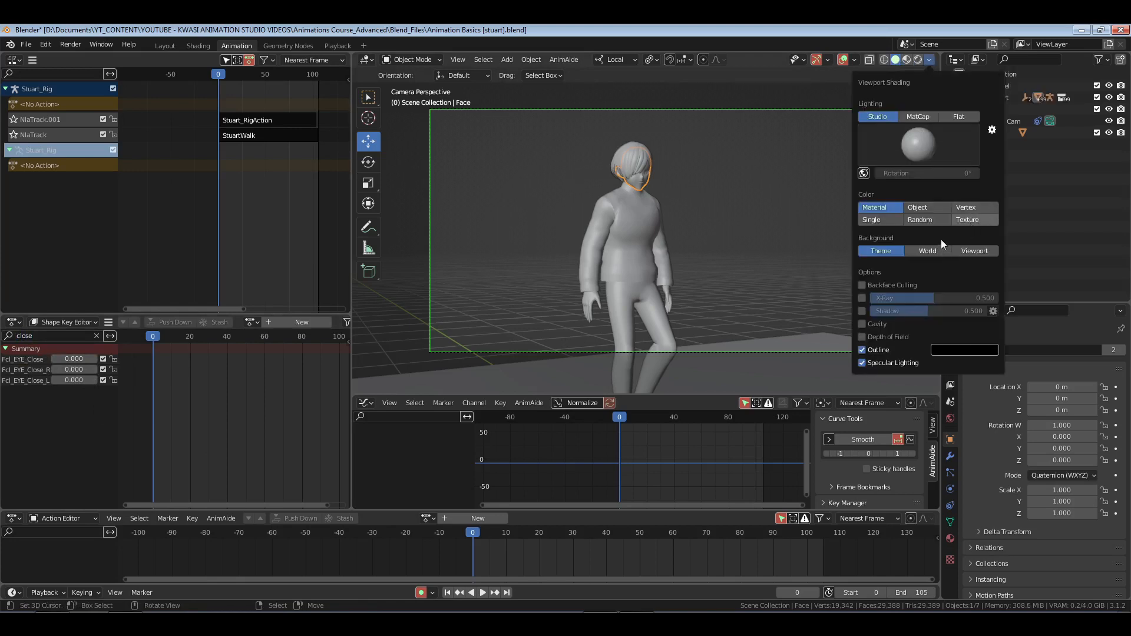
{"action": "left_click", "coordinate": [968, 219]}
{"action": "left_click", "coordinate": [914, 118]}
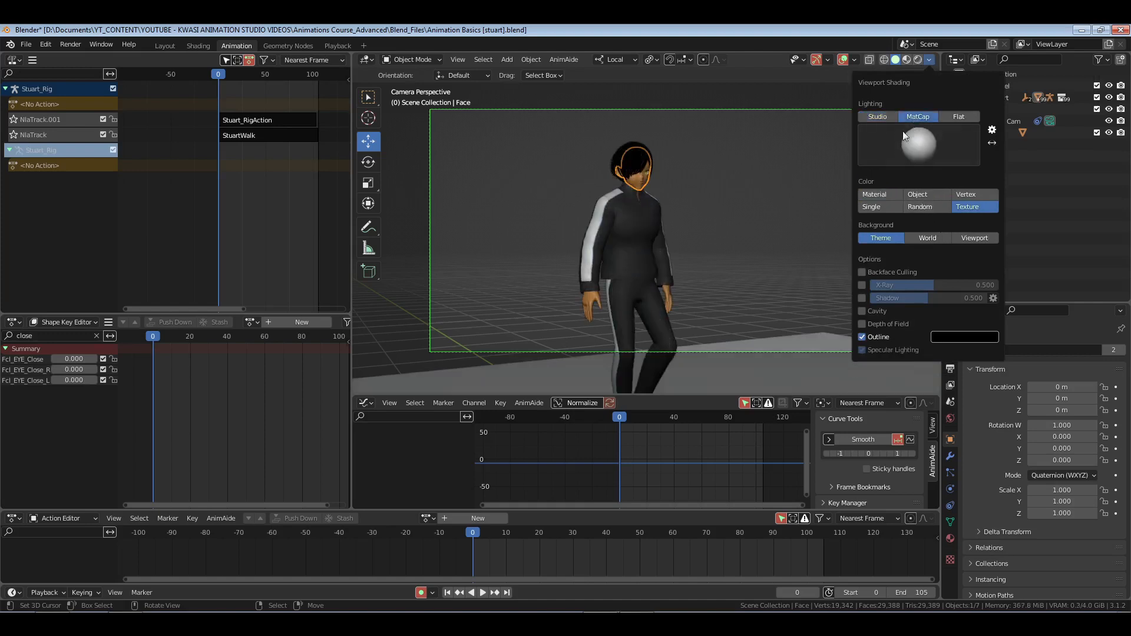
{"action": "left_click", "coordinate": [908, 61]}
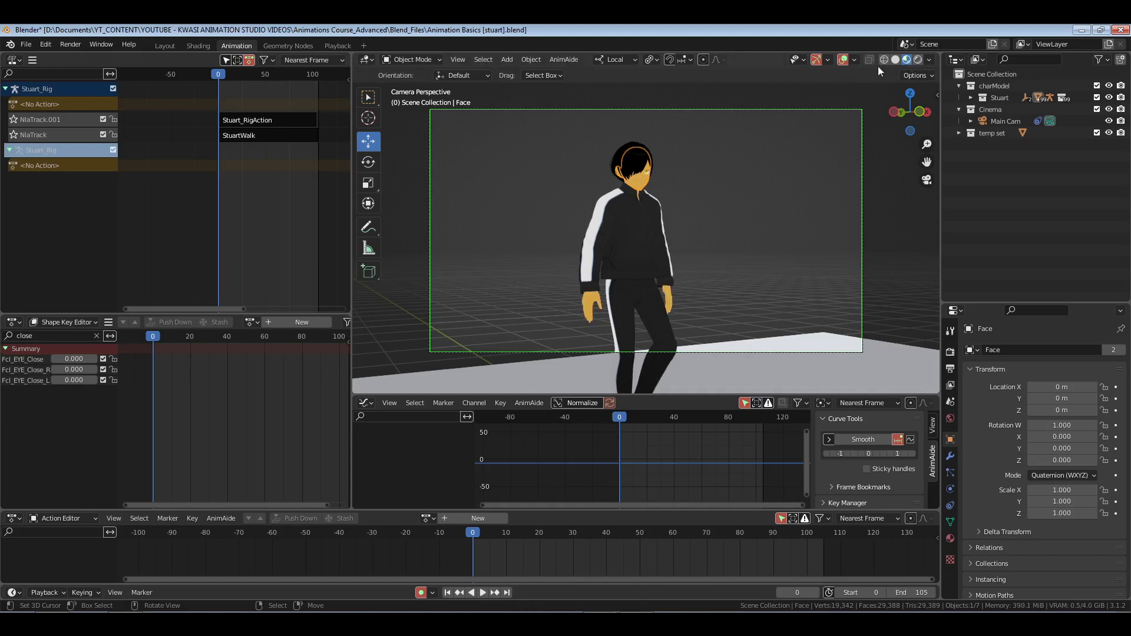
{"action": "left_click", "coordinate": [896, 59]}
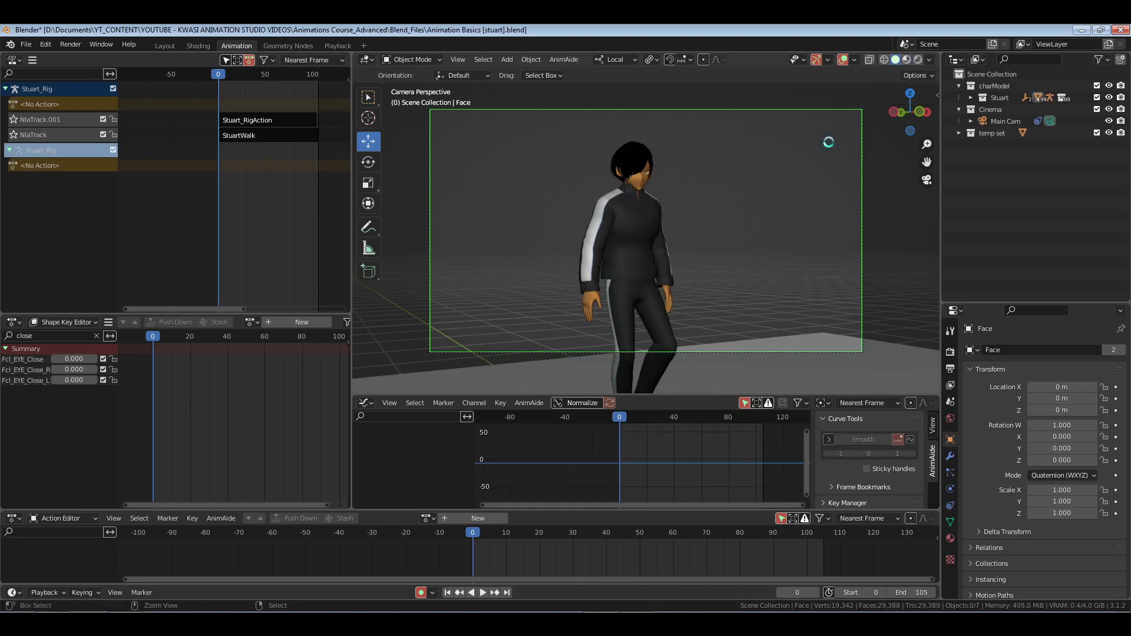
Save the file and play back the walk and wave with the textured character
{"action": "key", "text": "ctrl+s"}
{"action": "key", "text": "space"}
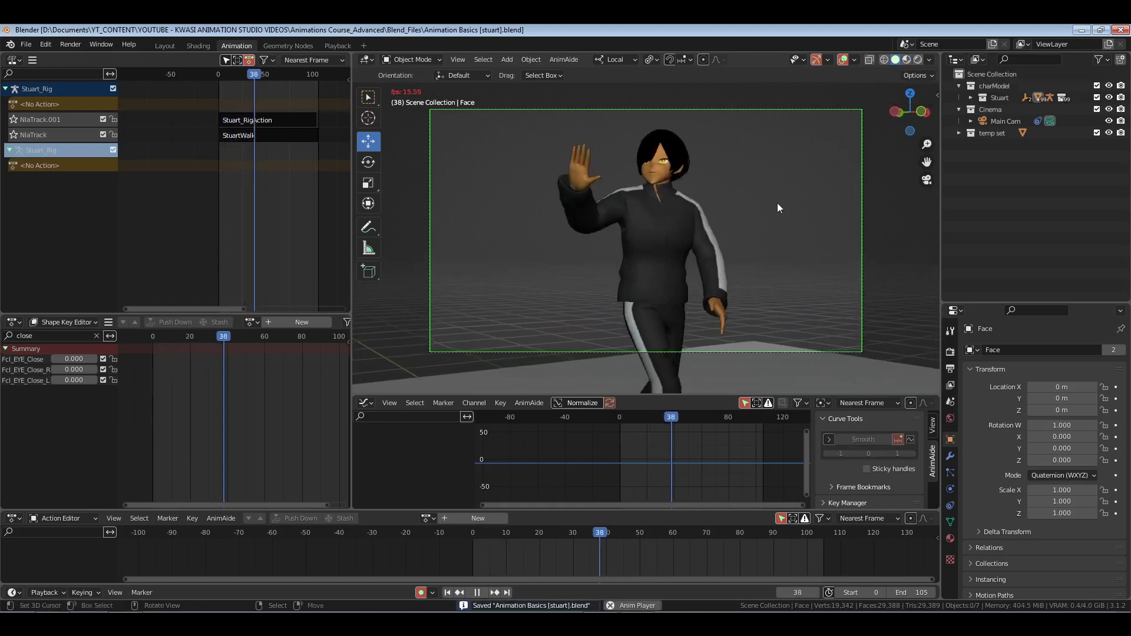
{"action": "key", "text": "space"}
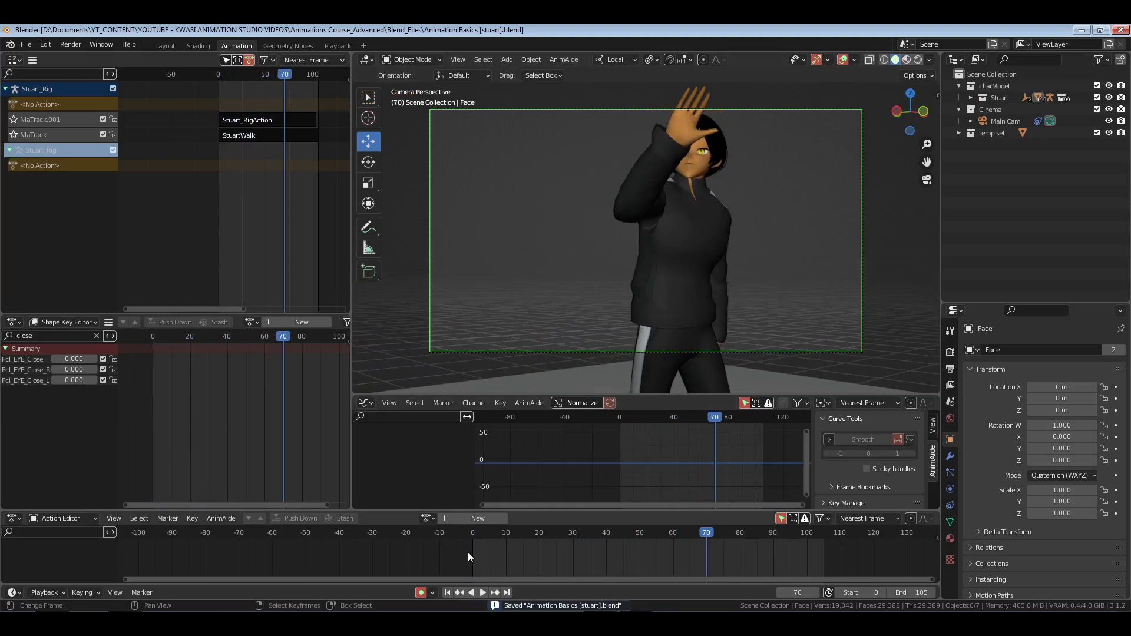
Keyframe the Fcl_EYE_Close shape key at 0.000 on frame 0 and at 1.000 on frame 6
{"action": "mouse_move", "coordinate": [469, 553]}
{"action": "left_mouse_down"}
{"action": "mouse_move", "coordinate": [487, 553]}
{"action": "mouse_move", "coordinate": [473, 555]}
{"action": "left_mouse_up"}
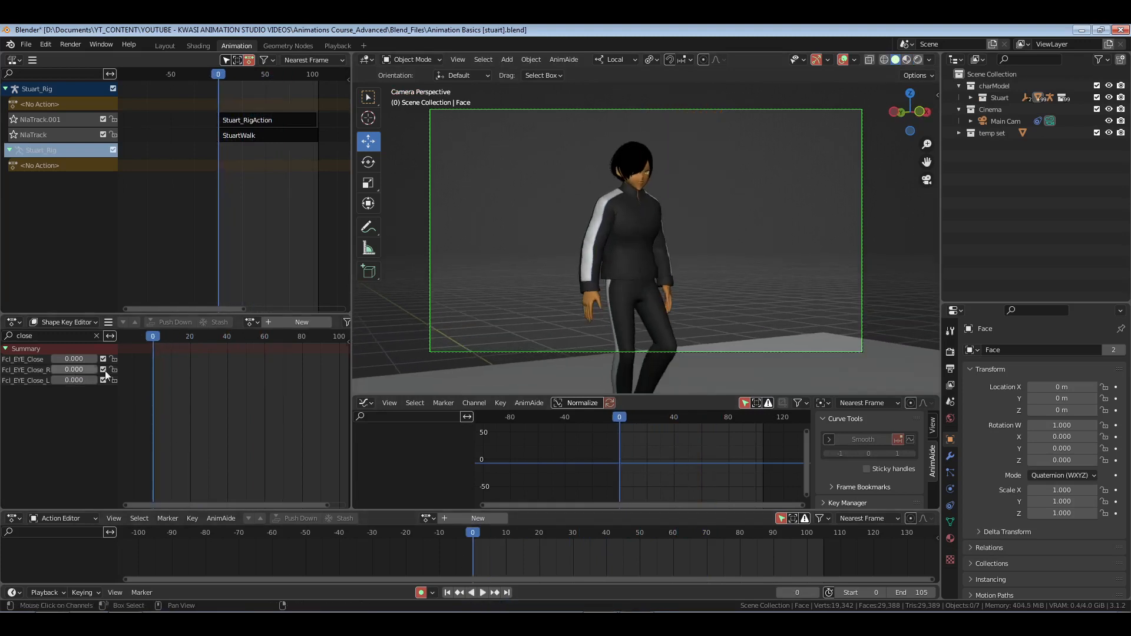
{"action": "key", "text": "i"}
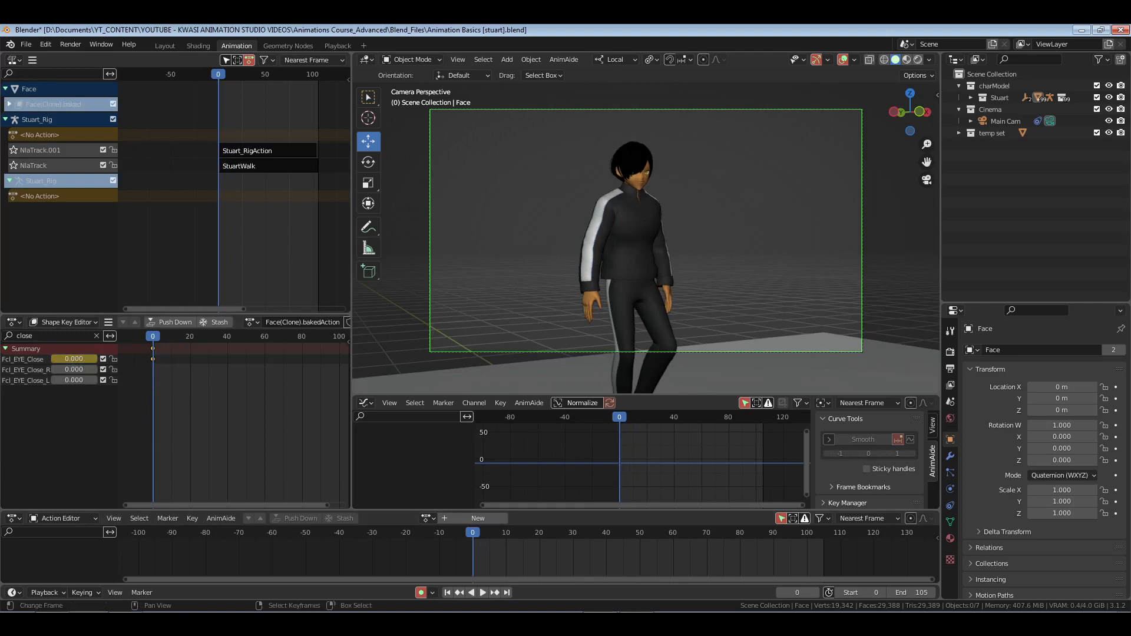
{"action": "left_click", "coordinate": [792, 593]}
{"action": "type", "text": "6"}
{"action": "key", "text": "Return"}
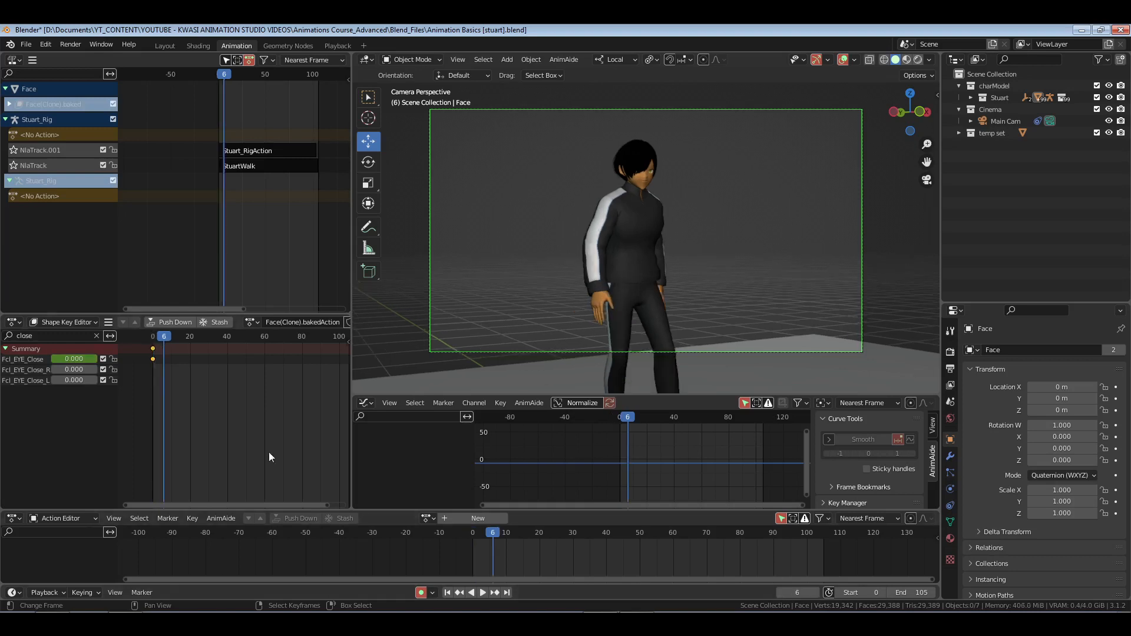
{"action": "left_click_drag", "start_coordinate": [63, 359], "coordinate": [112, 359]}
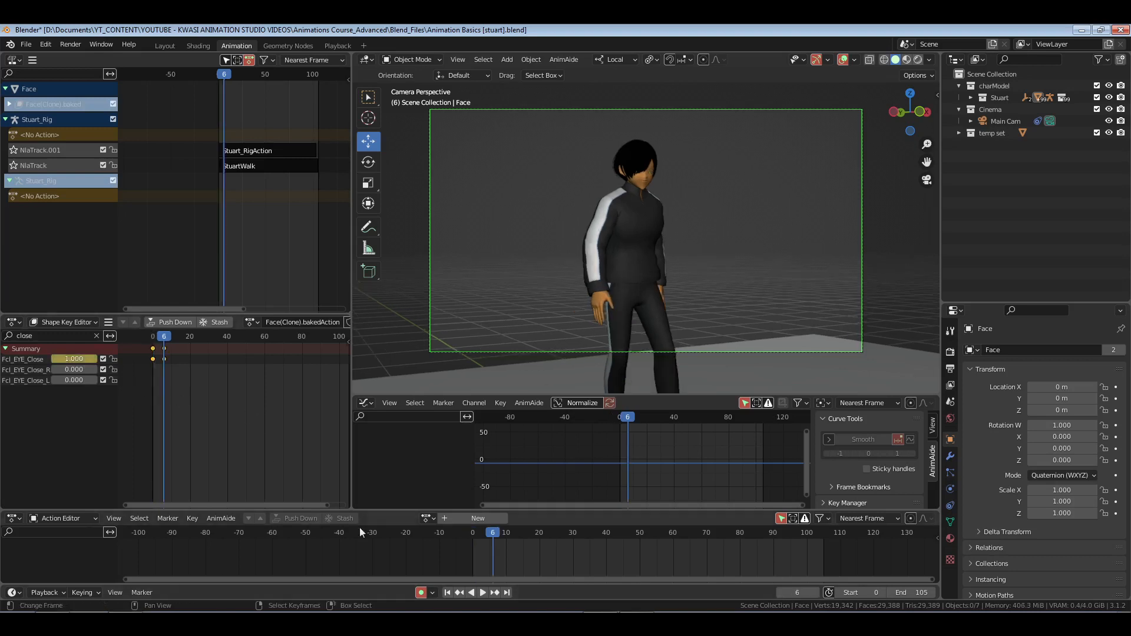
Keyframe the Fcl_EYE_Close shape key at 0.000 on frame 16, ten frames after the closed pose
{"action": "left_click", "coordinate": [800, 593]}
{"action": "type", "text": "6+10"}
{"action": "key", "text": "Return"}
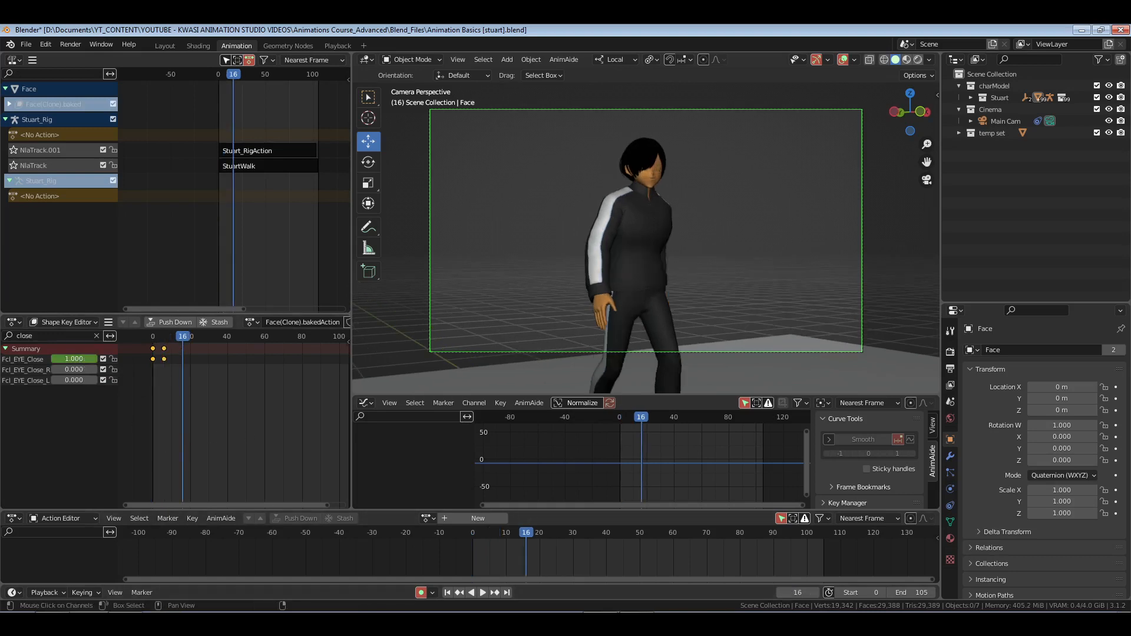
{"action": "left_click_drag", "start_coordinate": [84, 359], "coordinate": [37, 360]}
Expand the Face shape key channel in the NLA editor, give its action a fake user, and rename it "blink"
{"action": "middle_click_drag", "start_coordinate": [292, 322], "coordinate": [252, 324]}
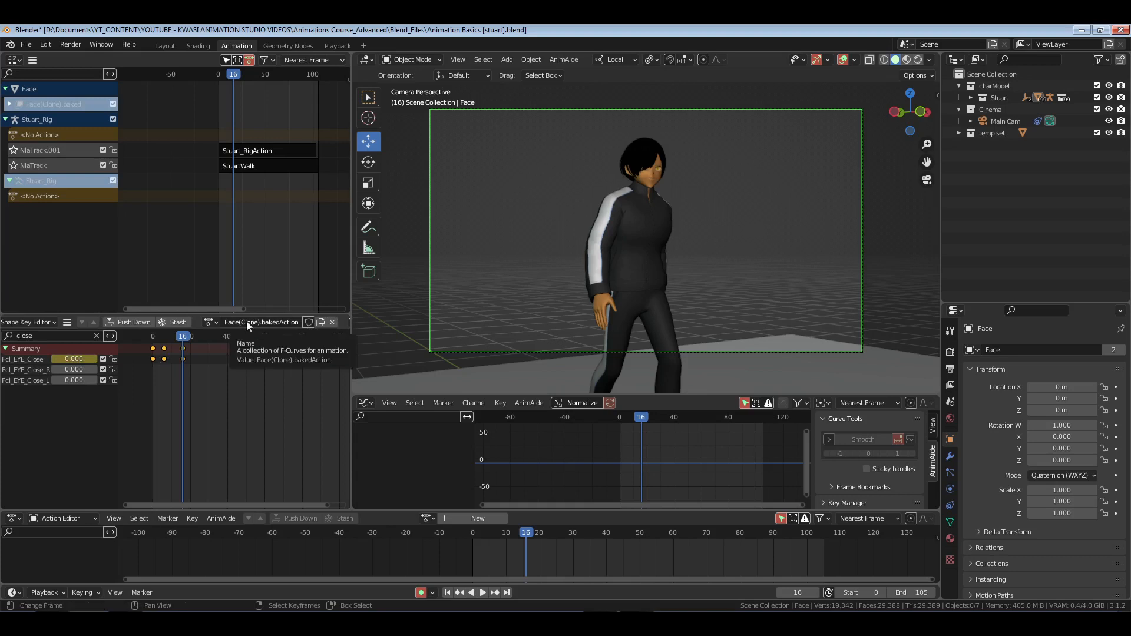
{"action": "left_click", "coordinate": [9, 104]}
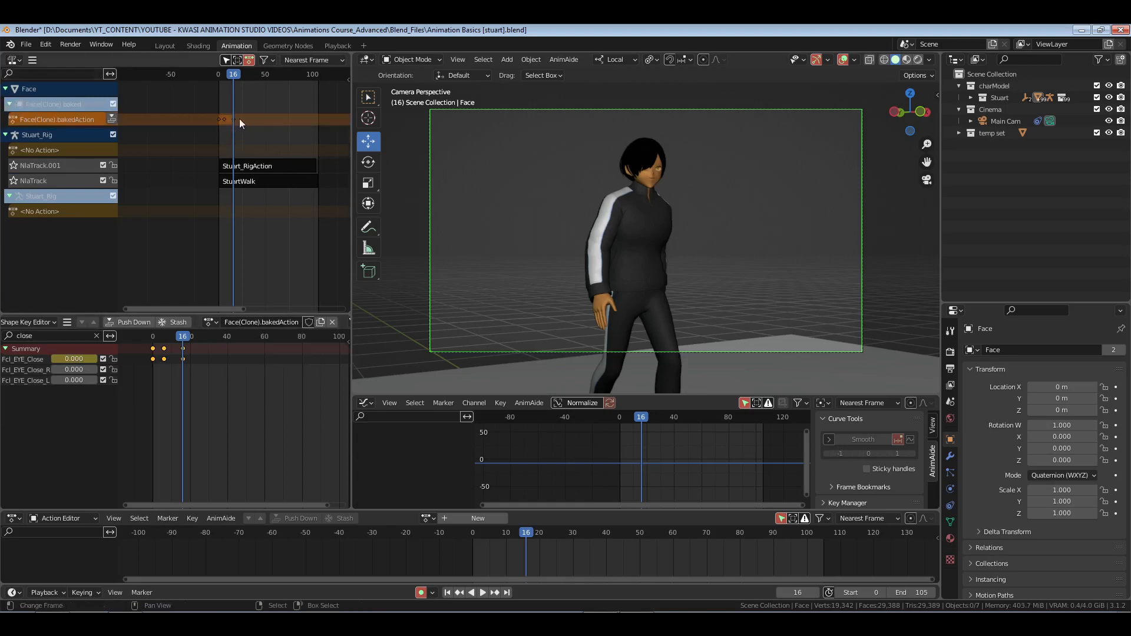
{"action": "left_click", "coordinate": [309, 322]}
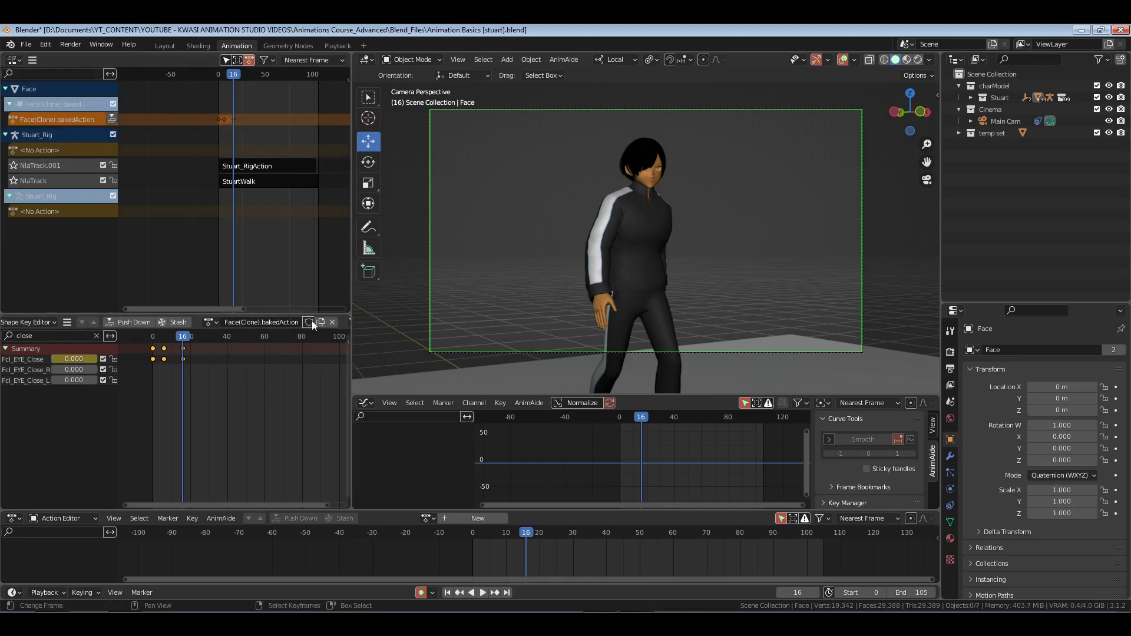
{"action": "left_click", "coordinate": [271, 323]}
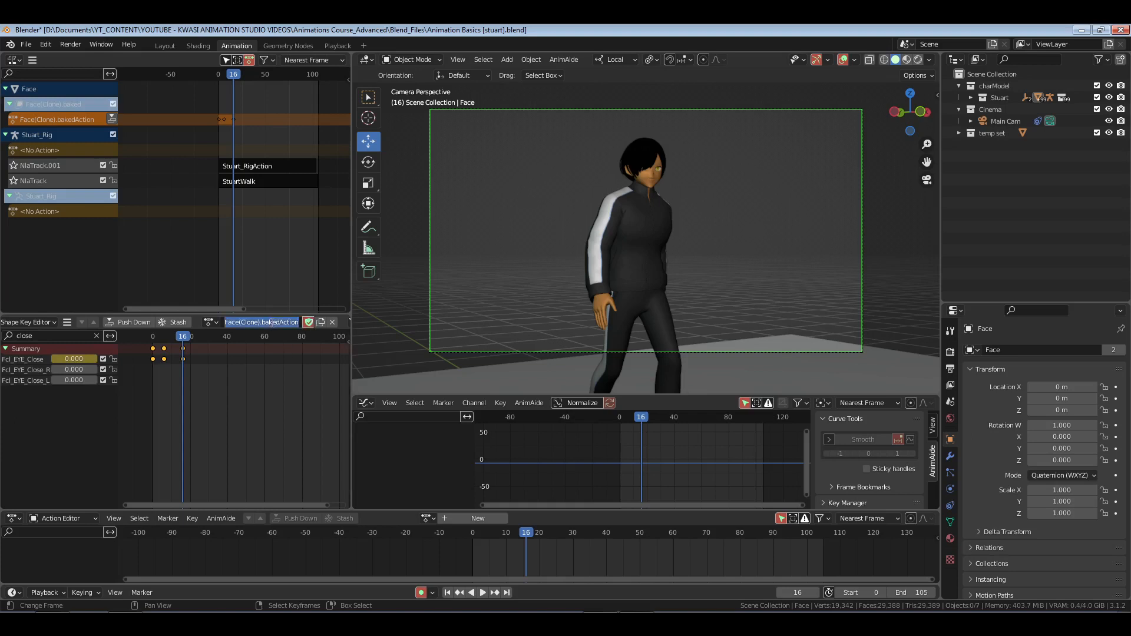
{"action": "type", "text": "blink"}
{"action": "key", "text": "Return"}
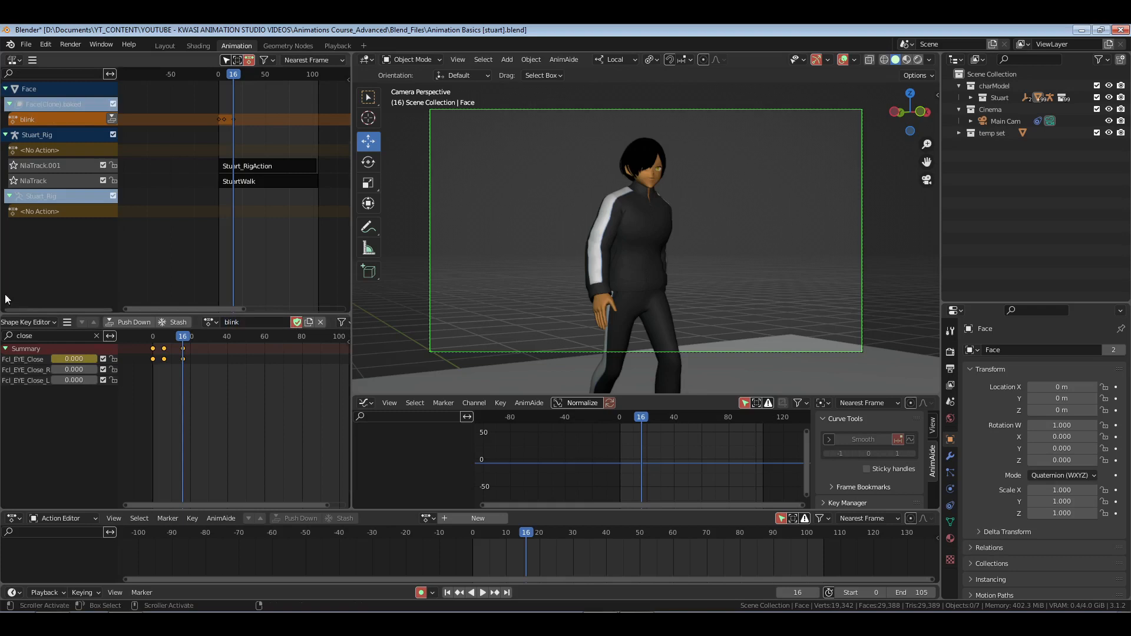
Push the blink action down into an NLA strip, move it forward by 3 frames, and preview the blink
{"action": "left_click", "coordinate": [134, 322]}
{"action": "left_click", "coordinate": [230, 136]}
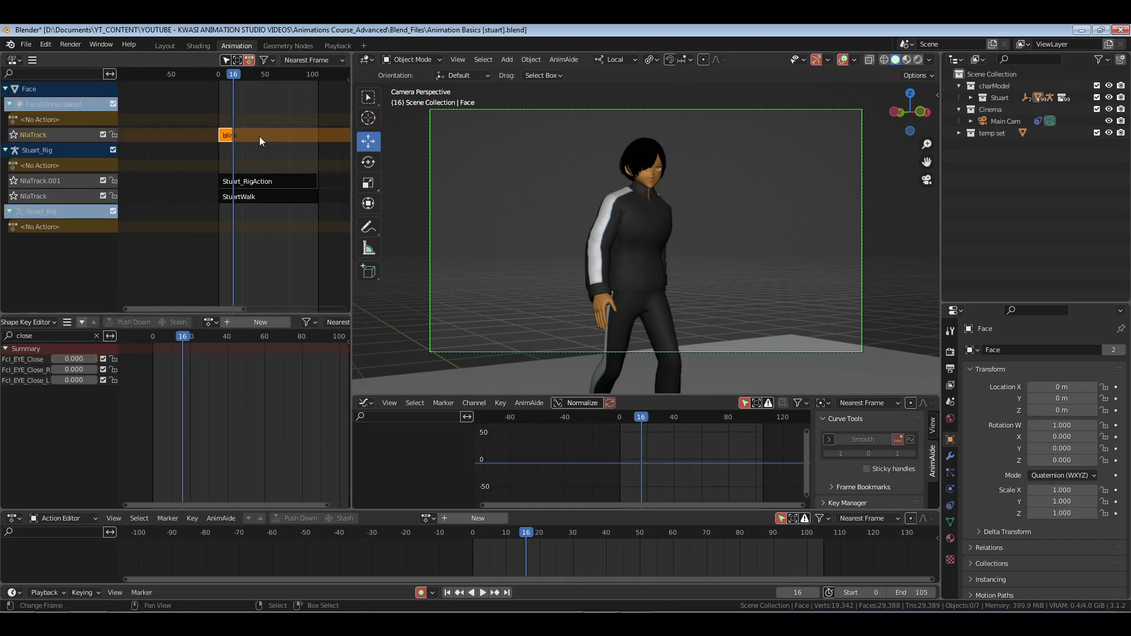
{"action": "type", "text": "g3"}
{"action": "key", "text": "Return"}
{"action": "key", "text": "space"}
{"action": "left_click_drag", "start_coordinate": [246, 123], "coordinate": [243, 124]}
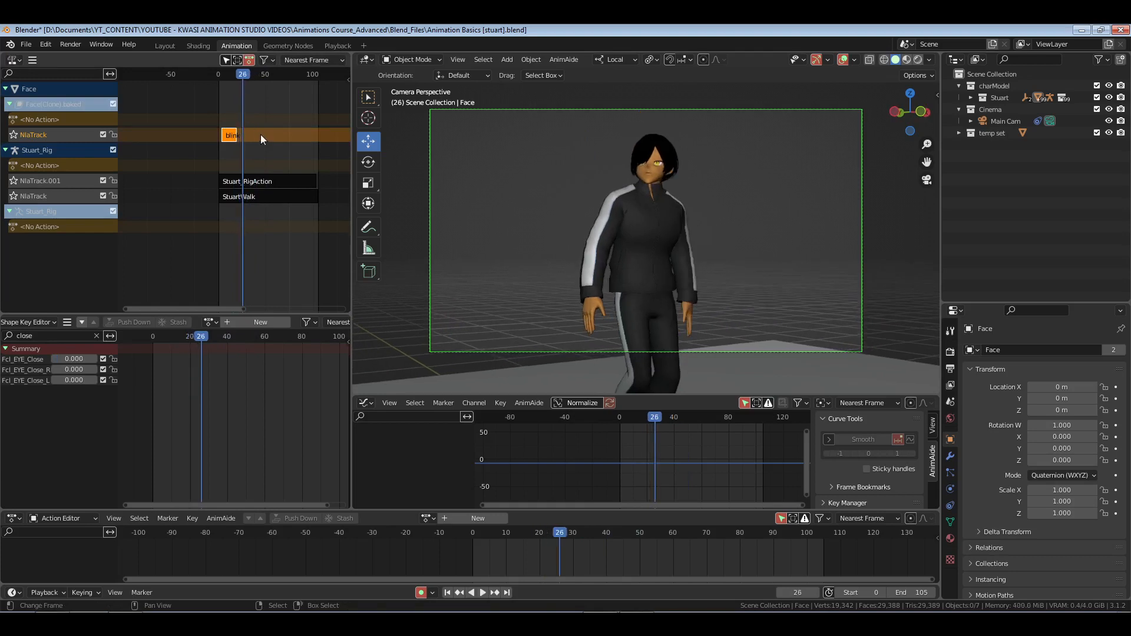
Add two more blink action strips to the Face NLA track at frames 26 and 77, and save the file
{"action": "key", "text": "shift+a"}
{"action": "key", "text": "Return"}
{"action": "key", "text": "space"}
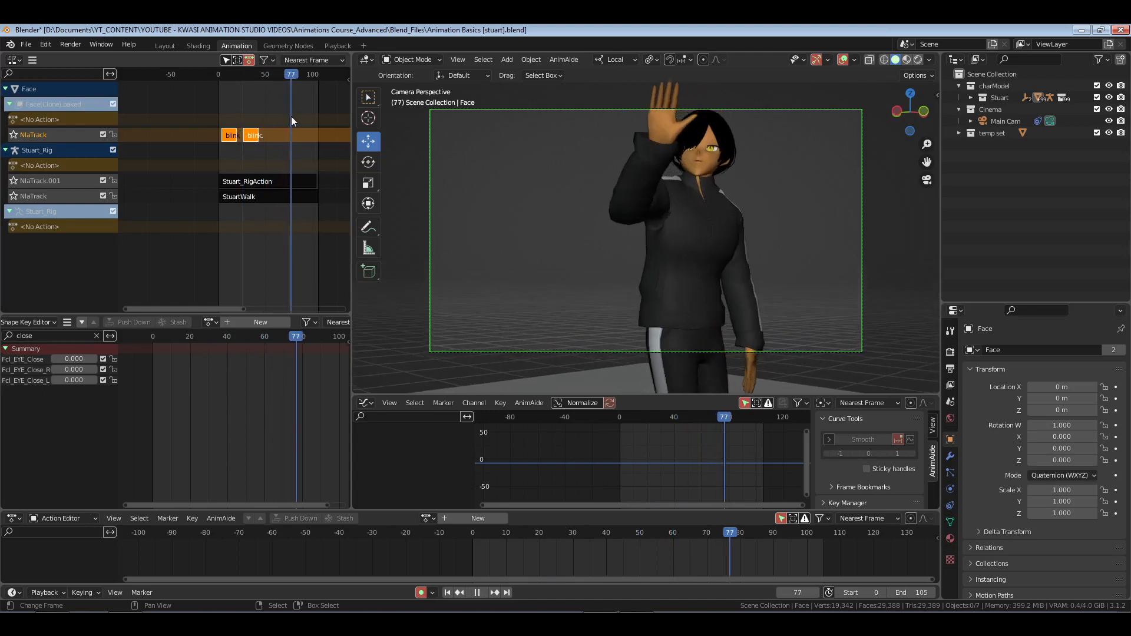
{"action": "key", "text": "space"}
{"action": "key", "text": "shift+a"}
{"action": "key", "text": "Down"}
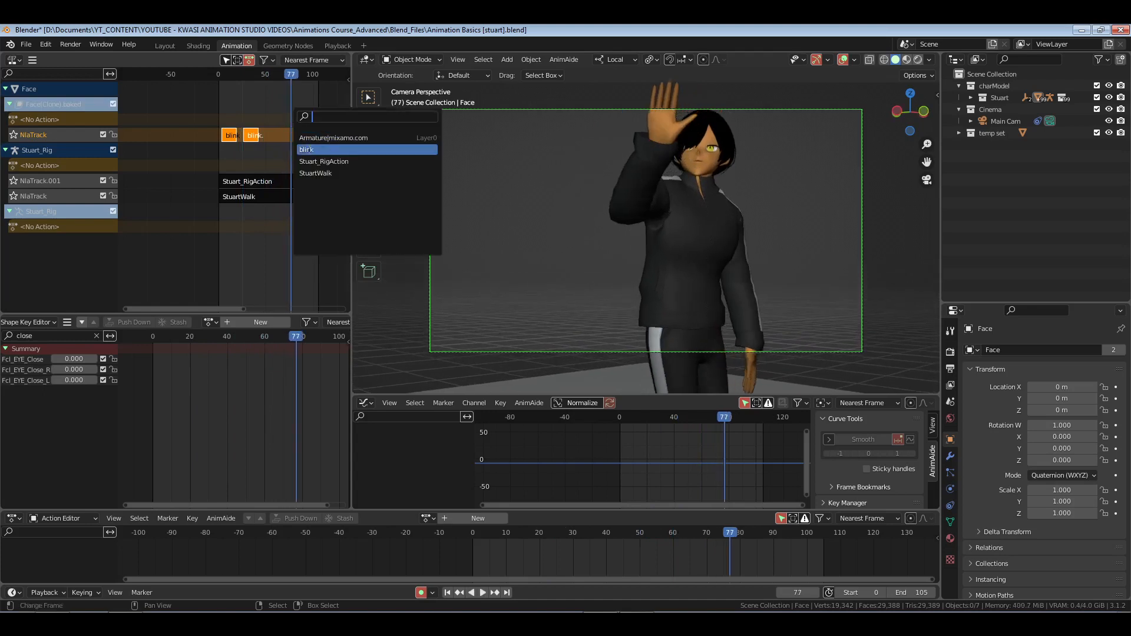
{"action": "key", "text": "Return"}
{"action": "key", "text": "shift+Left"}
{"action": "left_click", "coordinate": [210, 161]}
{"action": "key", "text": "ctrl+s"}
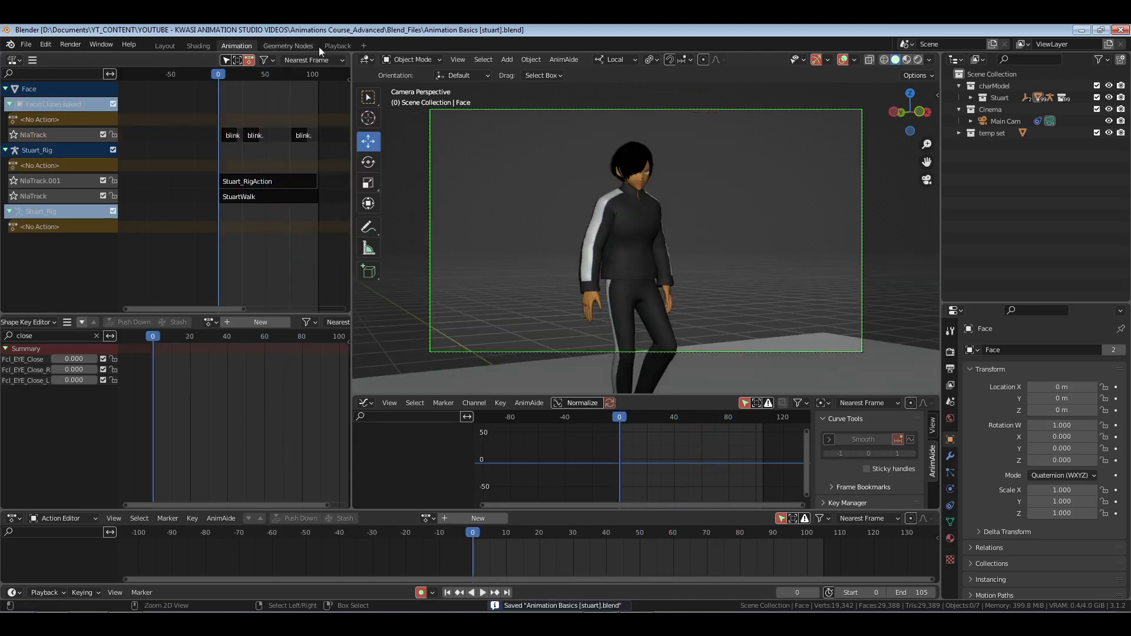
In the Playback workspace, set the solid viewport shading color to Texture and play back the animation
{"action": "left_click", "coordinate": [336, 46]}
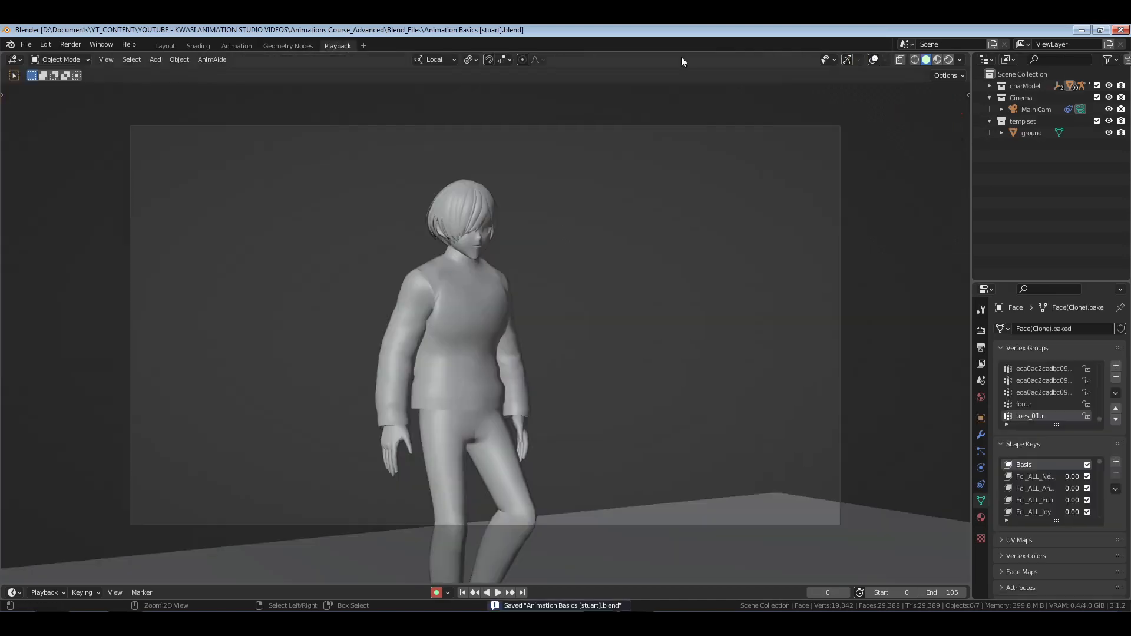
{"action": "left_click", "coordinate": [937, 59]}
{"action": "left_click", "coordinate": [927, 59]}
{"action": "left_click", "coordinate": [961, 59]}
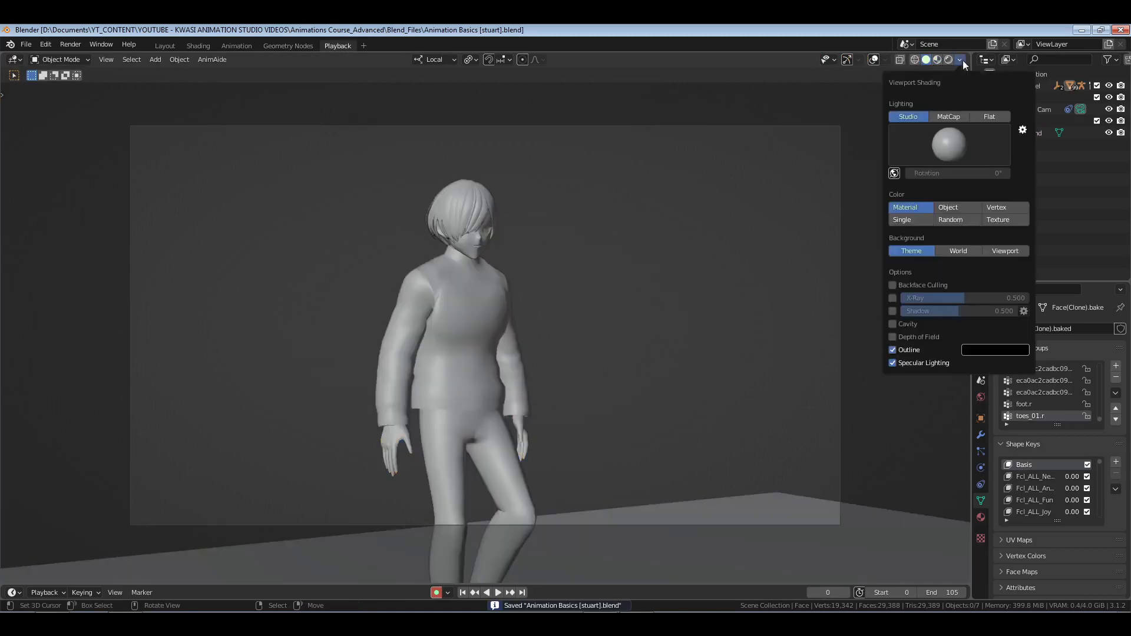
{"action": "left_click", "coordinate": [998, 219]}
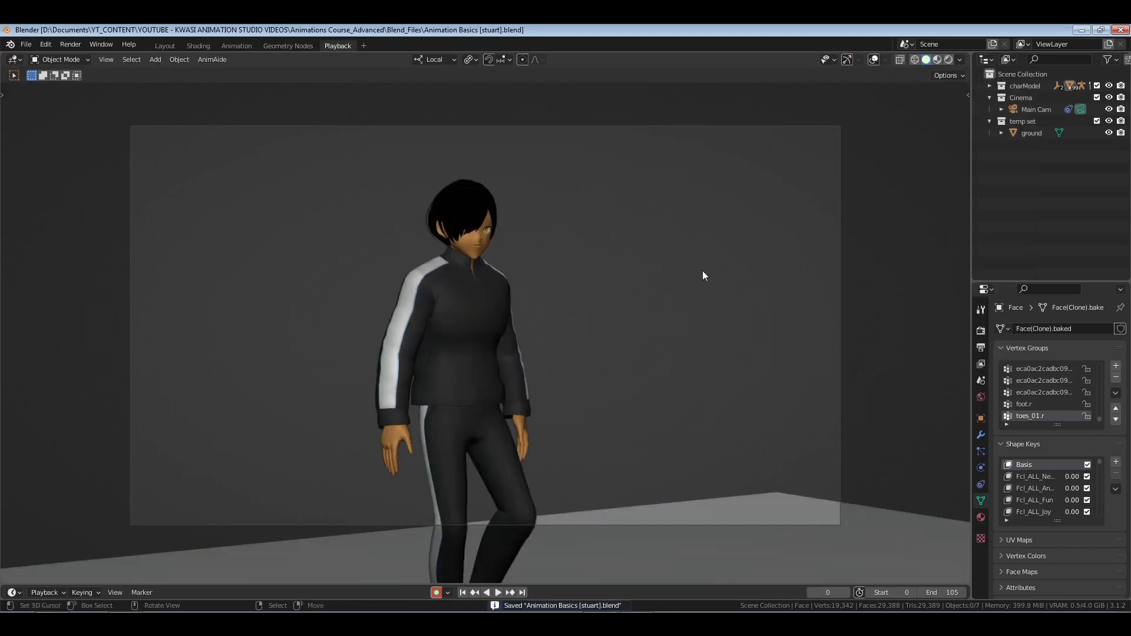
{"action": "key", "text": "space"}
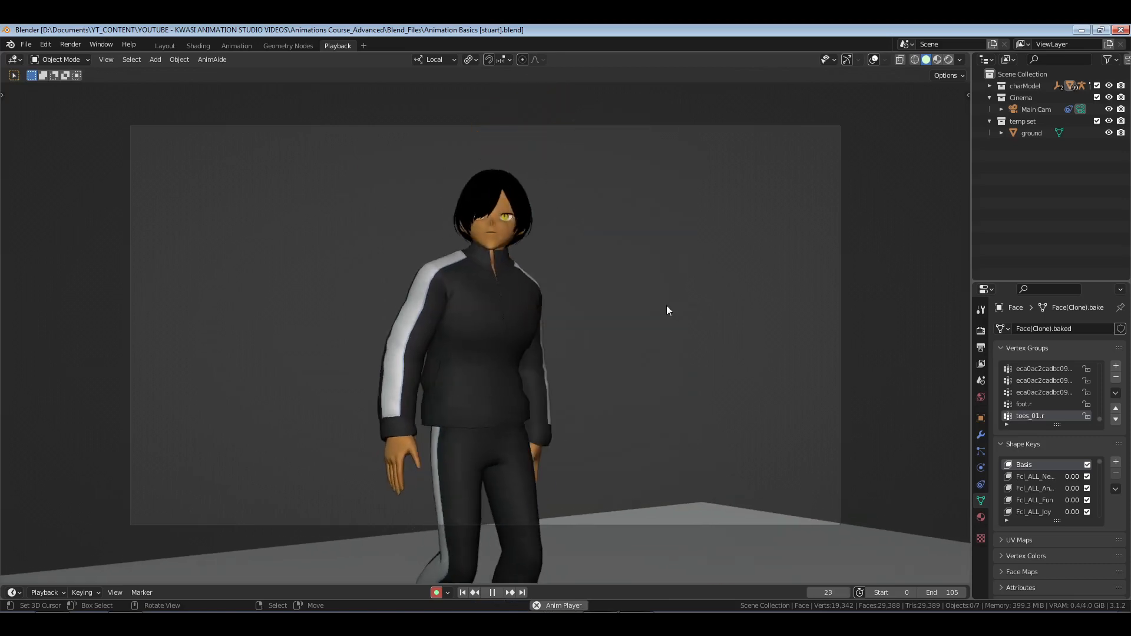
{"action": "key", "text": "space"}
Delete the first blink strip in the NLA editor, move the second to start at about frame 25, save, and preview the result
{"action": "left_click", "coordinate": [235, 46]}
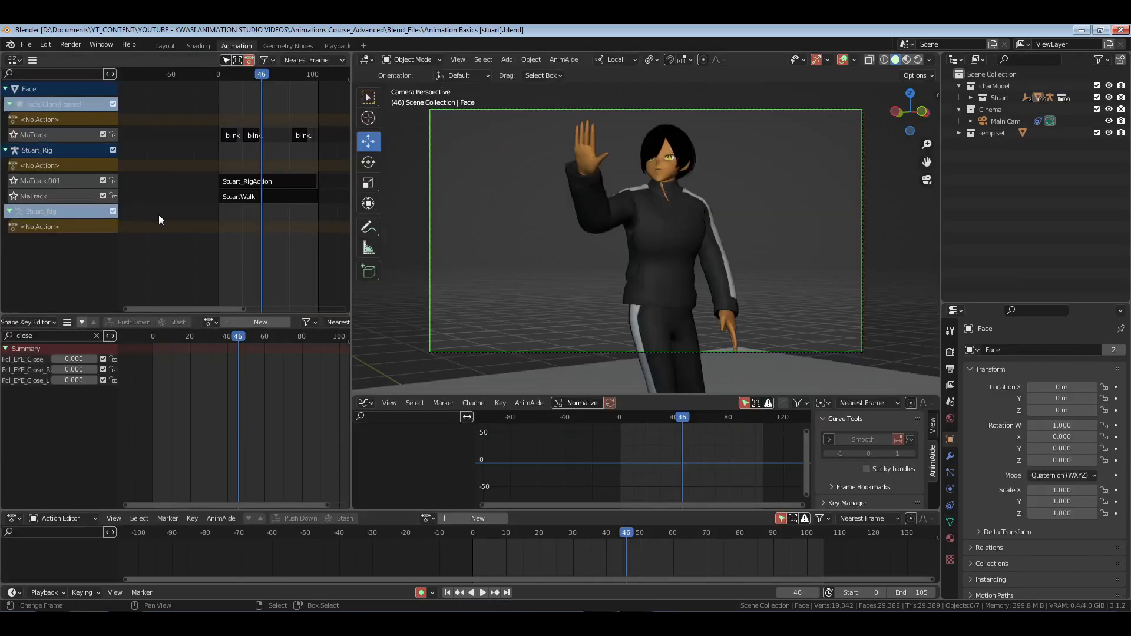
{"action": "left_click", "coordinate": [232, 137]}
{"action": "key", "text": "x"}
{"action": "left_click", "coordinate": [253, 138]}
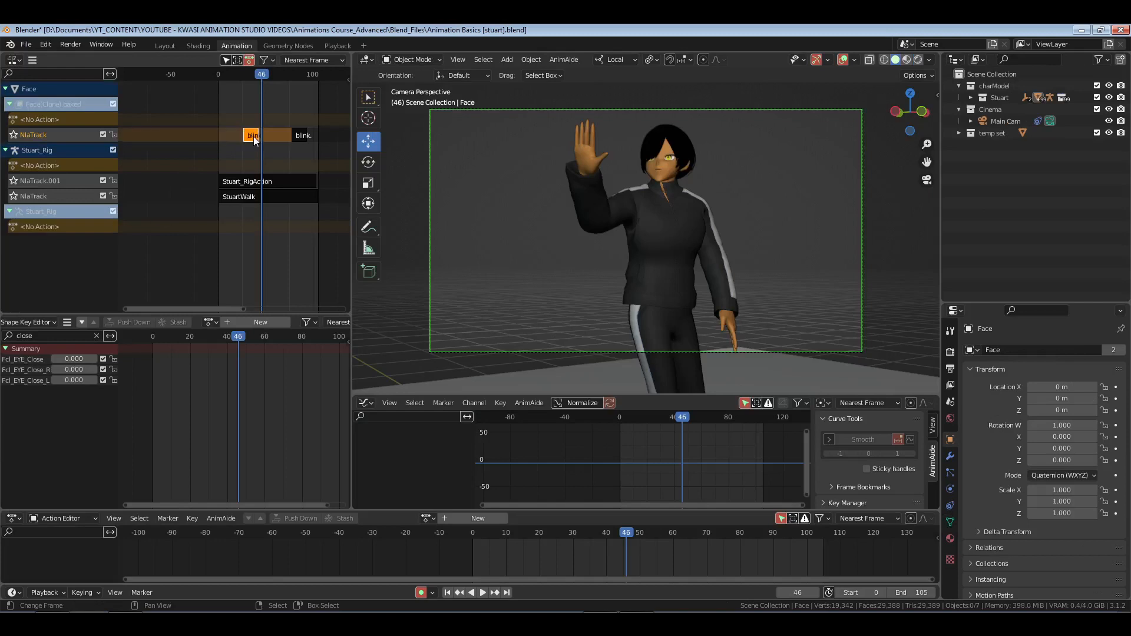
{"action": "key", "text": "g"}
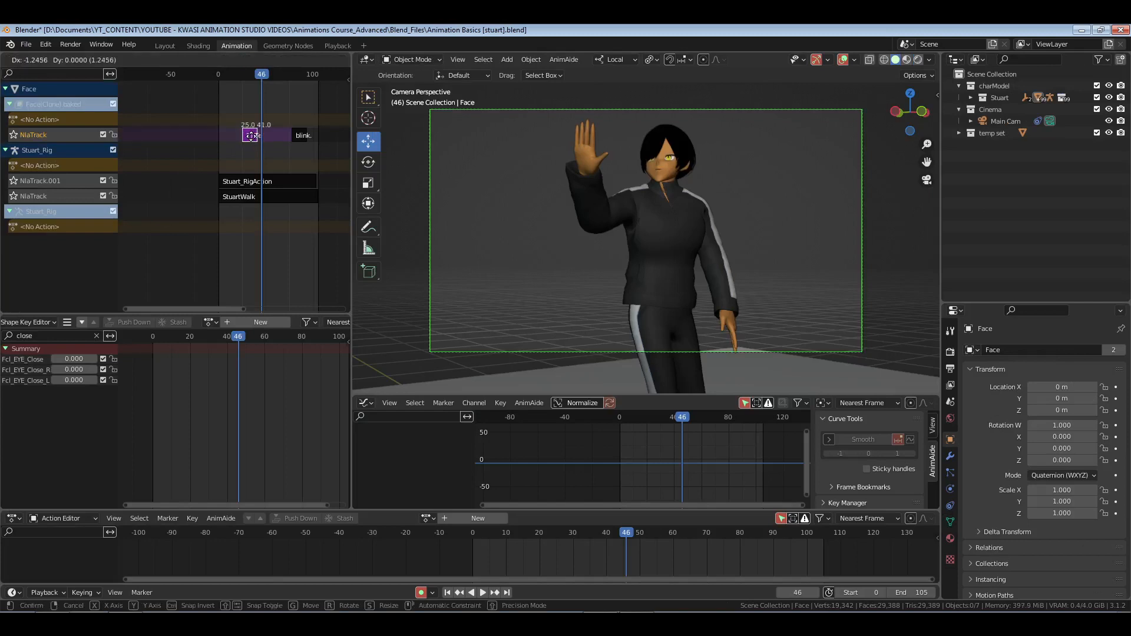
{"action": "left_click", "coordinate": [252, 139]}
{"action": "key", "text": "shift+Left"}
{"action": "key", "text": "space"}
{"action": "key", "text": "ctrl+s"}
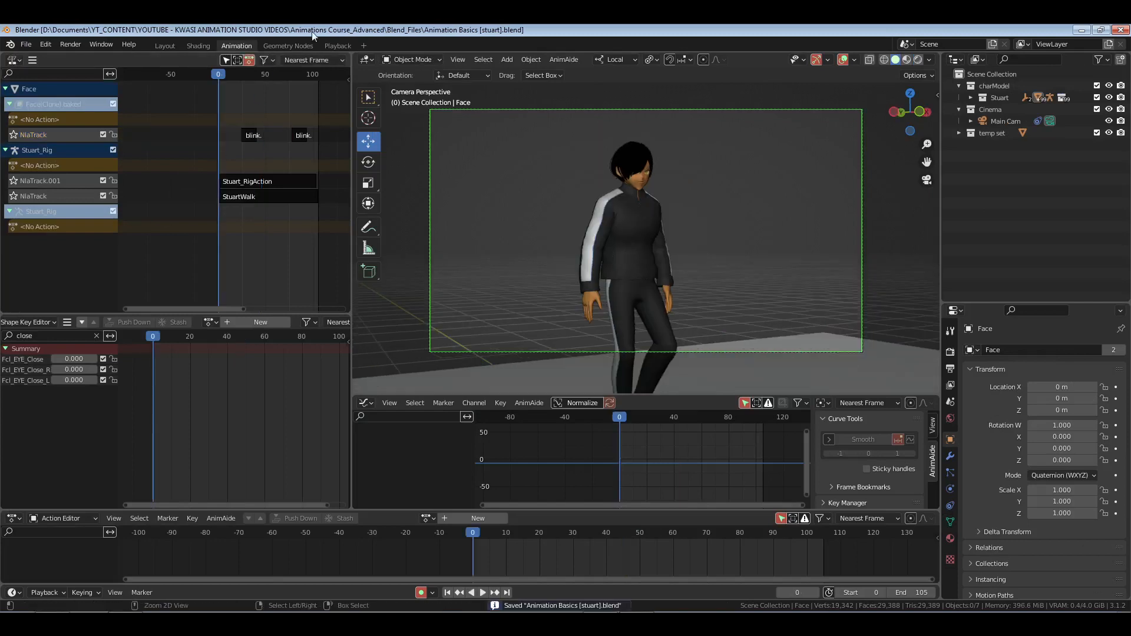
{"action": "left_click", "coordinate": [339, 46]}
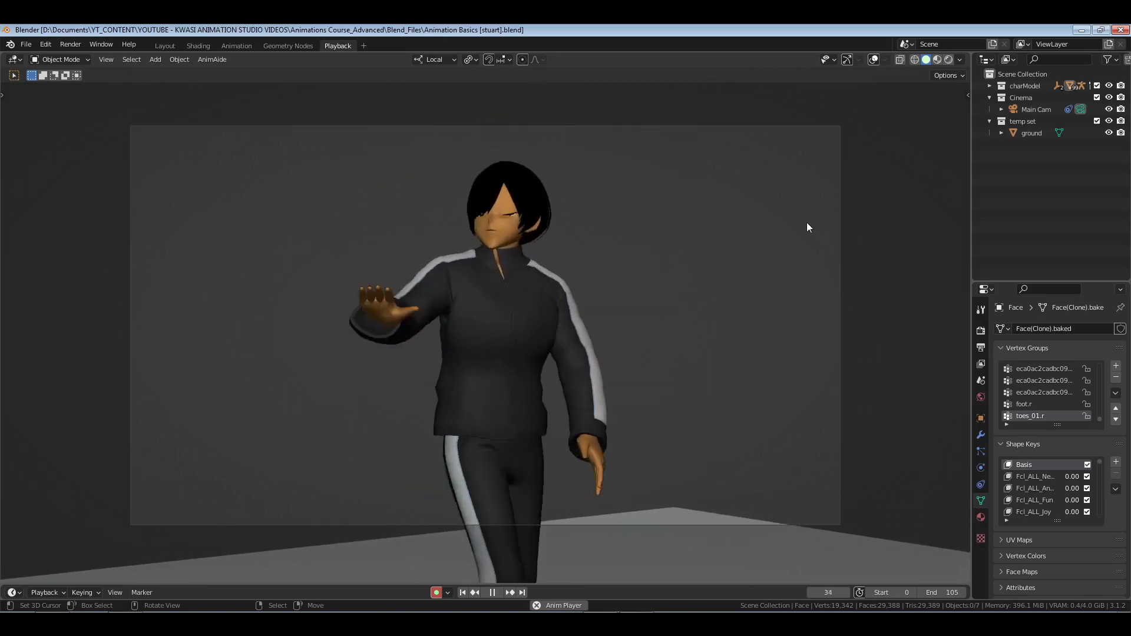
{"action": "key", "text": "space"}
Set the Stuart_RigAction strip's Blend Out to 23 frames and preview the motion
{"action": "left_click", "coordinate": [237, 46]}
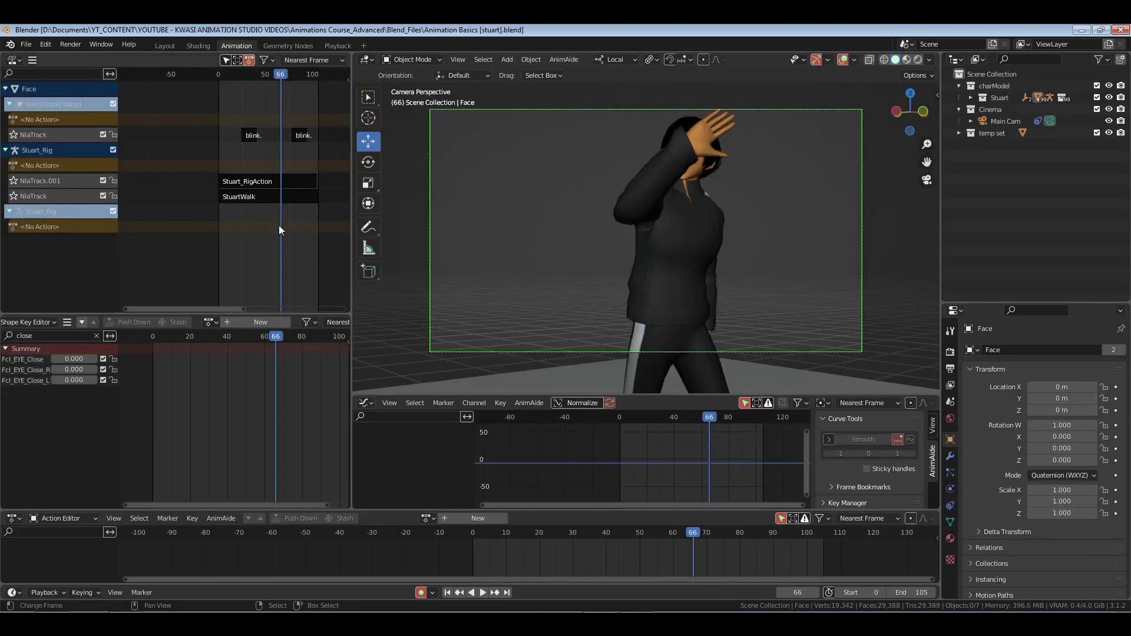
{"action": "left_click", "coordinate": [256, 181]}
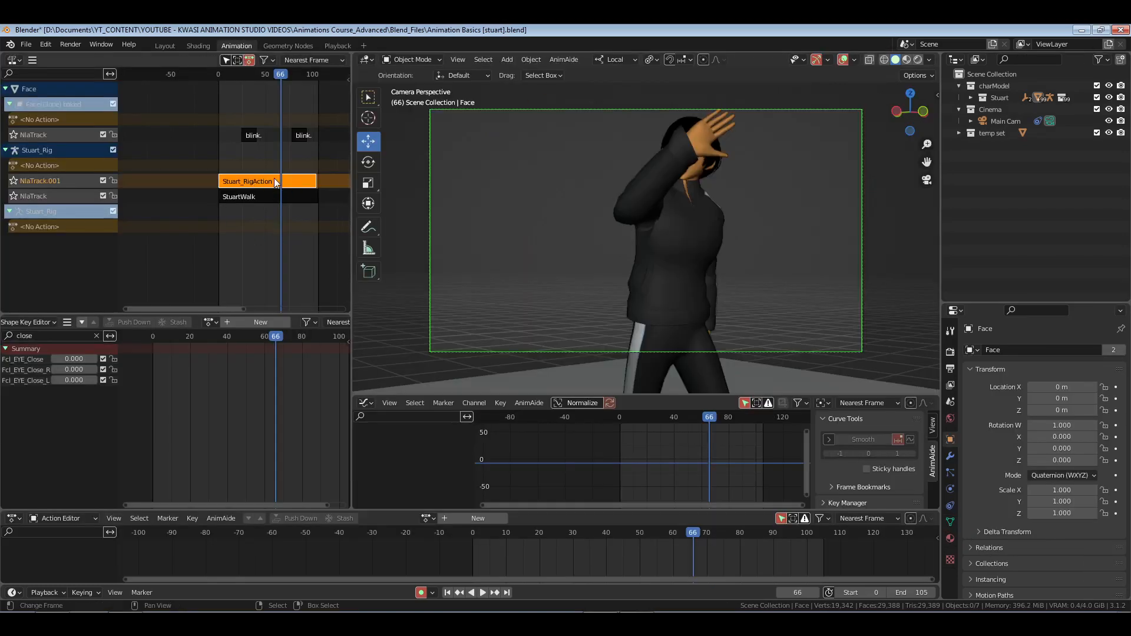
{"action": "key", "text": "n"}
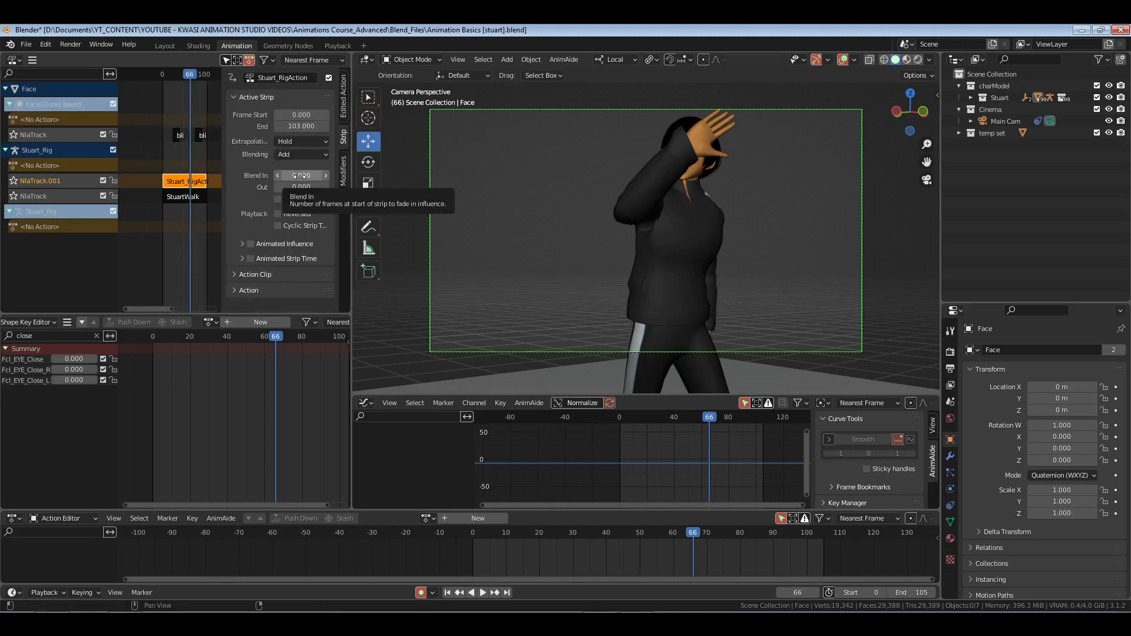
{"action": "left_click", "coordinate": [302, 187]}
{"action": "type", "text": "25"}
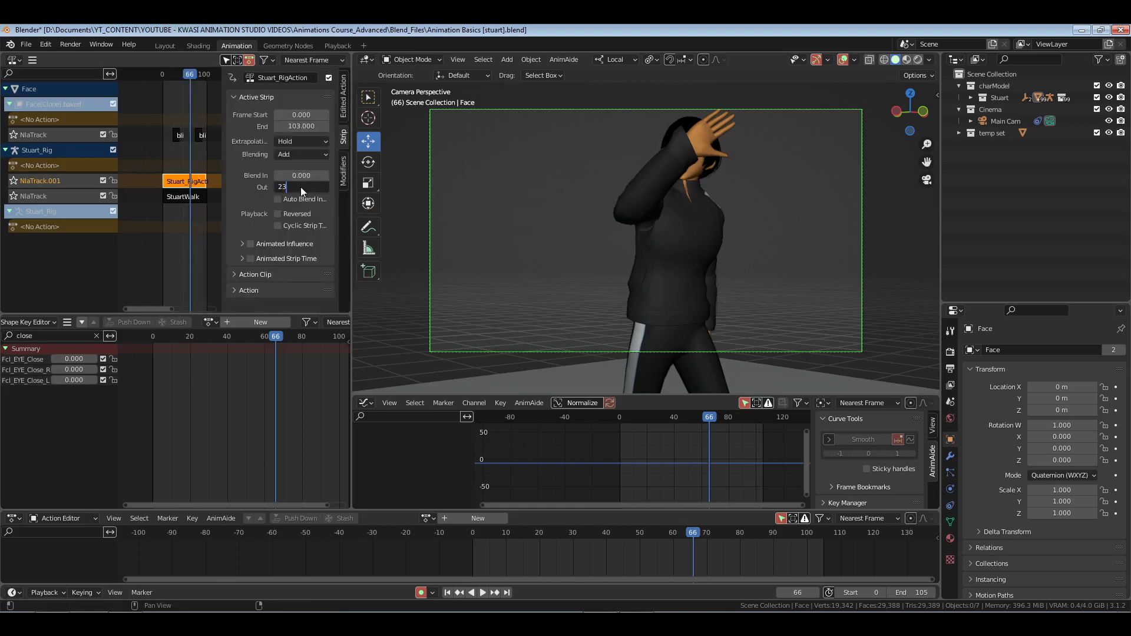
{"action": "key", "text": "Return"}
{"action": "key", "text": "n"}
{"action": "key", "text": "space"}
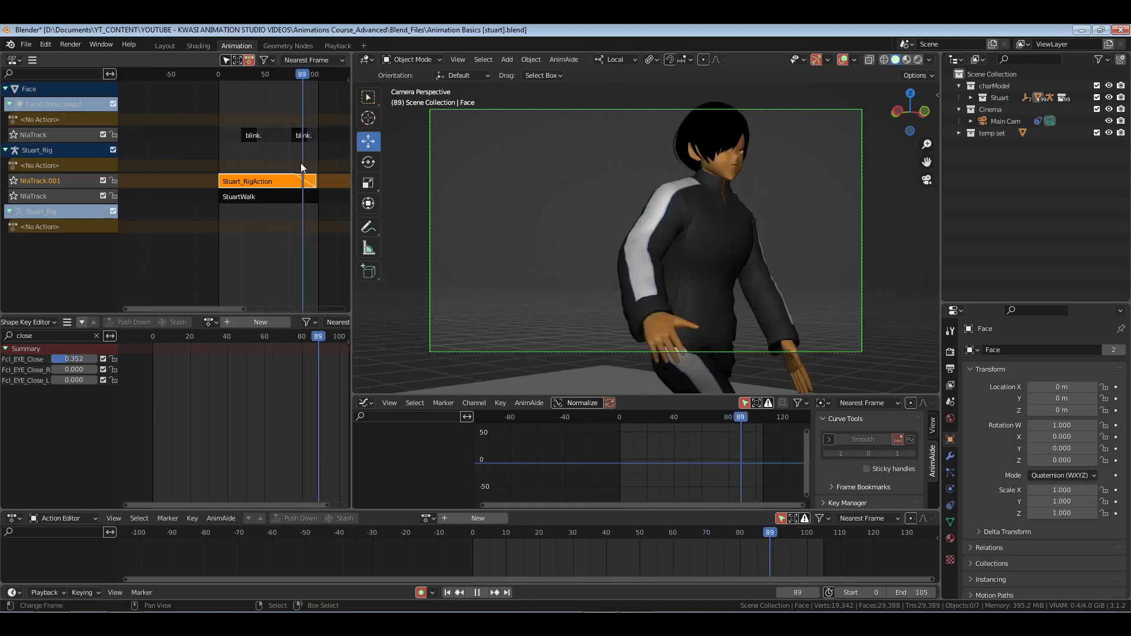
{"action": "key", "text": "space"}
Increase the Stuart_RigAction strip's Blend Out to 32 frames, return to frame 0, and save the file
{"action": "left_click_drag", "start_coordinate": [301, 162], "coordinate": [288, 165]}
{"action": "key", "text": "n"}
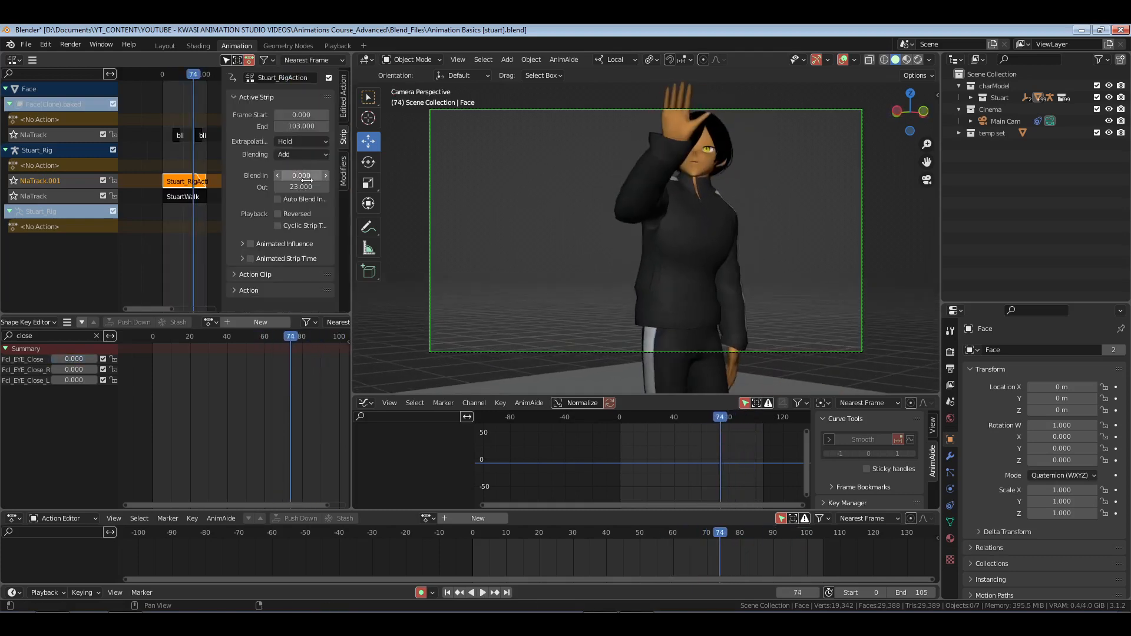
{"action": "left_click", "coordinate": [301, 187]}
{"action": "type", "text": "32"}
{"action": "key", "text": "Return"}
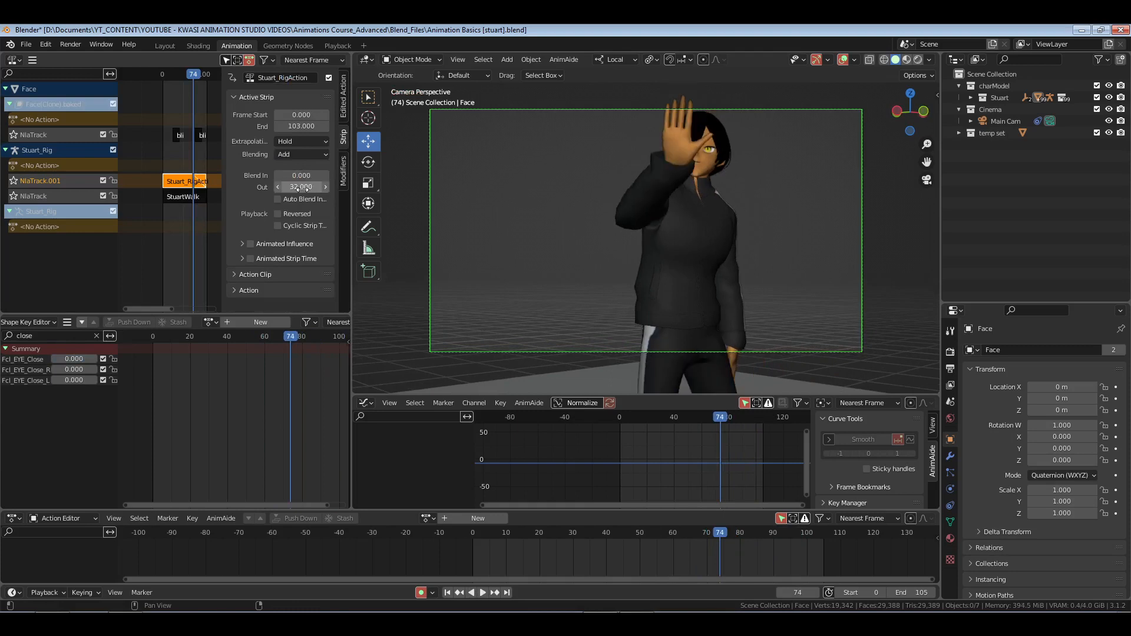
{"action": "key", "text": "n"}
{"action": "key", "text": "Home"}
{"action": "left_click", "coordinate": [219, 142]}
{"action": "key", "text": "ctrl+s"}
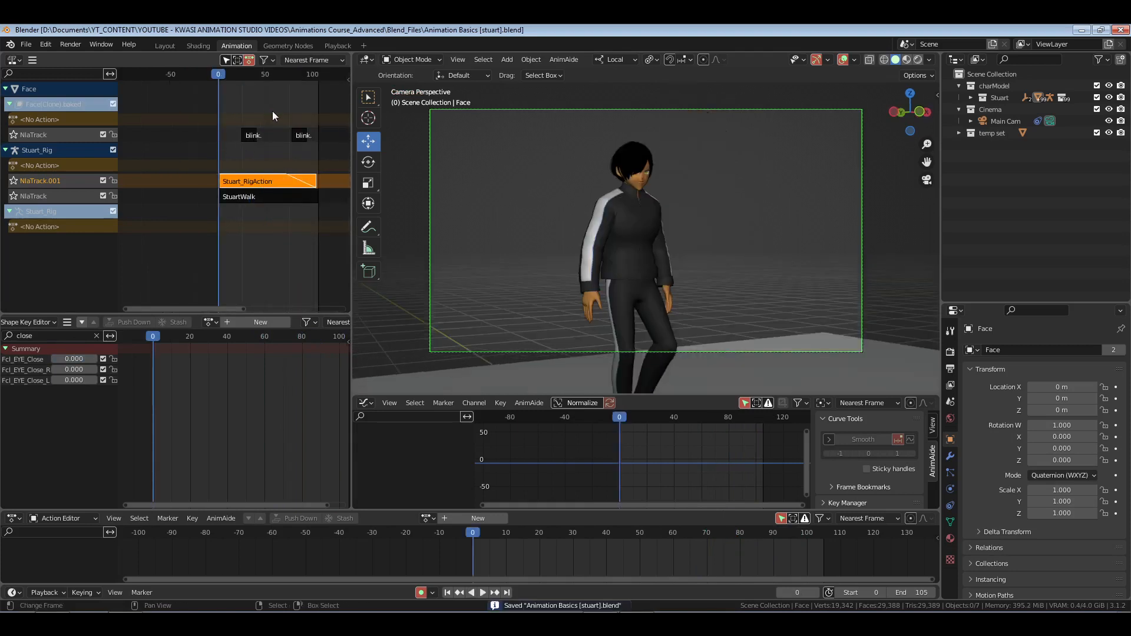
Play the animation in the Playback workspace to check how the wave fades out
{"action": "left_click", "coordinate": [349, 46]}
{"action": "key", "text": "space"}
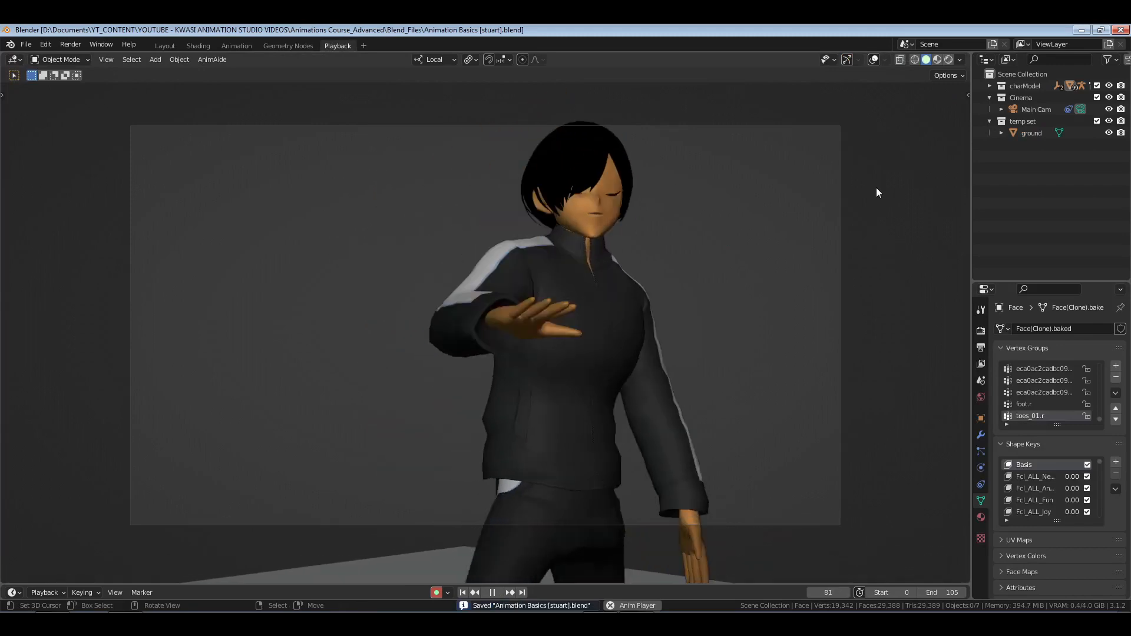
{"action": "key", "text": "space"}
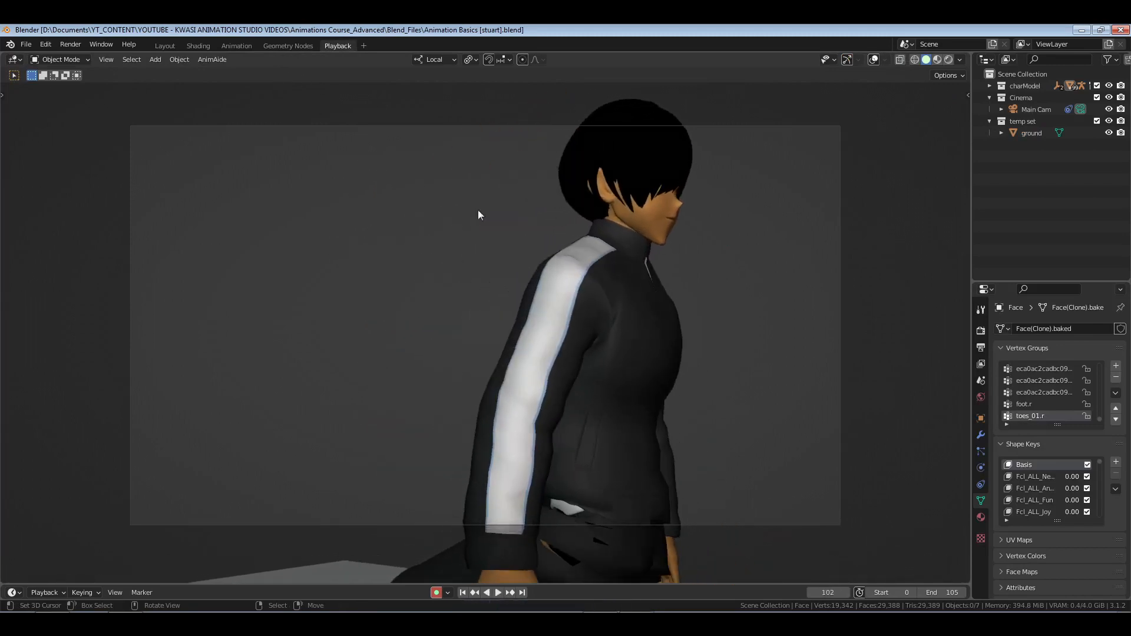
{"action": "key", "text": "space"}
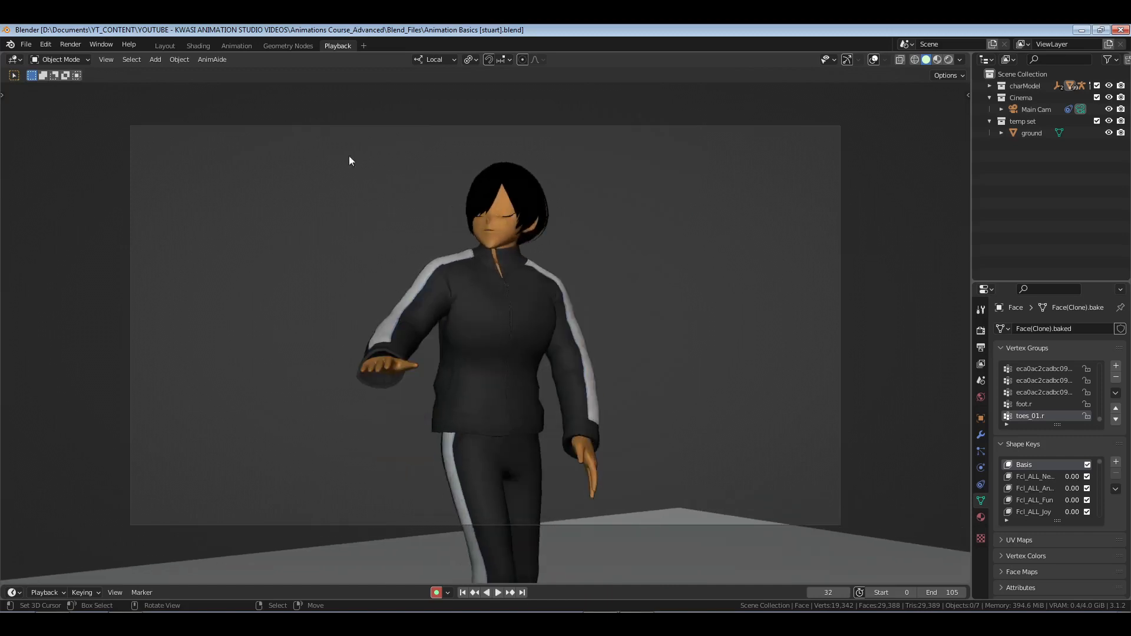
Set the Stuart_RigAction strip's Blend Out to 0, return to frame 0, and save the file
{"action": "left_click", "coordinate": [236, 45]}
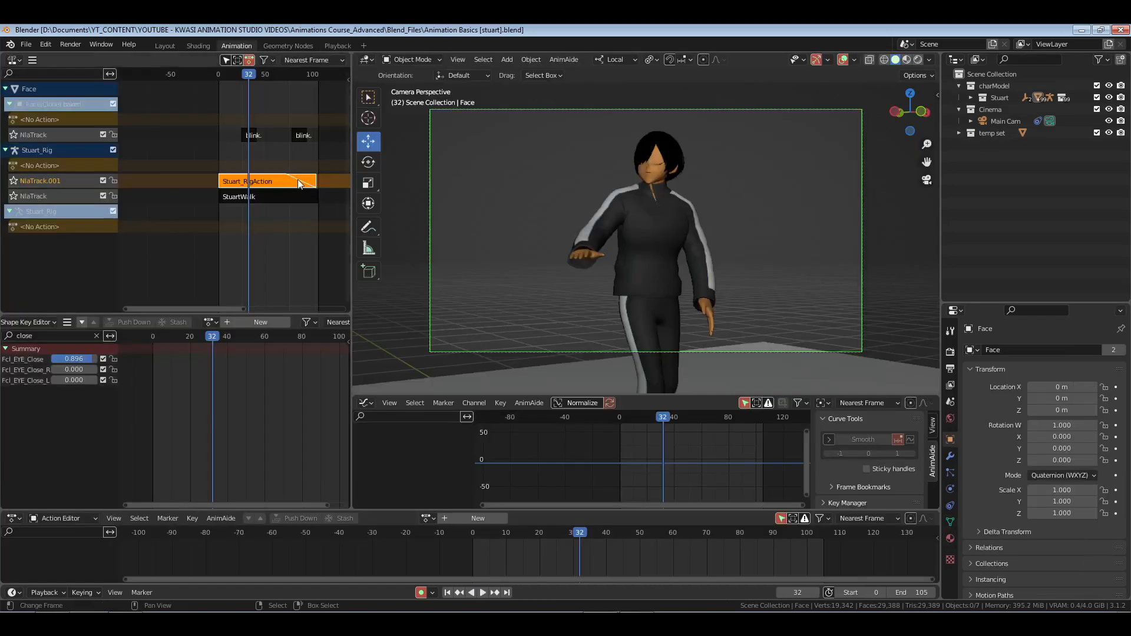
{"action": "key", "text": "n"}
{"action": "left_click", "coordinate": [318, 187]}
{"action": "type", "text": "0"}
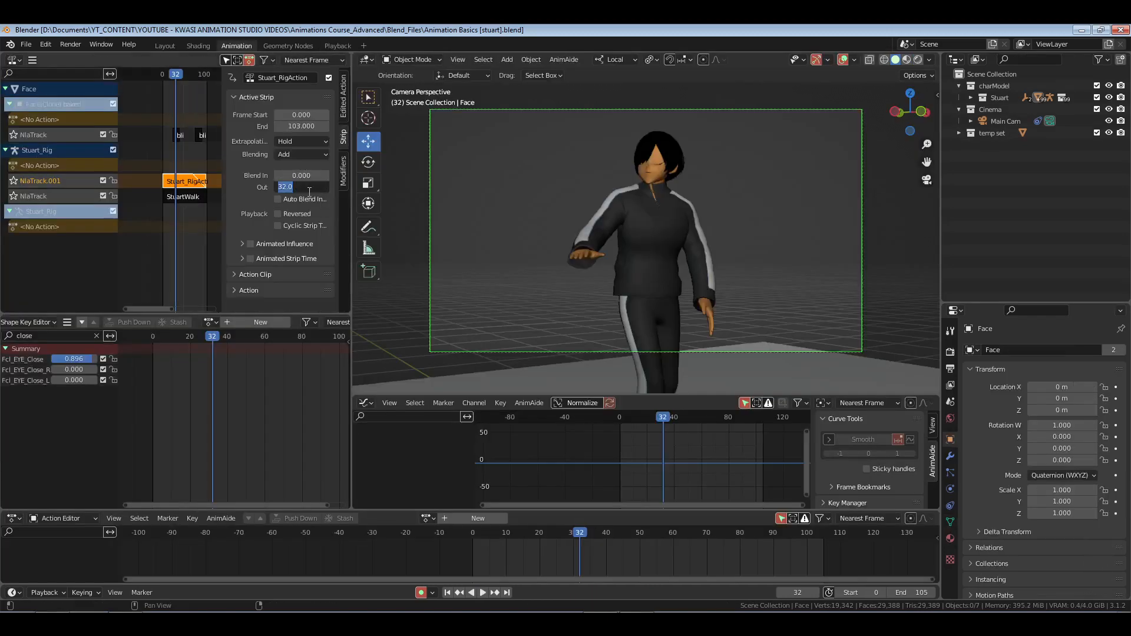
{"action": "key", "text": "Return"}
{"action": "key", "text": "n"}
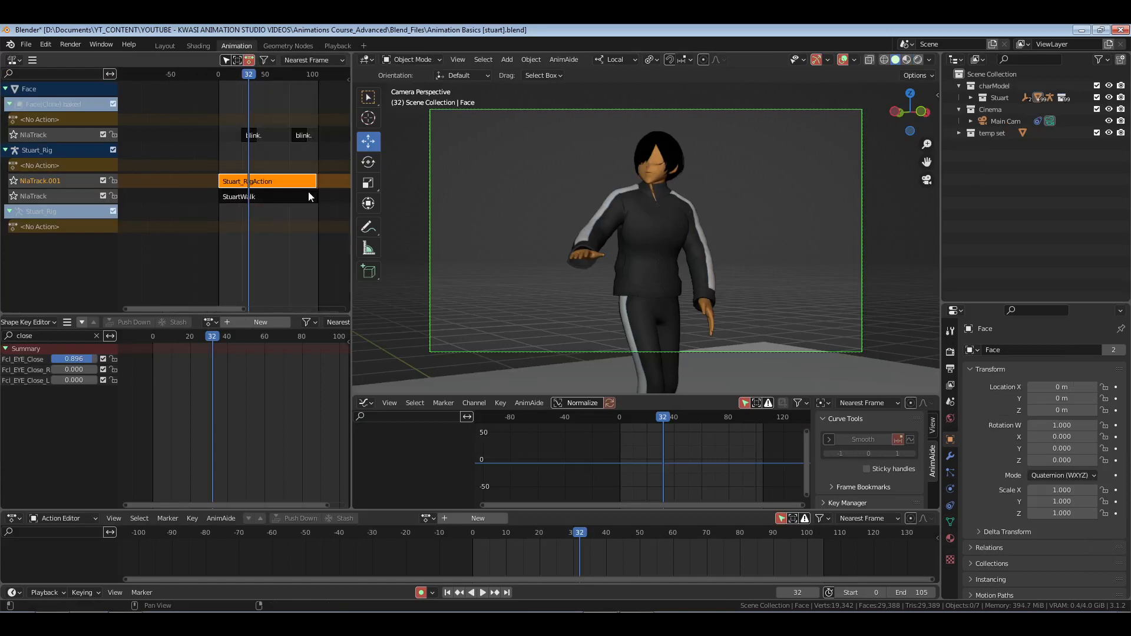
{"action": "right_click", "coordinate": [267, 224]}
{"action": "left_click", "coordinate": [219, 217]}
{"action": "key", "text": "space"}
{"action": "key", "text": "ctrl+s"}
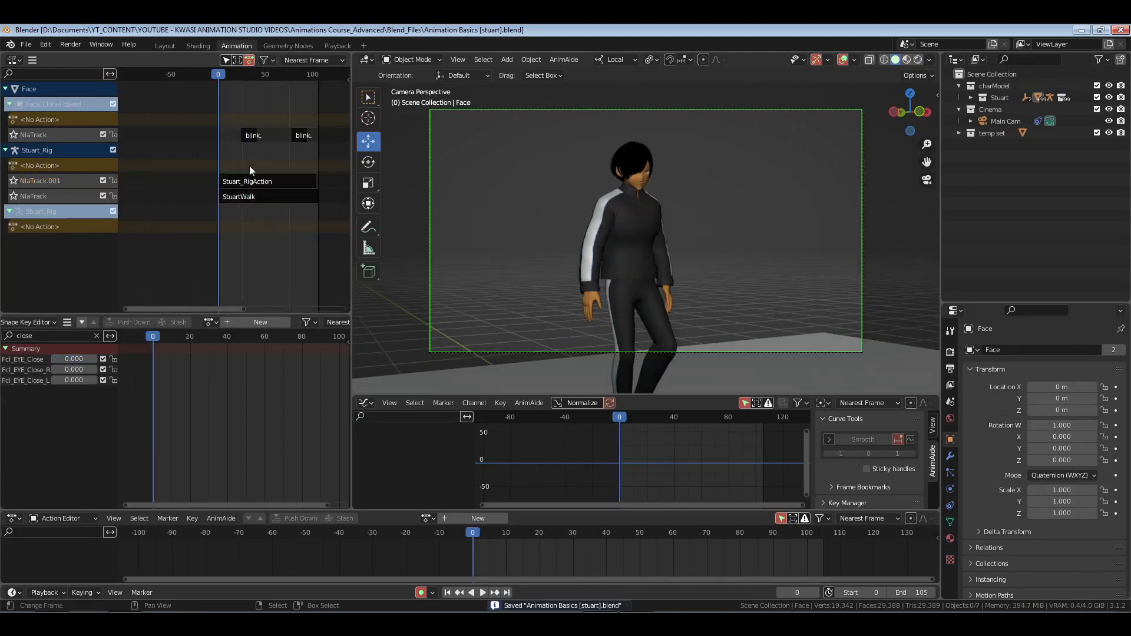
Show the bones in the viewport overlays and select Stuart_Rig
{"action": "left_click", "coordinate": [854, 59]}
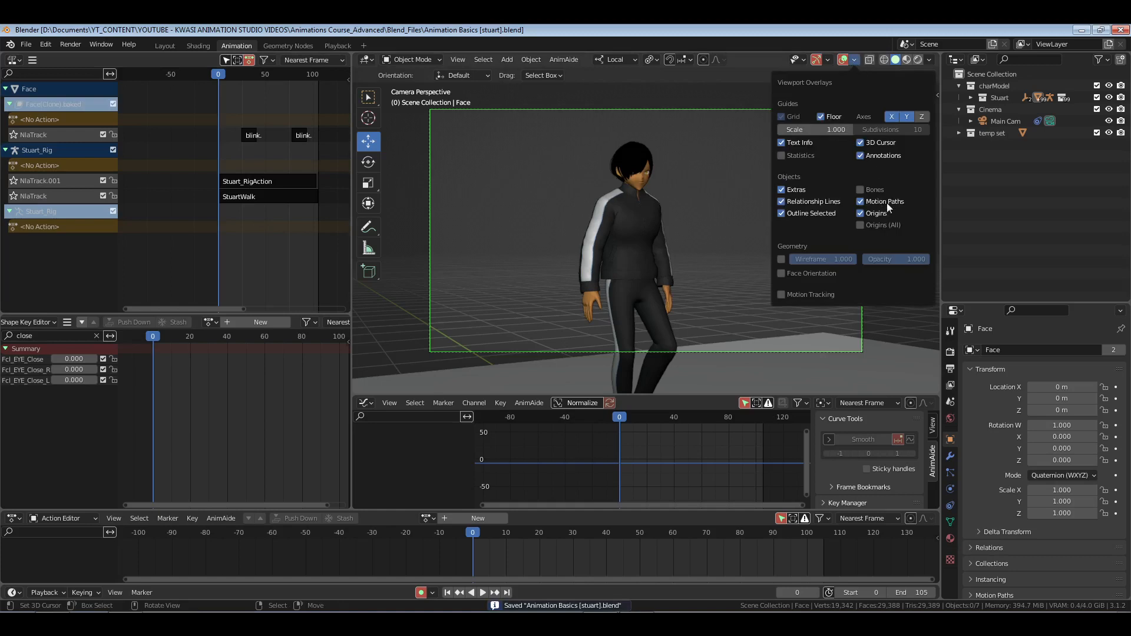
{"action": "left_click", "coordinate": [887, 203]}
{"action": "left_click", "coordinate": [669, 218]}
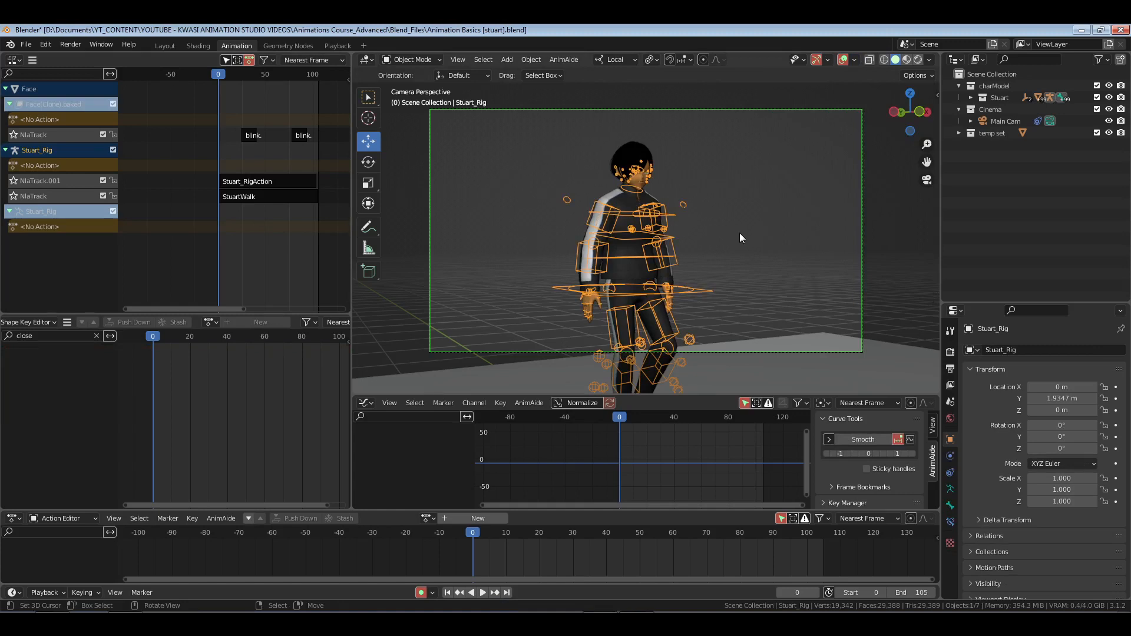
Select all of Stuart_Rig's bones in Pose Mode and review the Bake Action options
{"action": "key", "text": "ctrl+Tab"}
{"action": "key", "text": "a"}
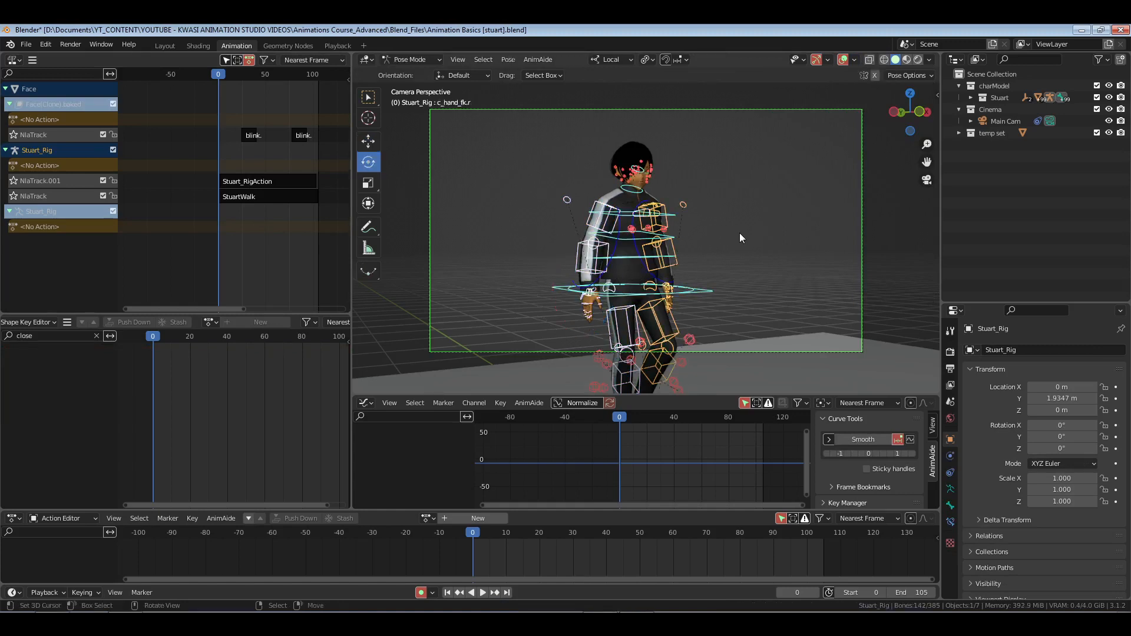
{"action": "left_click", "coordinate": [505, 59]}
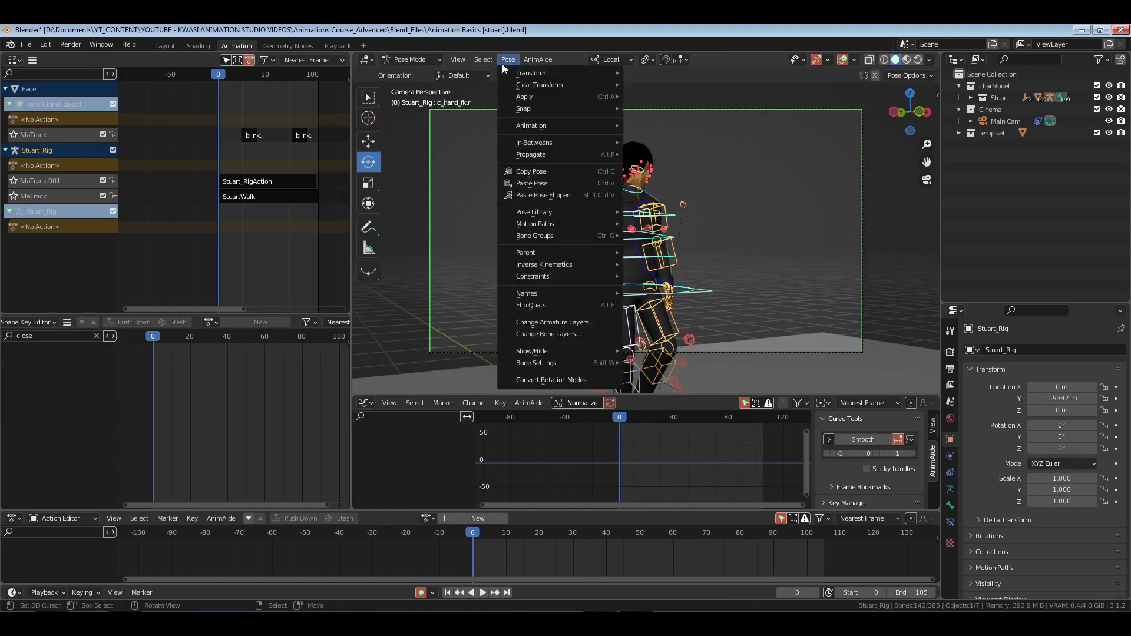
{"action": "mouse_move", "coordinate": [560, 126]}
{"action": "left_click", "coordinate": [673, 178]}
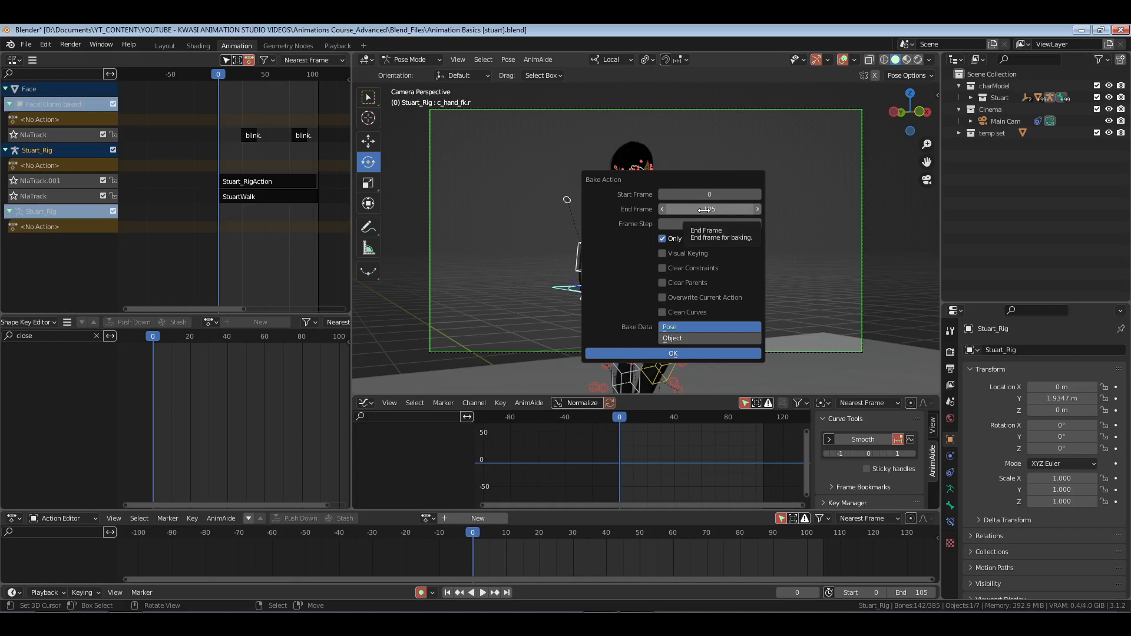
{"action": "left_click", "coordinate": [684, 352]}
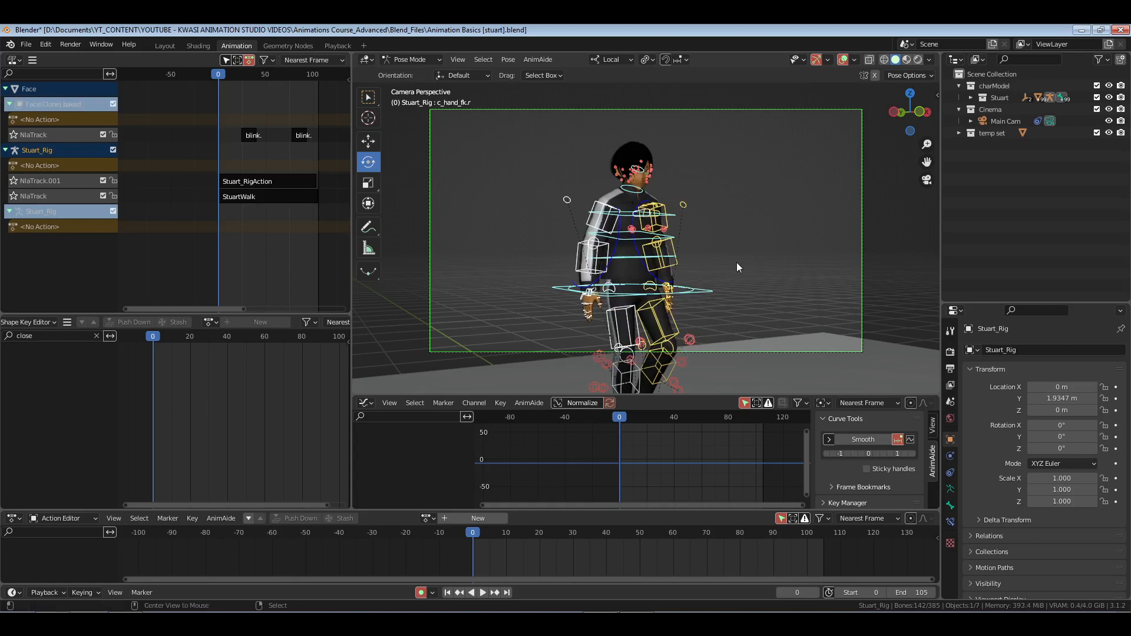
Deselect the bones, return Stuart_Rig to Object Mode, and save the file
{"action": "key", "text": "a"}
{"action": "key", "text": "ctrl+Tab"}
{"action": "key", "text": "ctrl+s"}
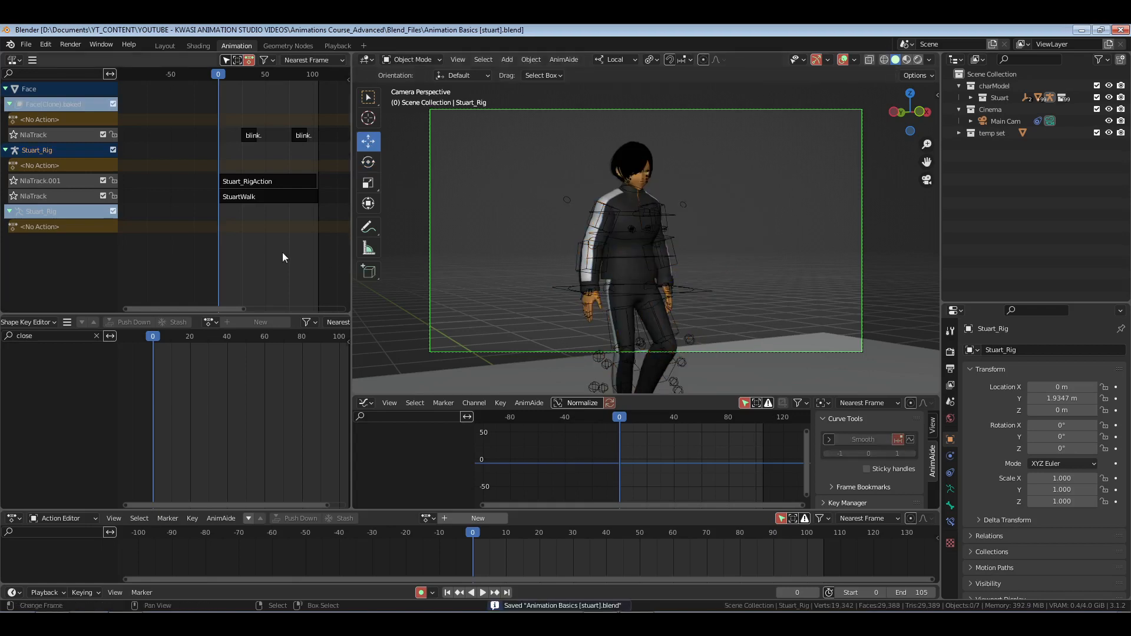